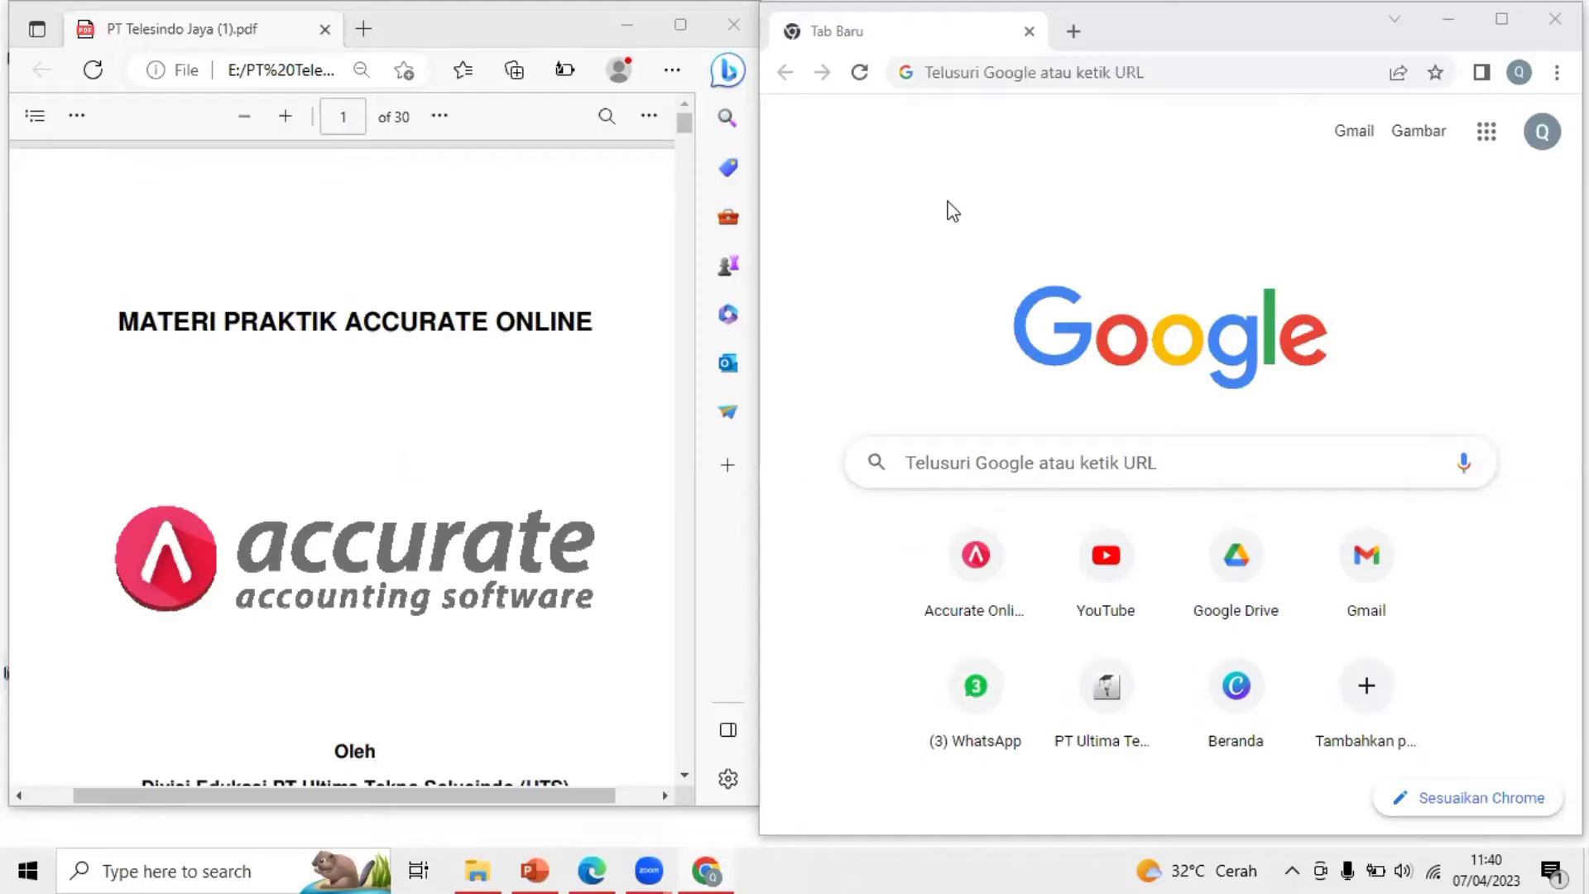
Search Google for accurate.id and open the Accurate Online homepage from the results
click(1103, 77)
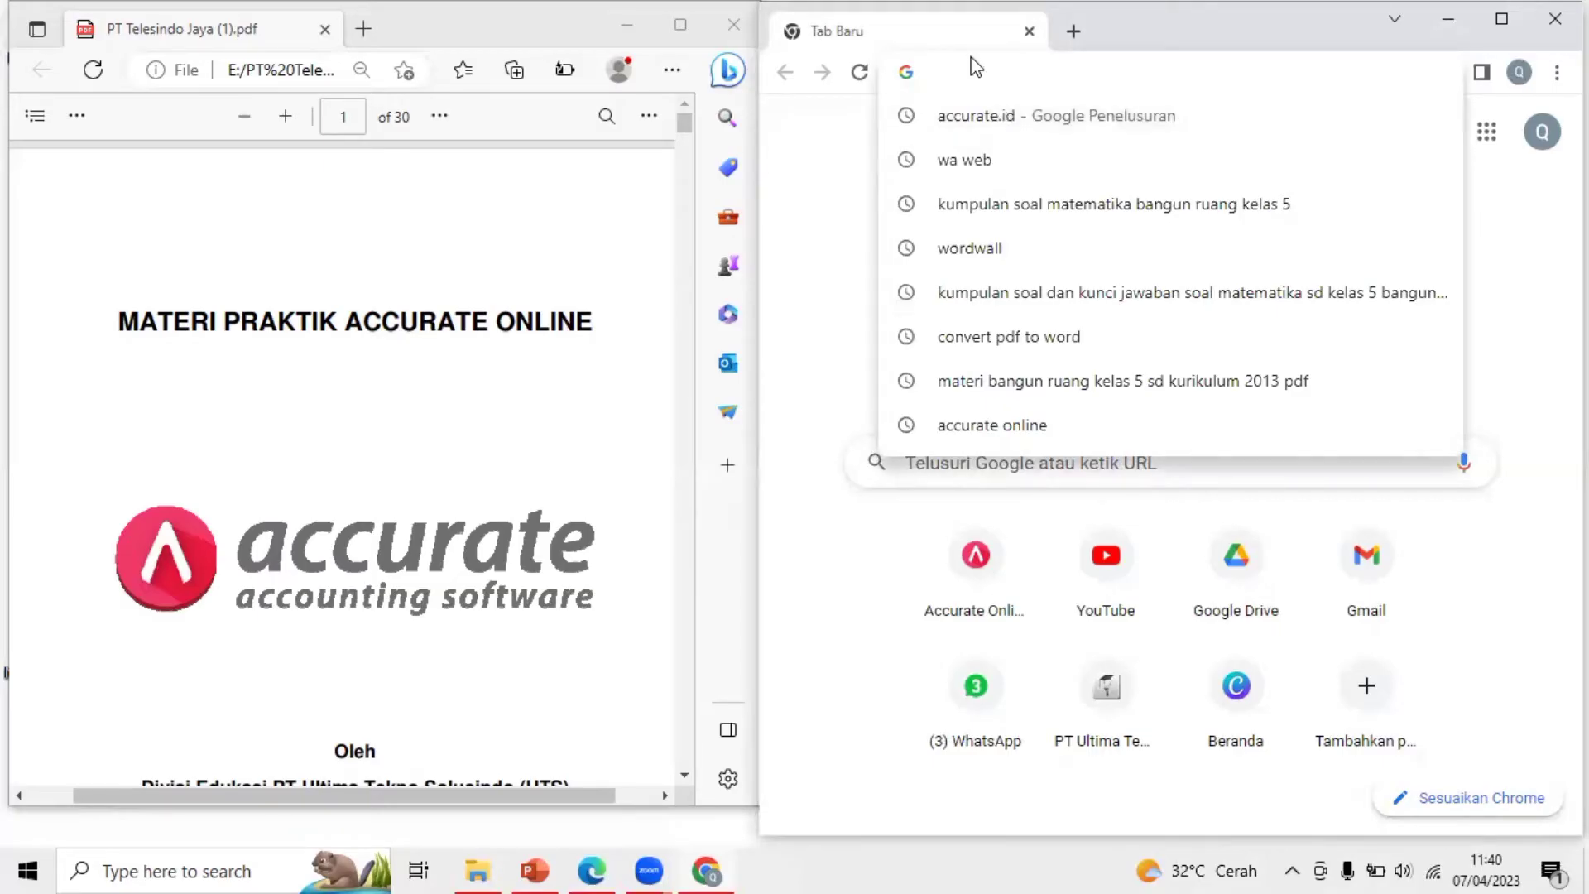
click(944, 122)
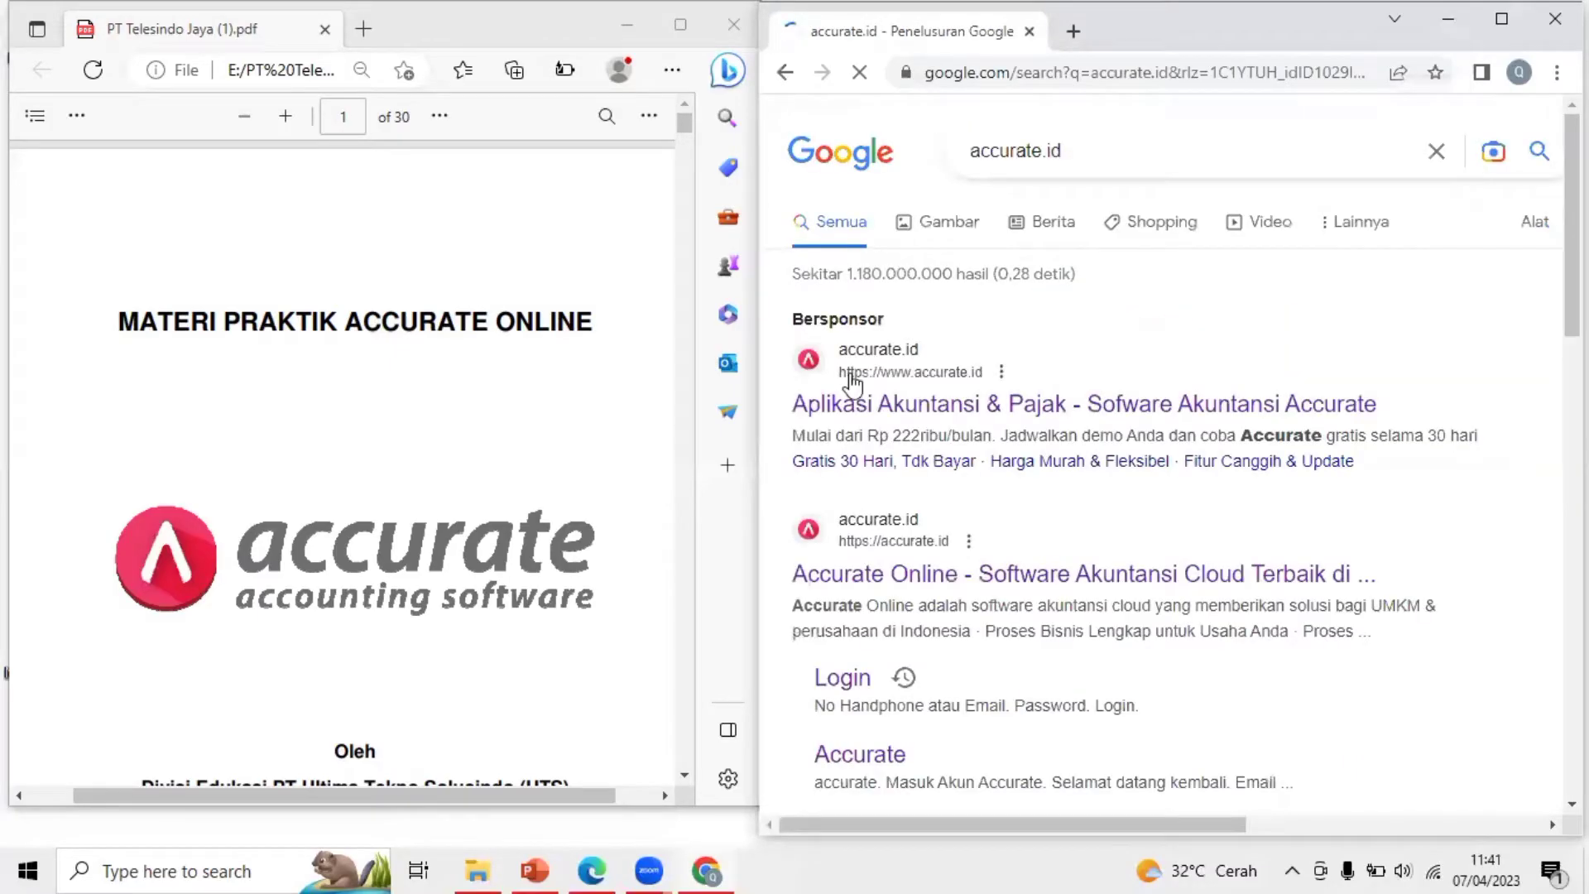
click(1311, 582)
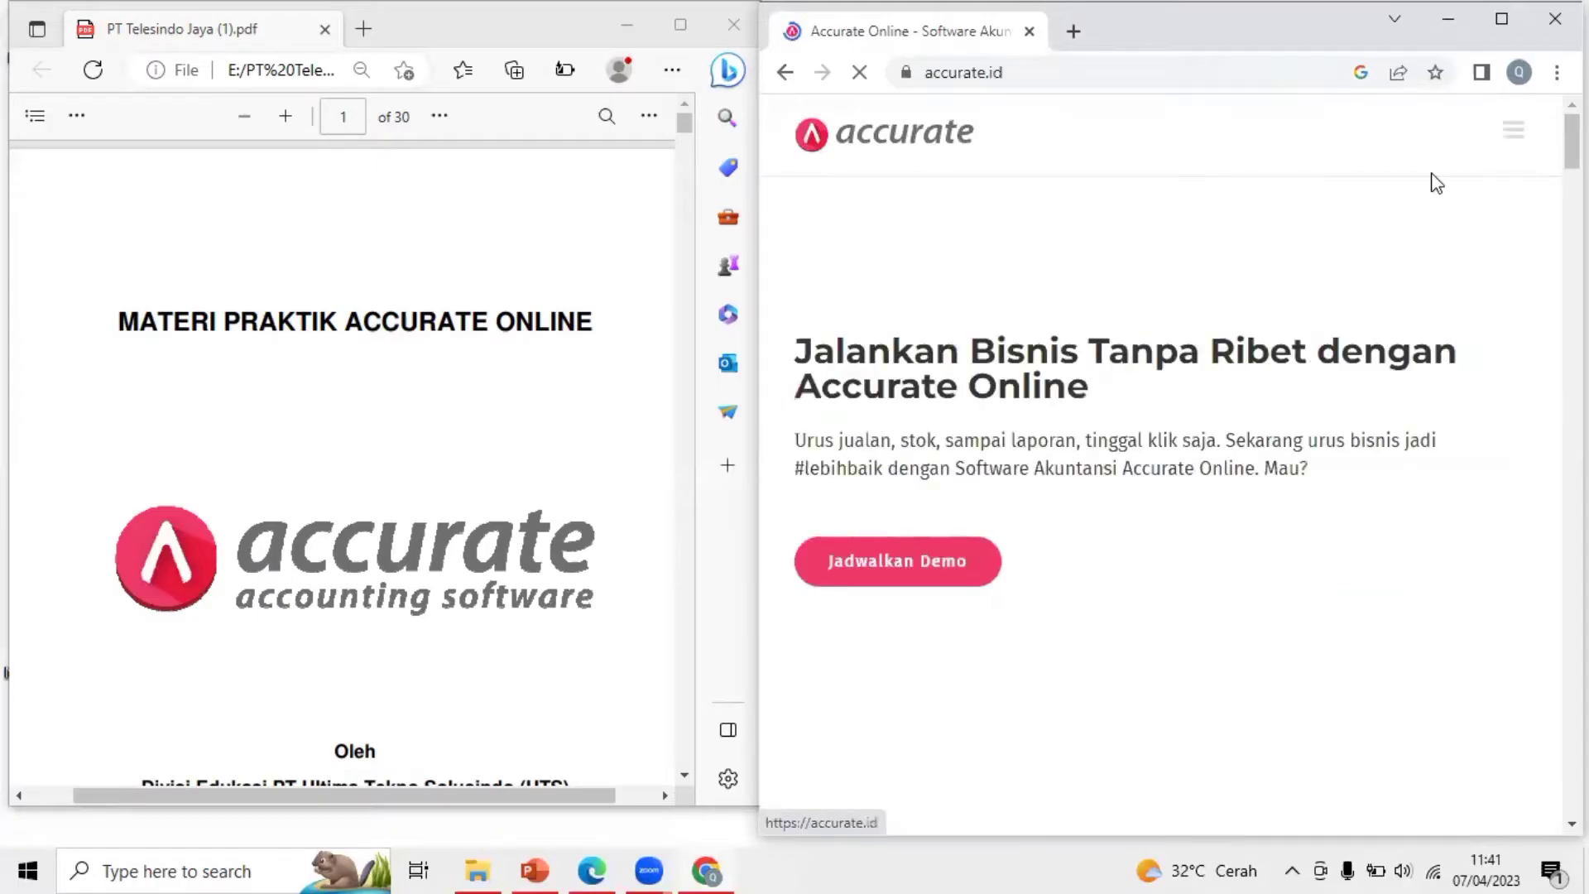
Log in to Accurate Online with a Google account to reach the Data Usaha database list
click(1513, 147)
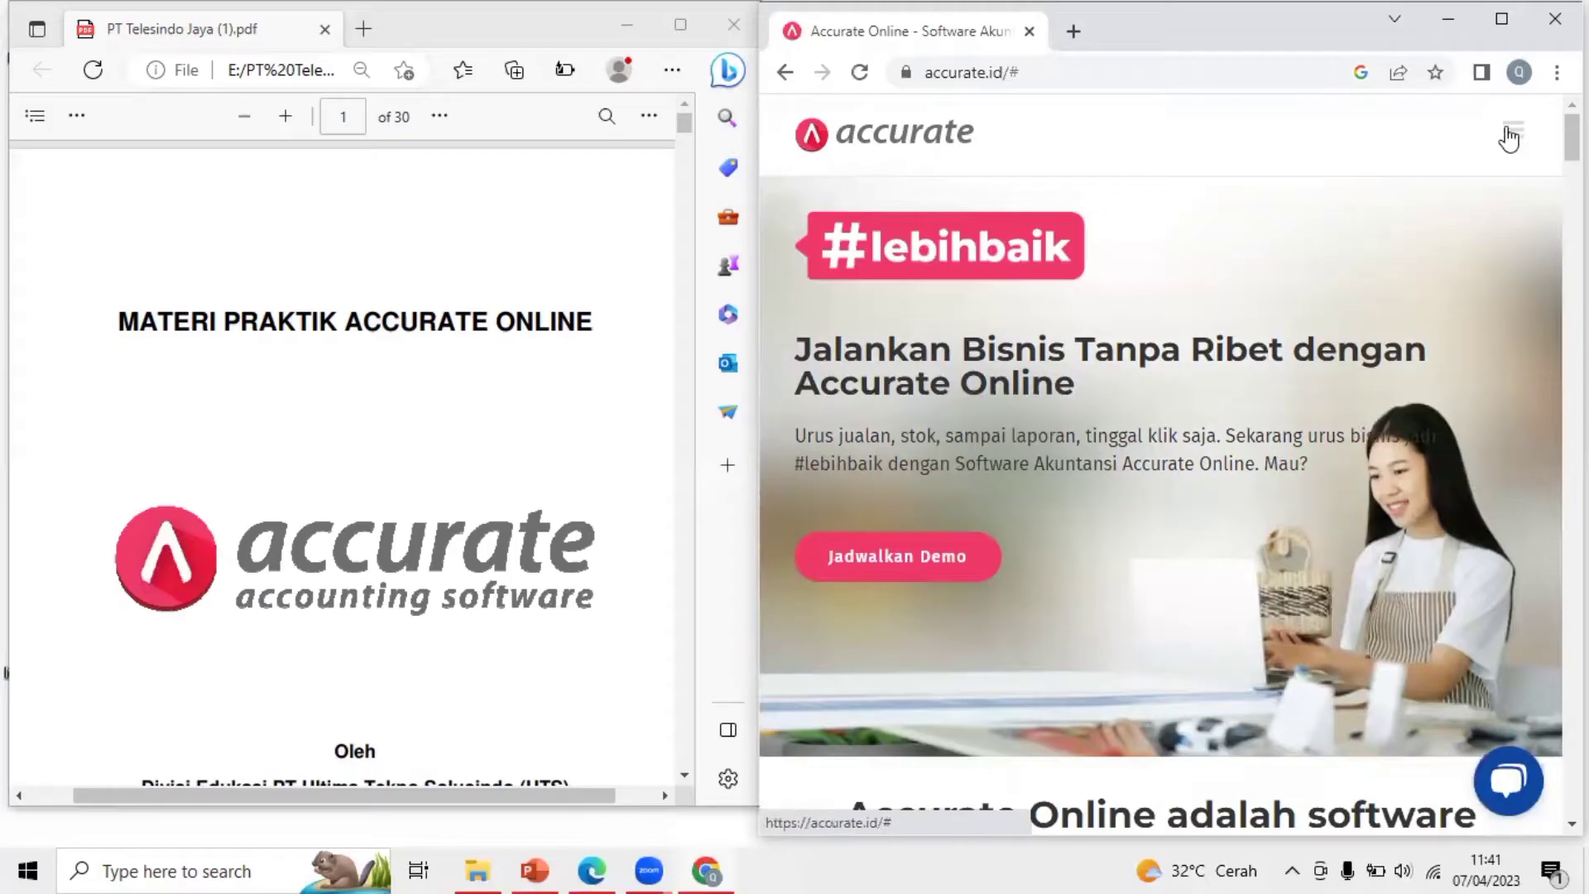
click(1511, 132)
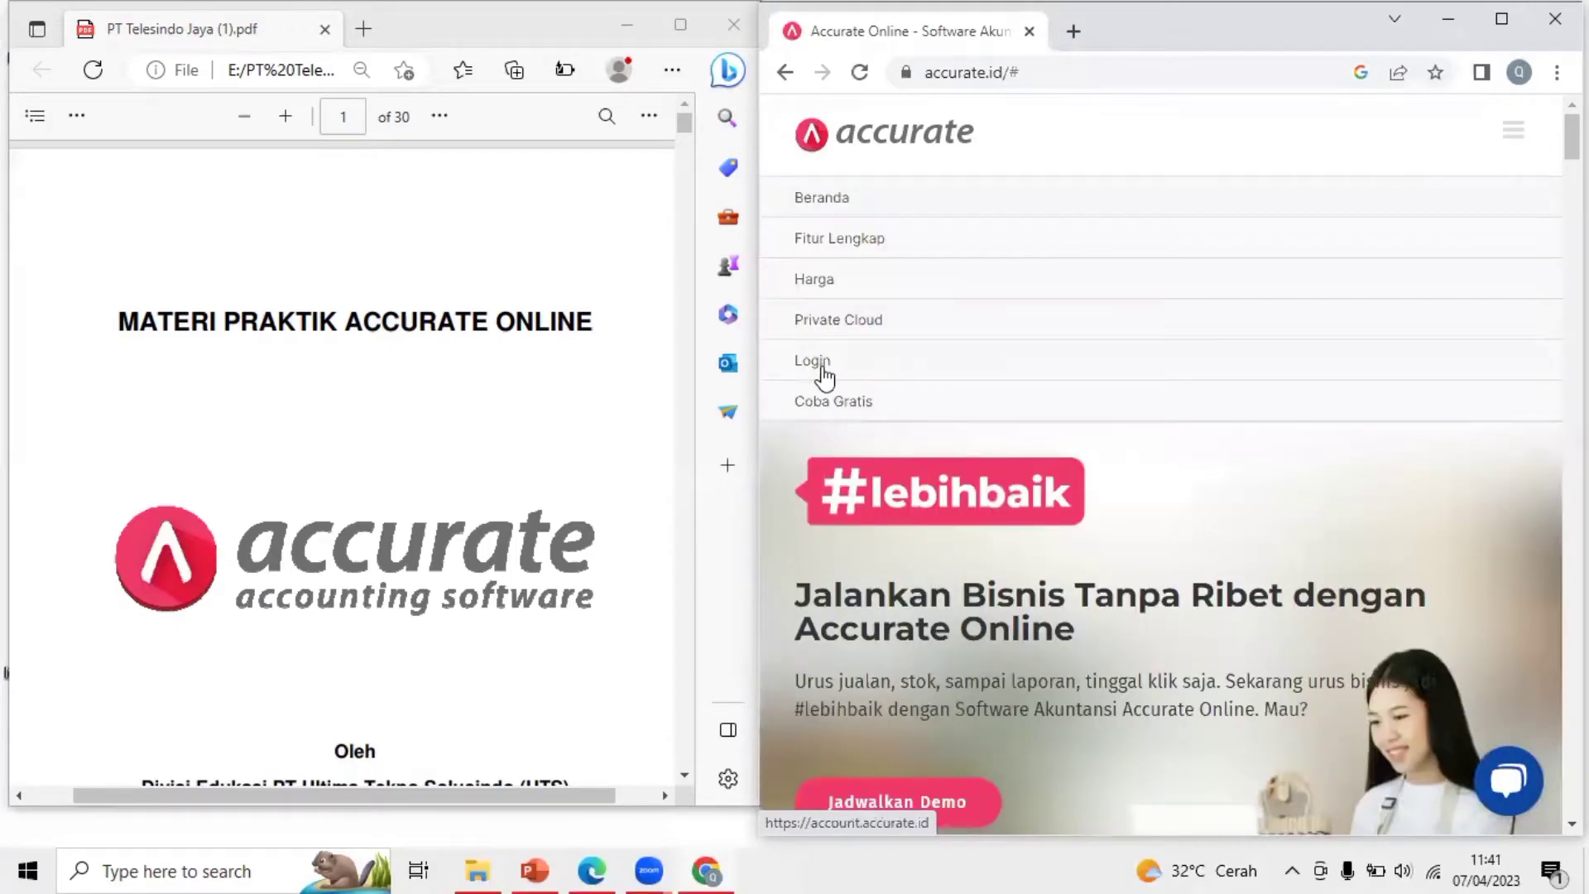
click(813, 361)
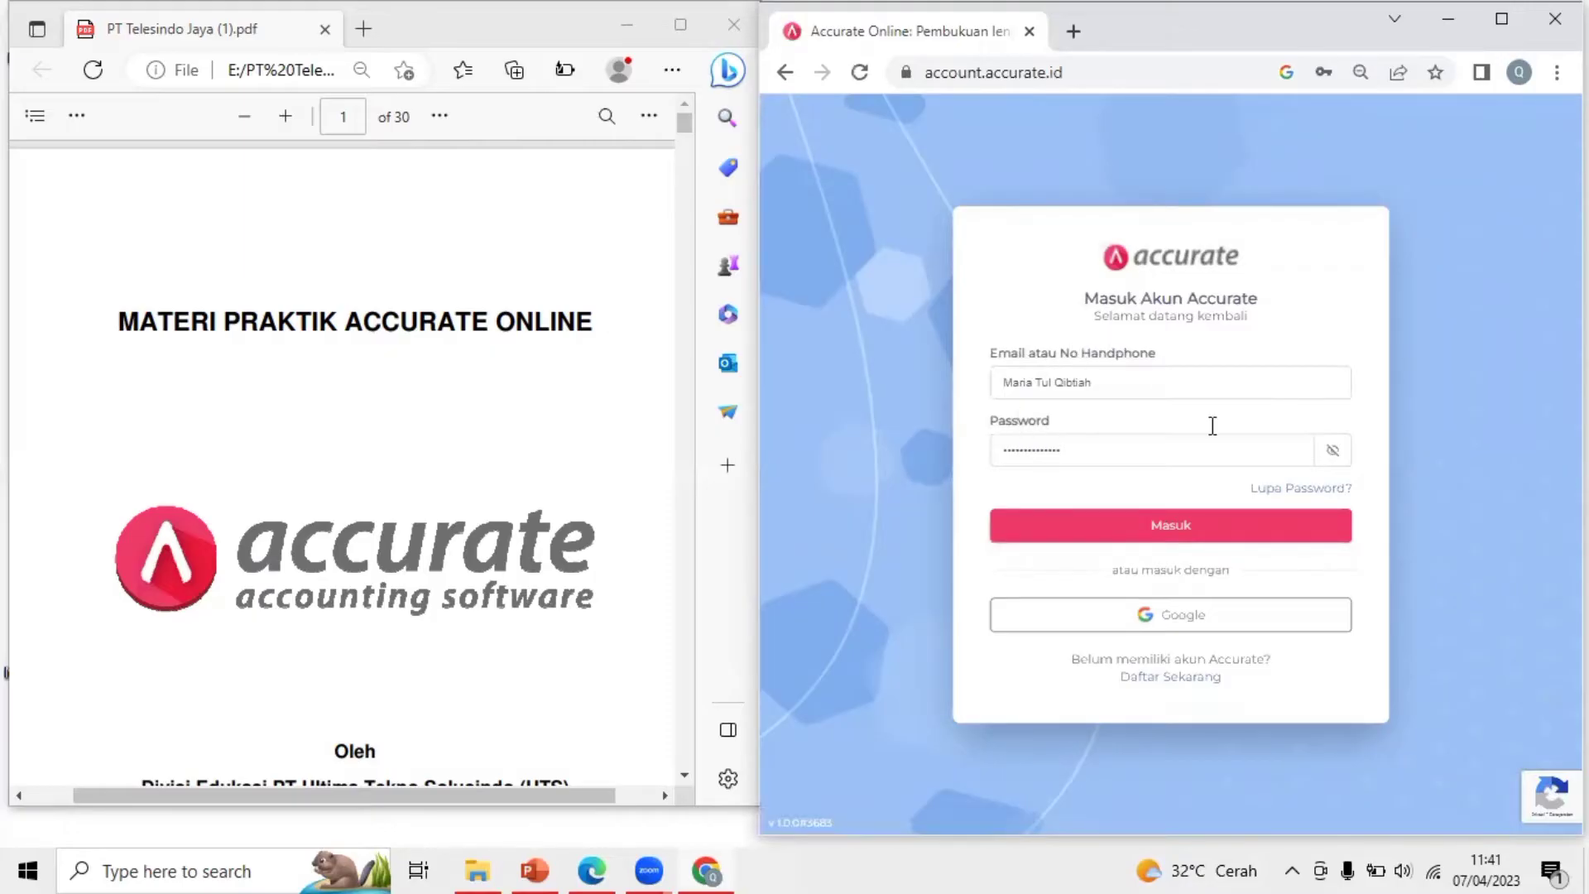
click(1156, 620)
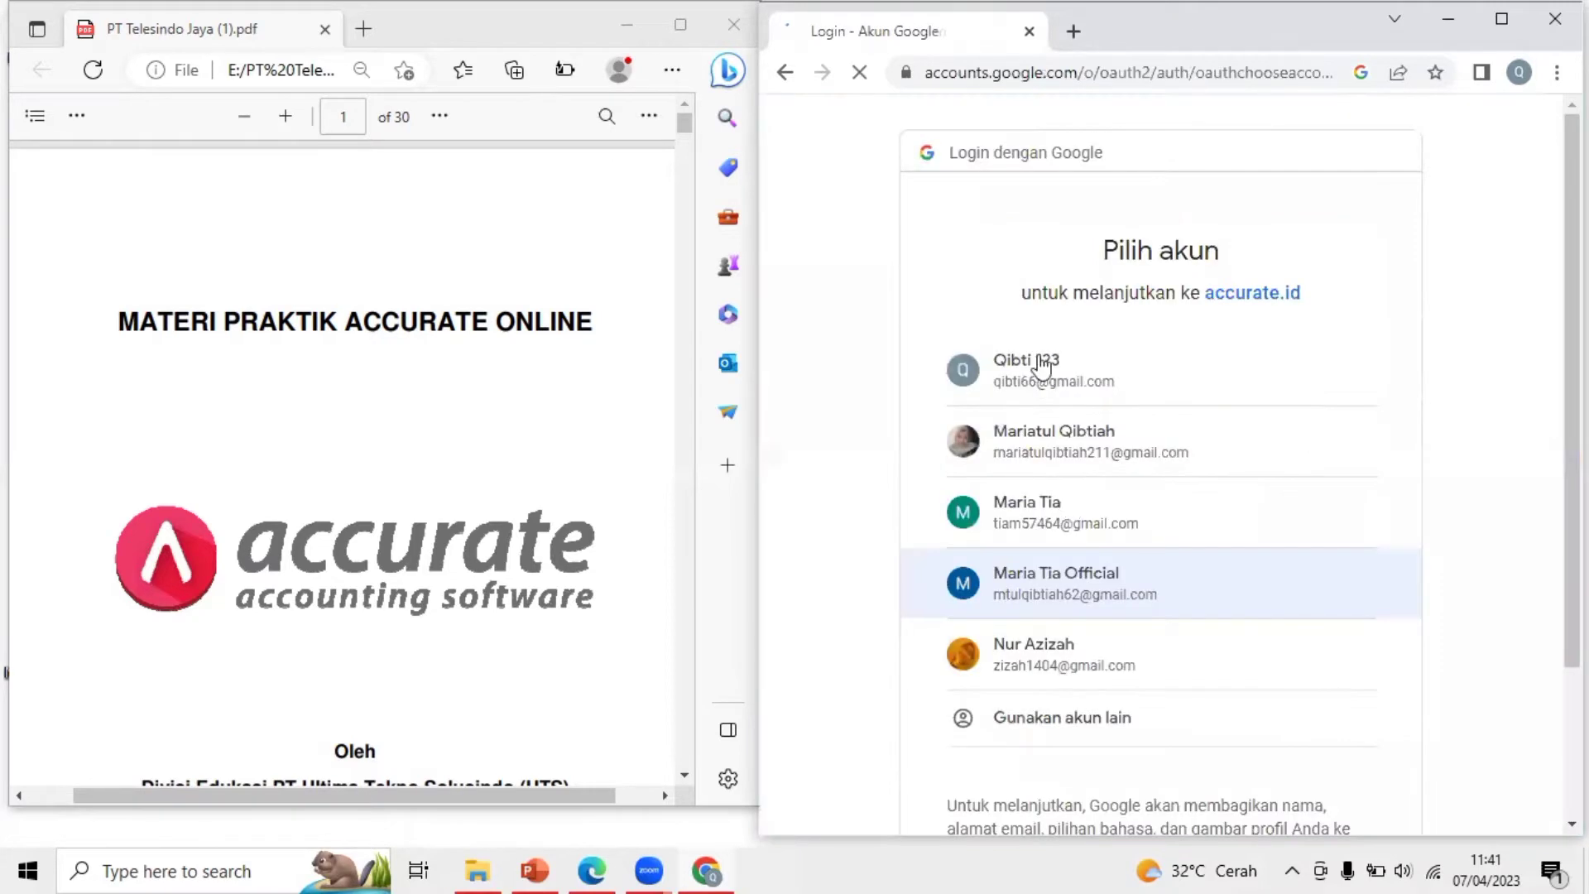
click(1089, 382)
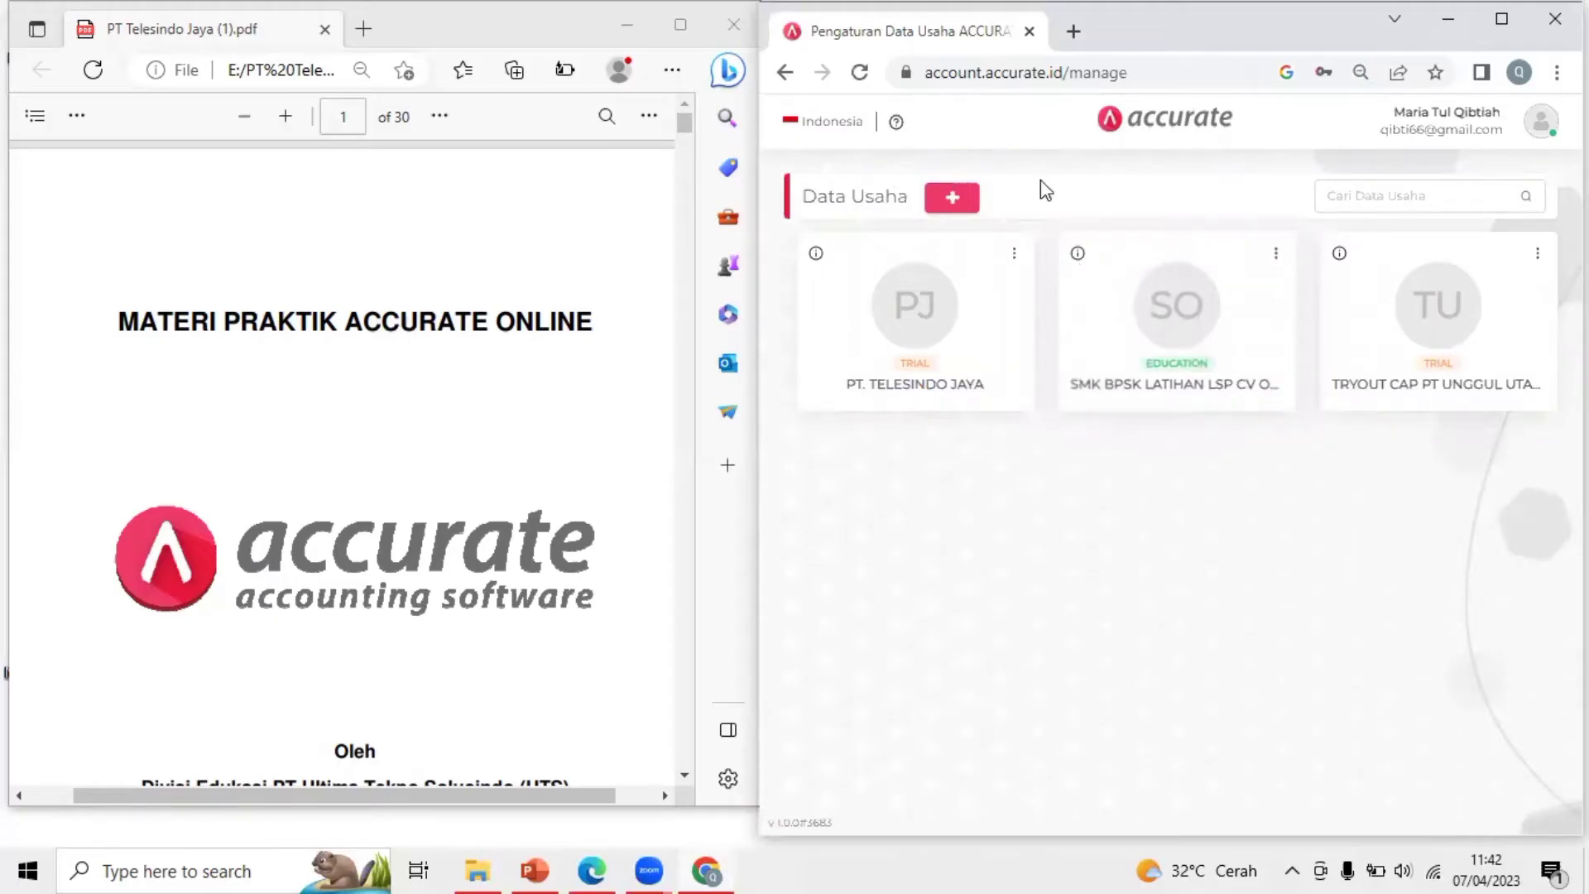
Open the empty new business data form via the '+' beside Data Usaha
click(968, 202)
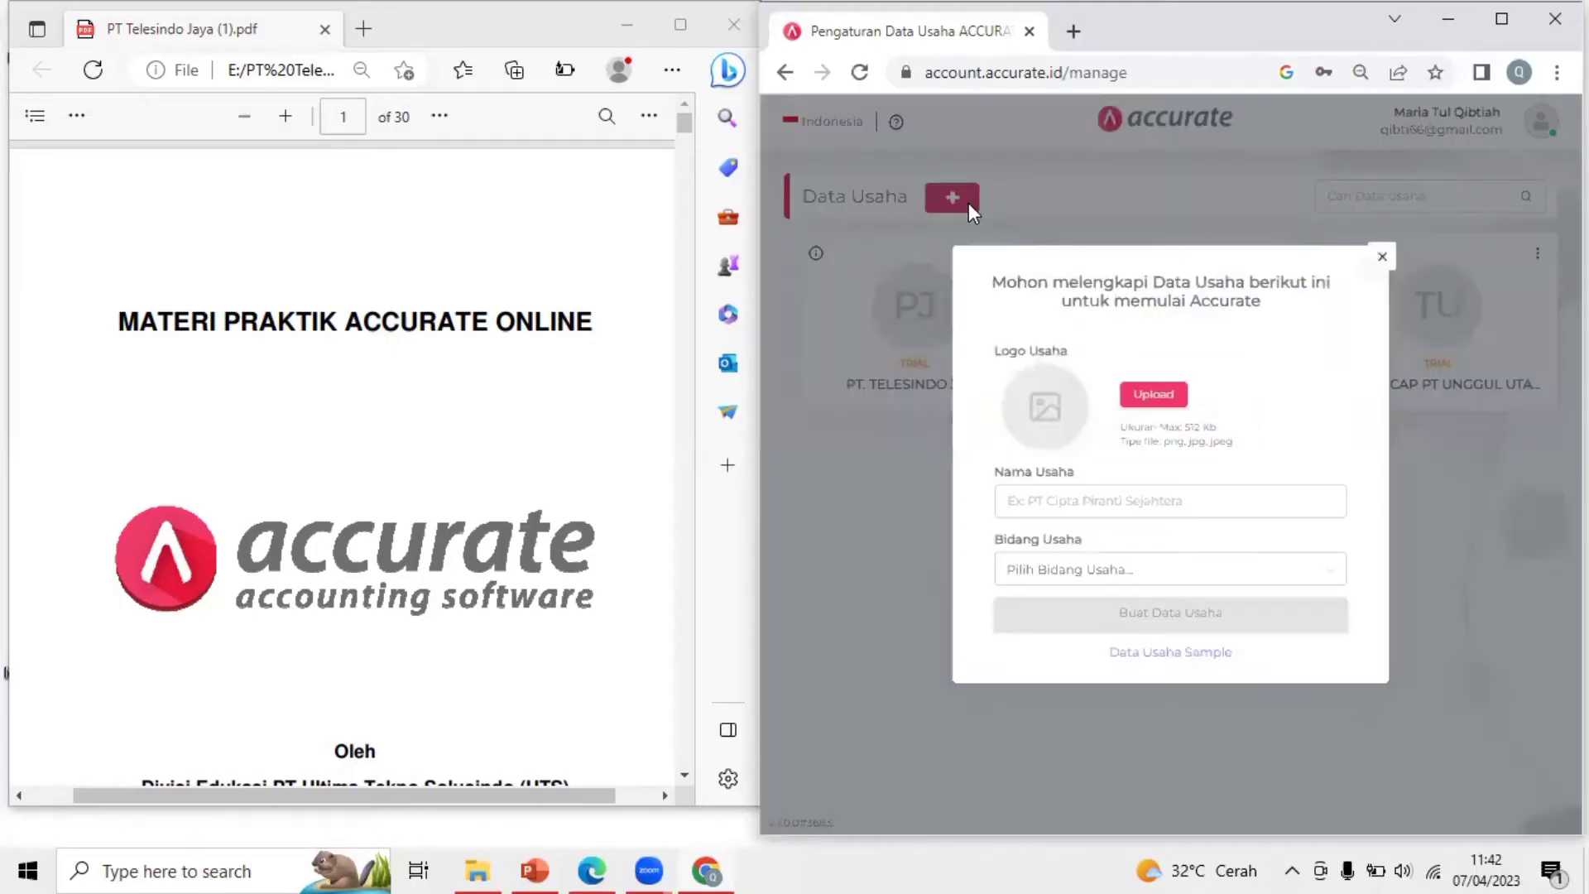
click(1082, 502)
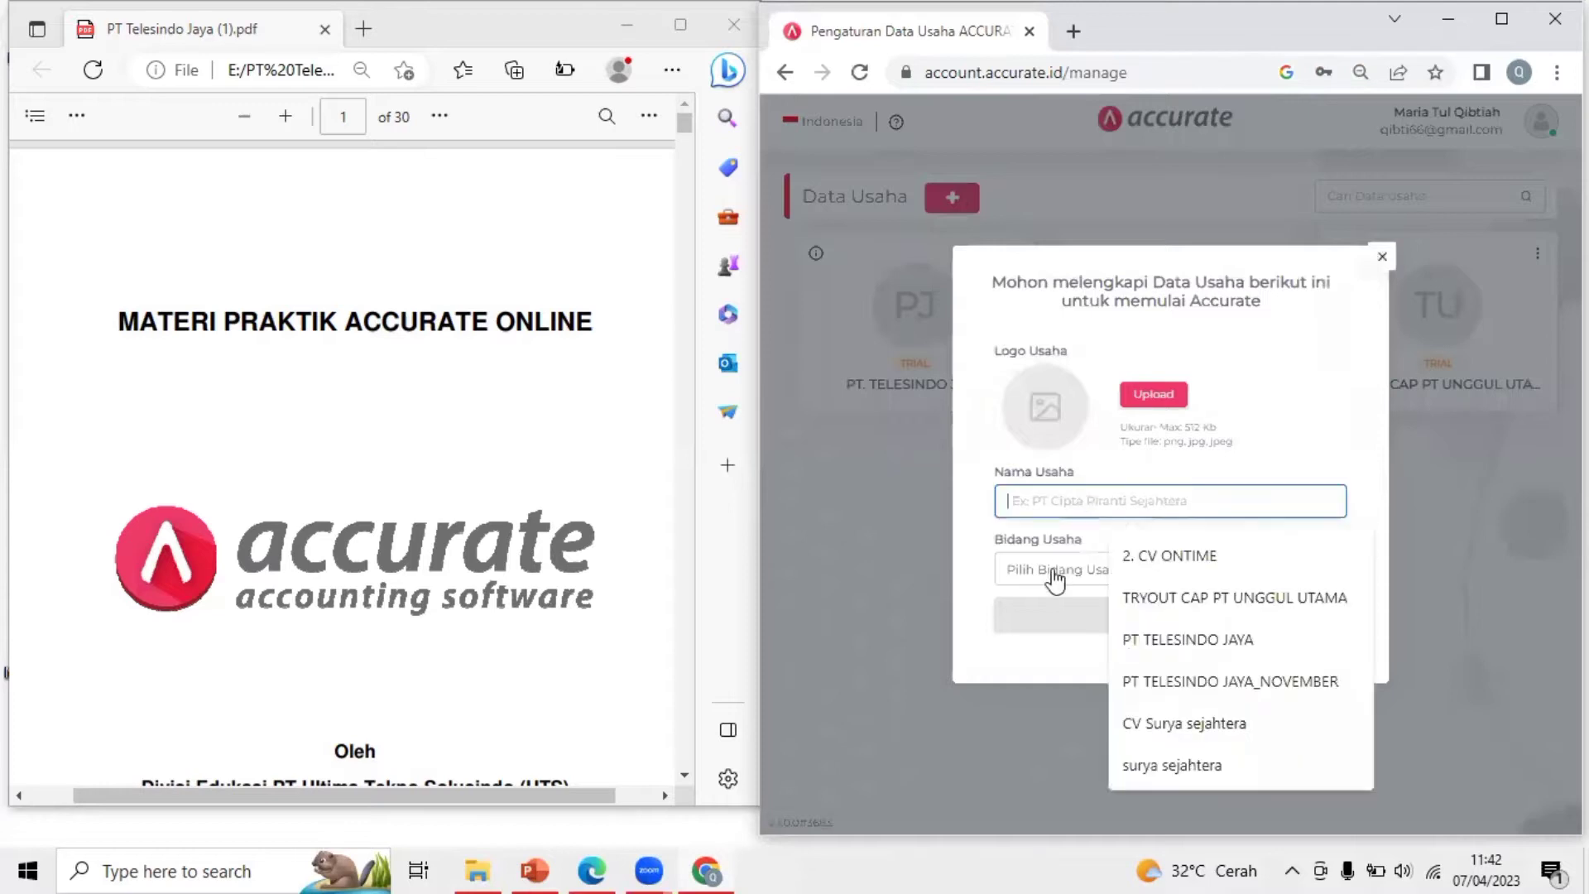
key(Tab)
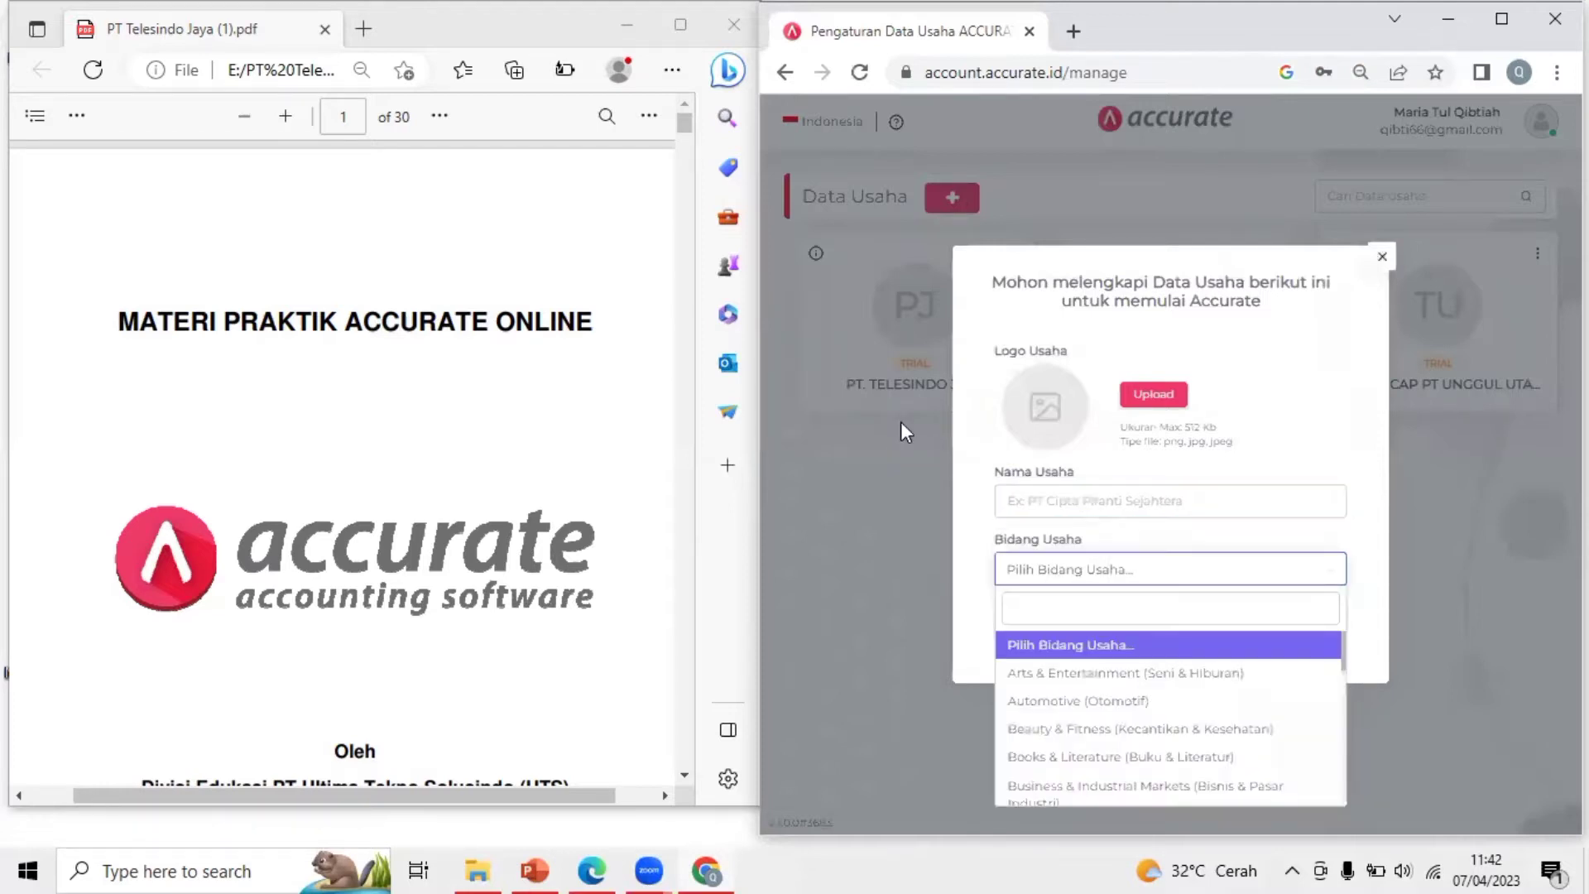
click(1179, 500)
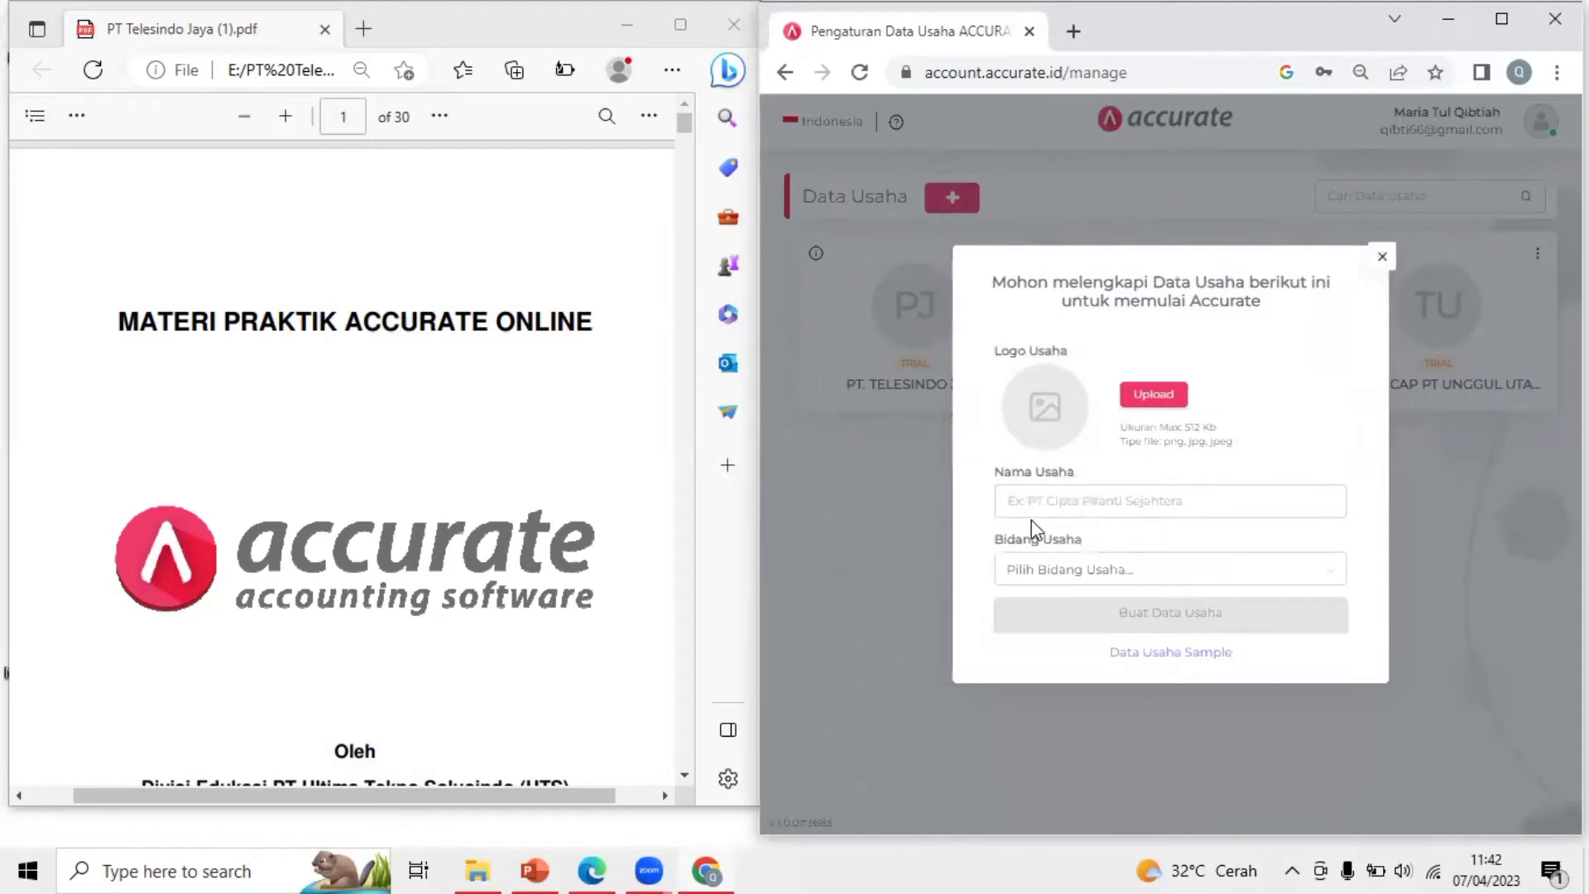
click(685, 130)
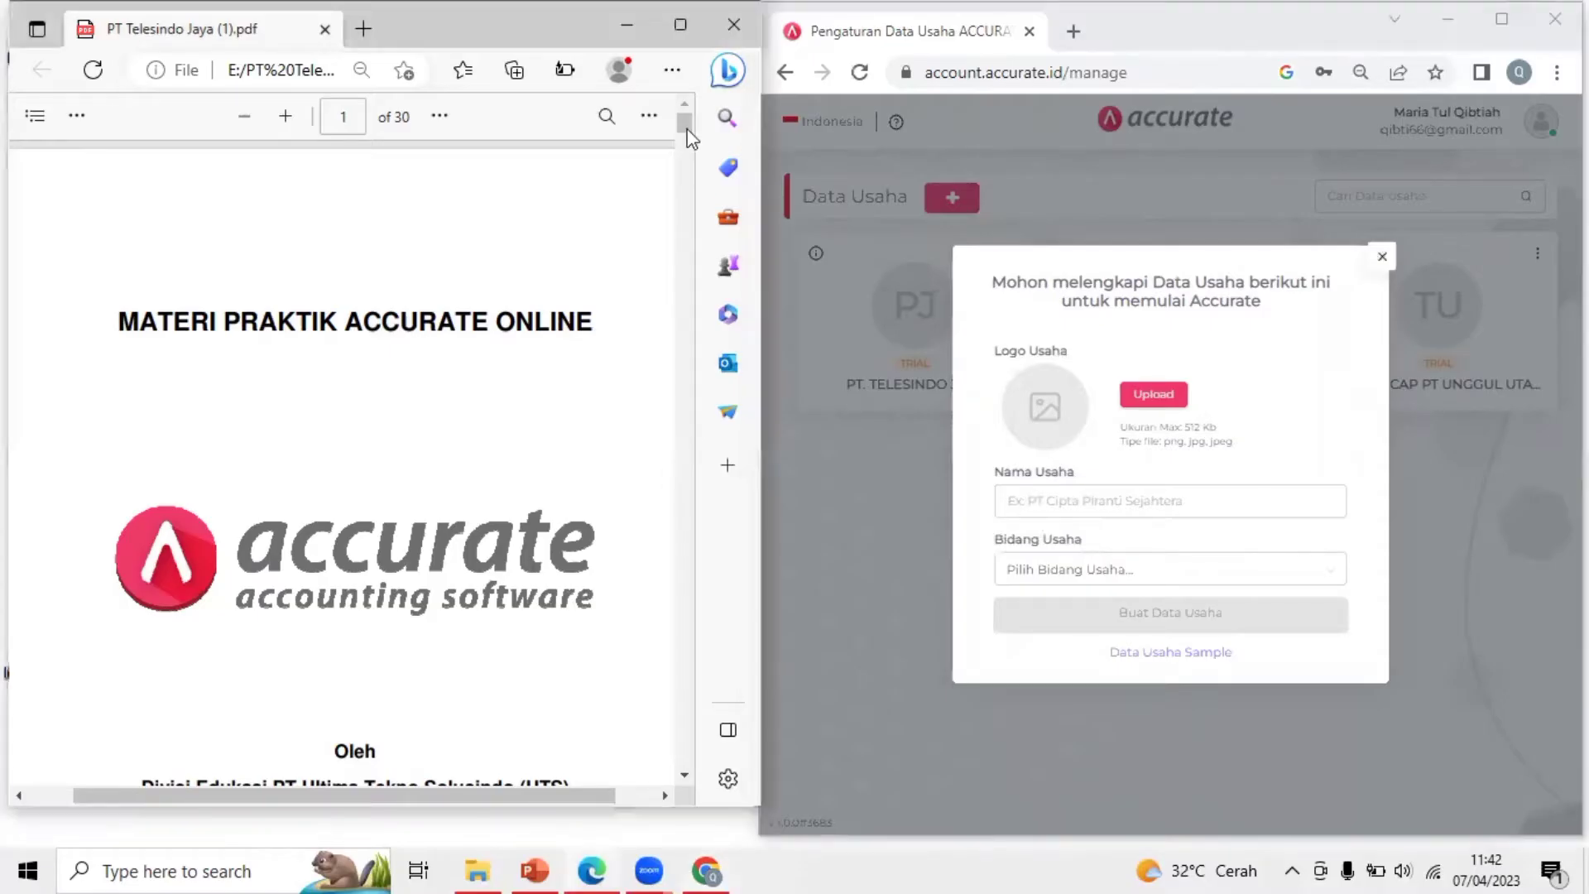
Scroll the practice PDF to PT Telesindo Jaya's identity details on page 2, dismissing the stray Mail window
drag(686, 120, 686, 152)
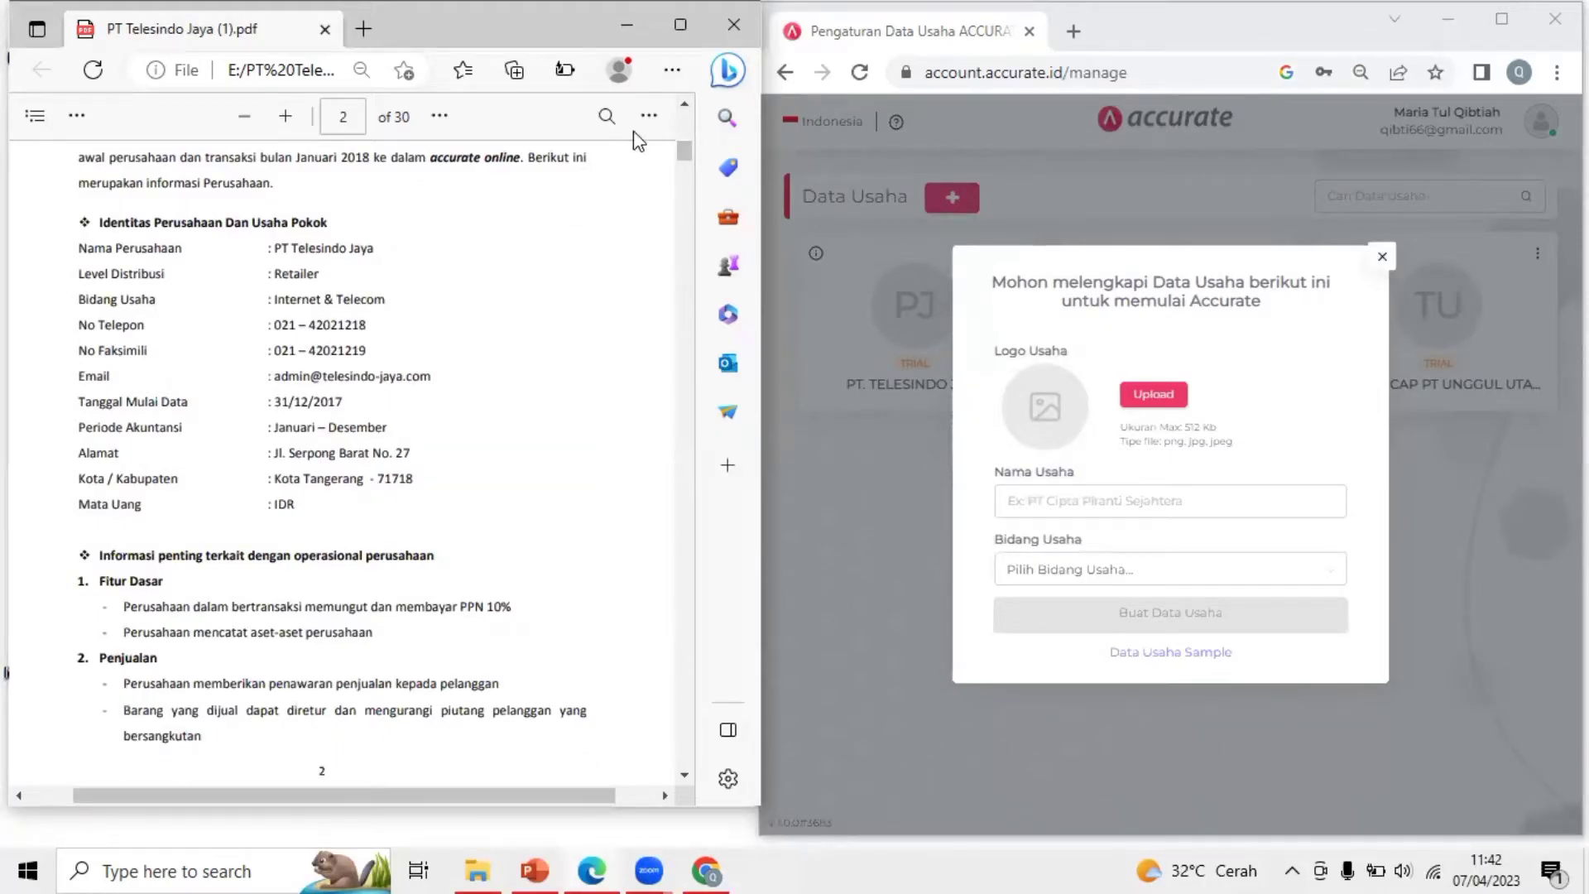
click(657, 113)
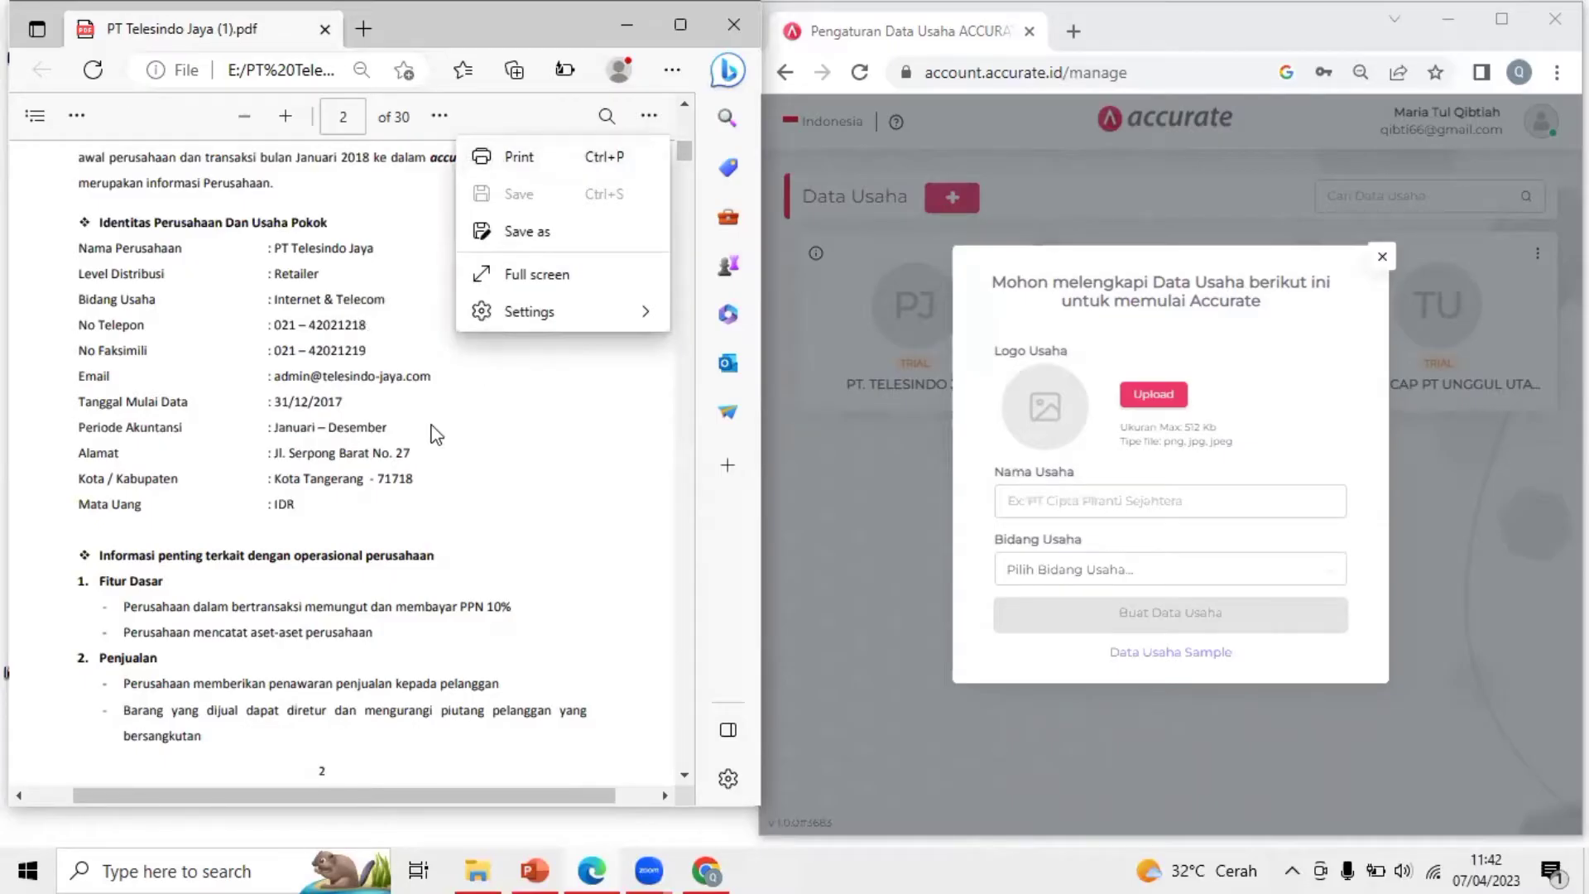
click(392, 391)
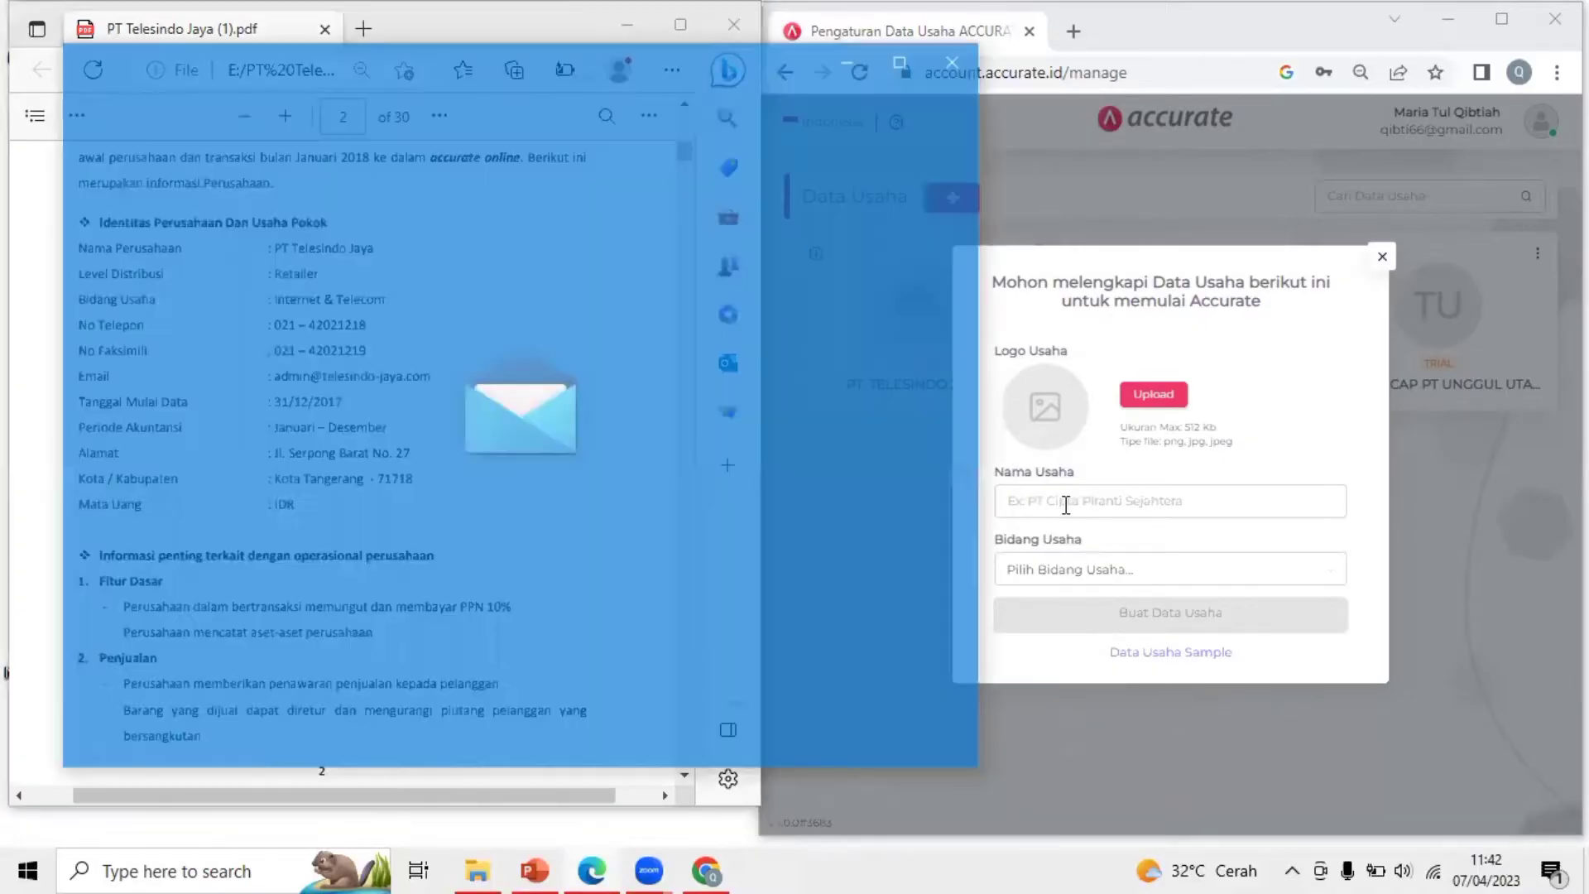
click(1065, 505)
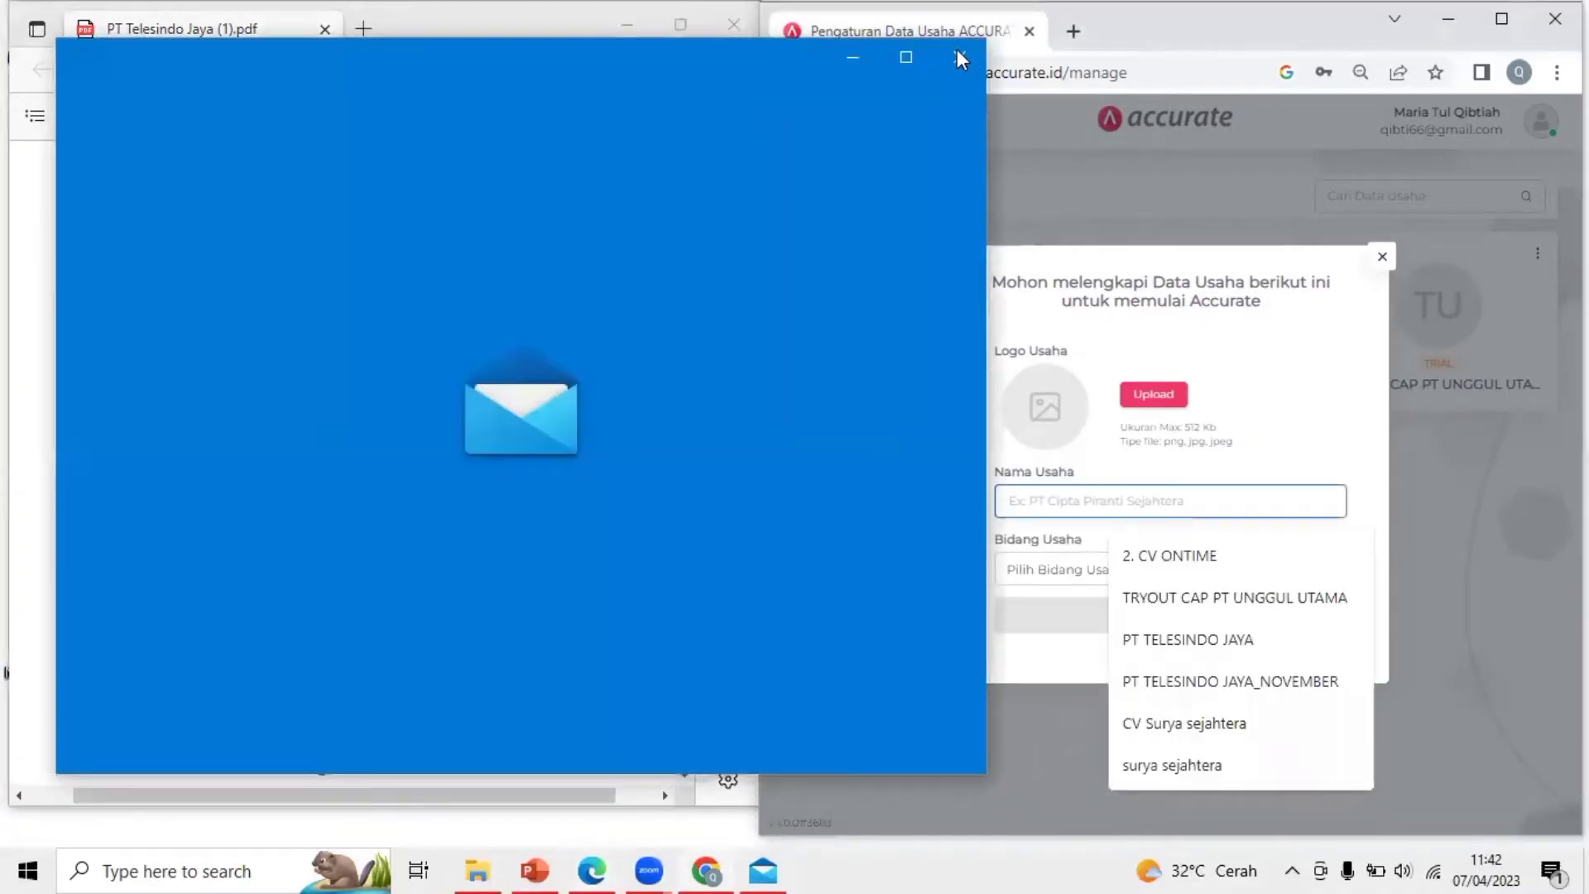
click(1063, 501)
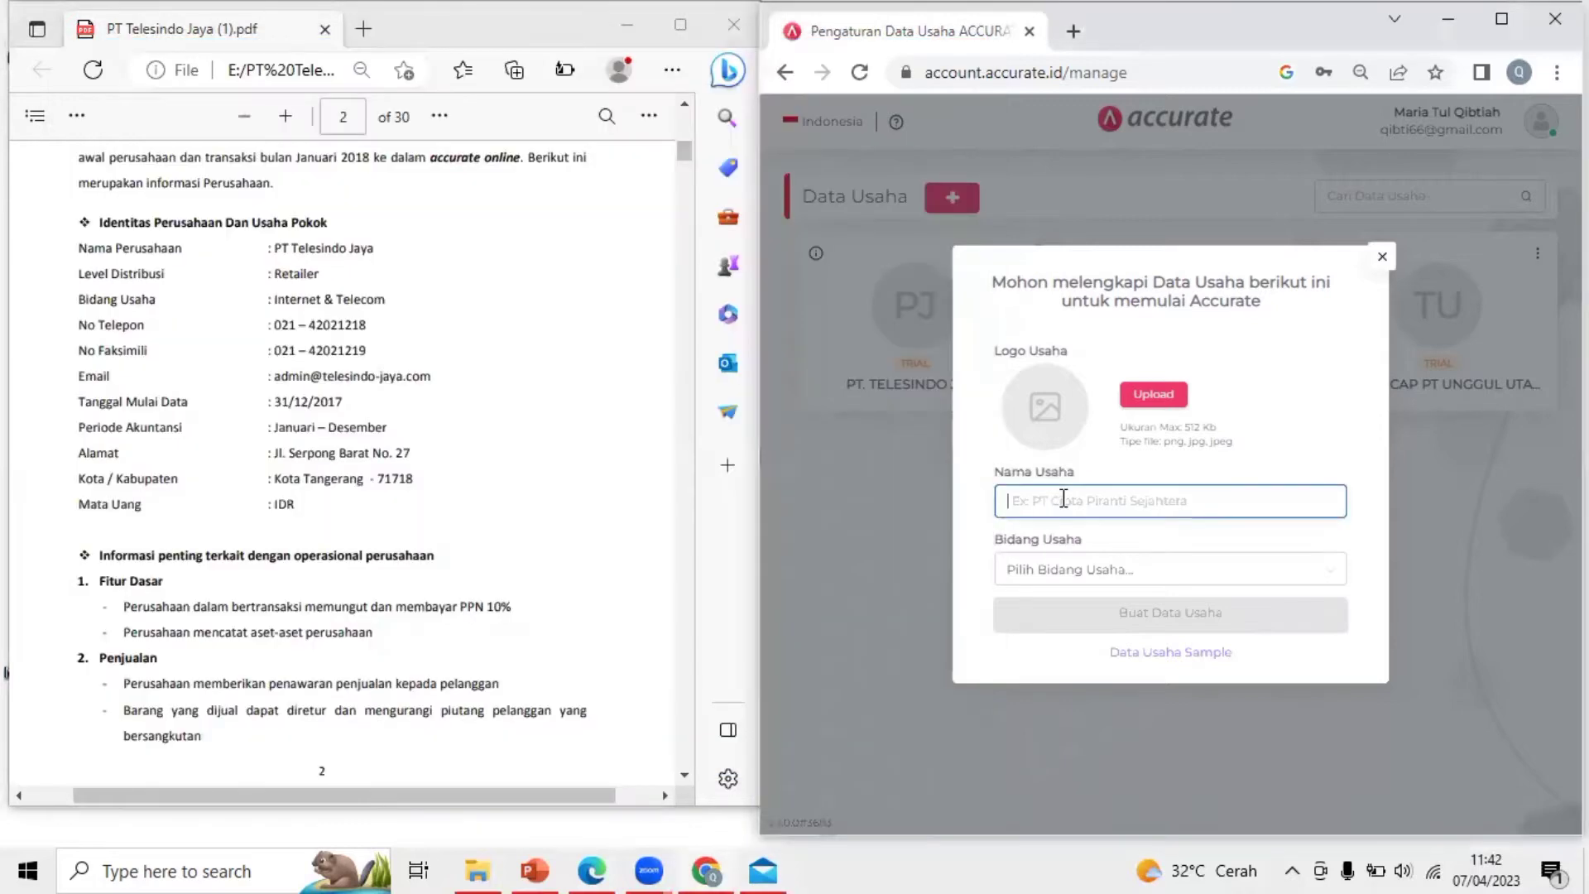
Enter 'PT Telesindo Jaya - 07-04-2023' as the Nama Usaha
click(1063, 501)
text(PT)
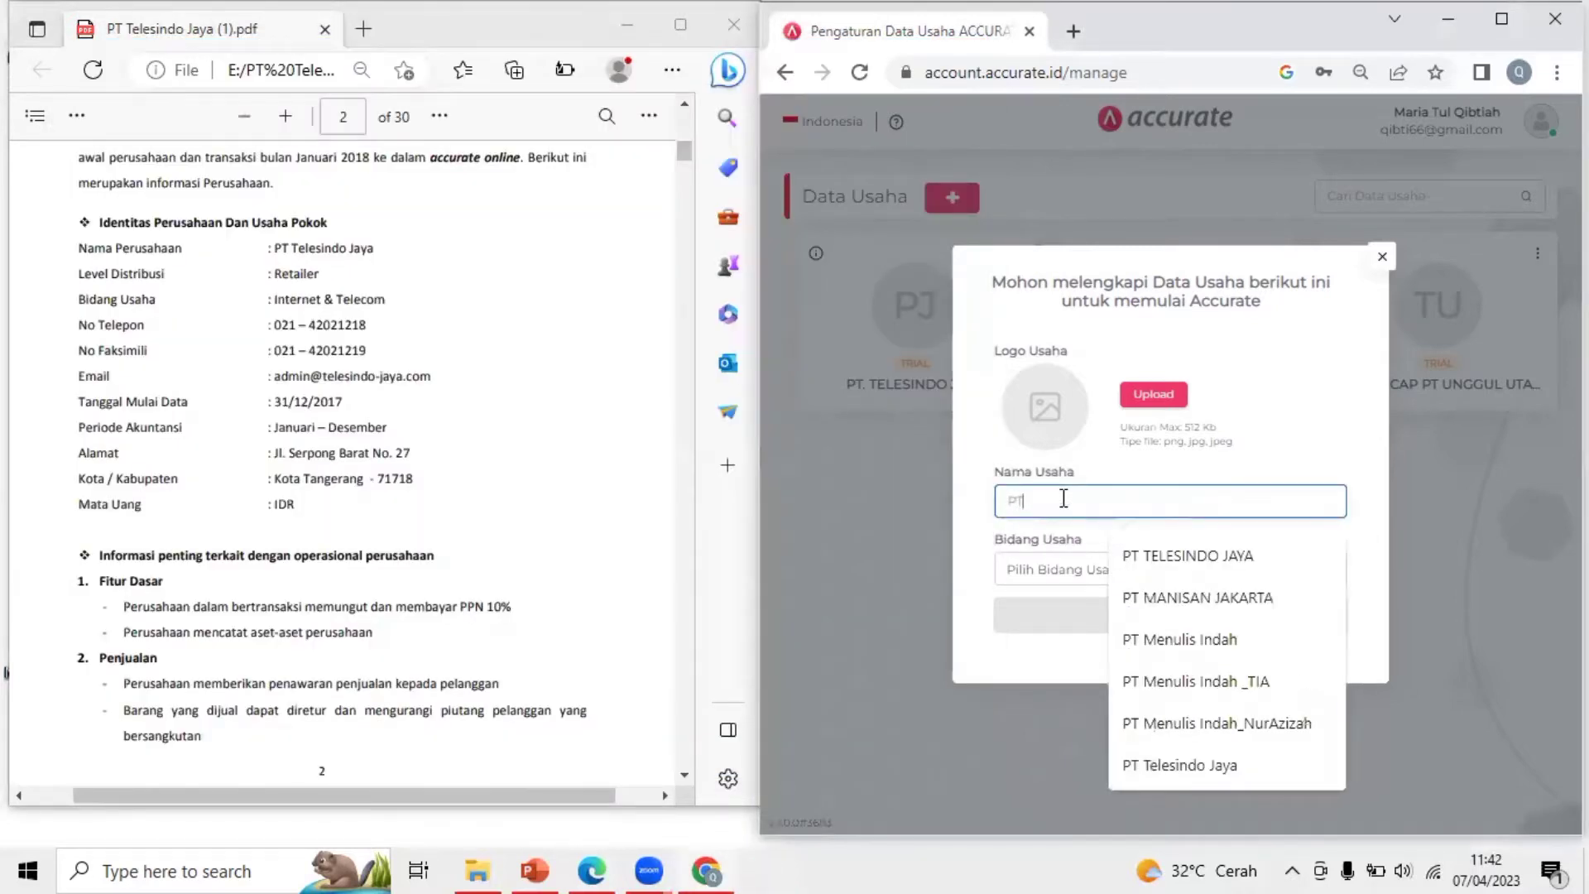
text( T)
key(BackSpace)
text(Teles)
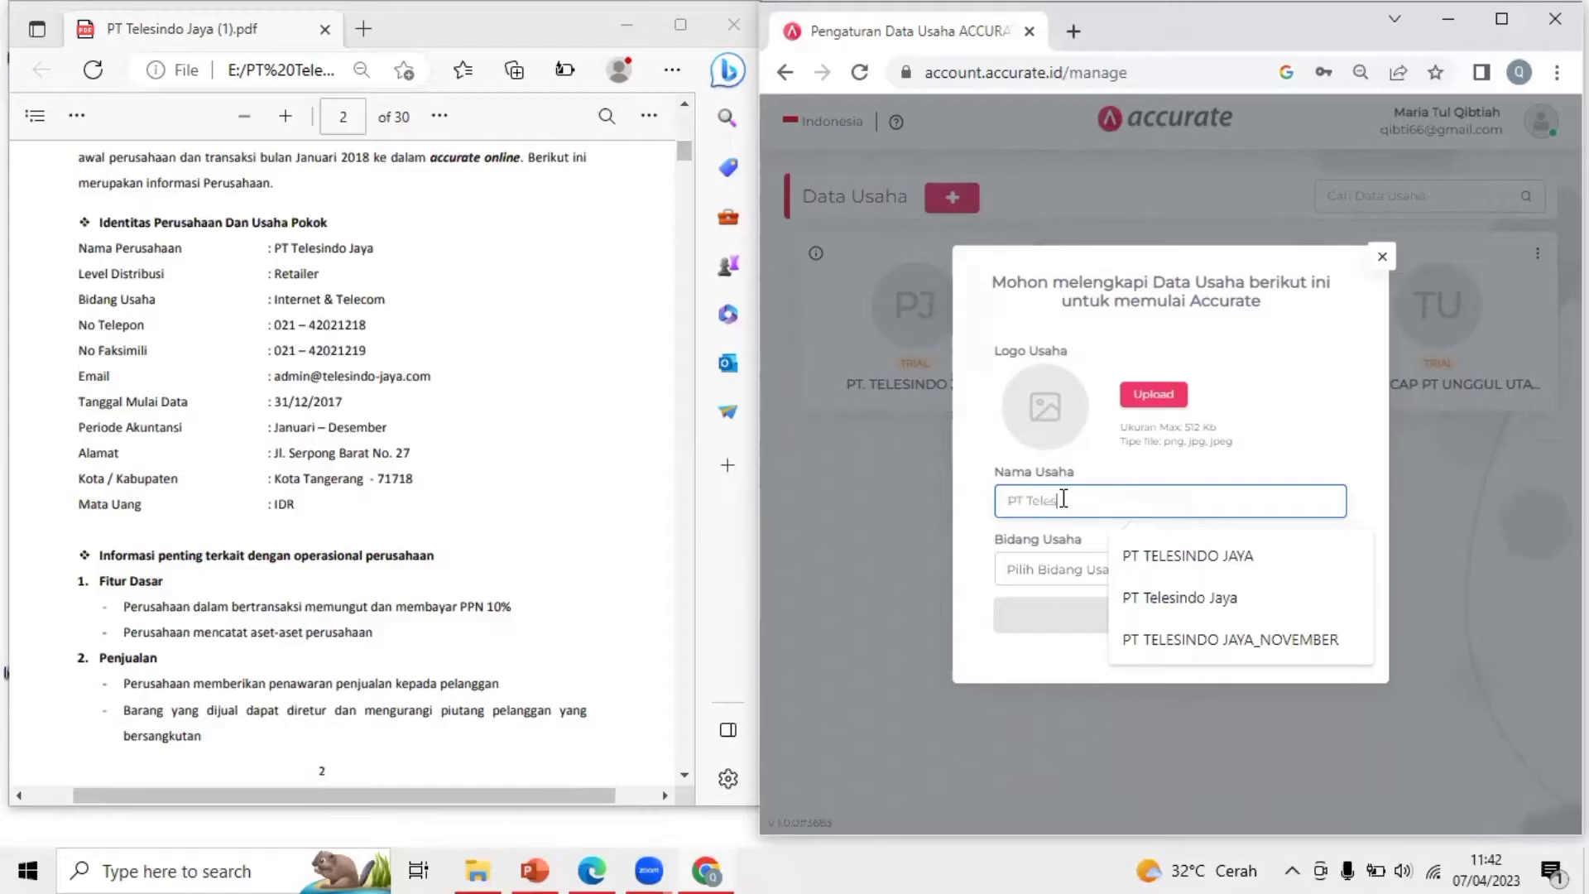
text(indo Jaya)
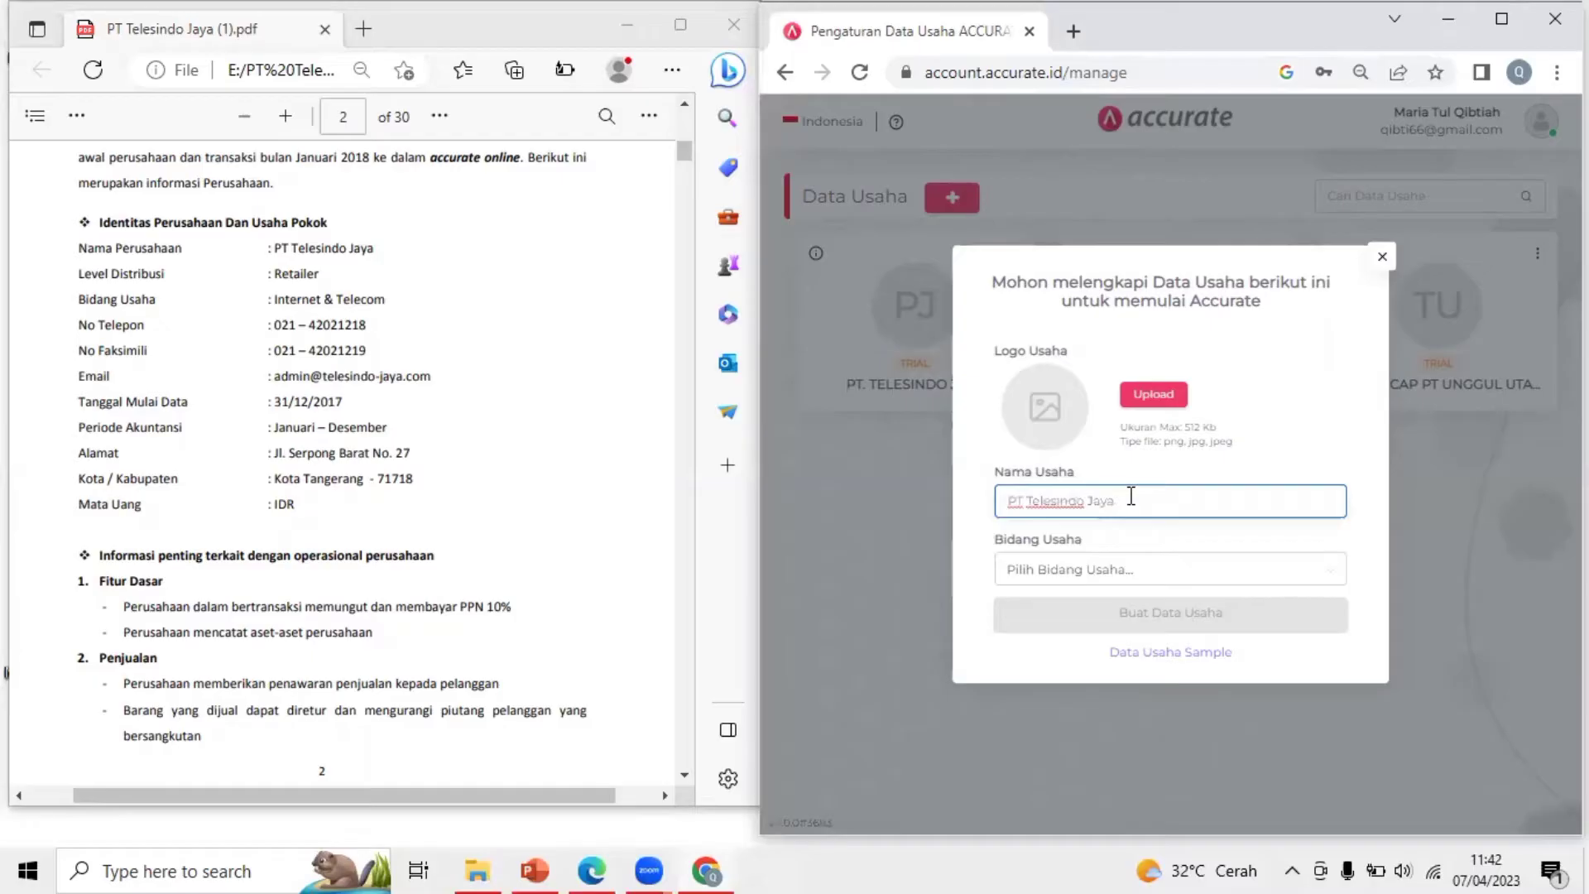
text(Q)
text( 07-)
text( 04)
text(-2023)
Choose Internet & Telecom as Bidang Usaha and create the business database
click(1110, 570)
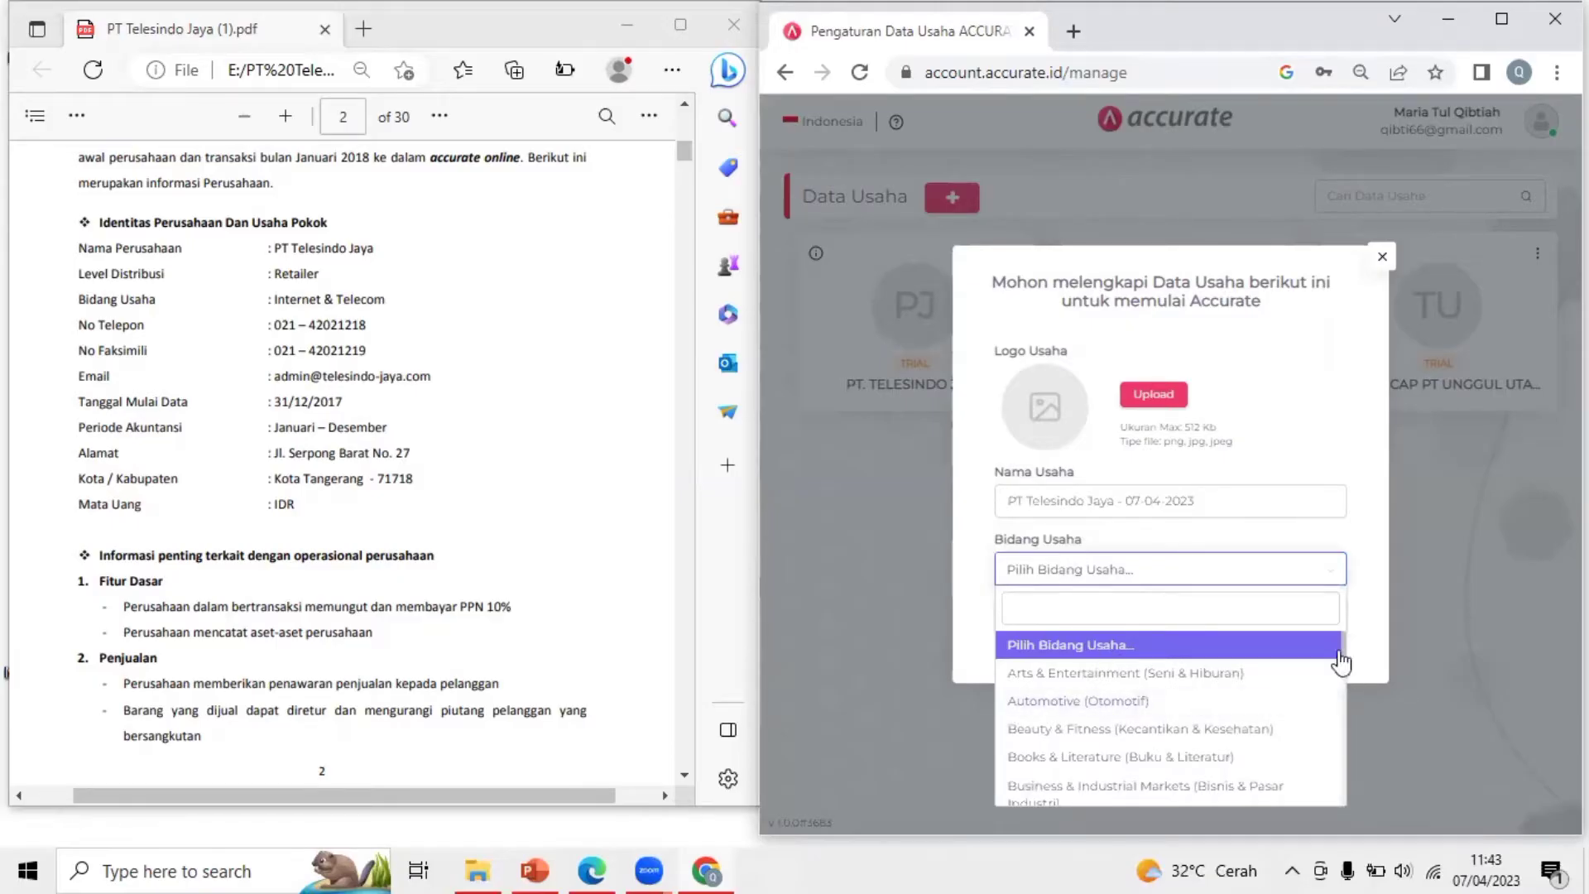
drag(1344, 663, 1248, 581)
click(1249, 581)
drag(1340, 673, 1341, 711)
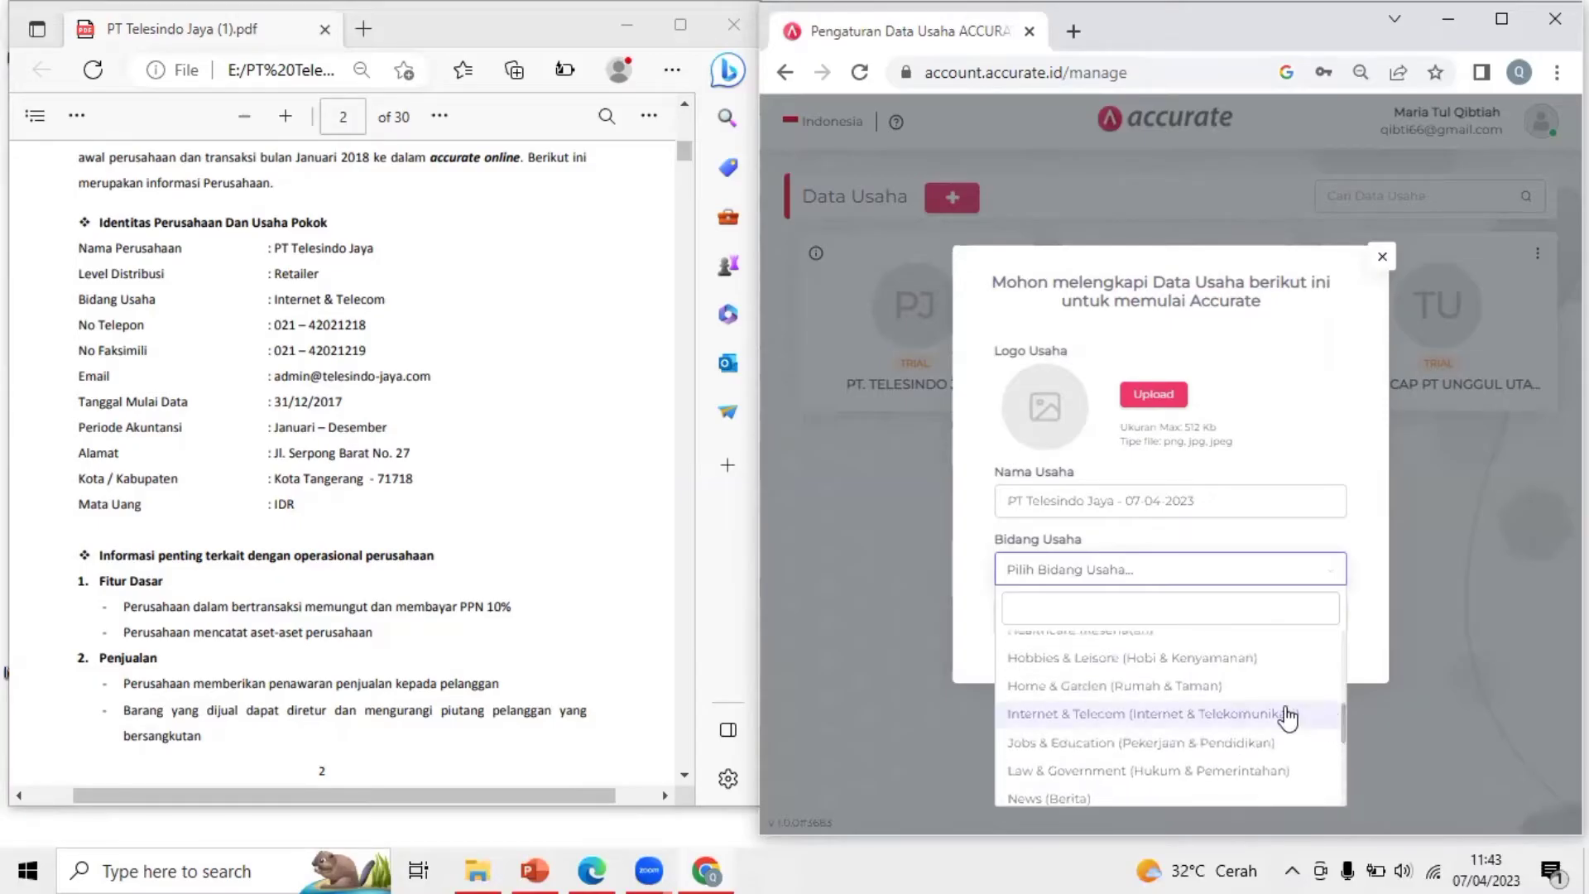
double_click(1284, 713)
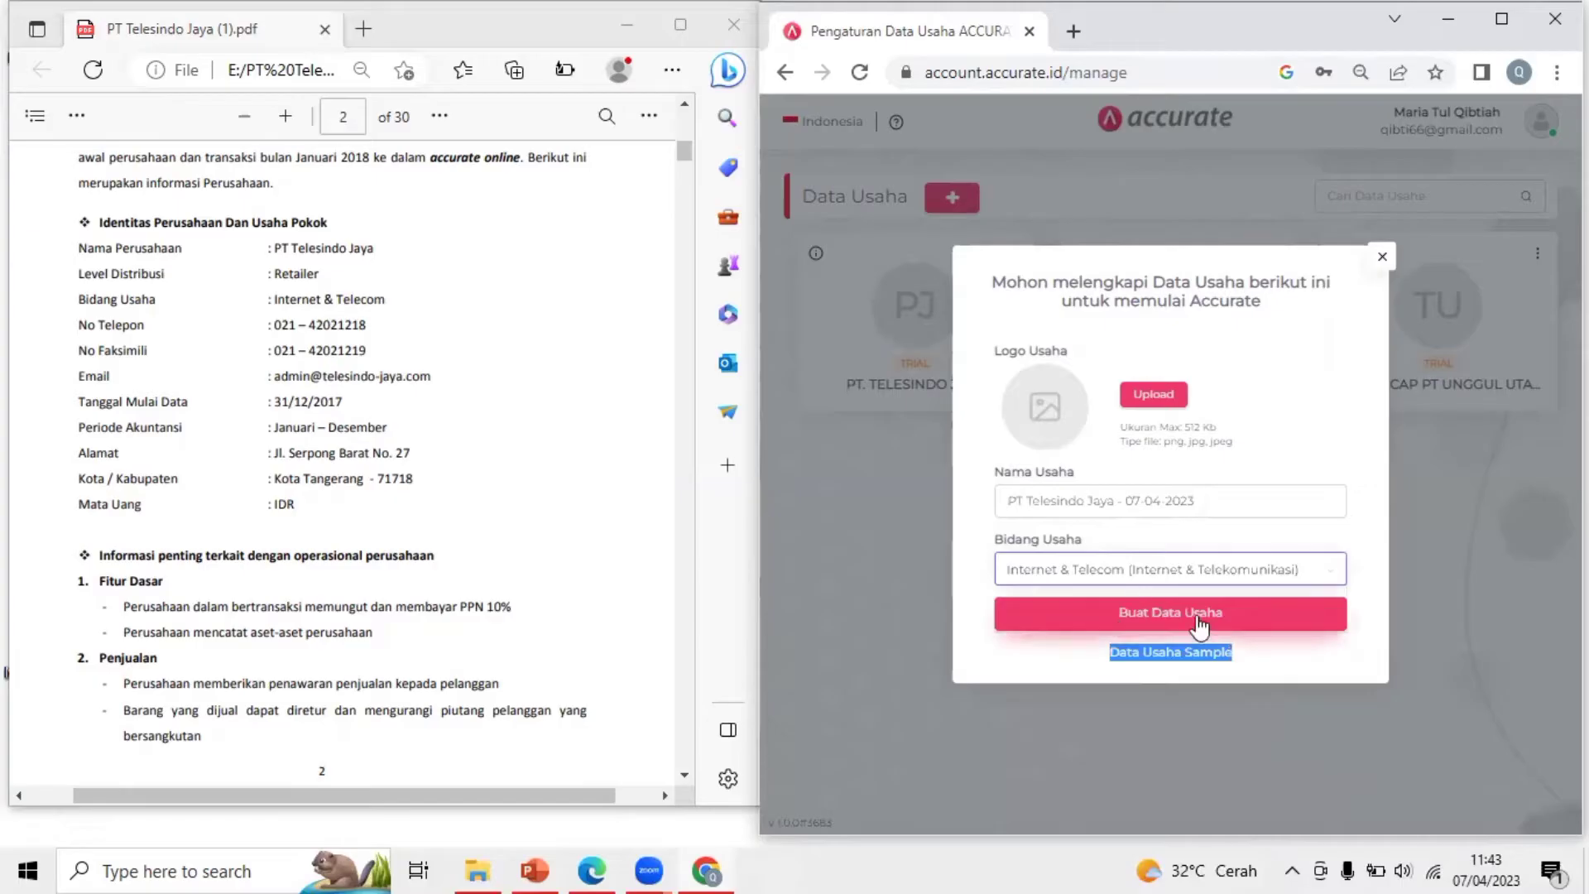
click(1237, 623)
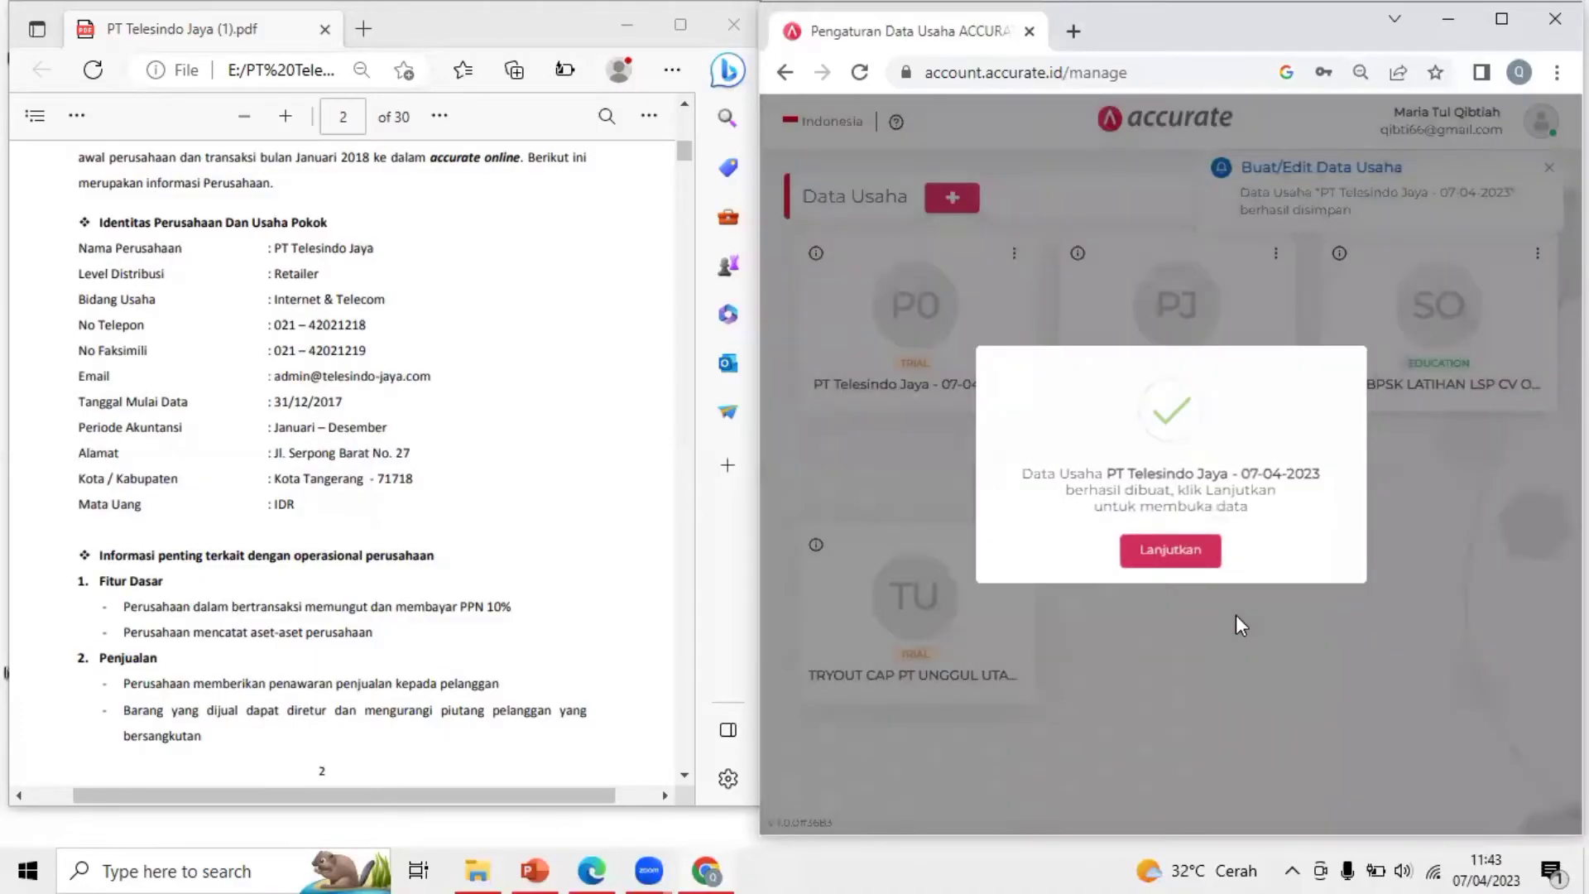
Continue from the success dialog to open the PT Telesindo Jaya database in a new tab
click(1151, 558)
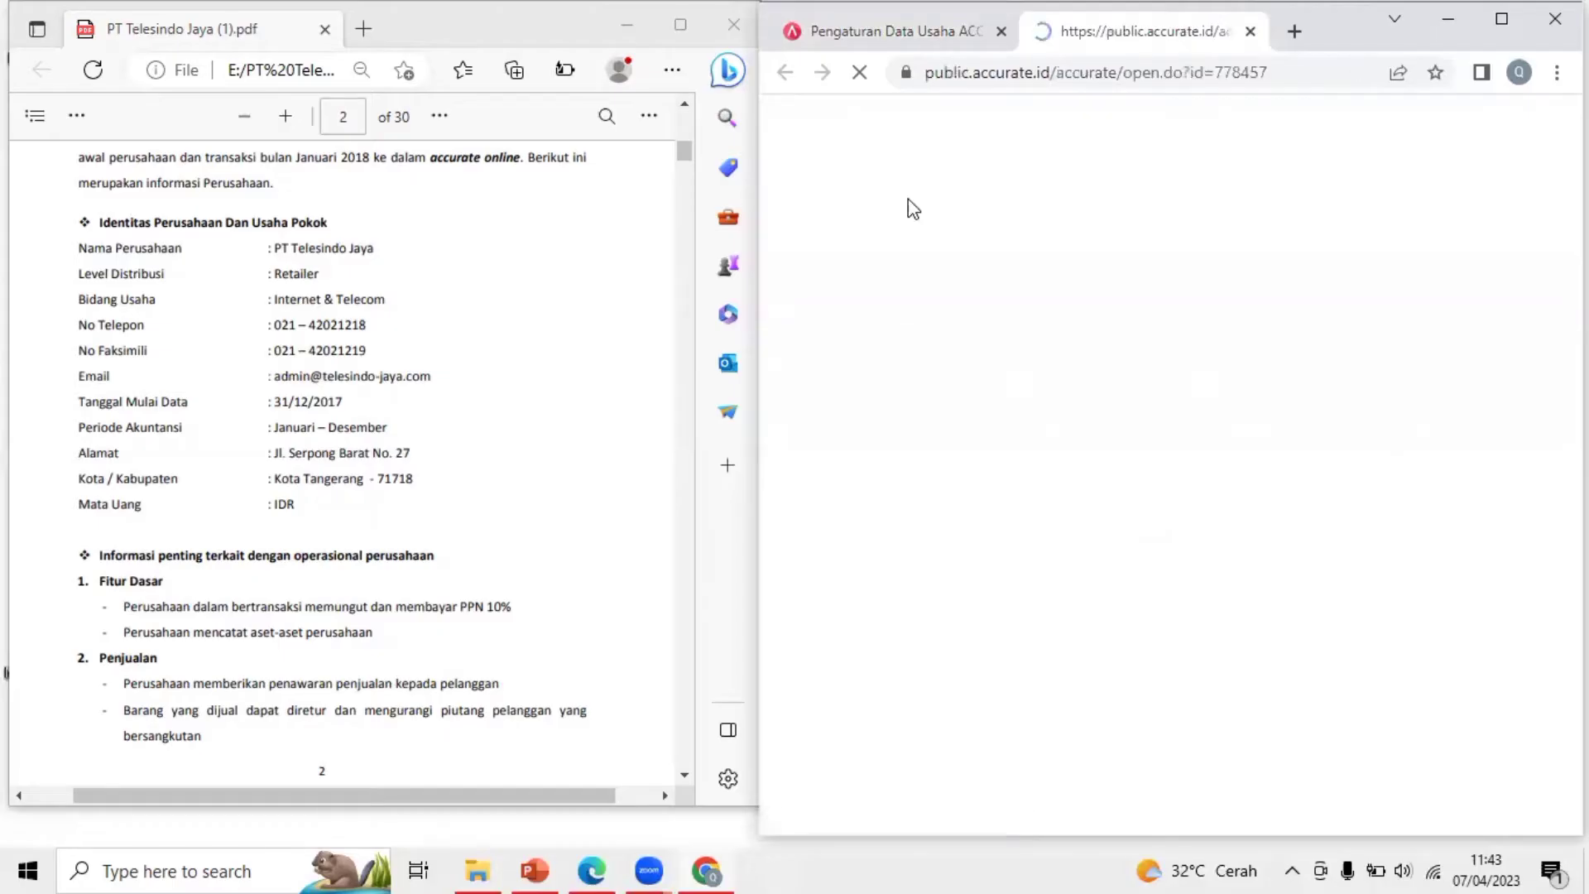
click(1375, 23)
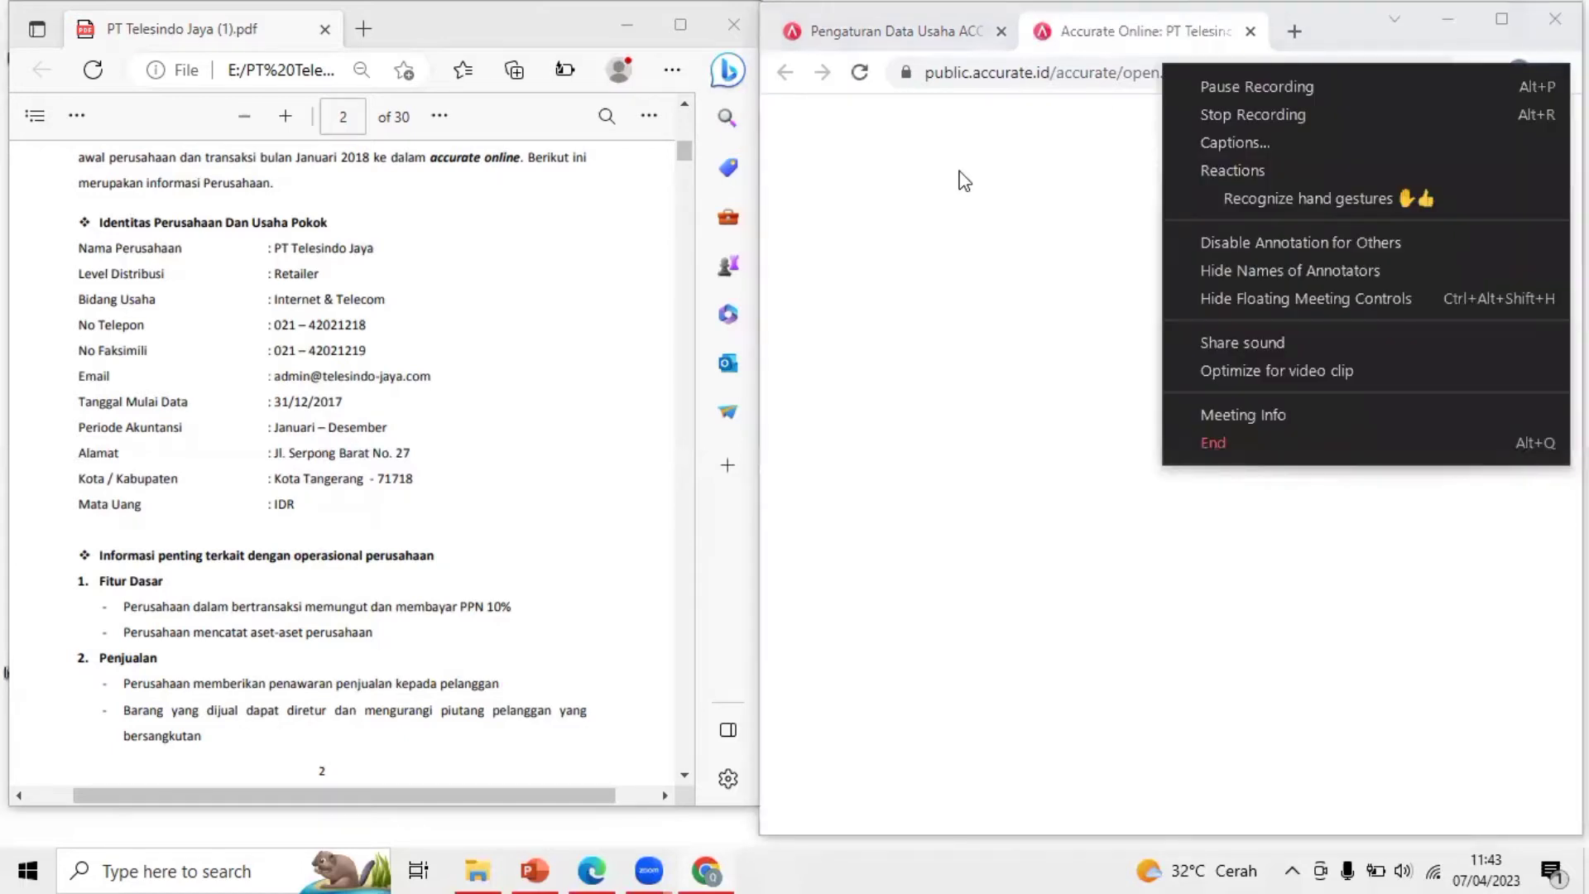
click(961, 180)
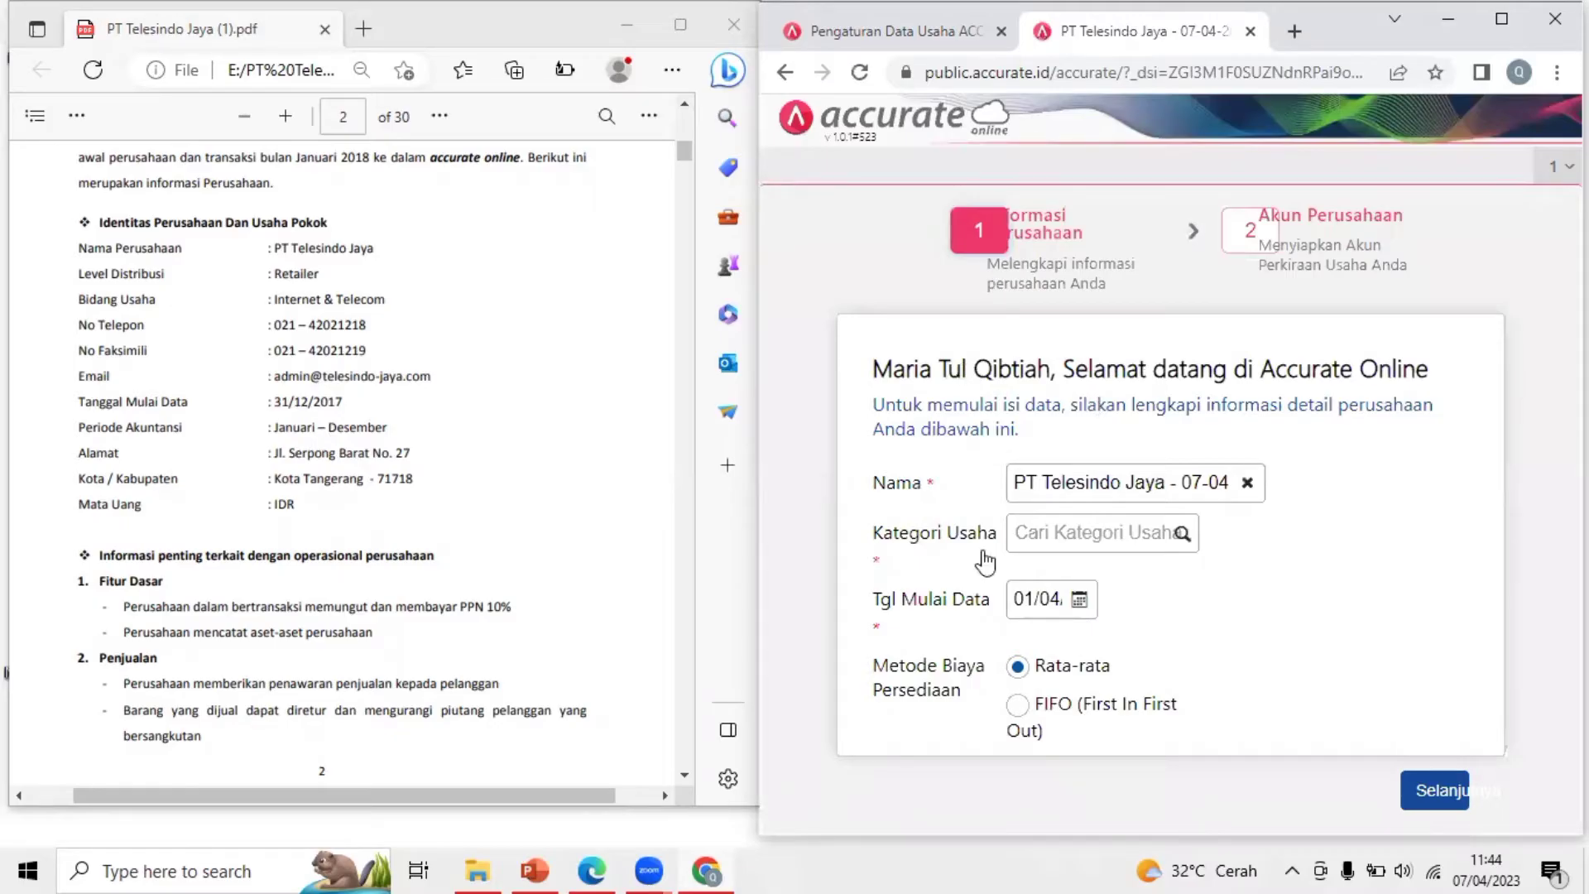
Set the Kategori Usaha to RETAIL by typing 'reta'
click(1502, 18)
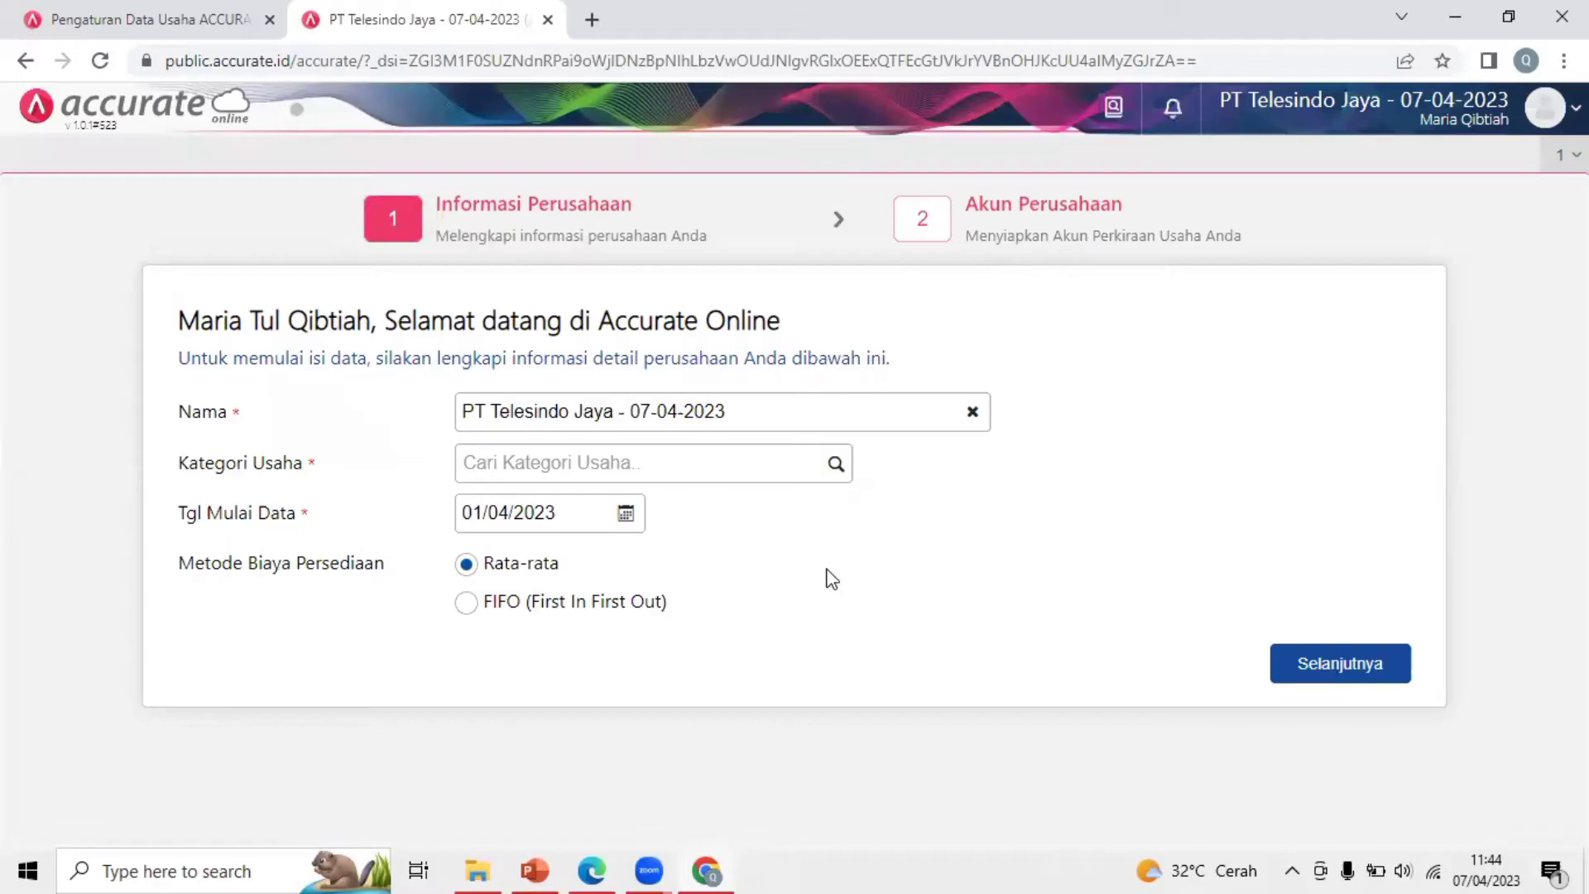
click(807, 470)
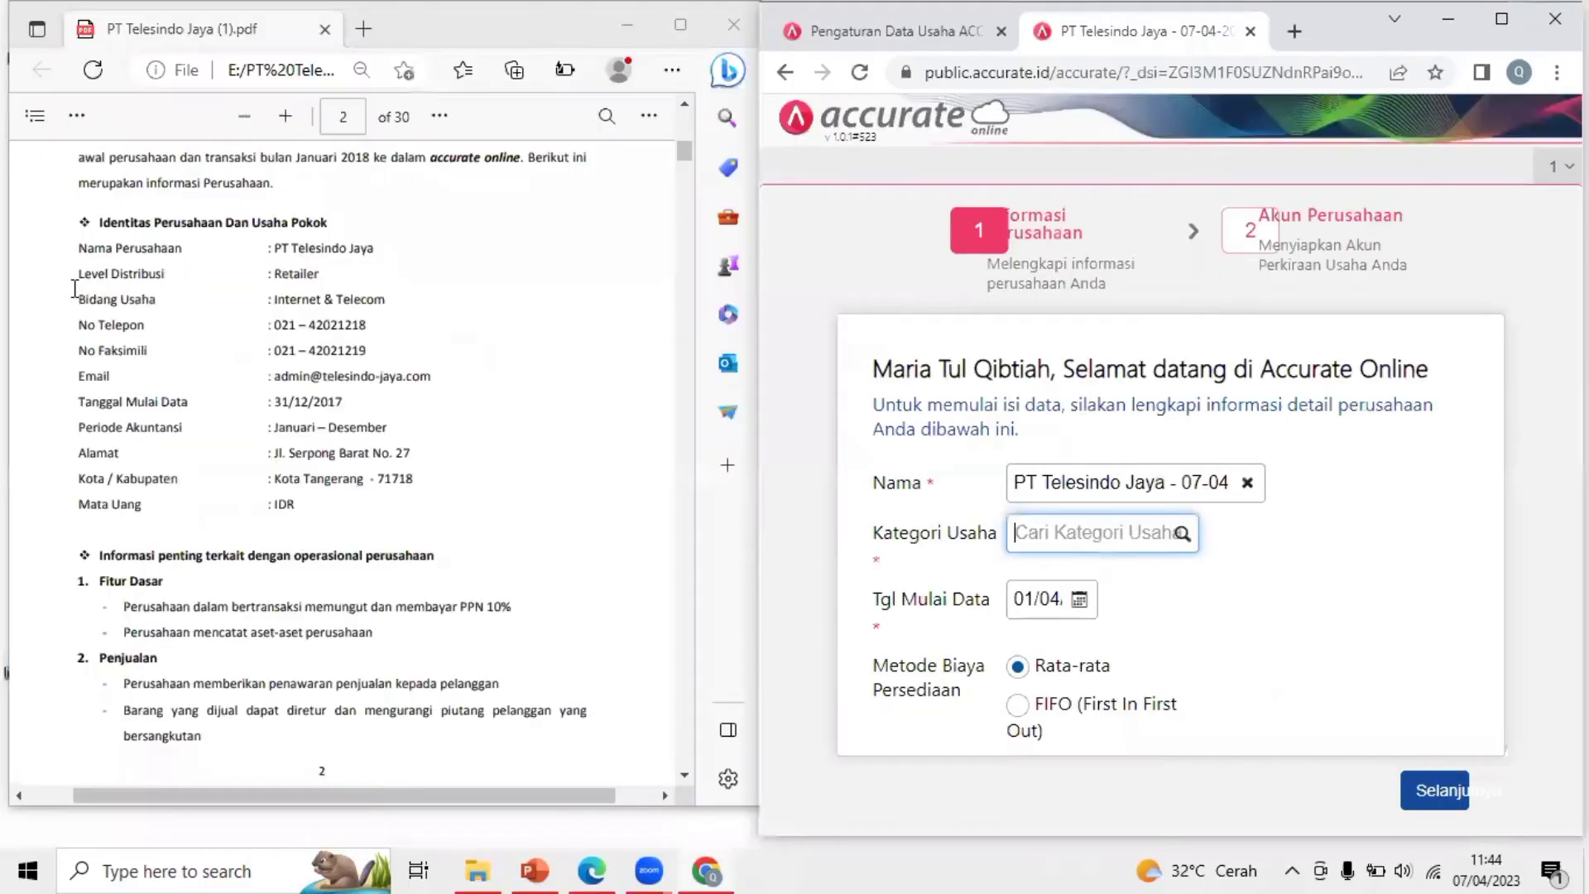
drag(78, 273, 437, 278)
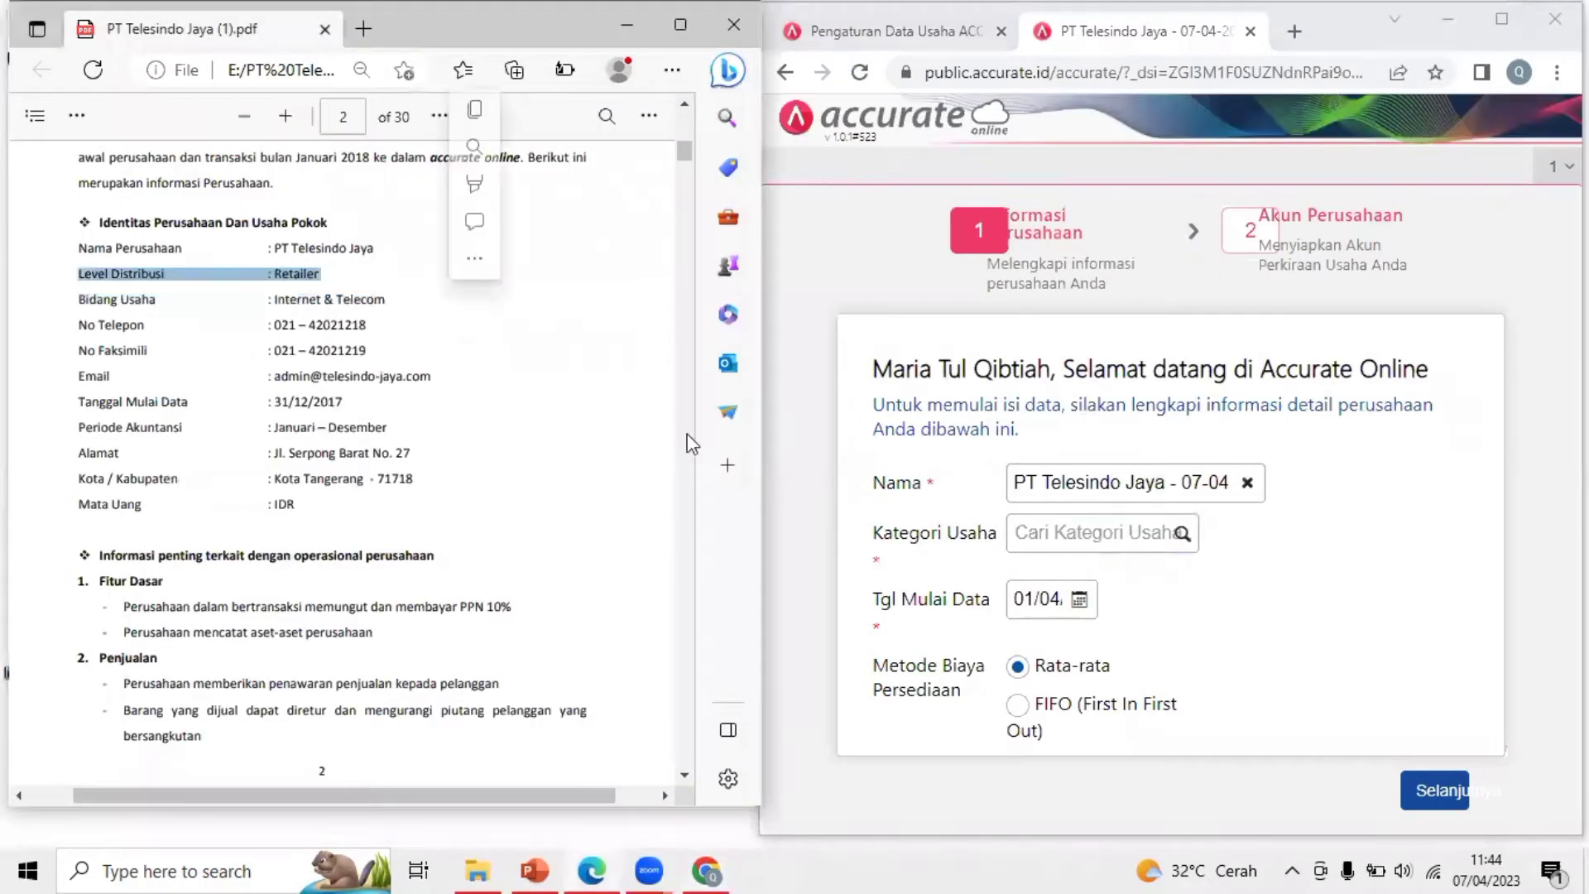
click(1158, 537)
text(re)
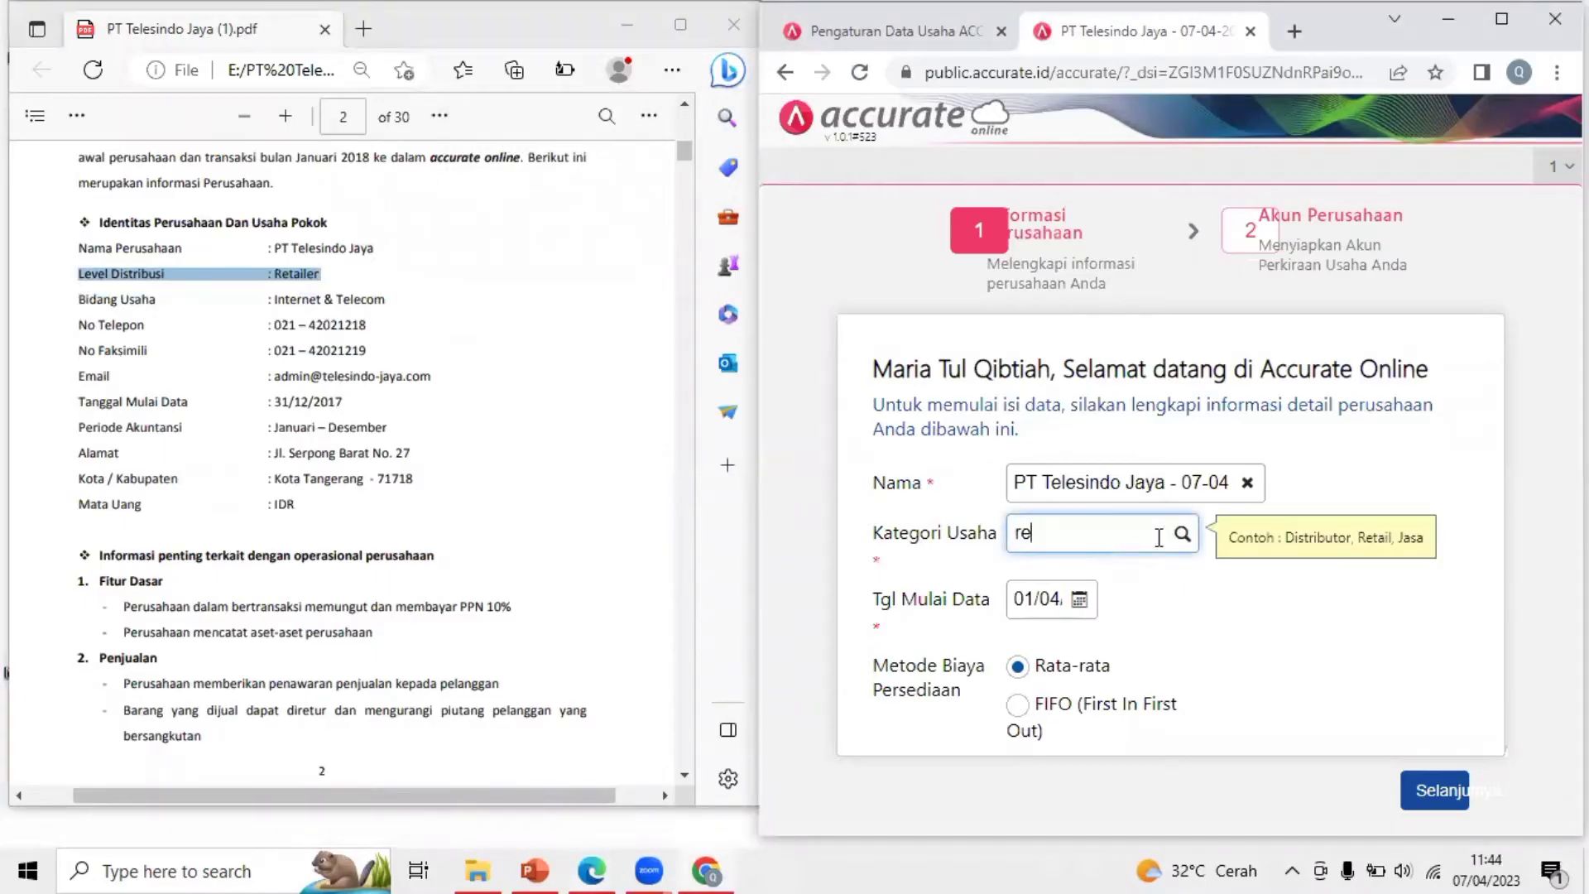
text(ta)
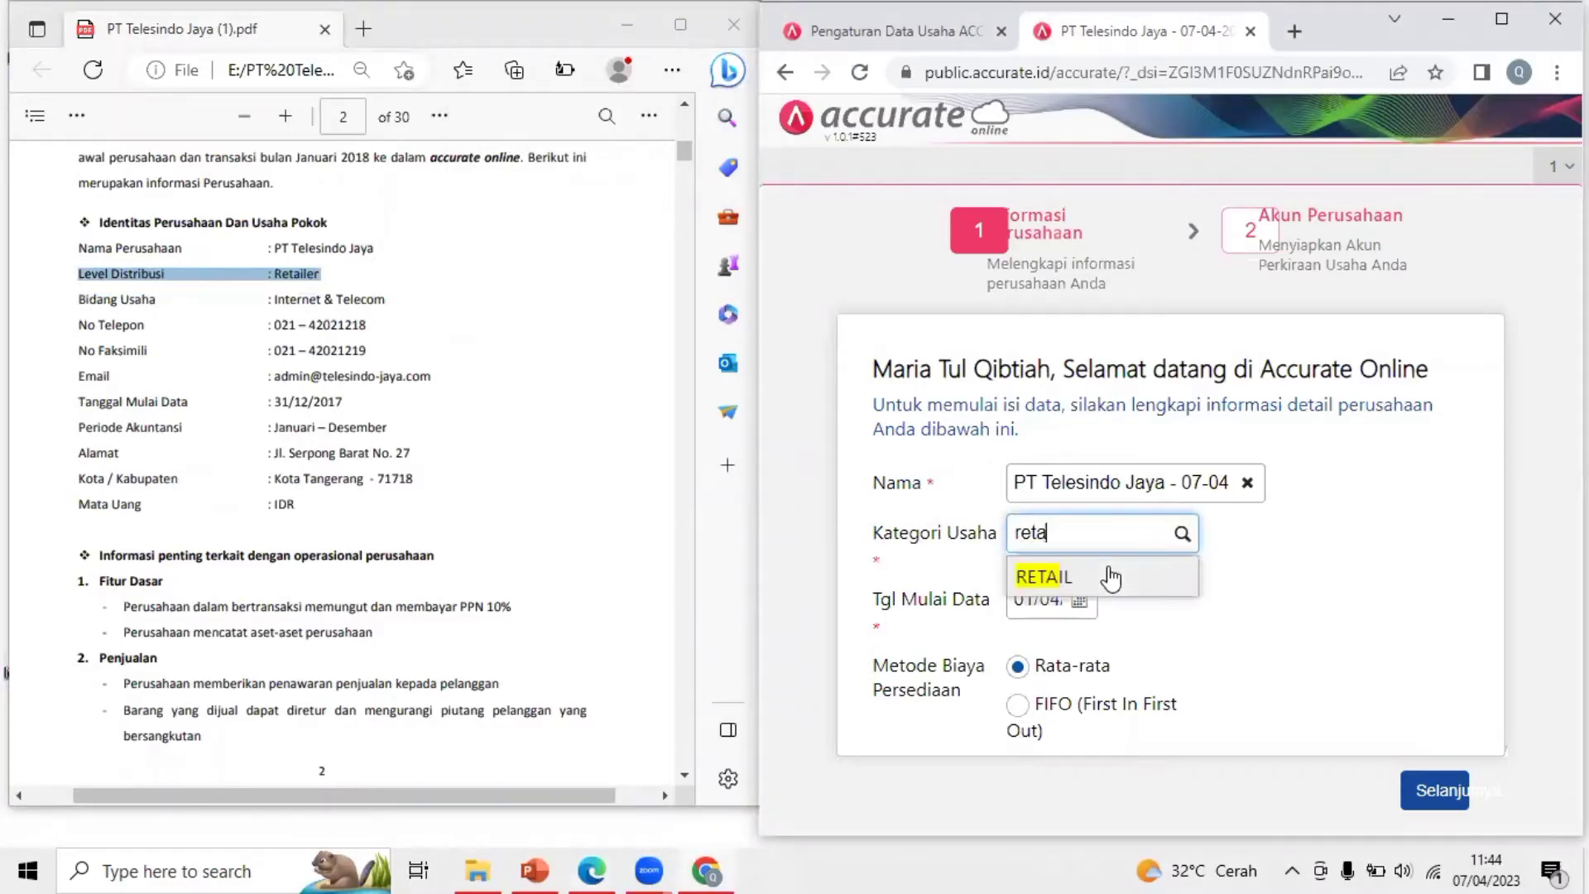
click(1110, 577)
Enter 31/12/2017 as the Tgl Mulai Data, checking the start date in the brief
click(1502, 21)
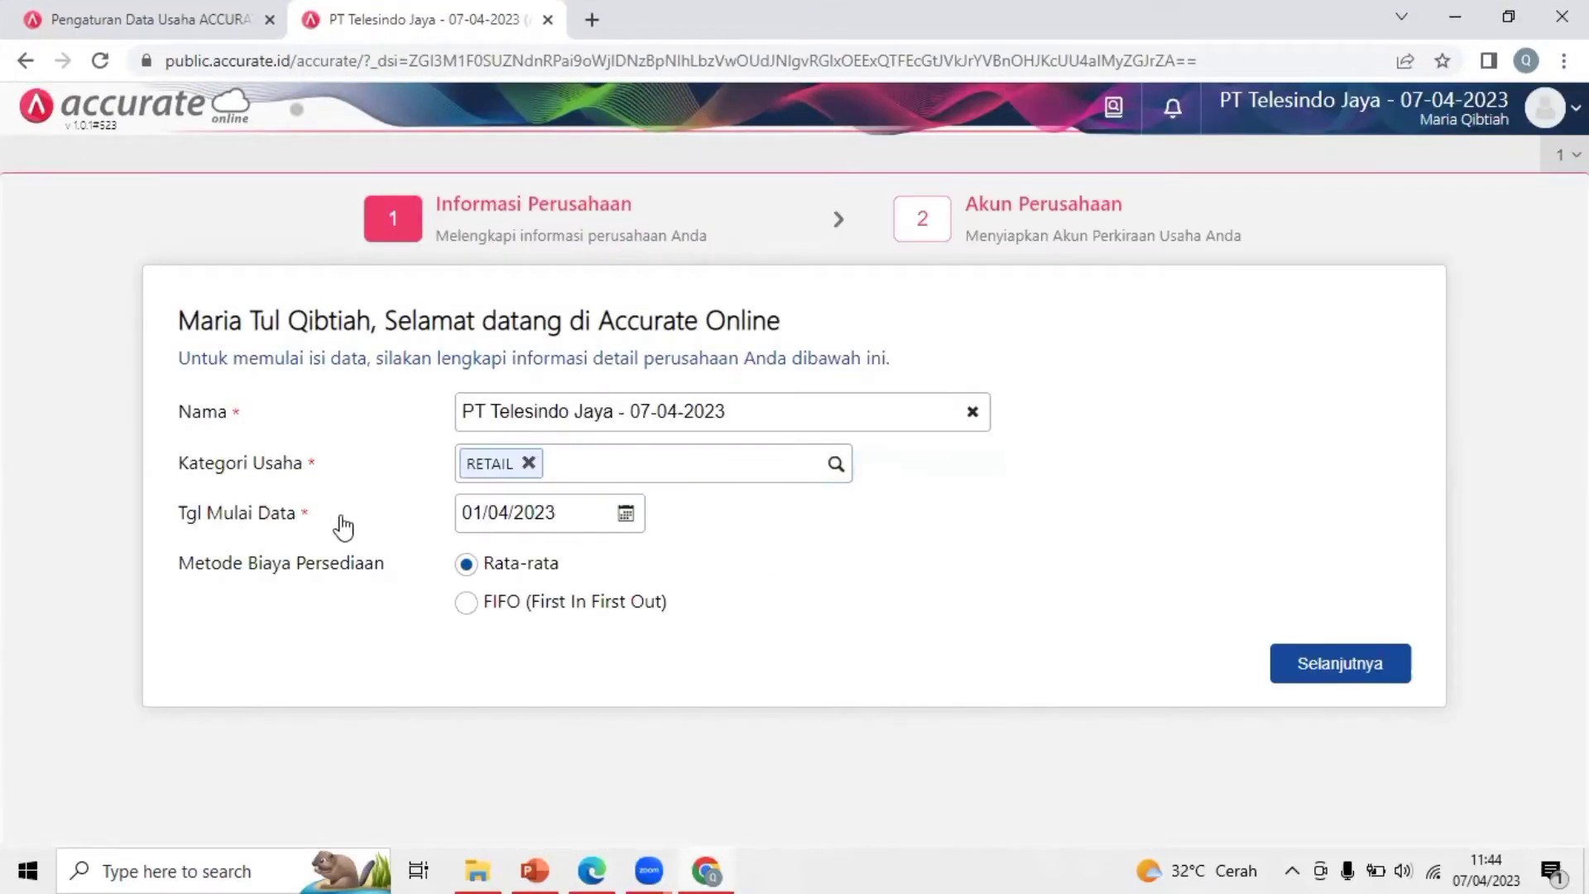
click(1508, 15)
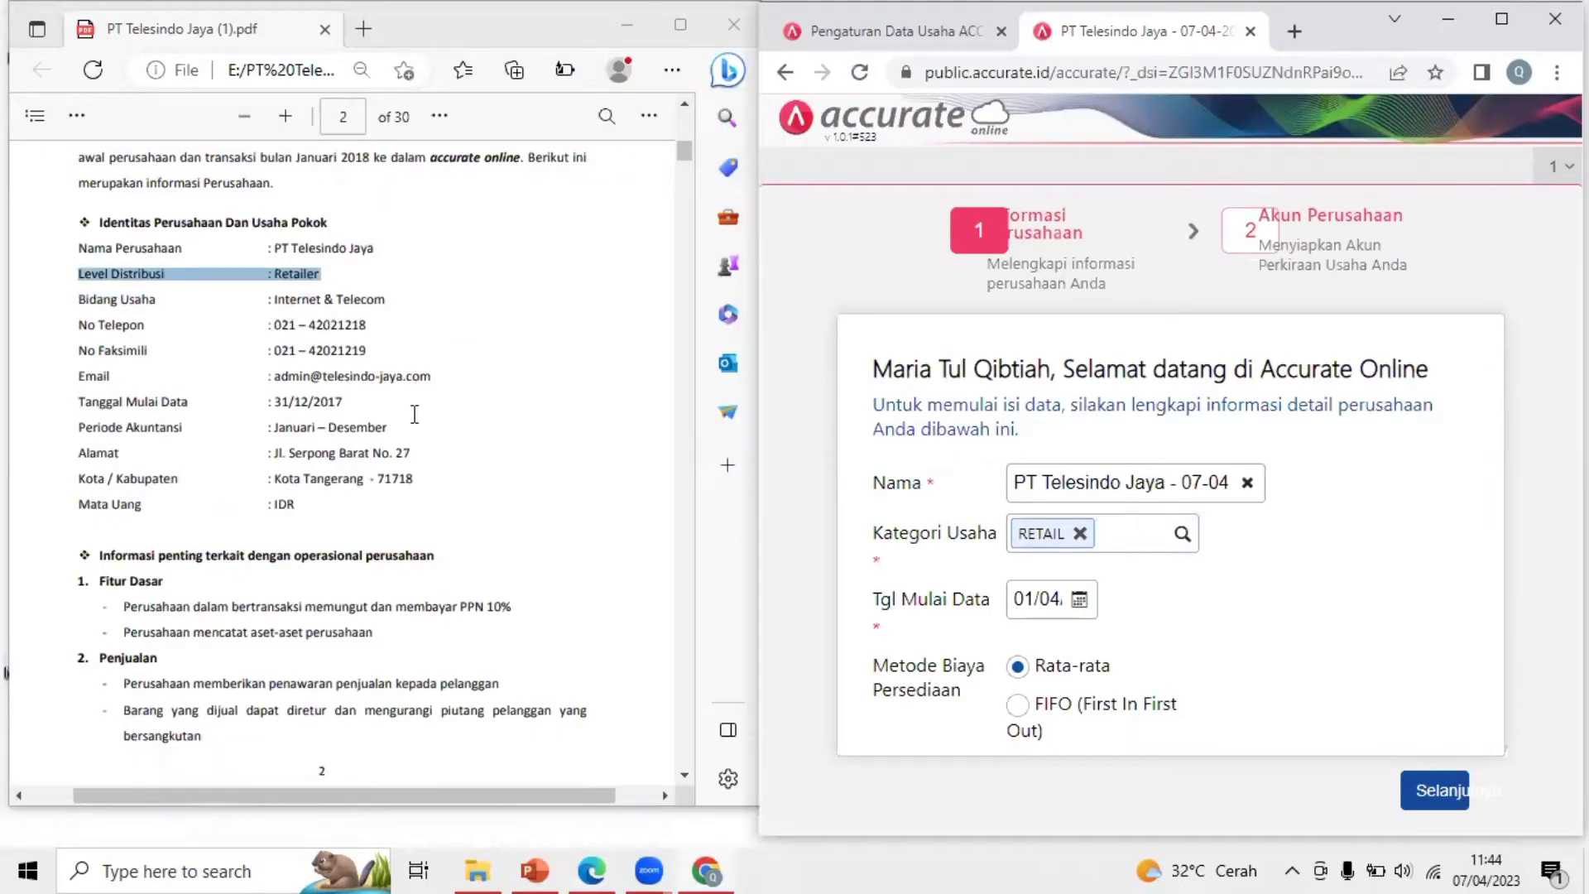
drag(415, 414, 396, 377)
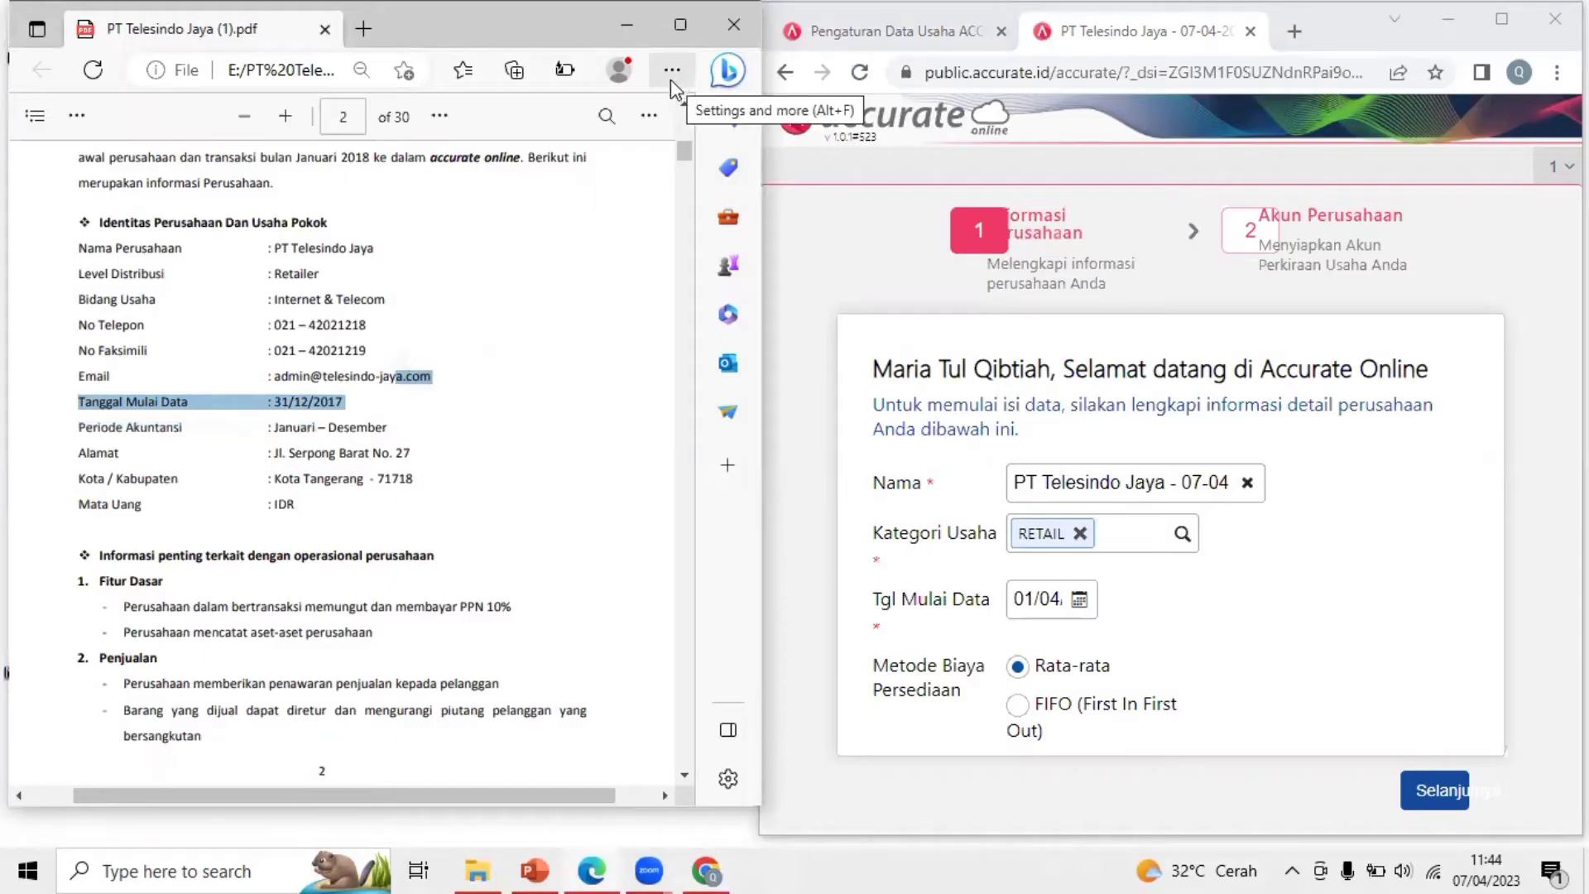
click(649, 116)
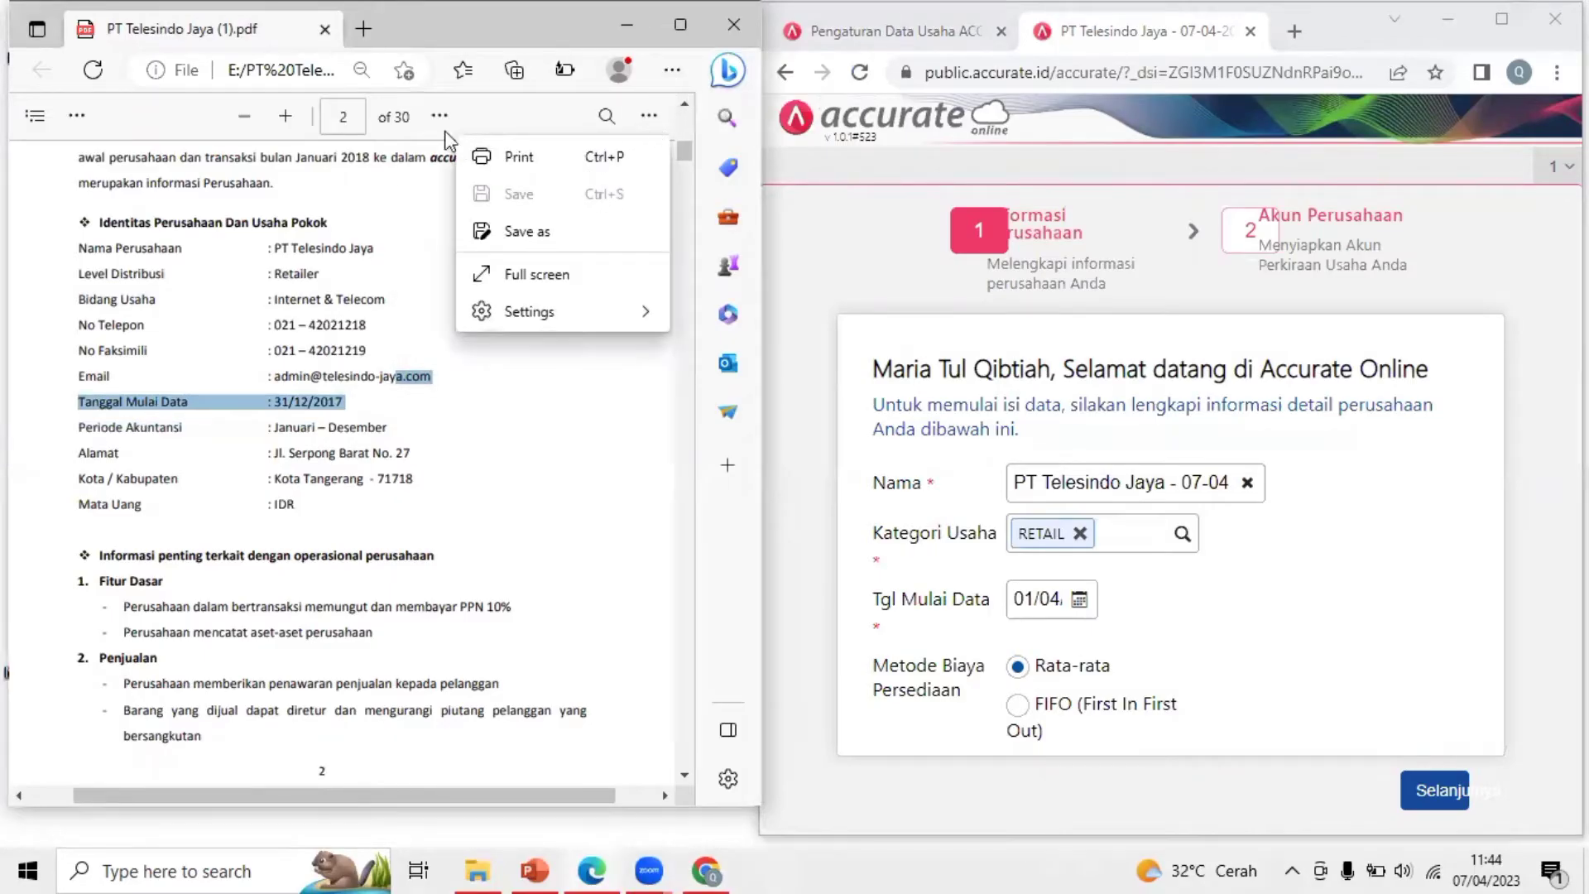
click(285, 117)
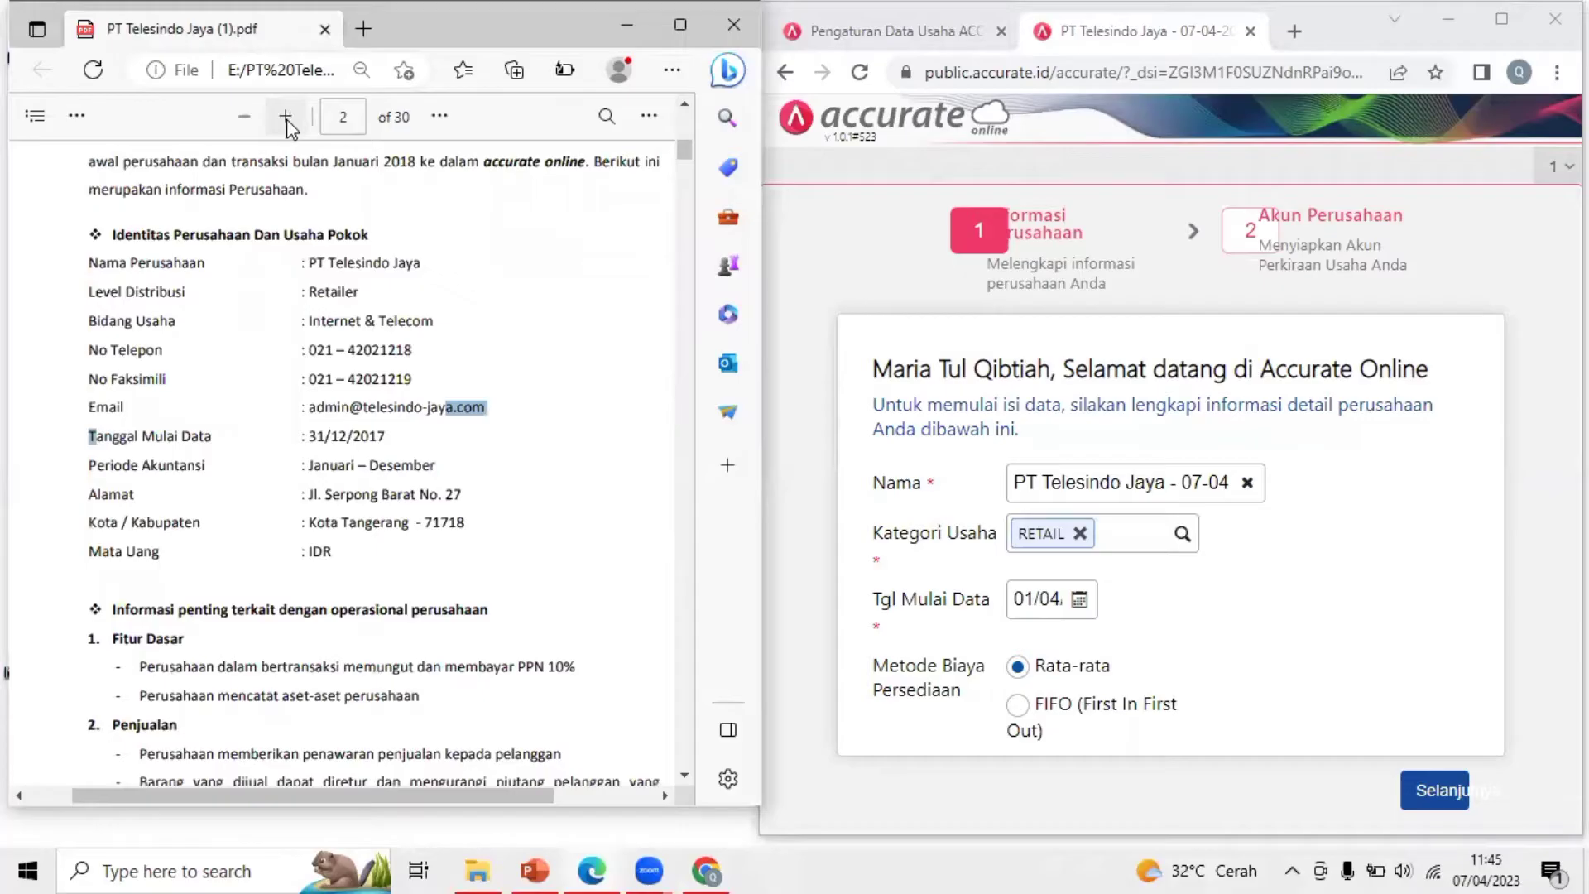
click(286, 116)
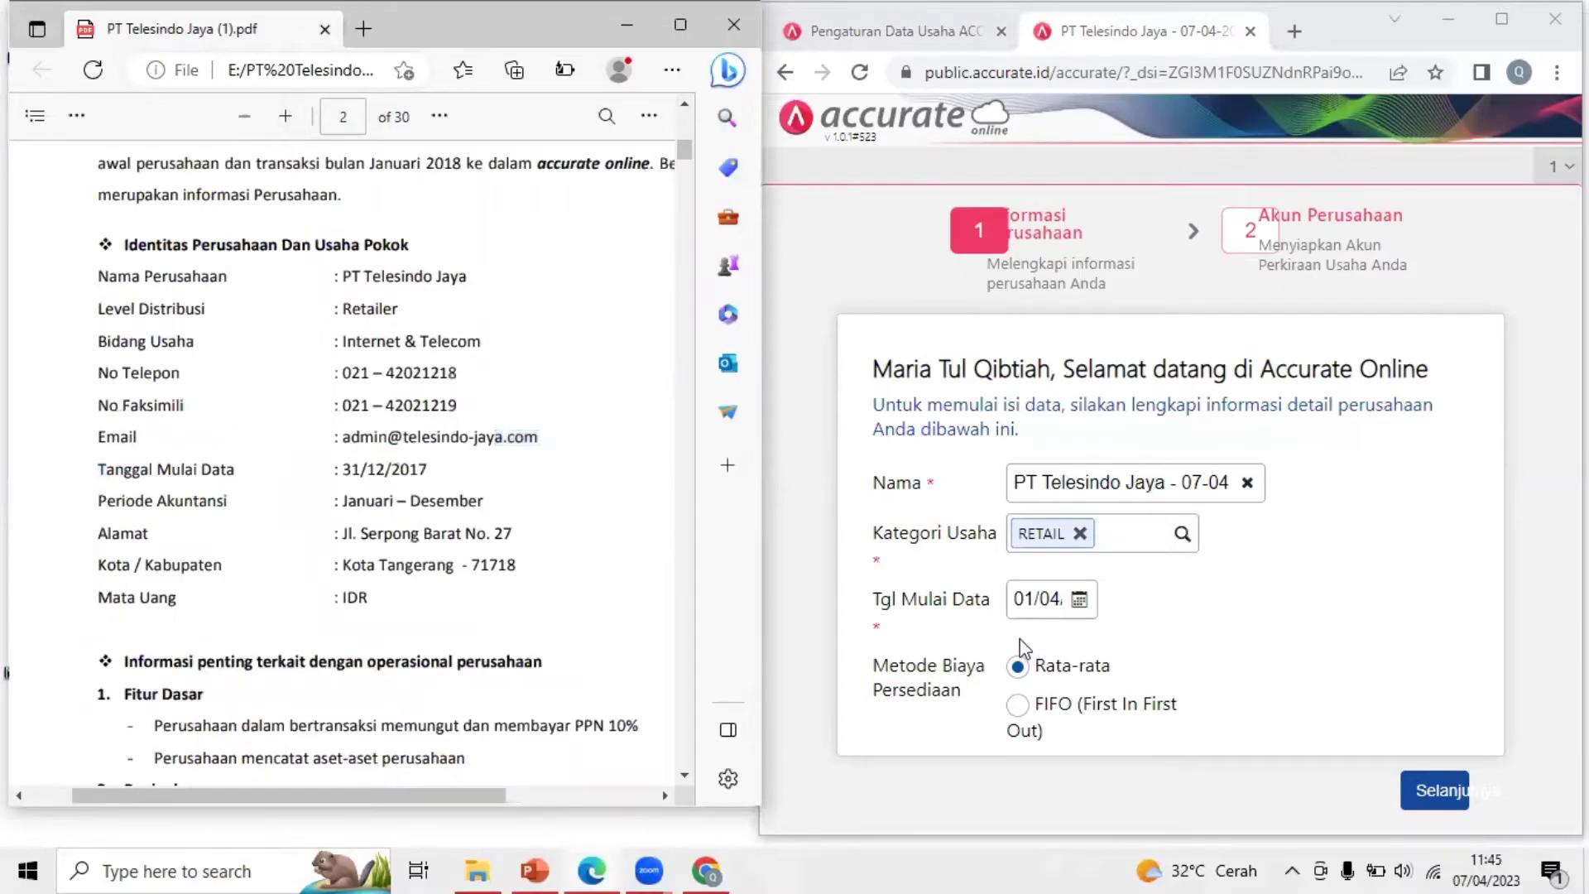
click(1502, 25)
click(556, 514)
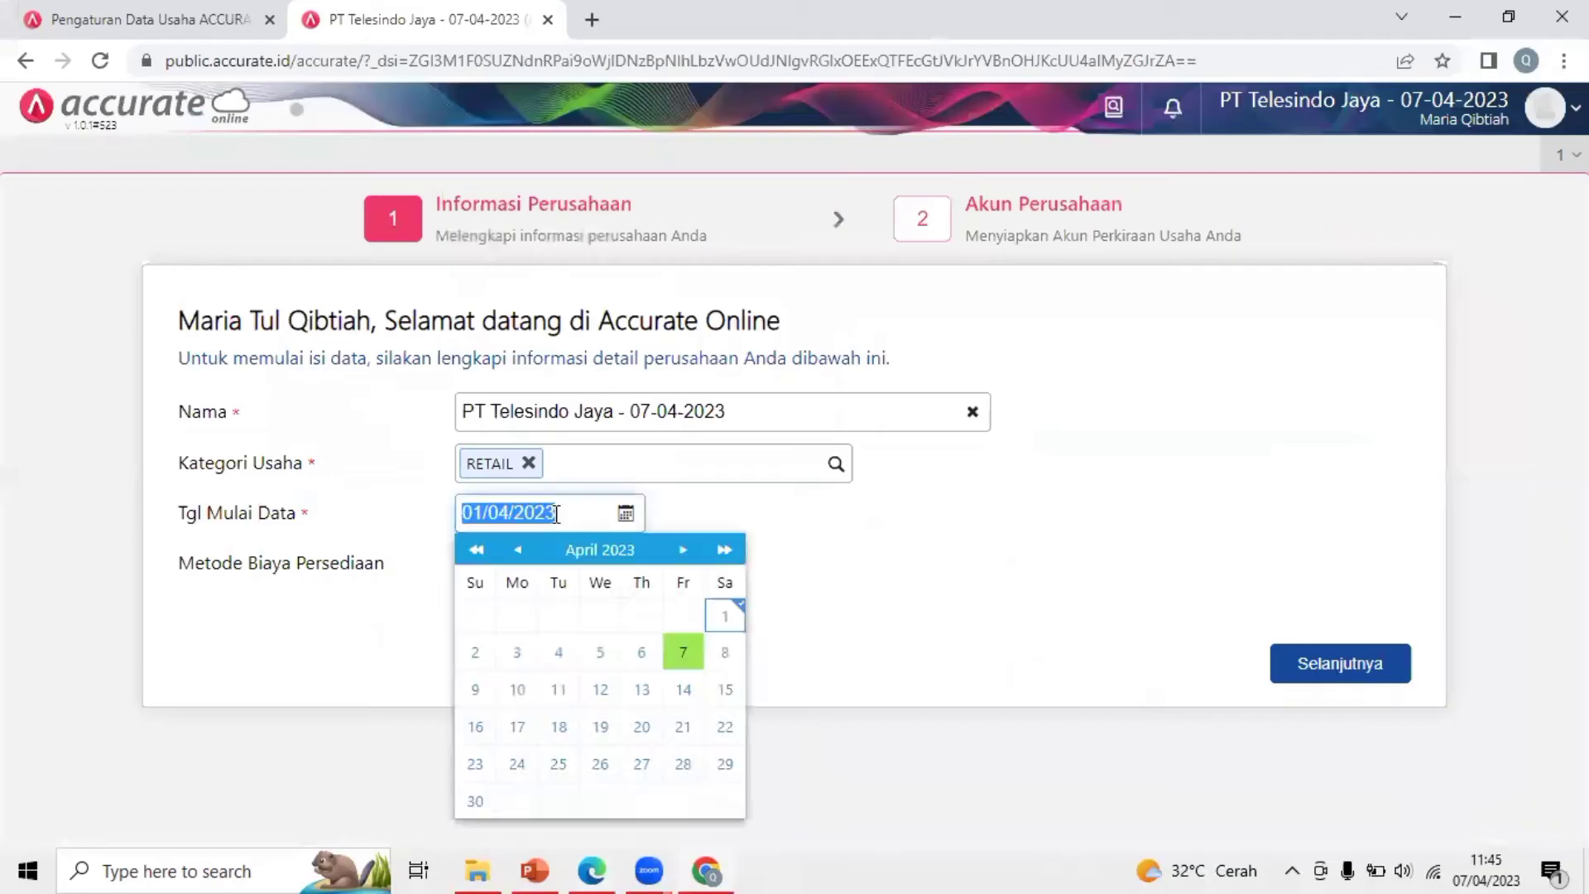
text(31/12/2017)
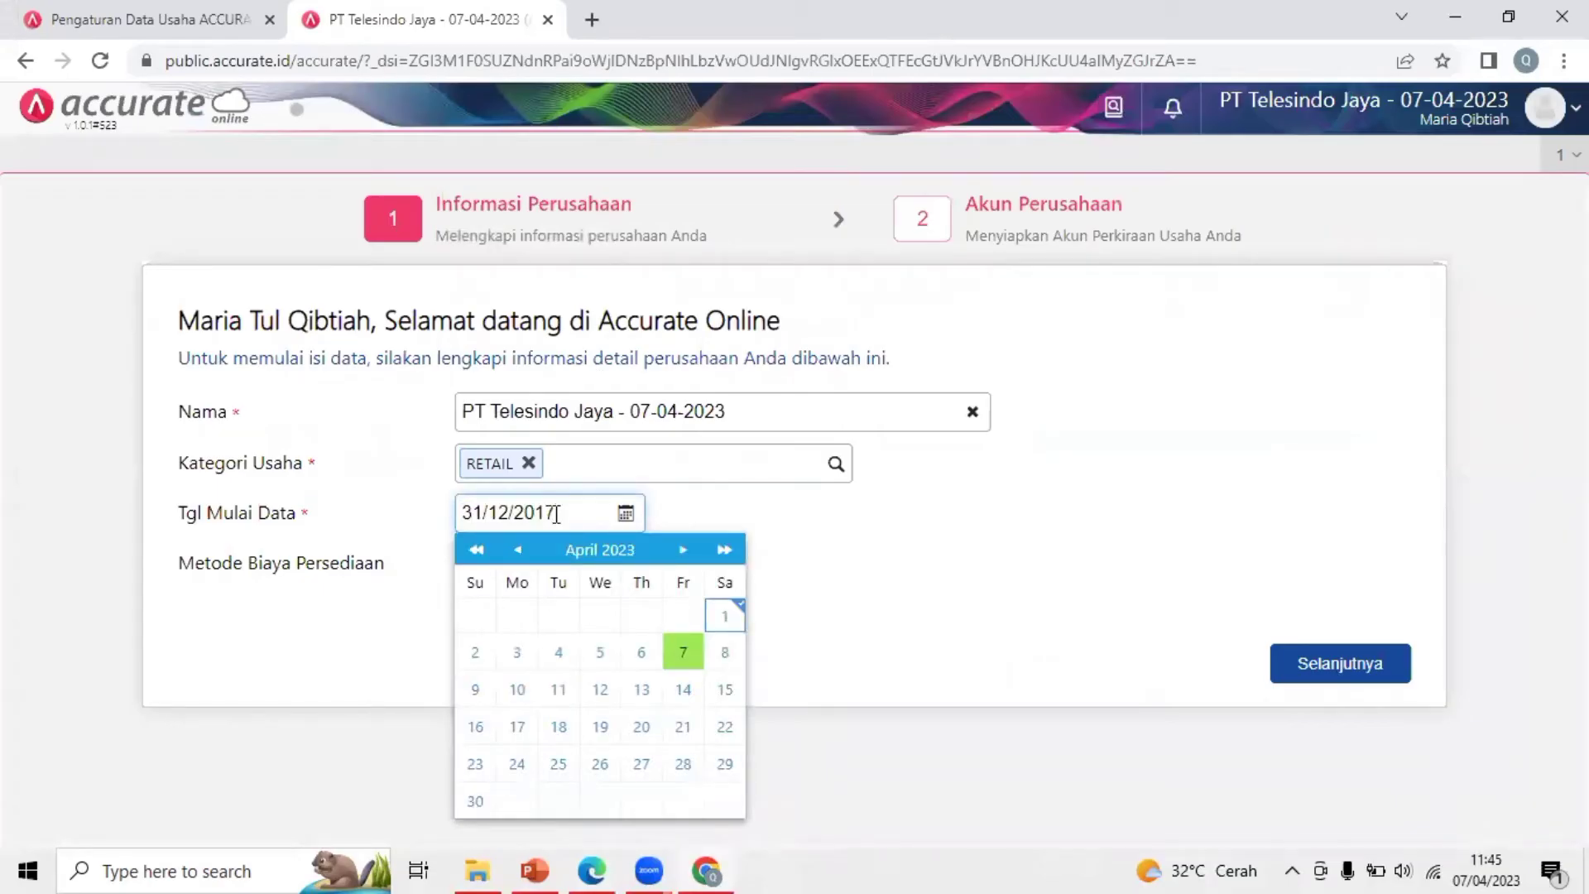
click(992, 559)
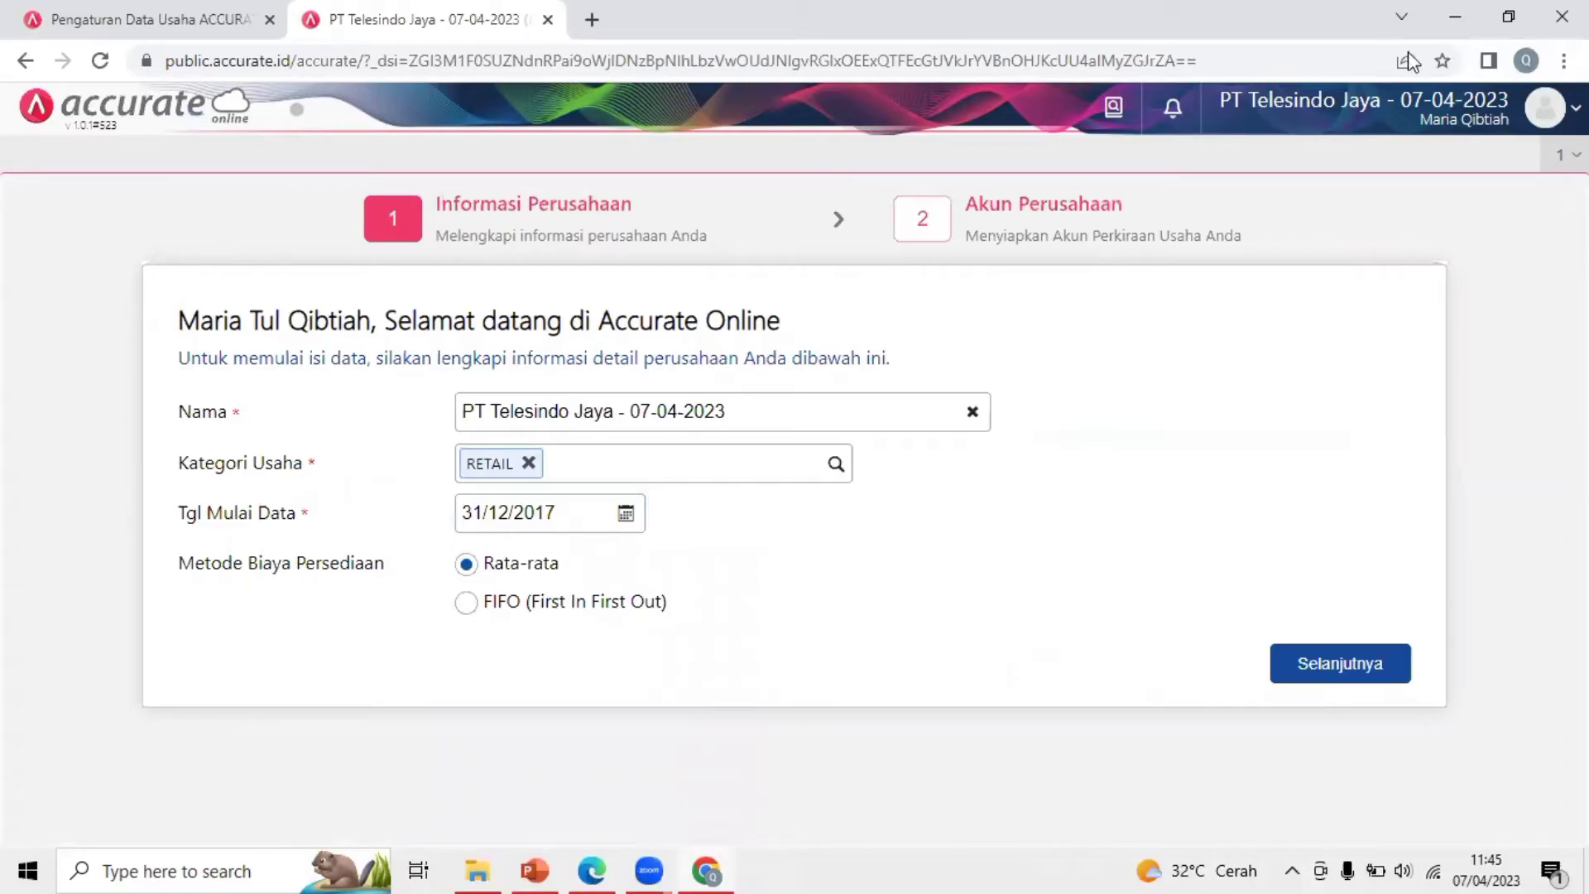
click(1506, 28)
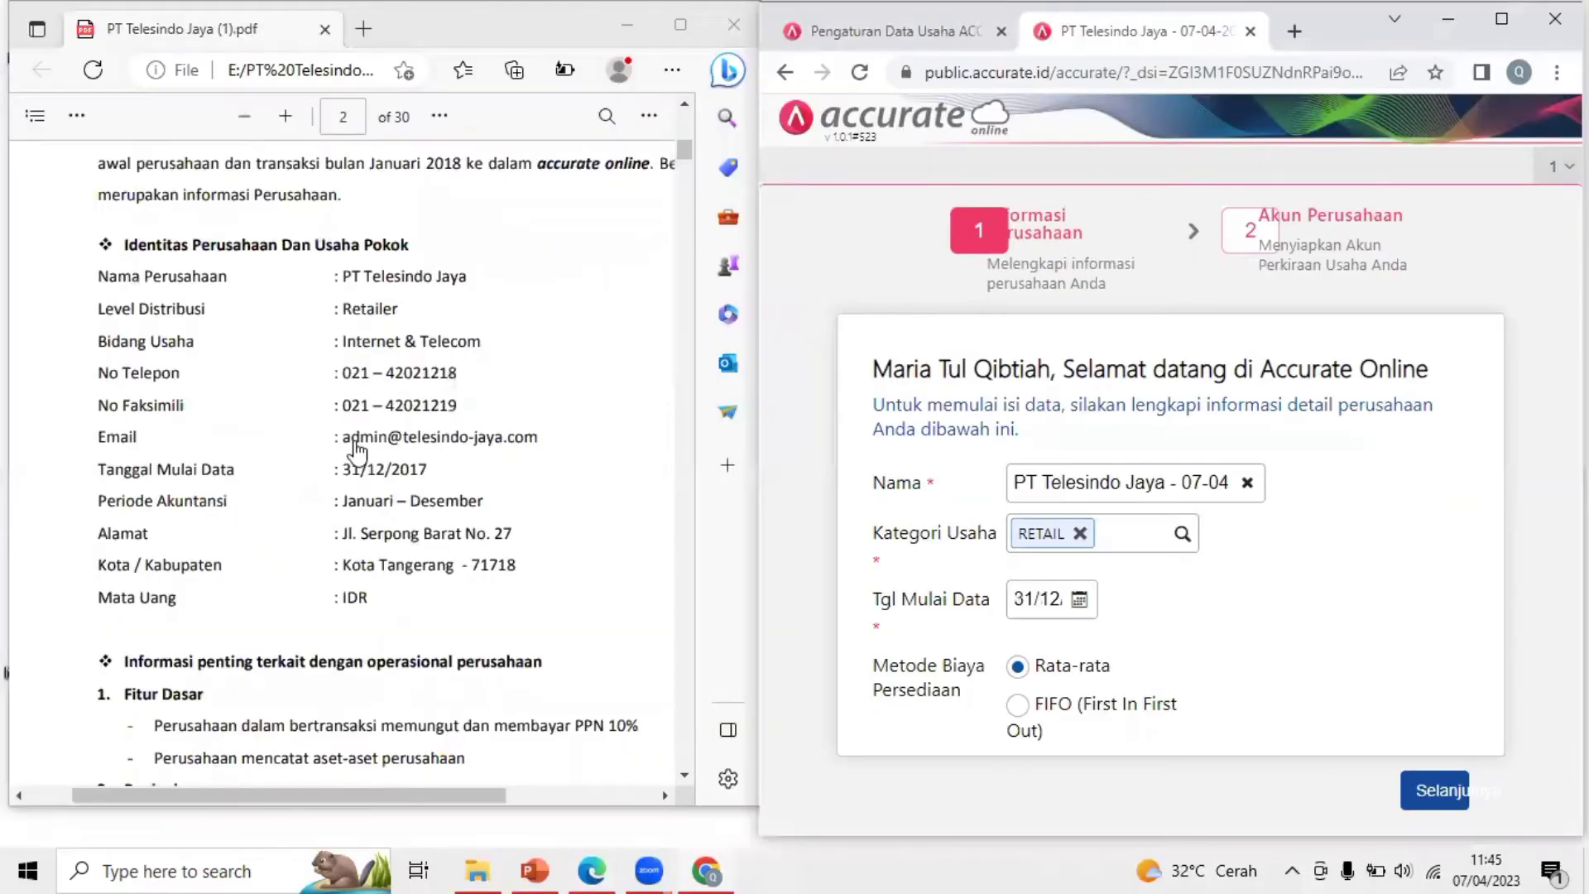
Scroll the PDF brief down to its Persediaan section, closing the Mail app opened by mistake
click(356, 448)
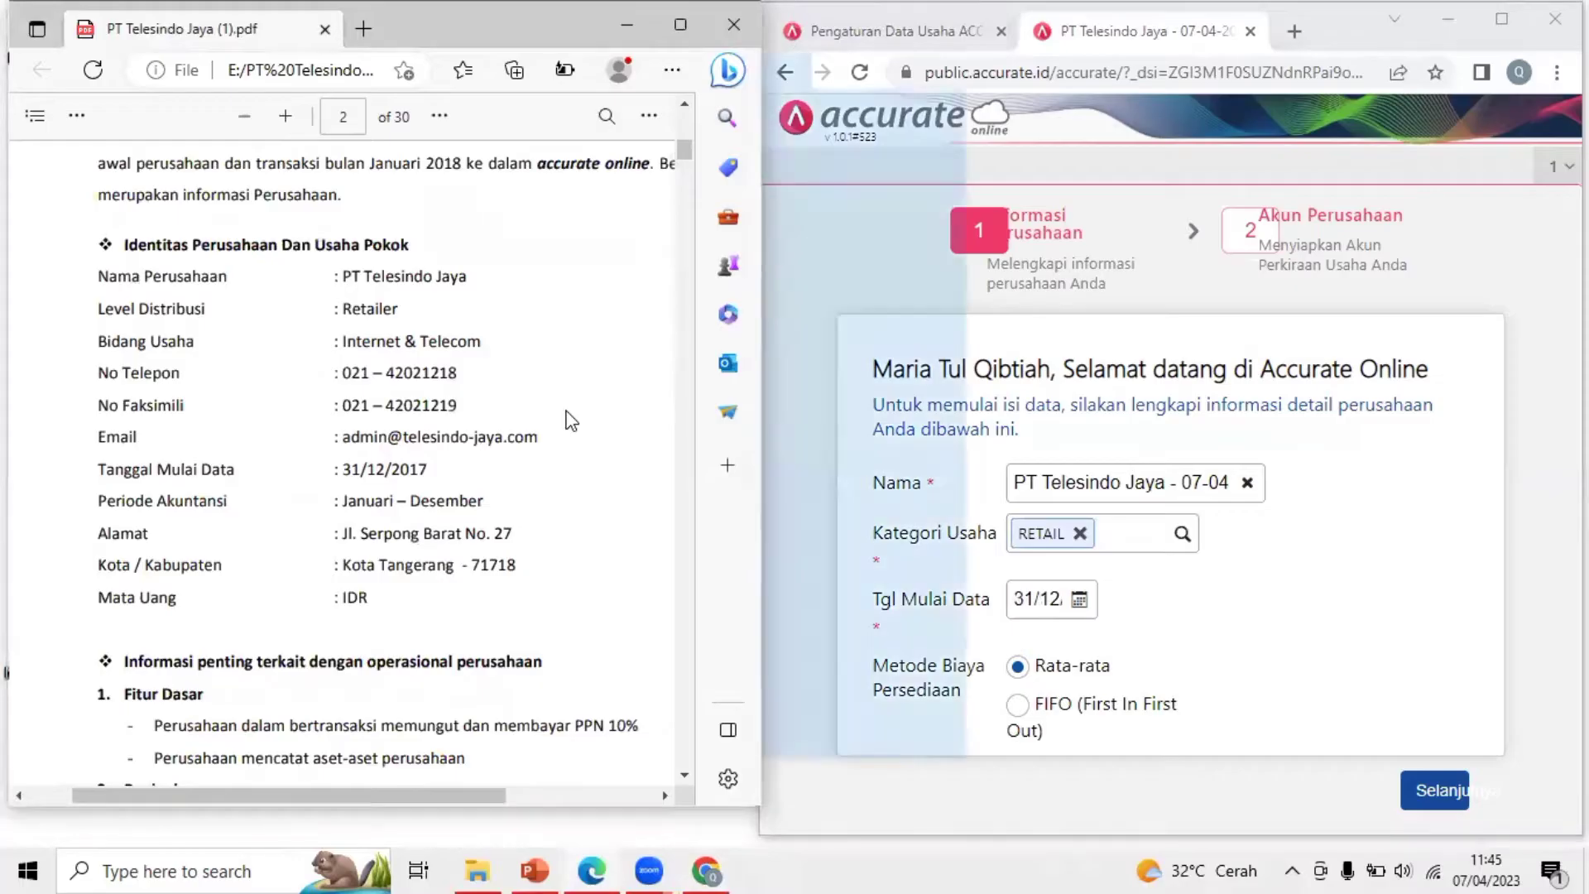
scroll(571, 420, down, 1)
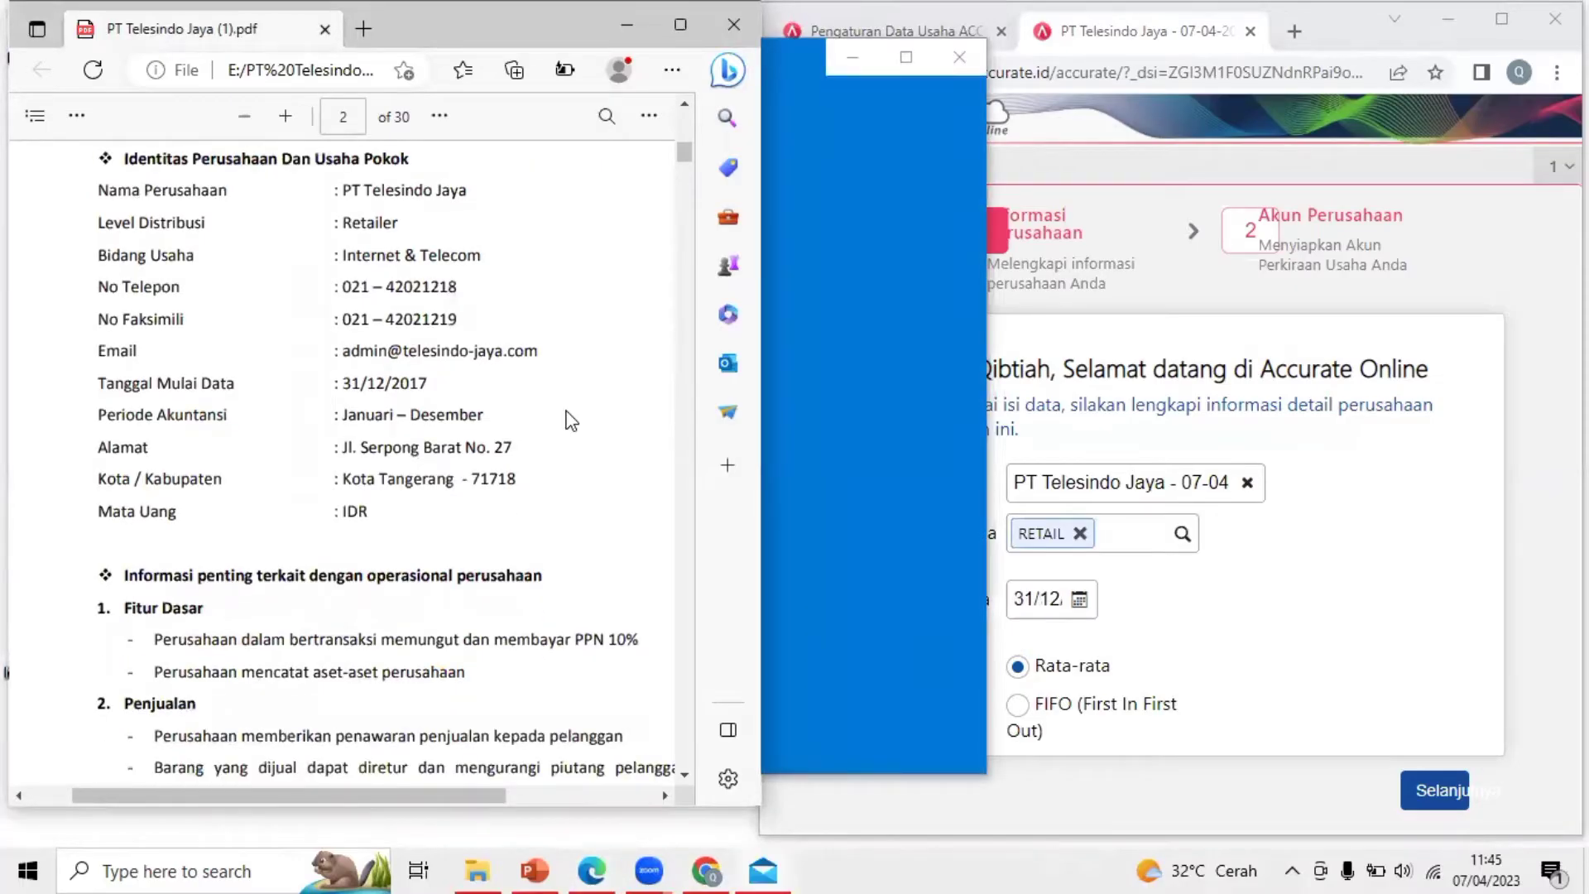
scroll(570, 421, down, 2)
scroll(570, 420, down, 1)
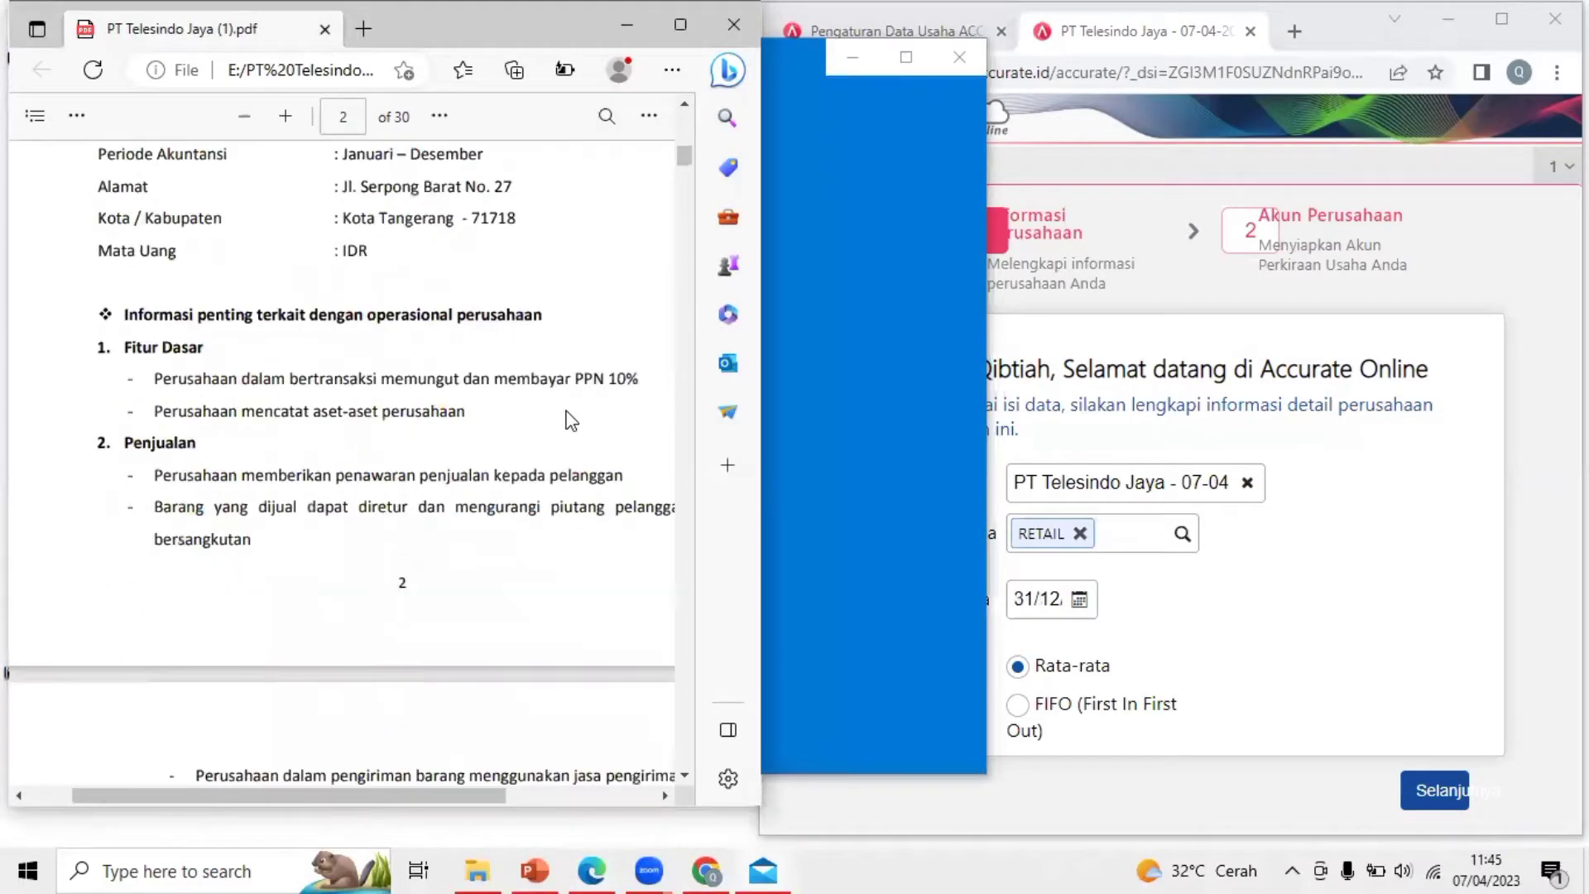
scroll(570, 421, down, 1)
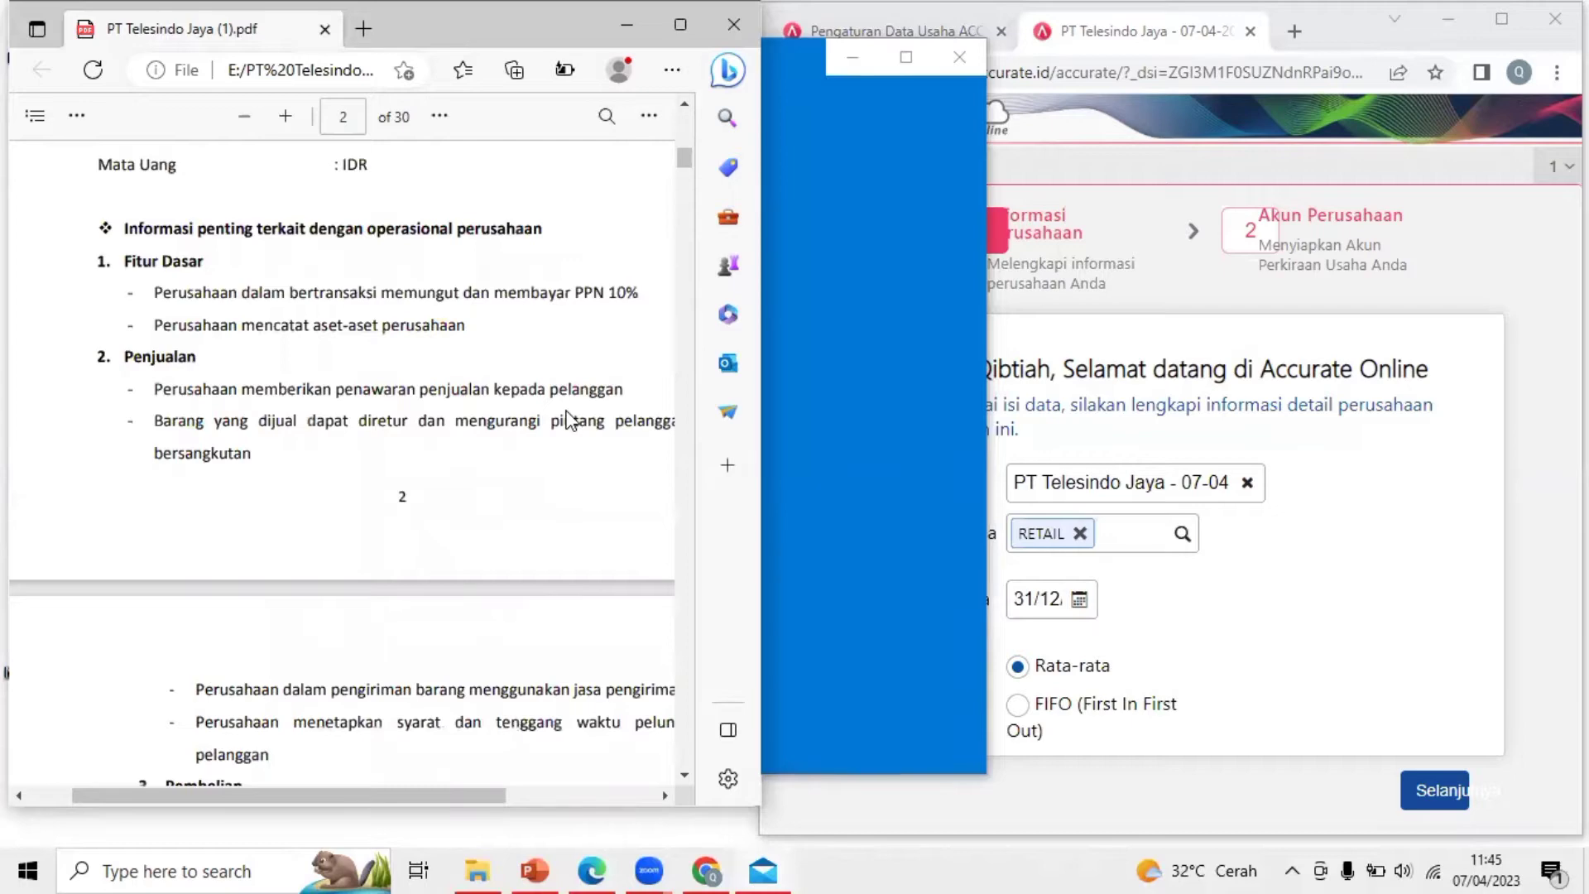
scroll(570, 420, down, 1)
scroll(570, 420, down, 2)
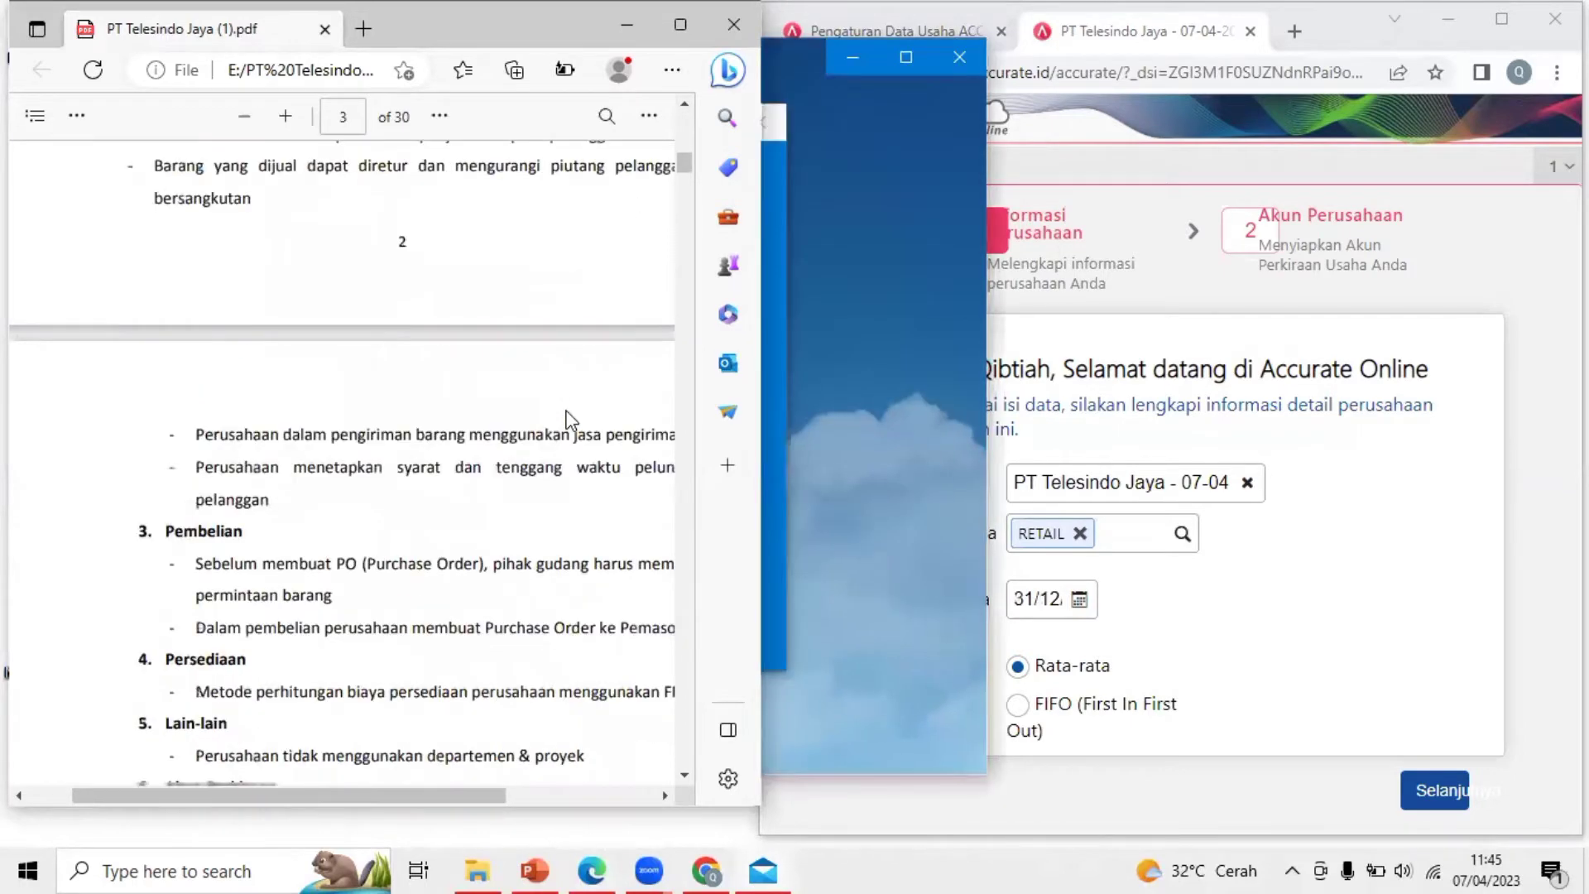
scroll(570, 420, down, 2)
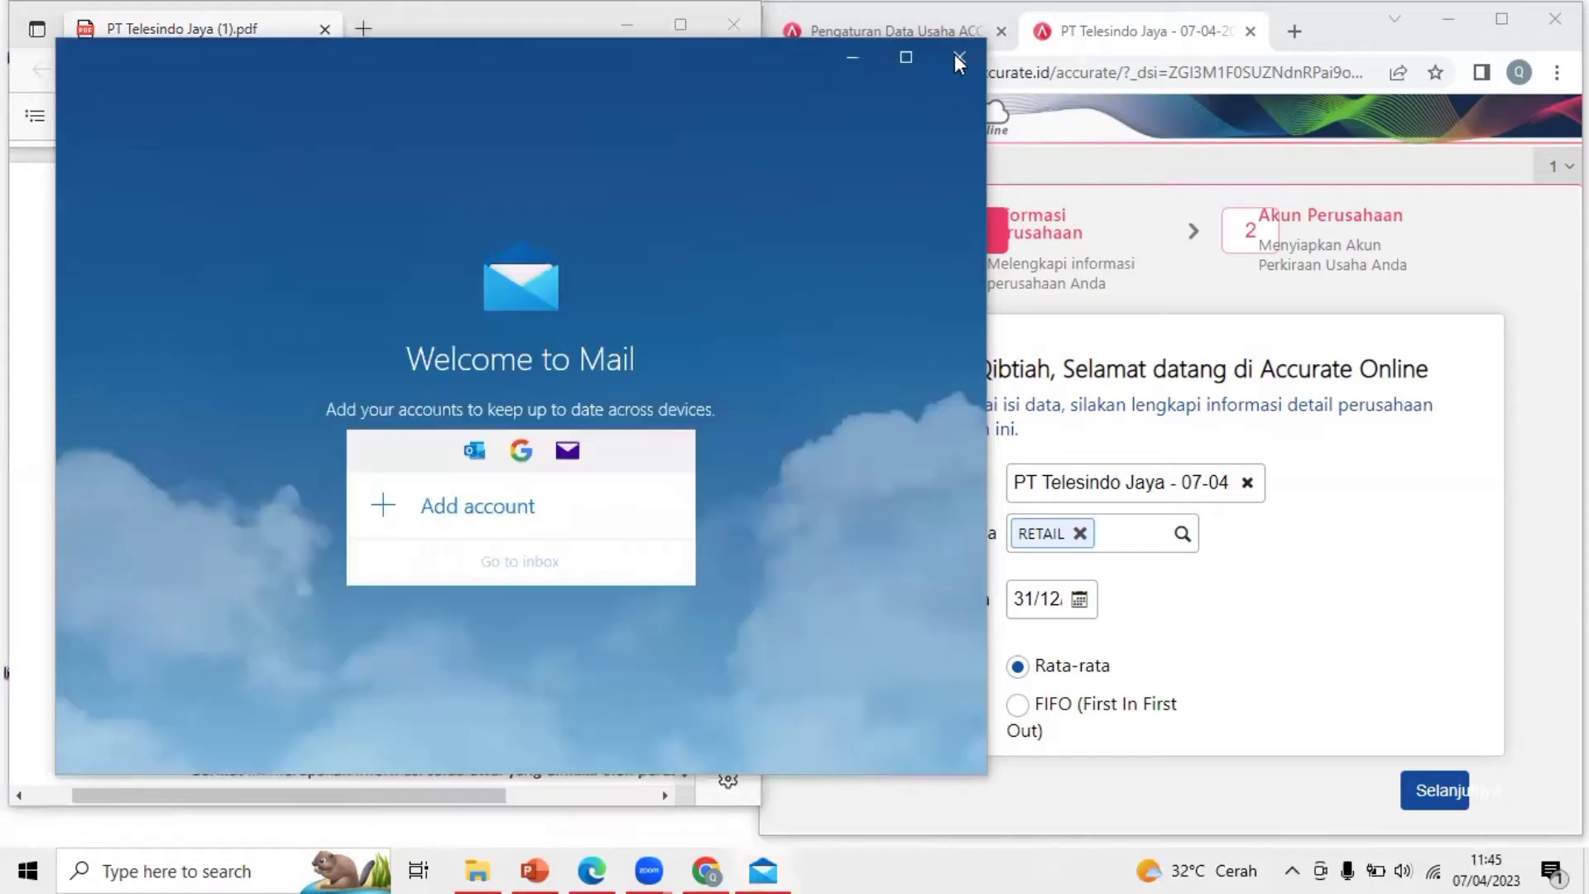
click(970, 61)
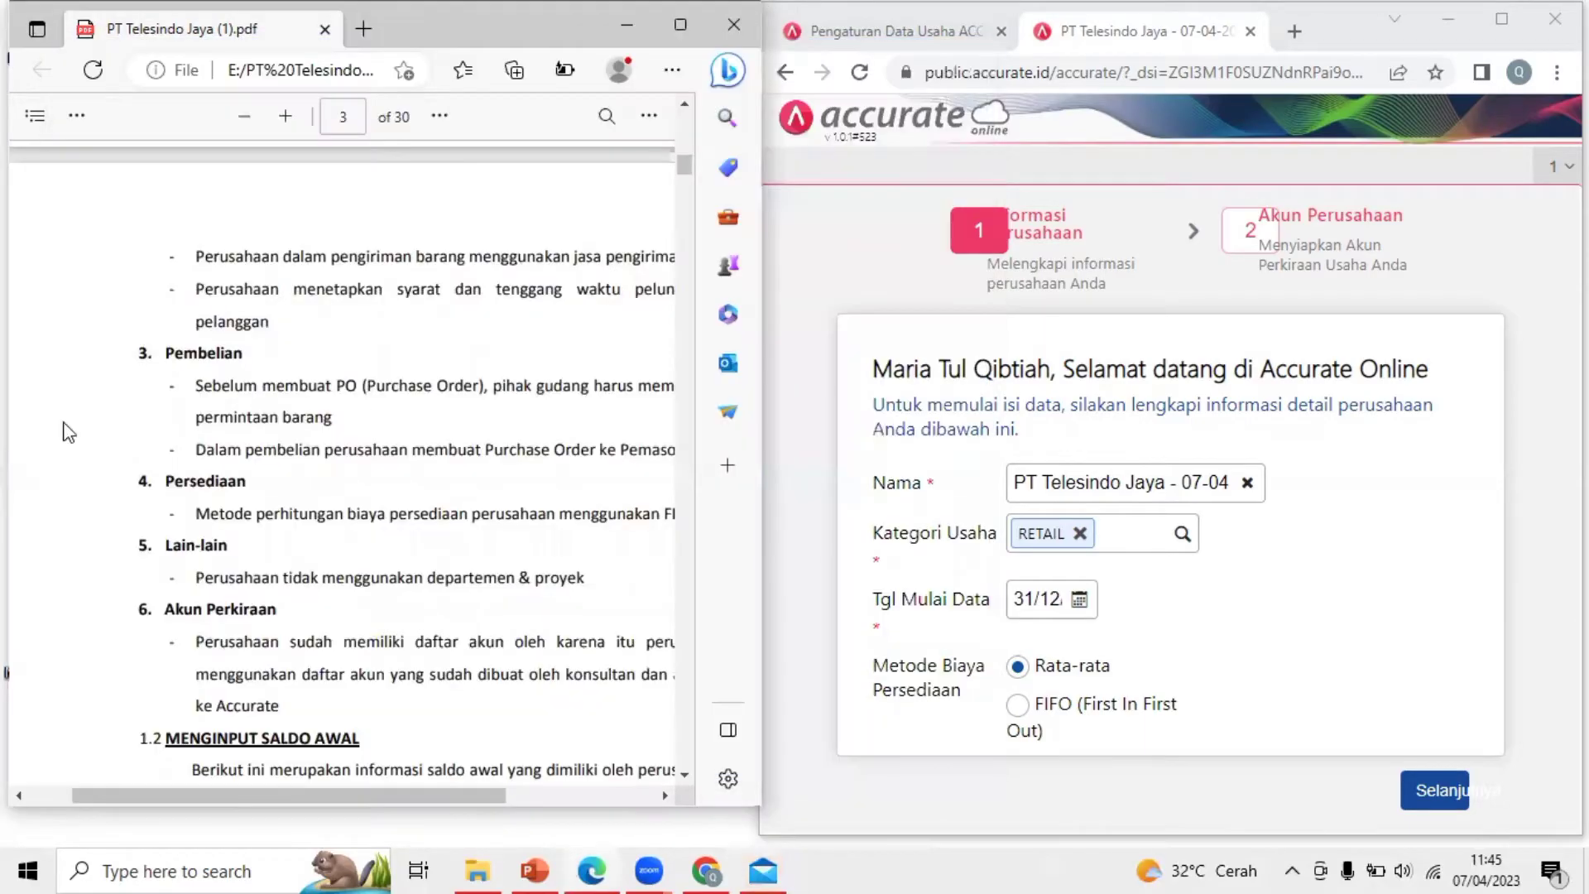
Select FIFO as the inventory costing method, as the brief requires
drag(165, 480, 255, 514)
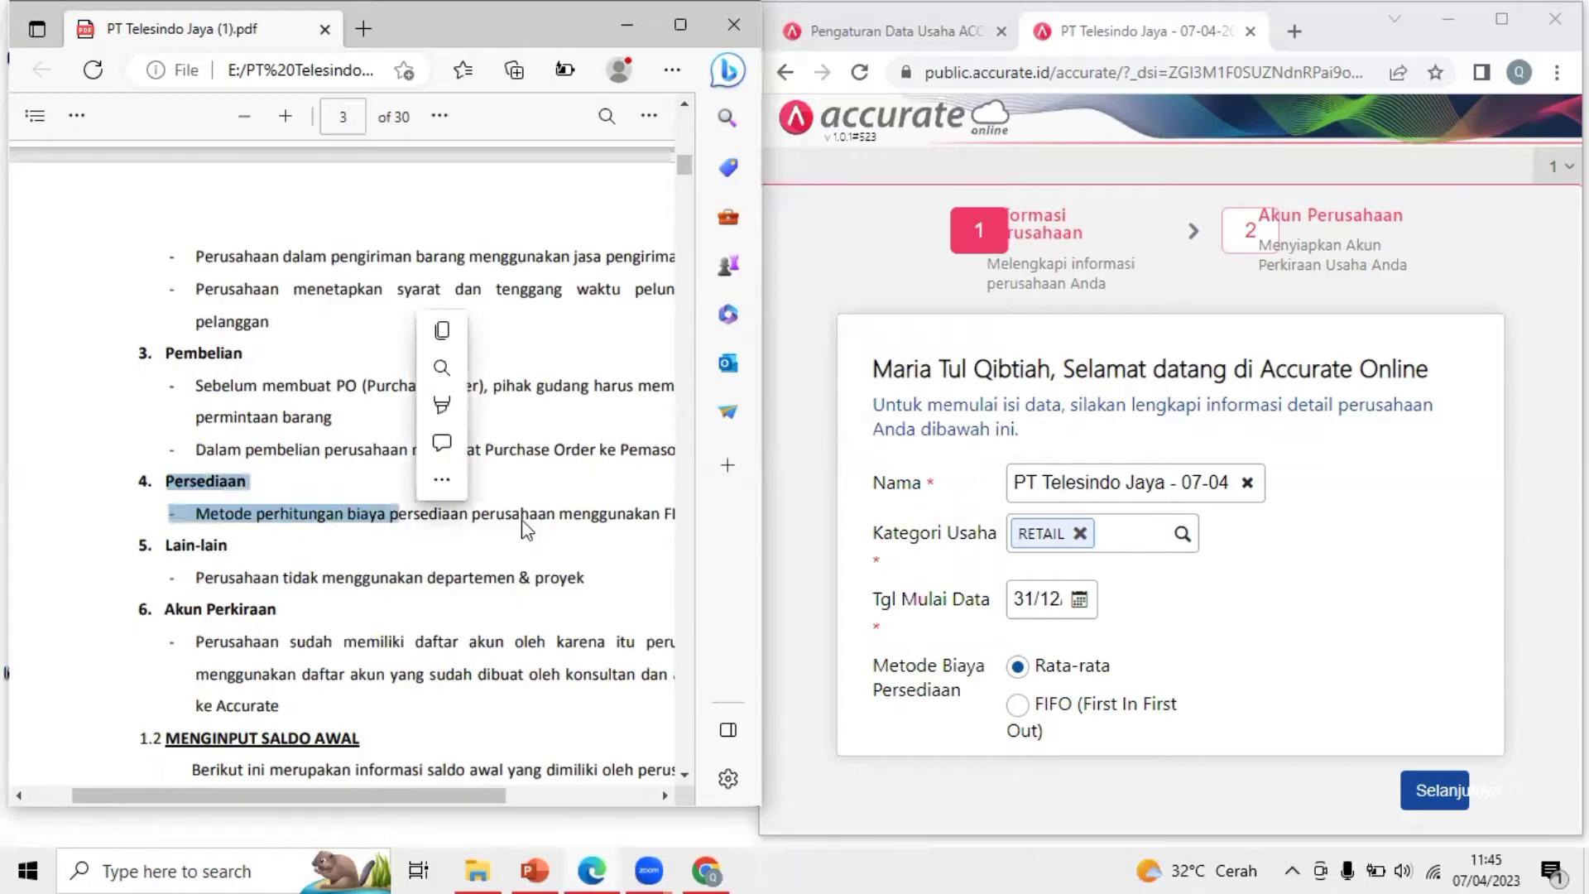
click(275, 516)
drag(168, 482, 346, 515)
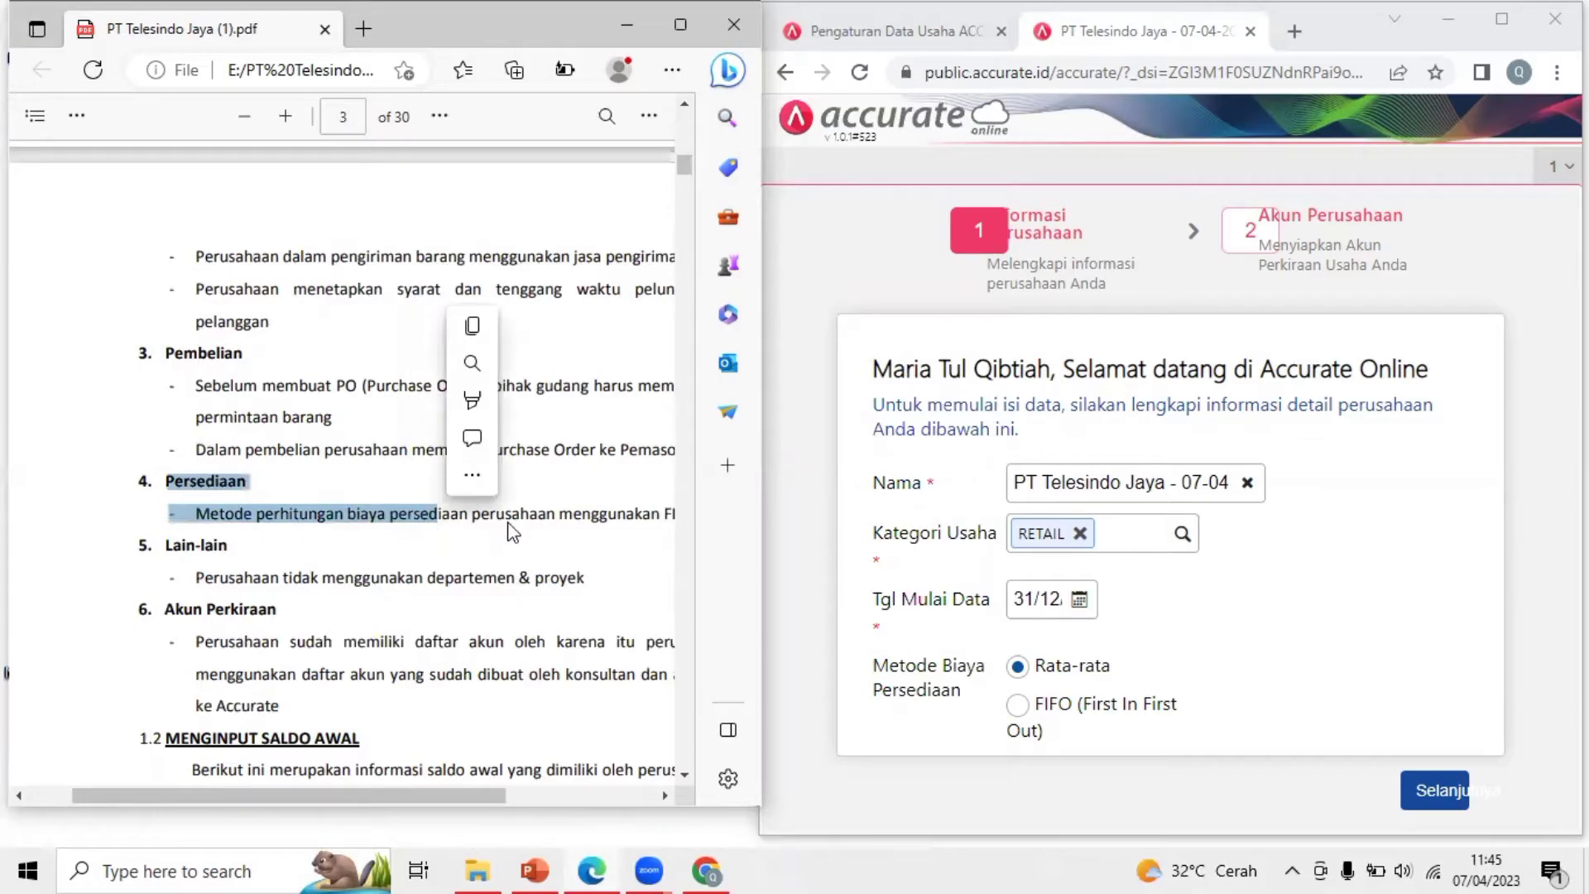
click(560, 516)
drag(493, 791, 576, 793)
drag(588, 509, 554, 518)
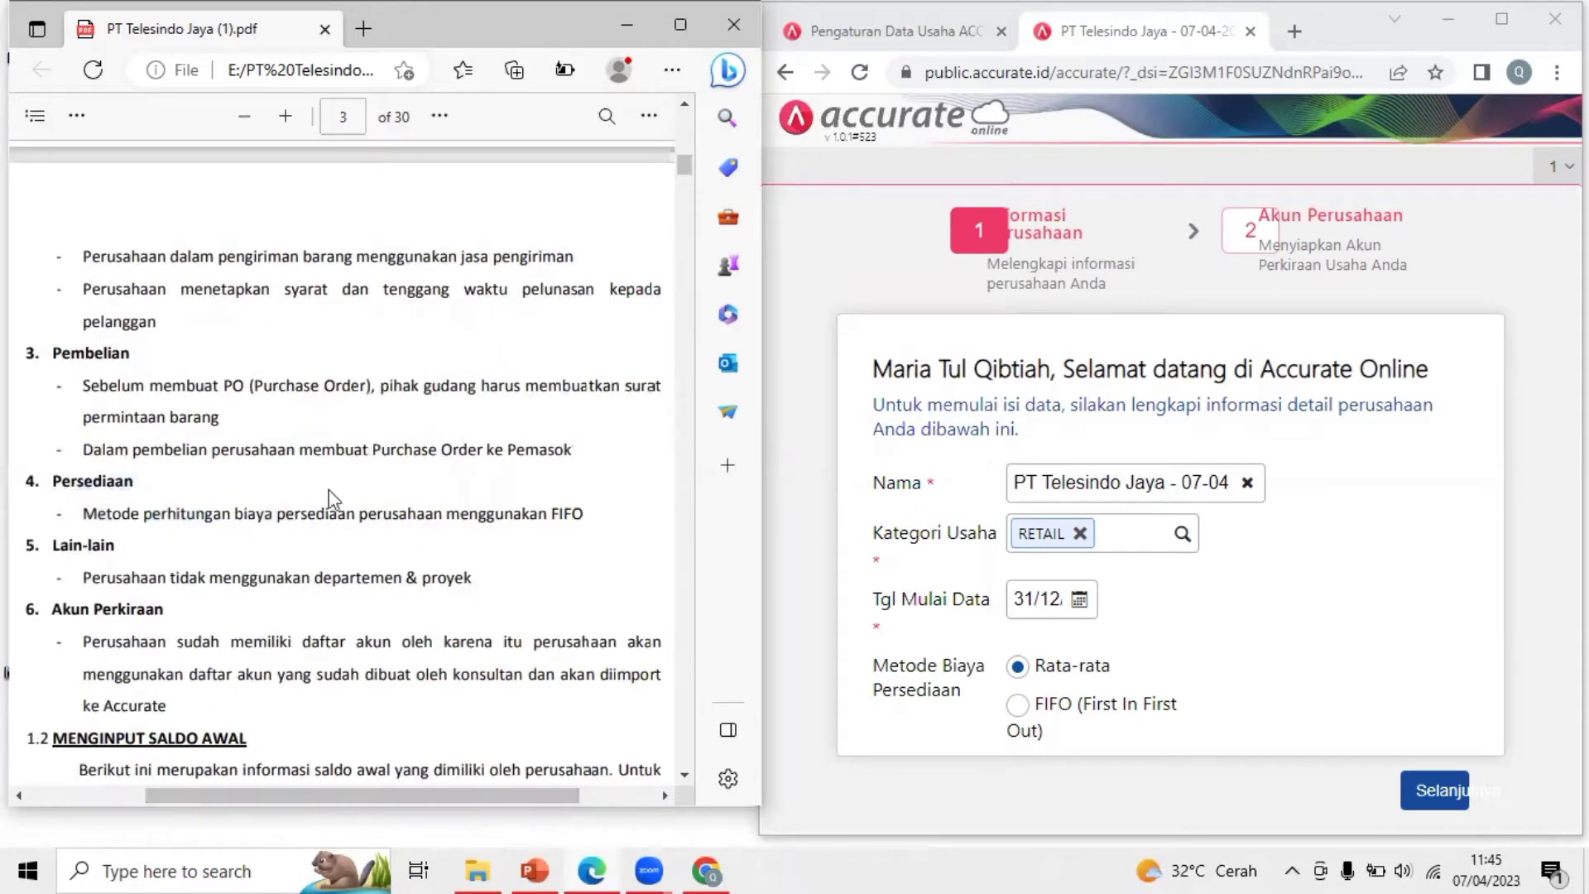
drag(54, 481, 583, 520)
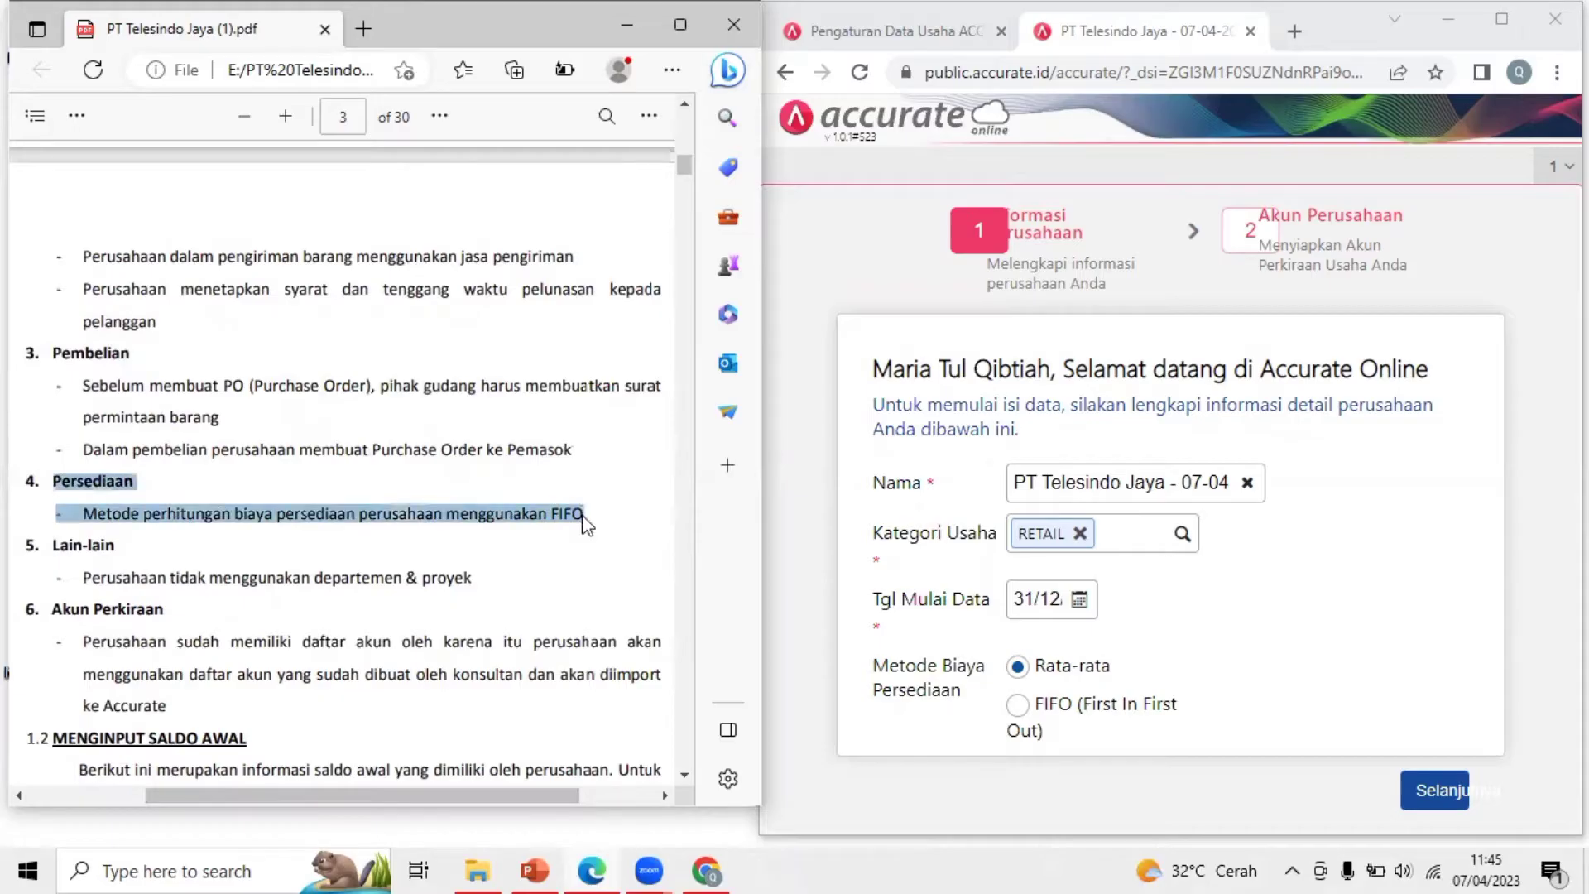
click(629, 589)
click(1024, 725)
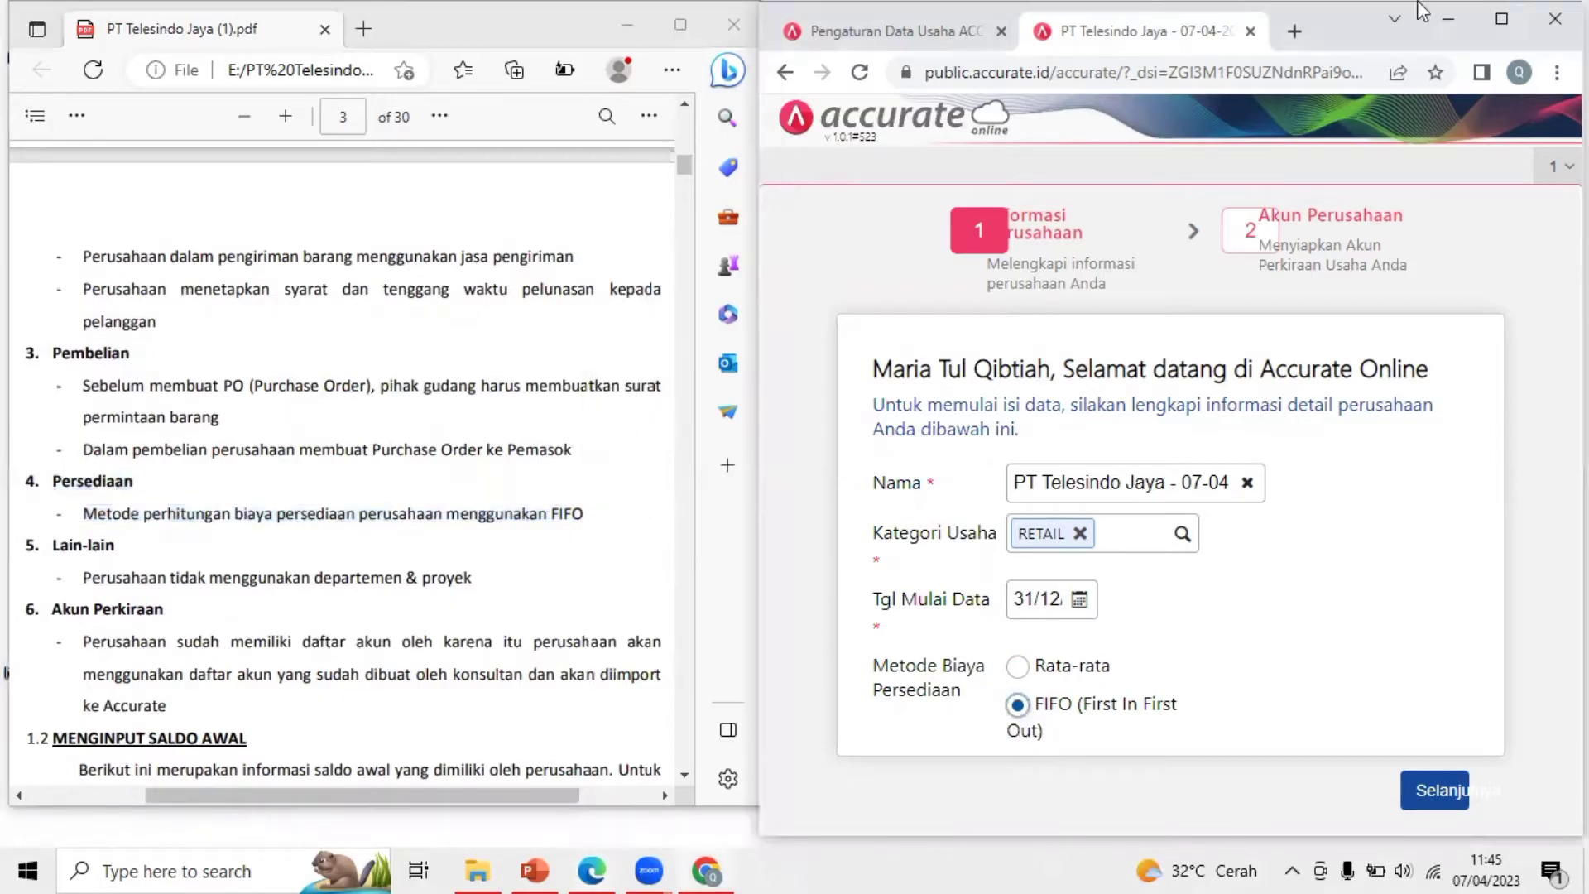
Go to account setup, uncheck the automatic chart of accounts, and finish with Selesai
key(super+Up)
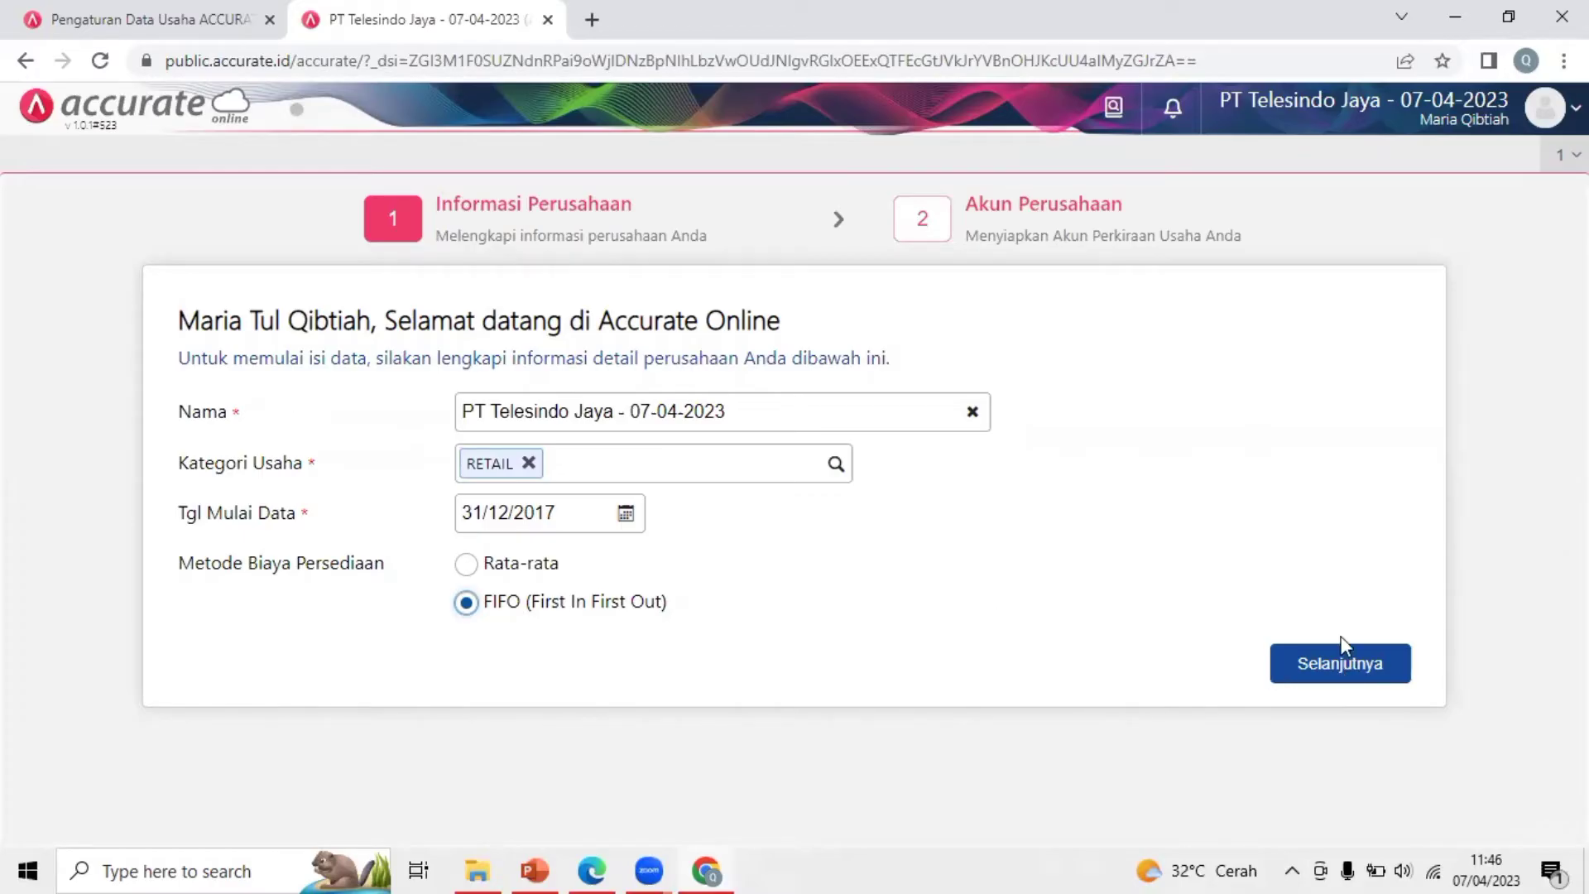
click(1340, 667)
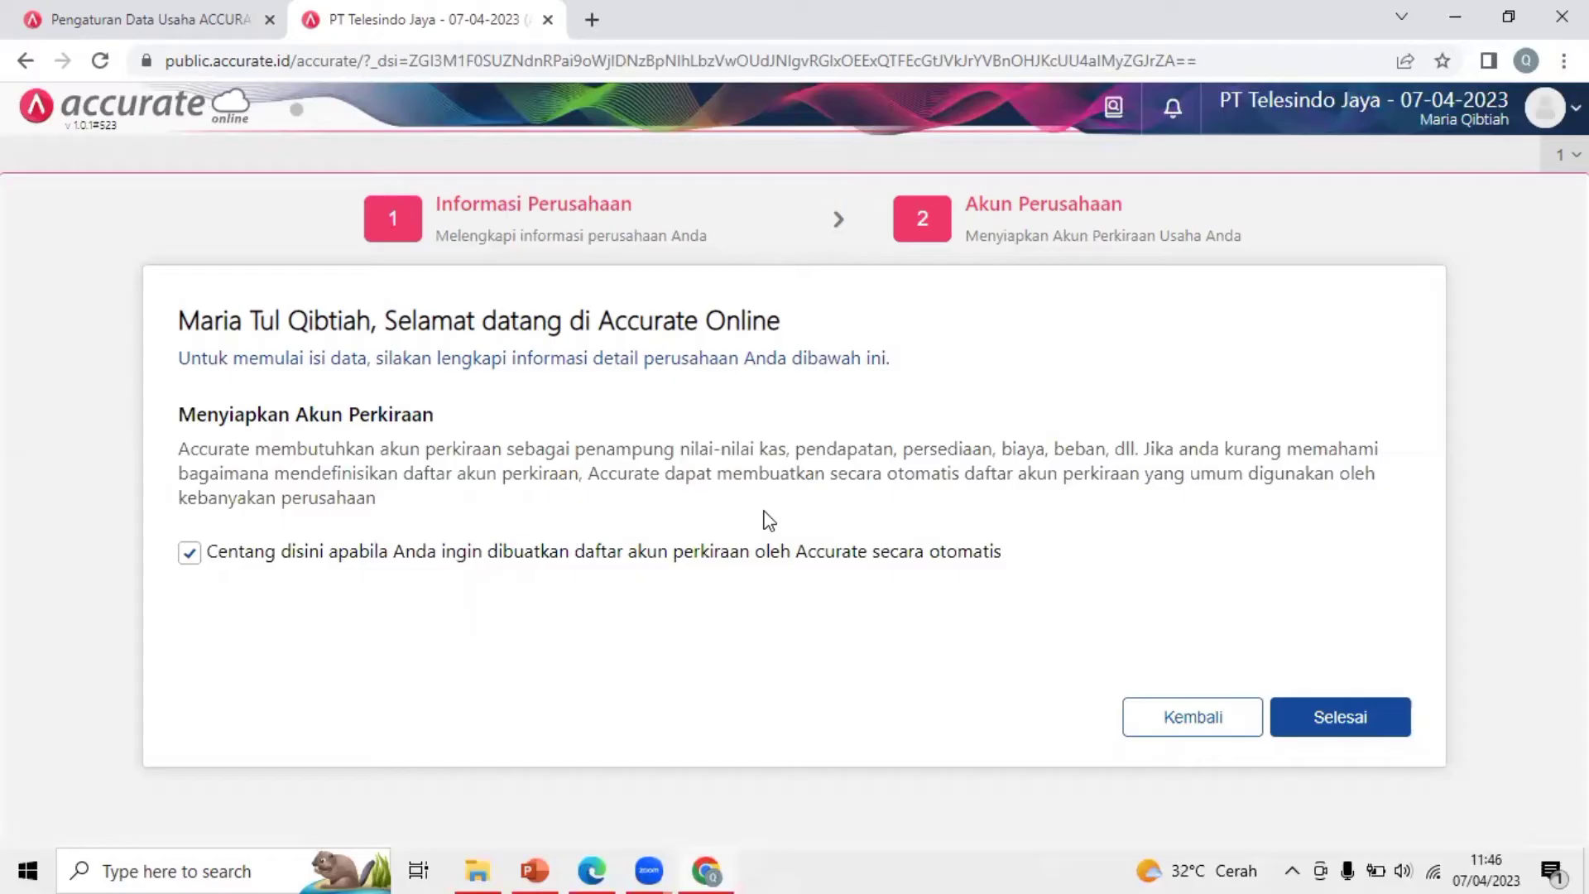
click(190, 554)
click(1375, 719)
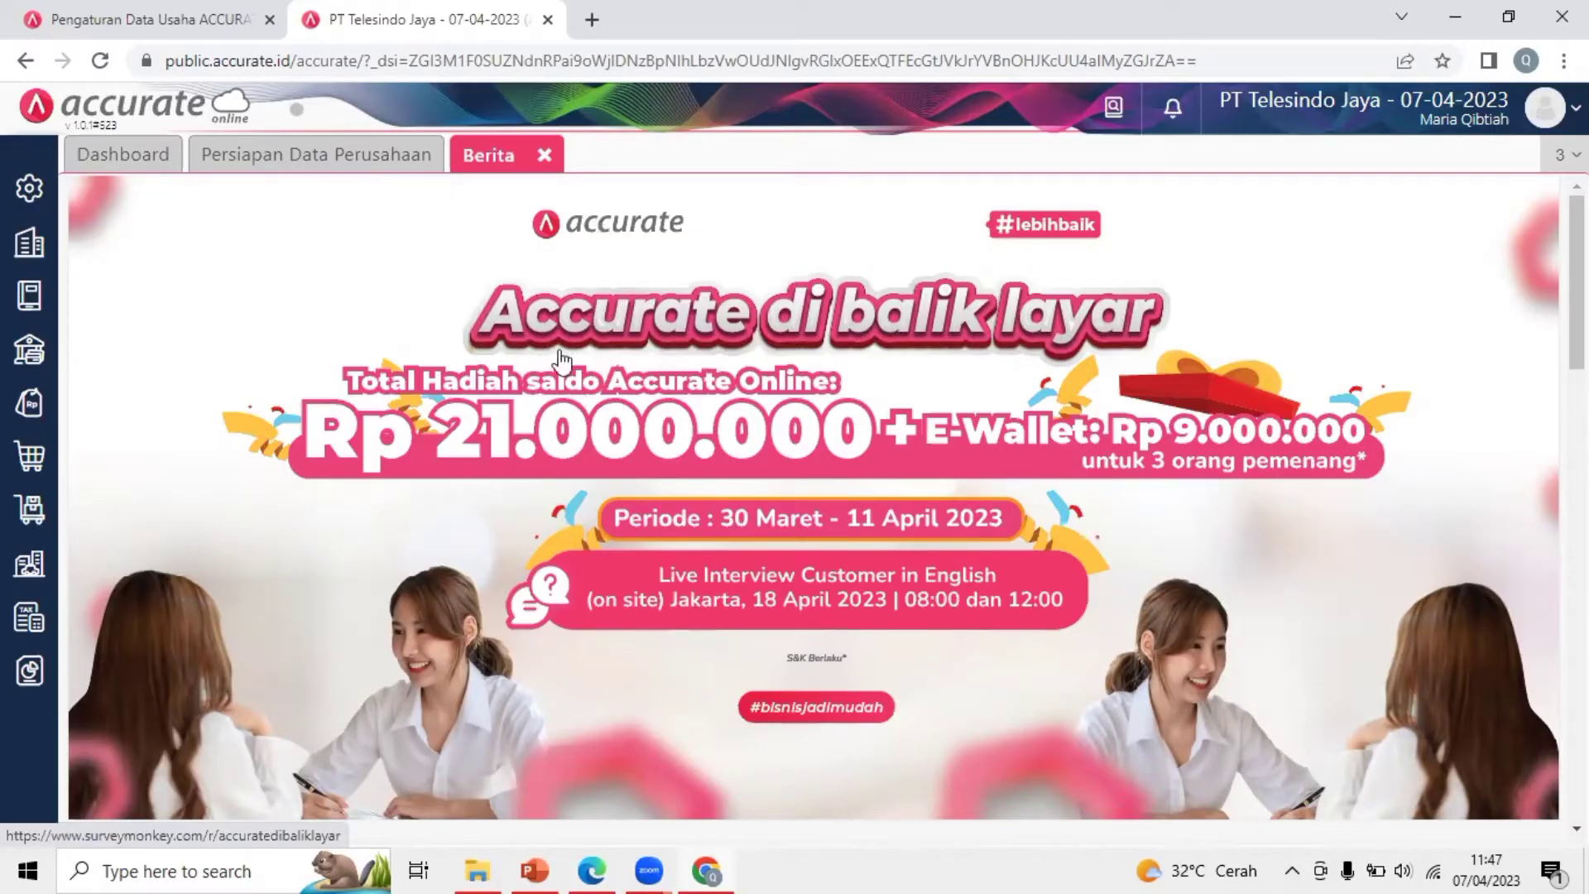
Close the Berita page and open Kelola Fitur from Persiapan Data Perusahaan
click(544, 156)
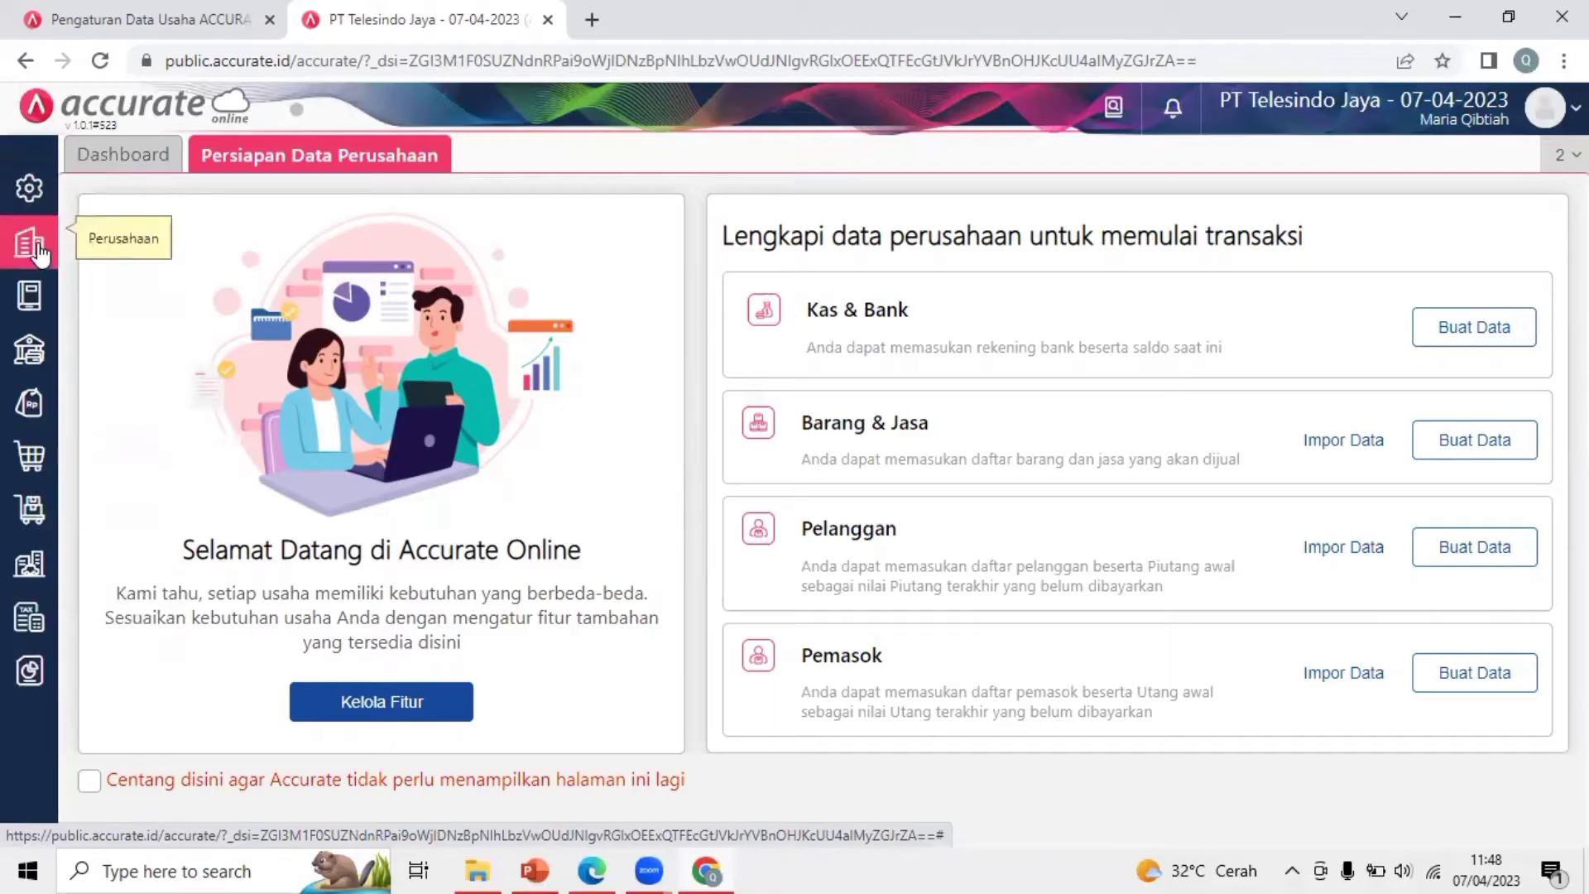
click(387, 716)
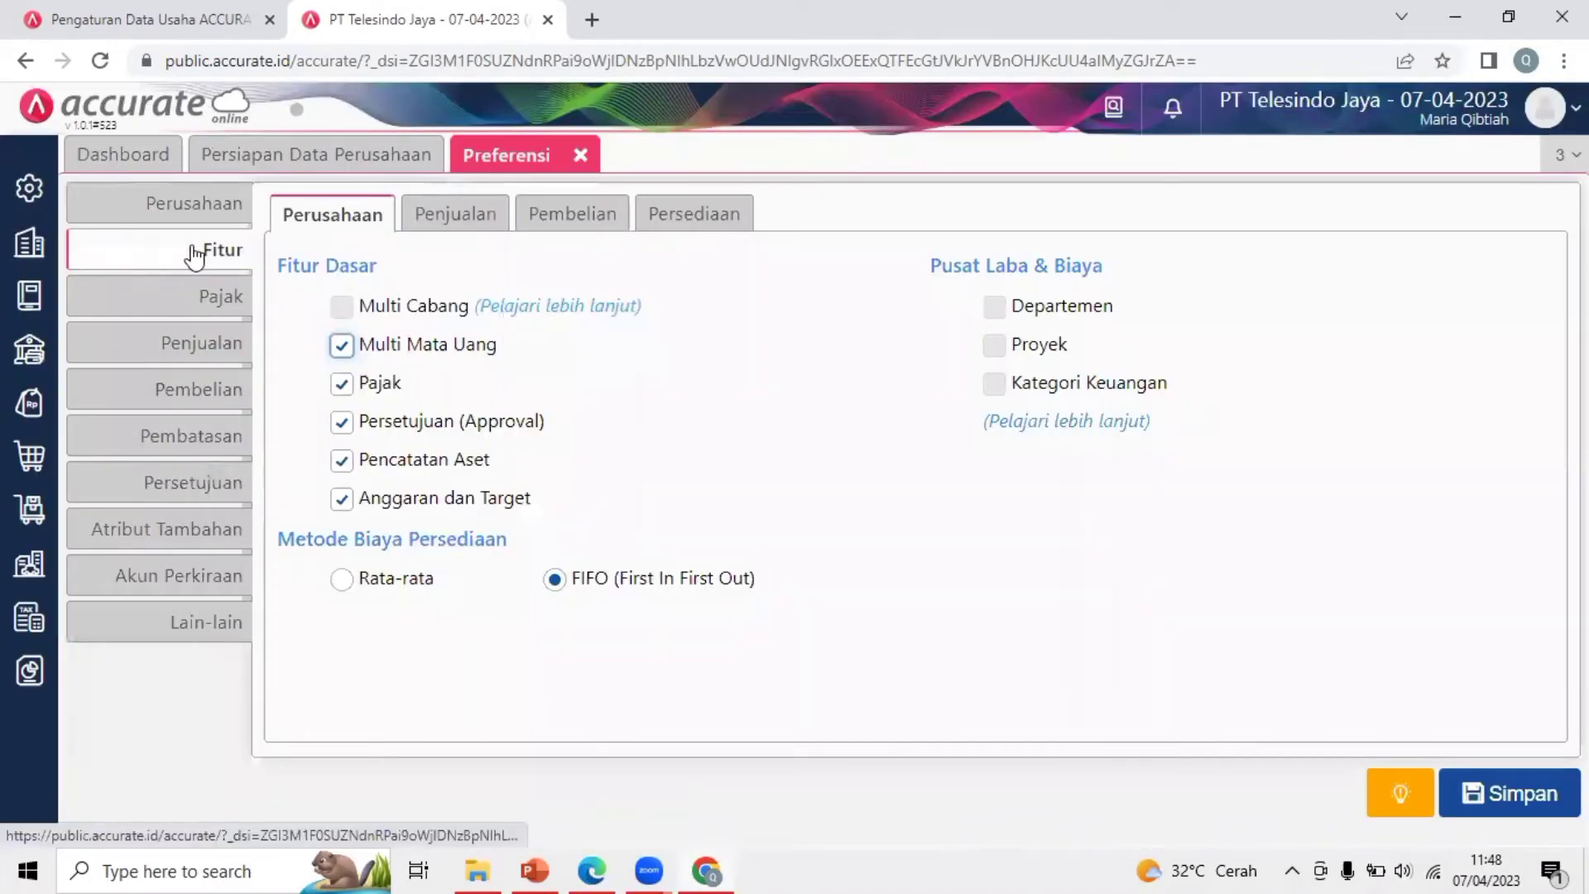
click(446, 223)
click(566, 222)
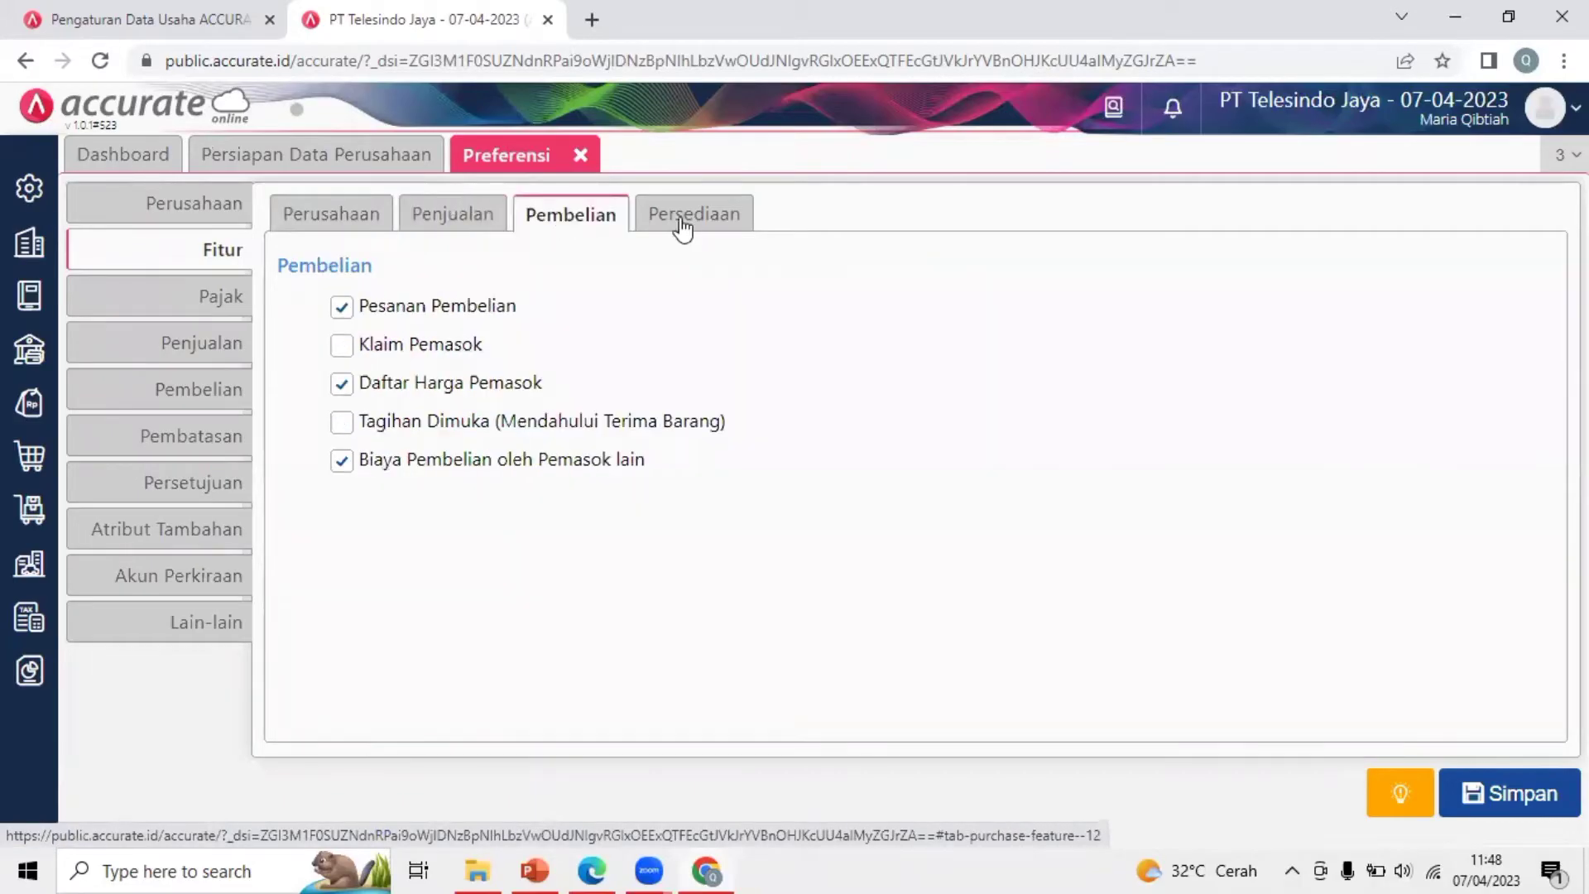
click(682, 227)
click(332, 230)
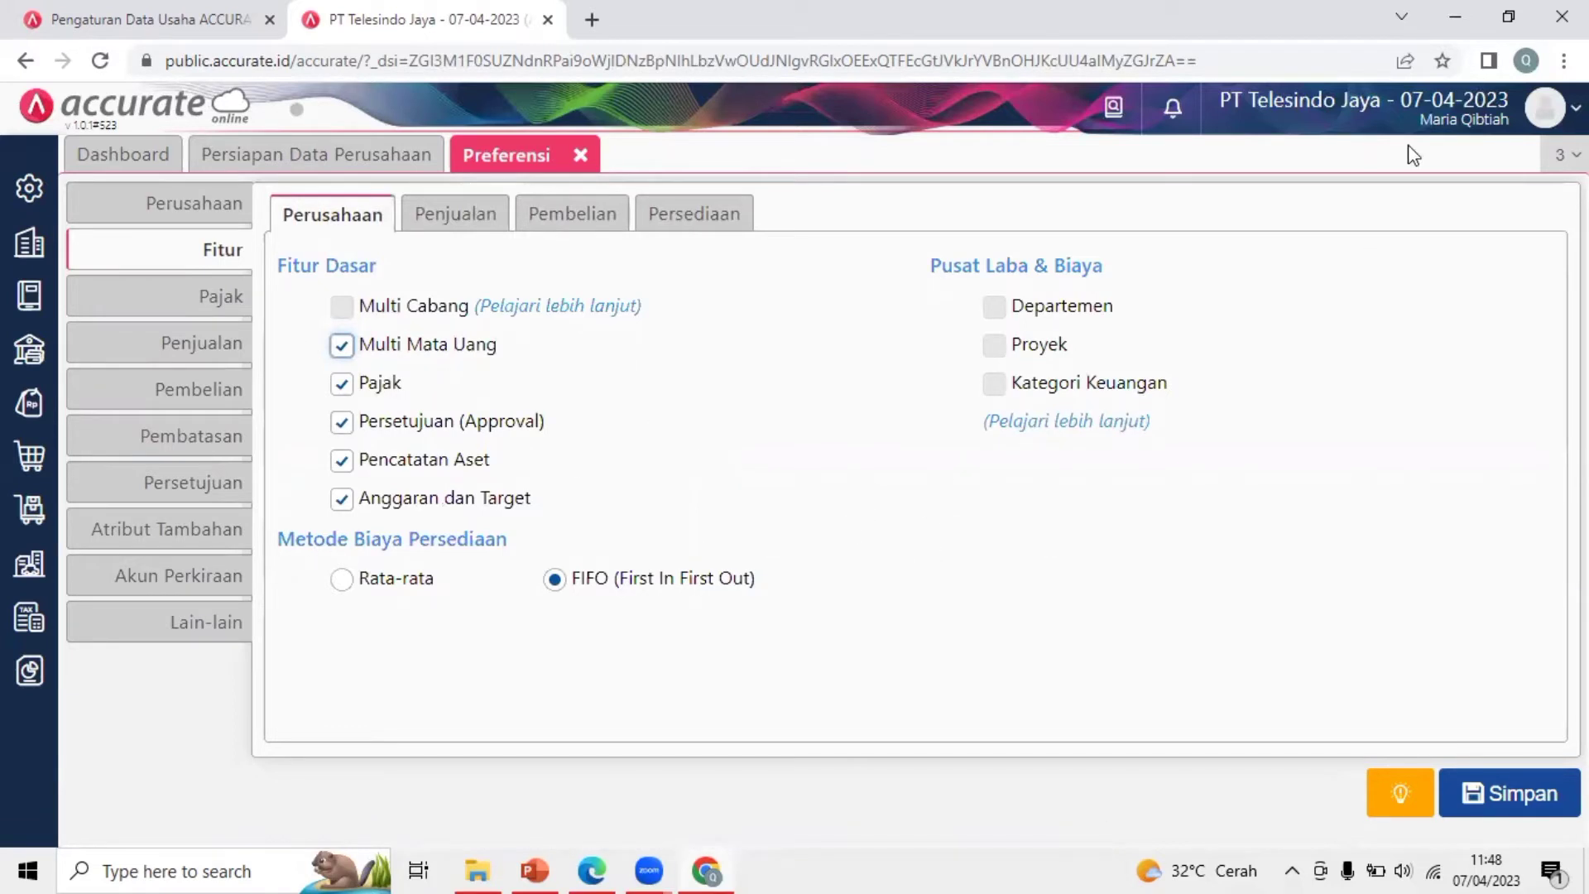
Place the browser beside the PDF guide and review its basic feature and PPN 10% requirements
click(1511, 19)
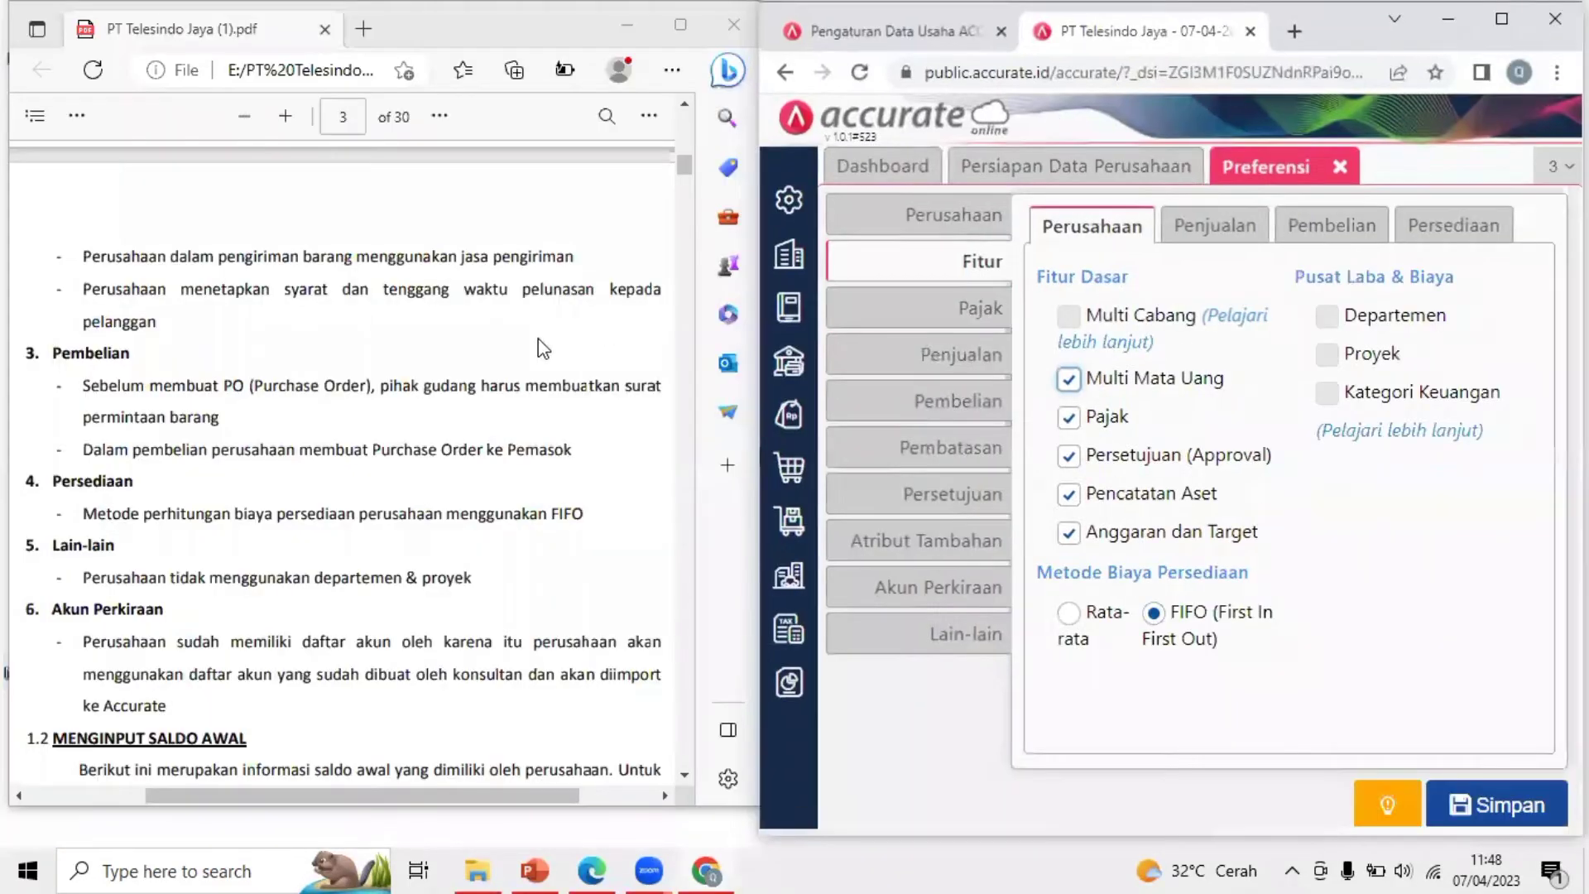
click(500, 359)
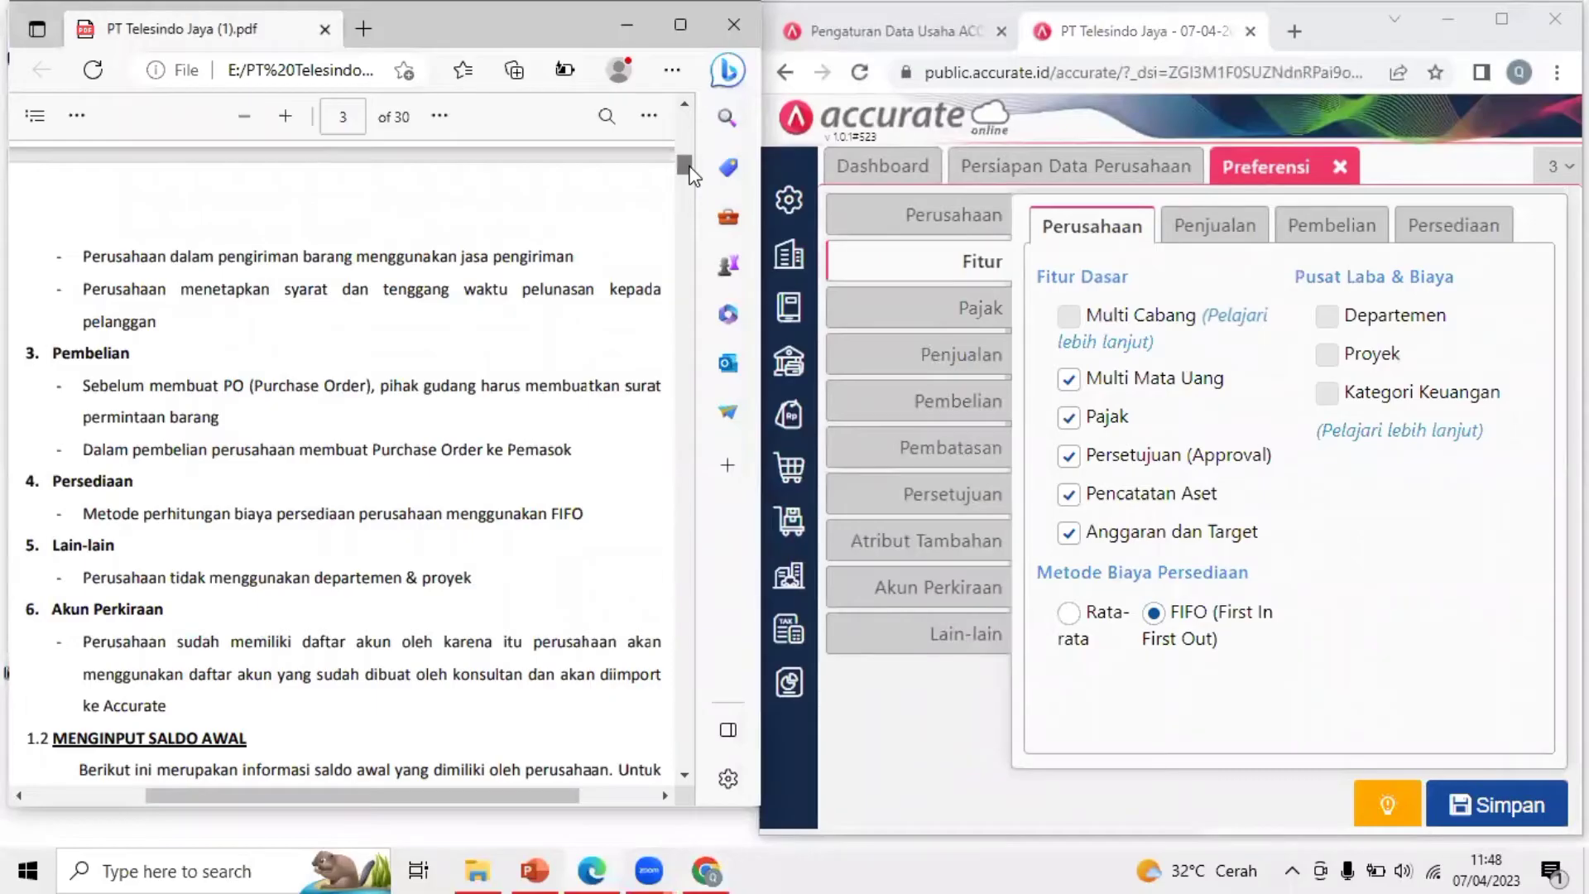
scroll(691, 174, up, 5)
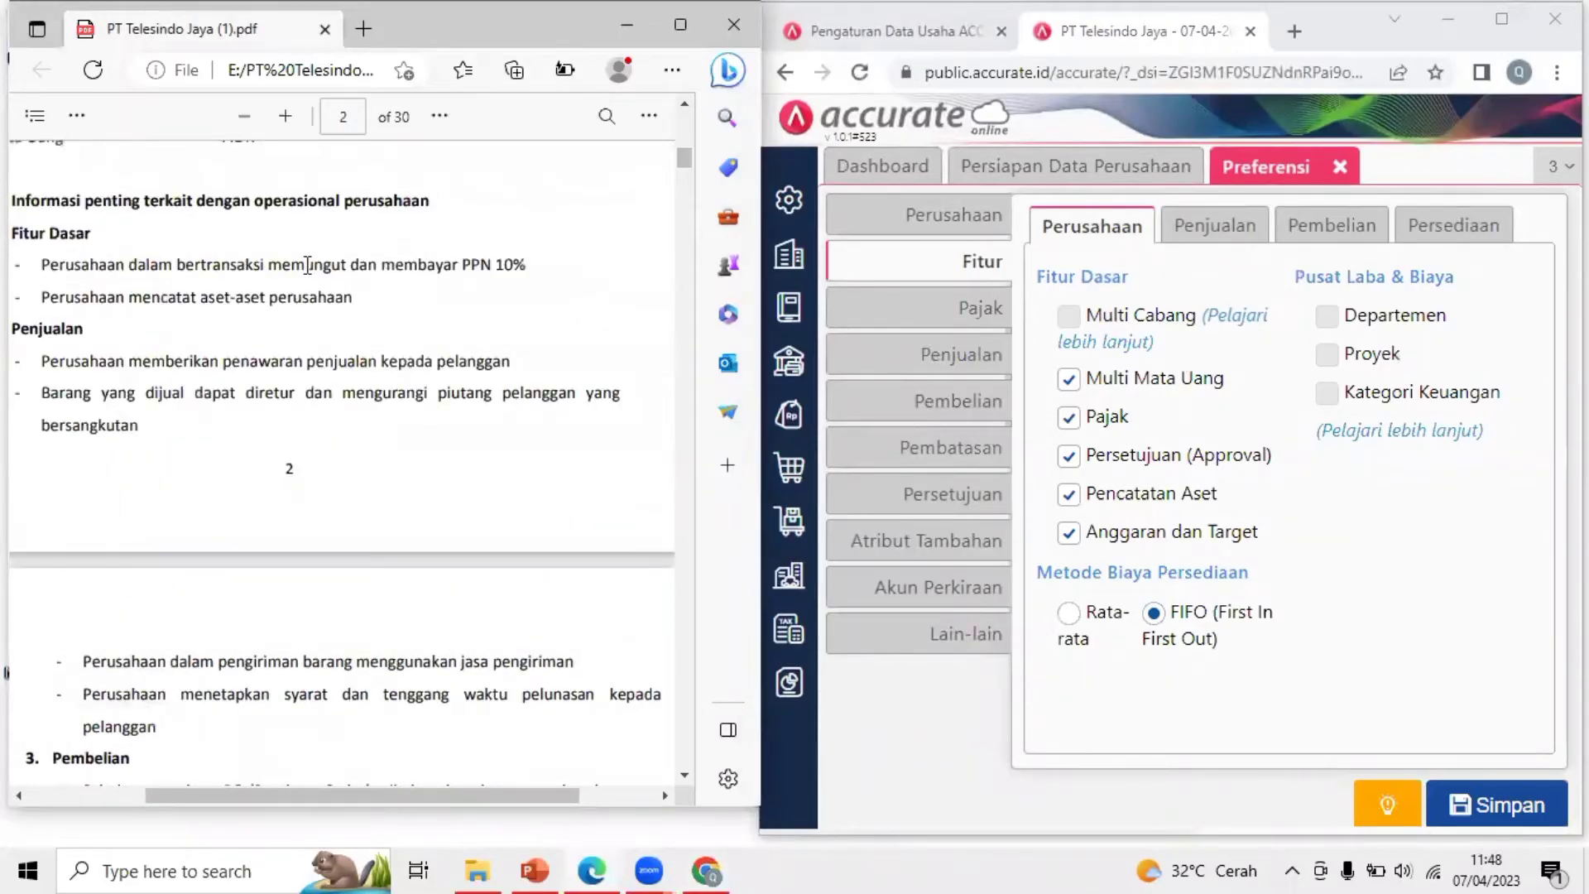
drag(498, 794, 447, 791)
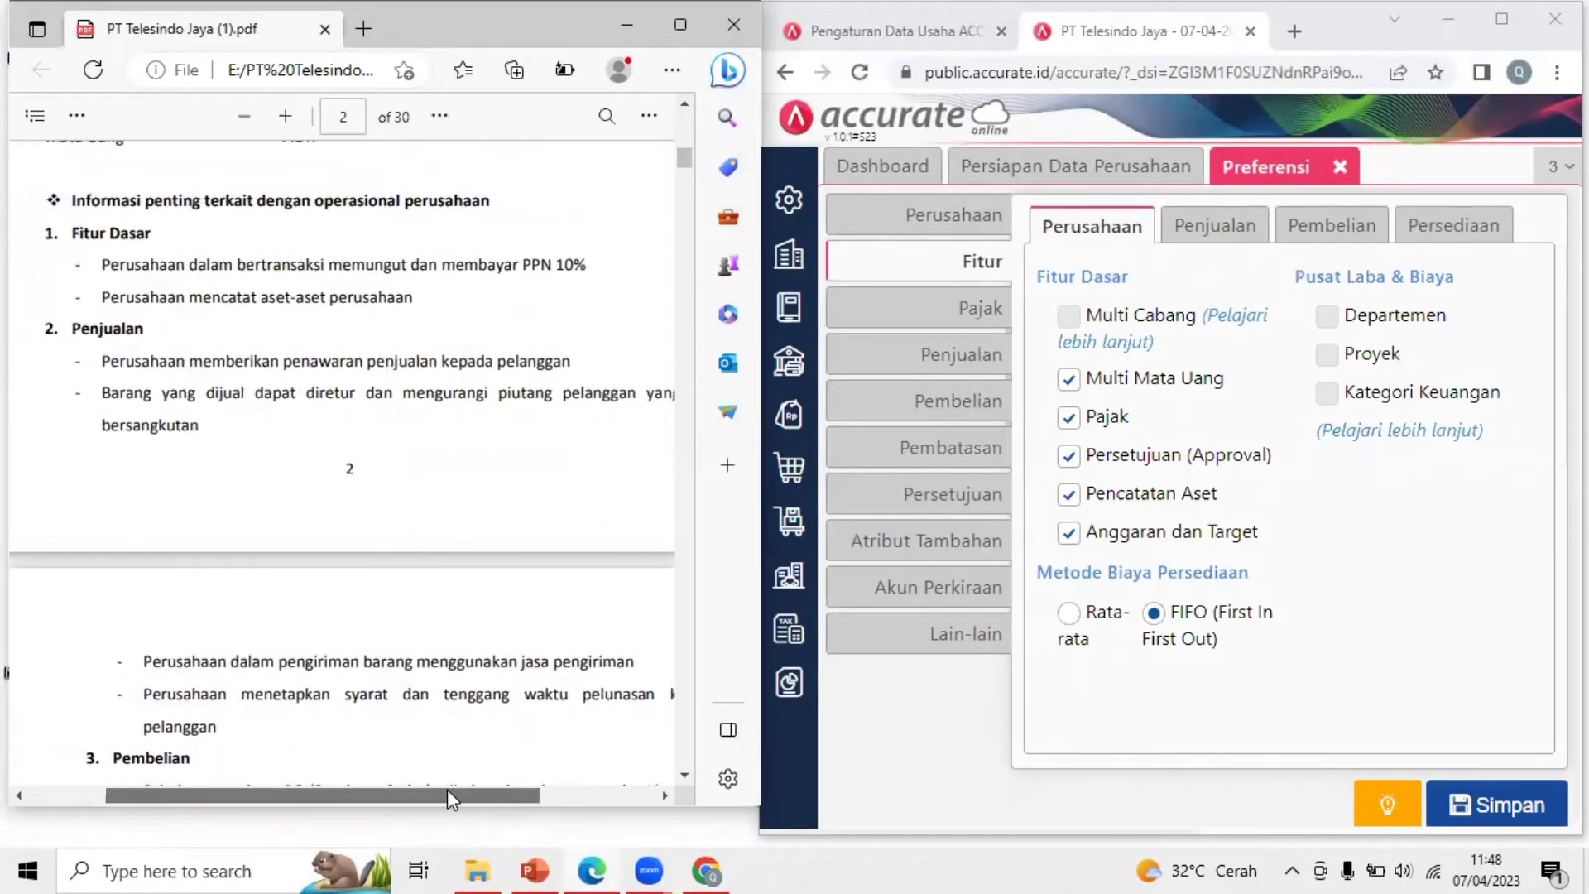
drag(64, 198, 513, 203)
click(346, 210)
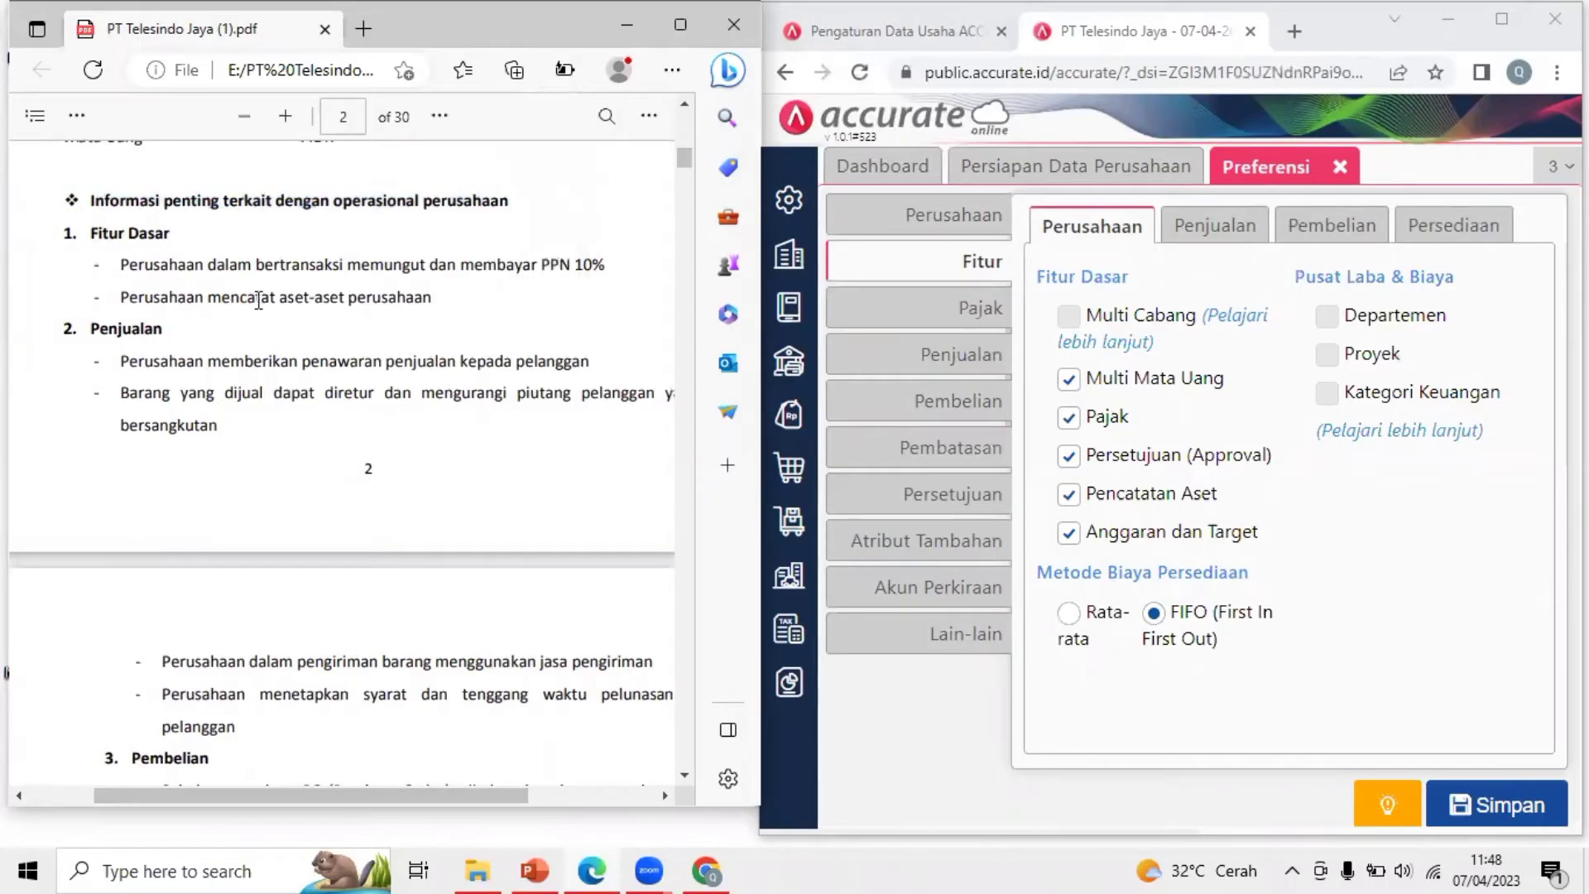
drag(259, 300, 404, 303)
click(405, 304)
drag(267, 269, 361, 269)
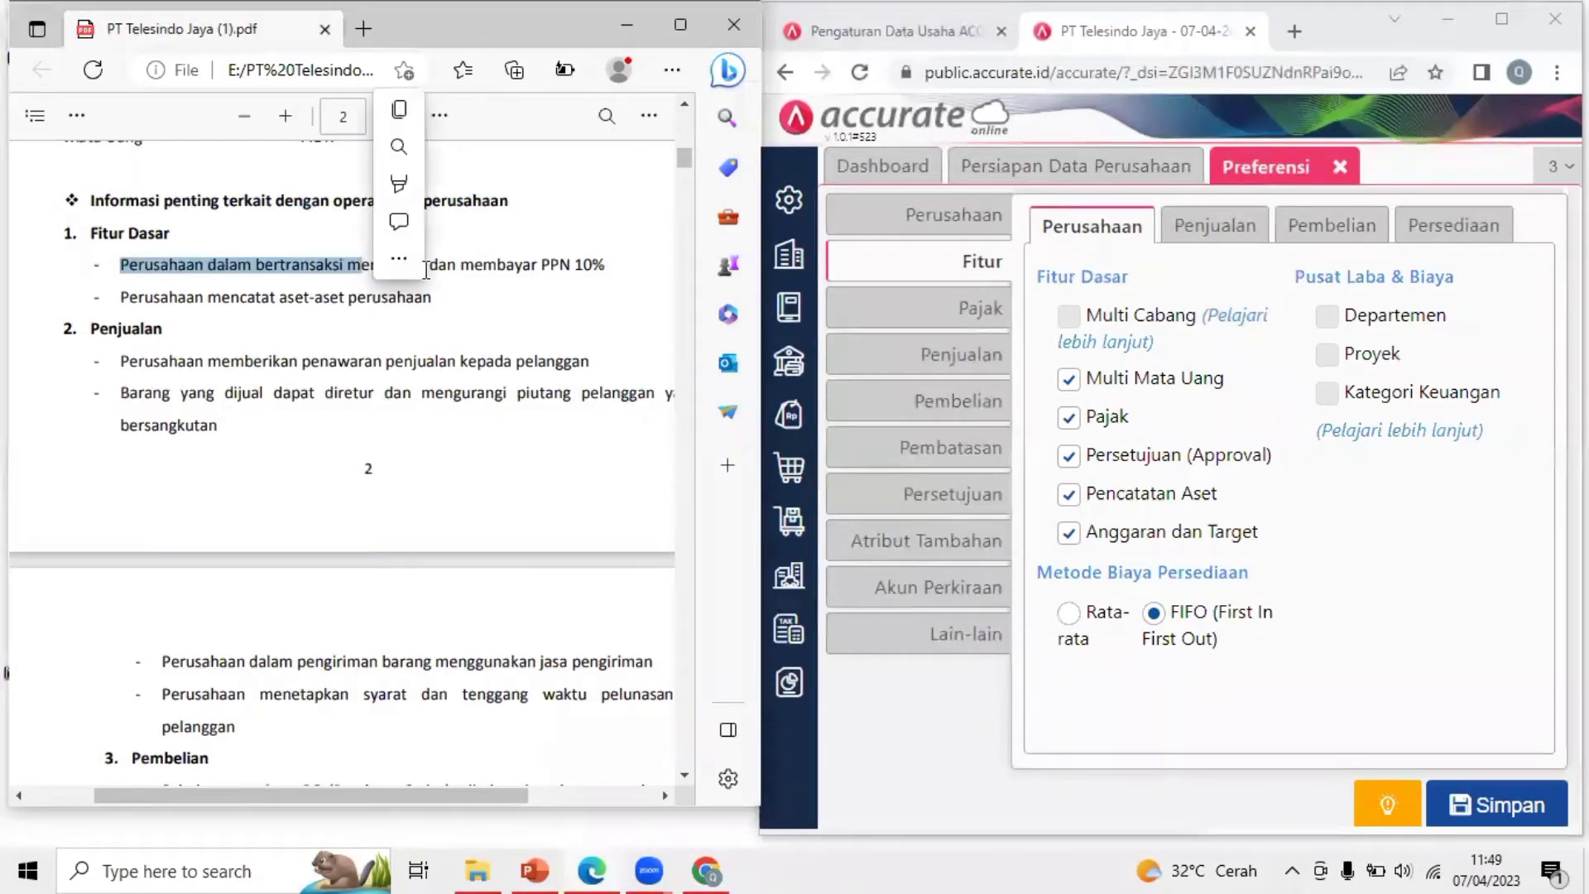
click(602, 279)
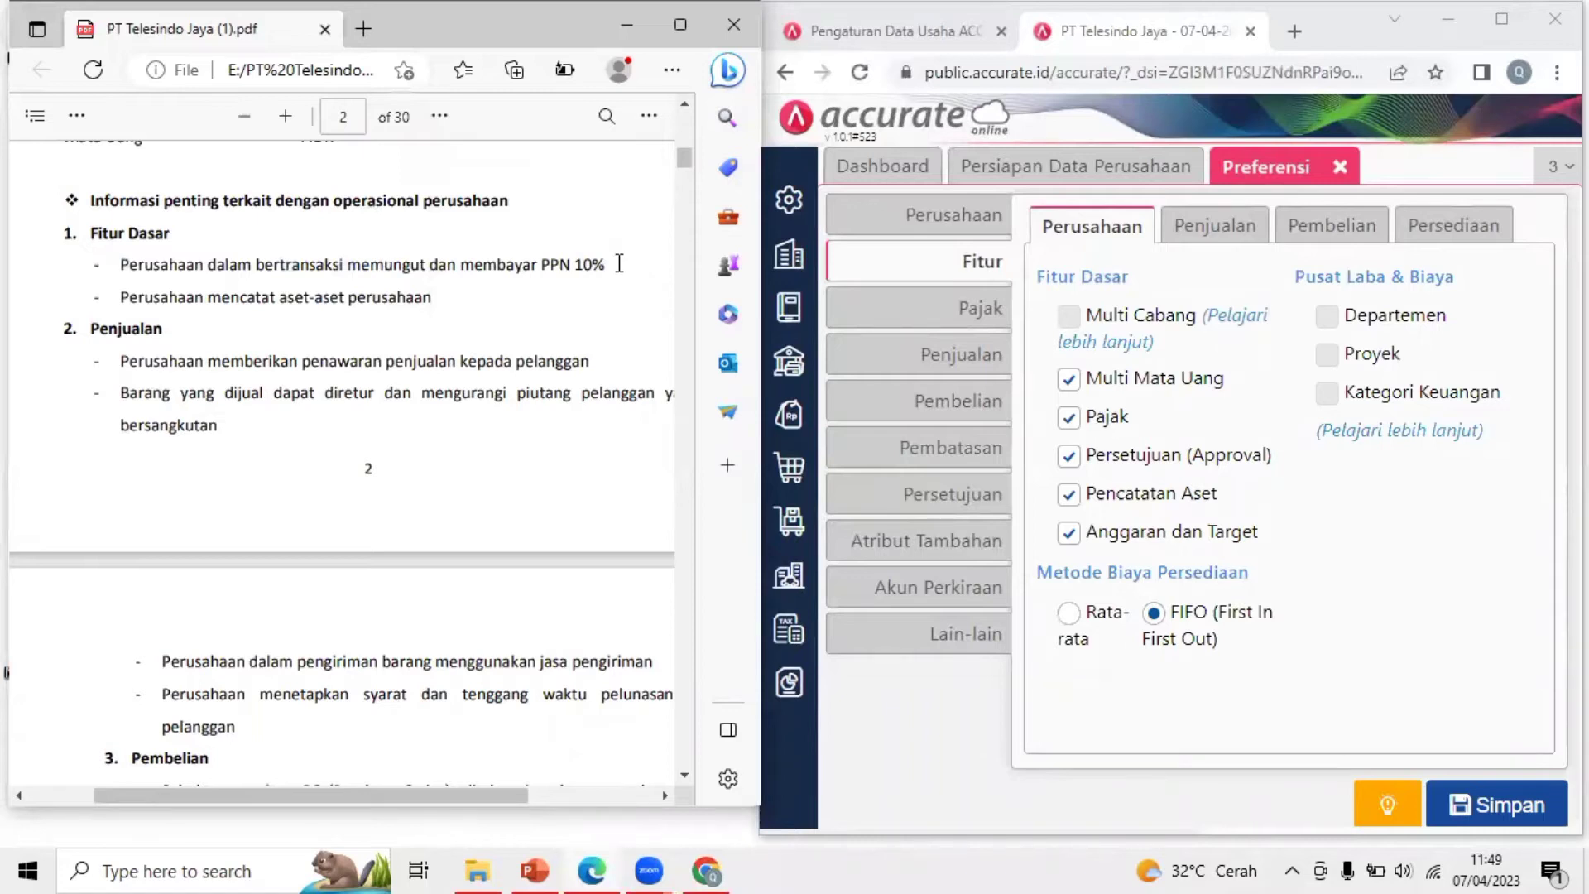
drag(617, 265, 540, 273)
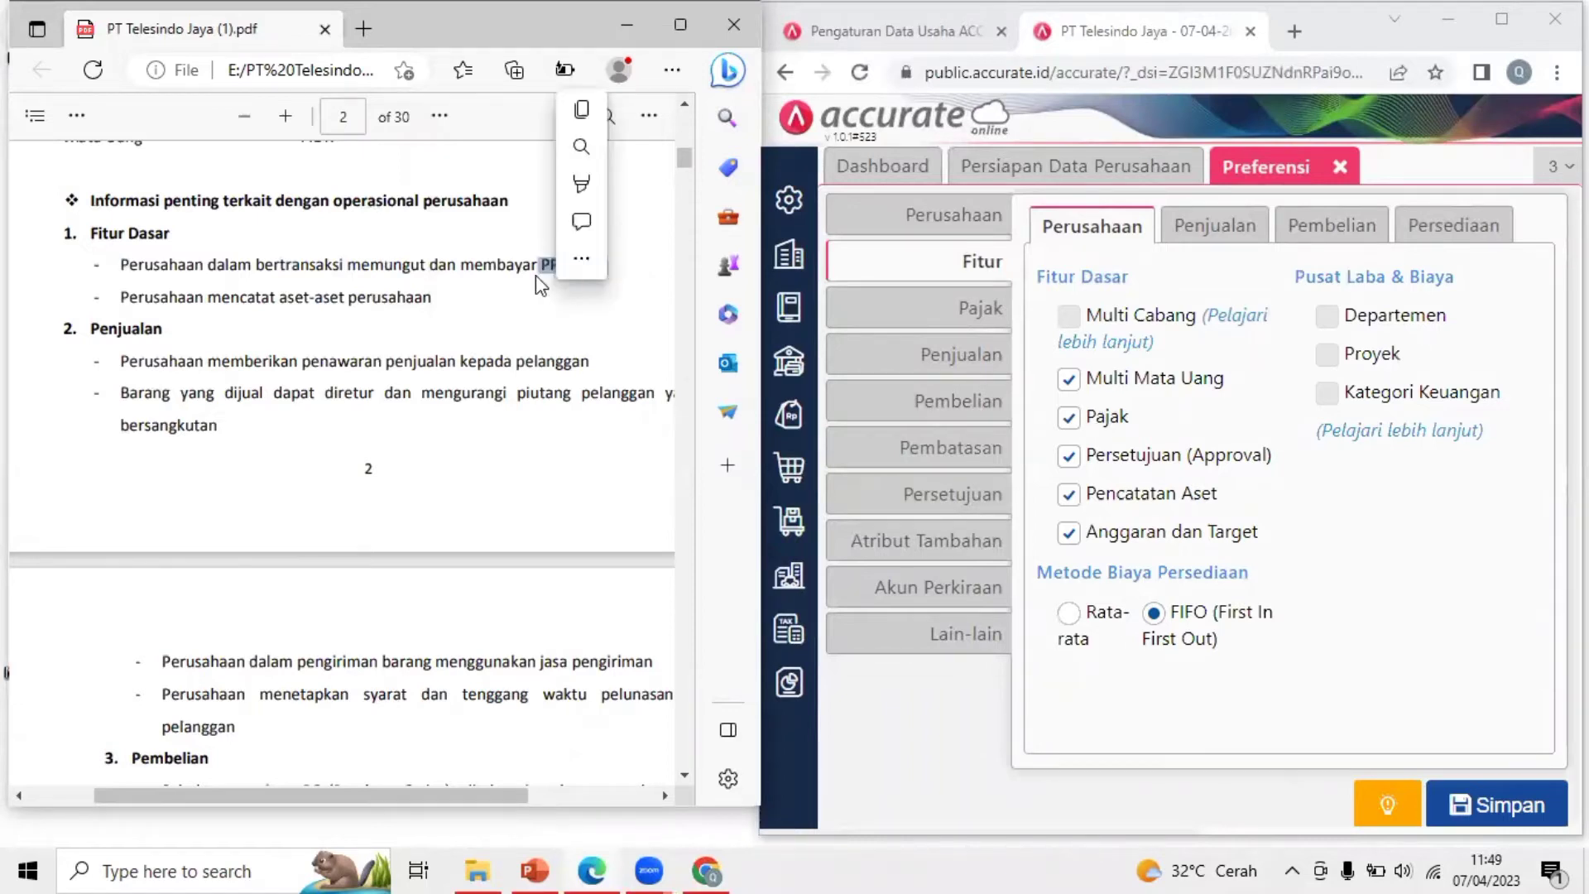
click(531, 271)
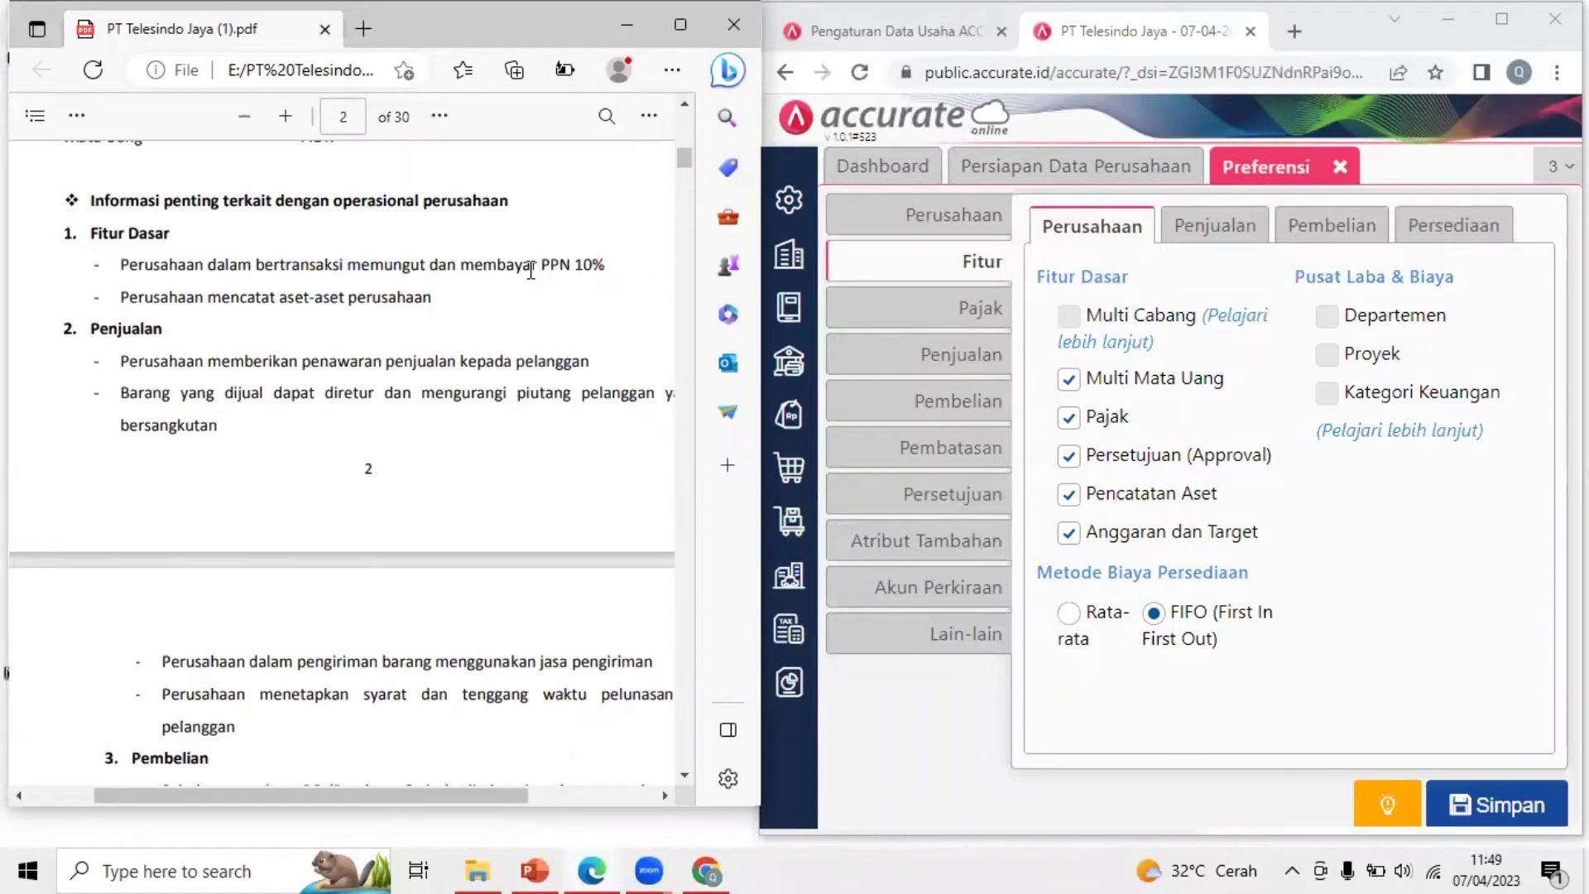
Turn off Multi Mata Uang, Persetujuan and Anggaran dan Target, keeping Pajak and Pencatatan Aset on
click(1068, 383)
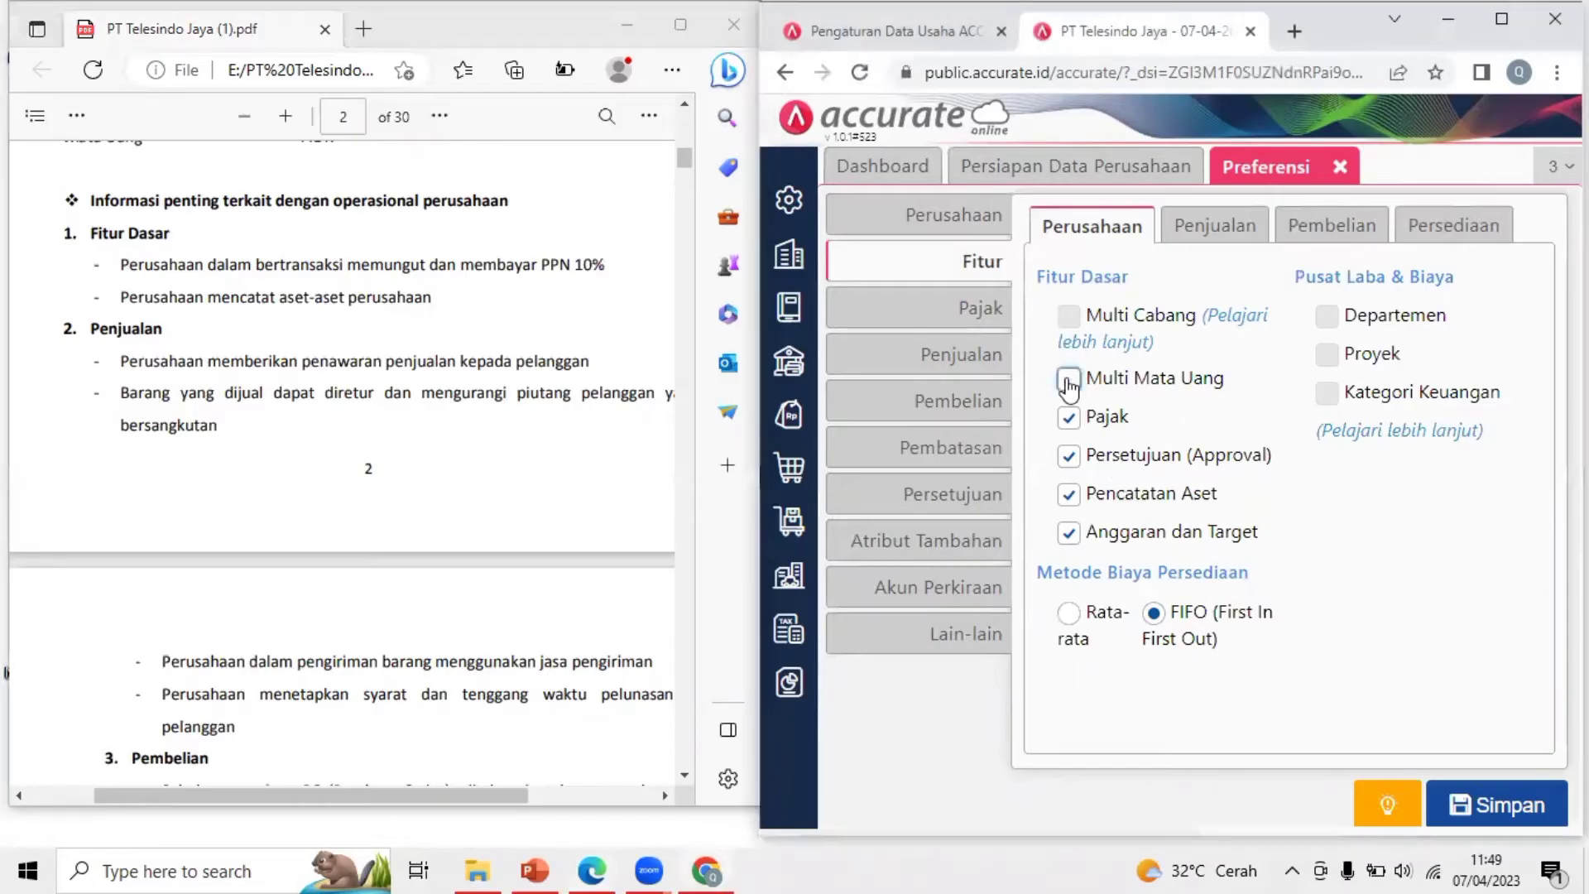
click(1069, 456)
click(1069, 493)
click(1069, 532)
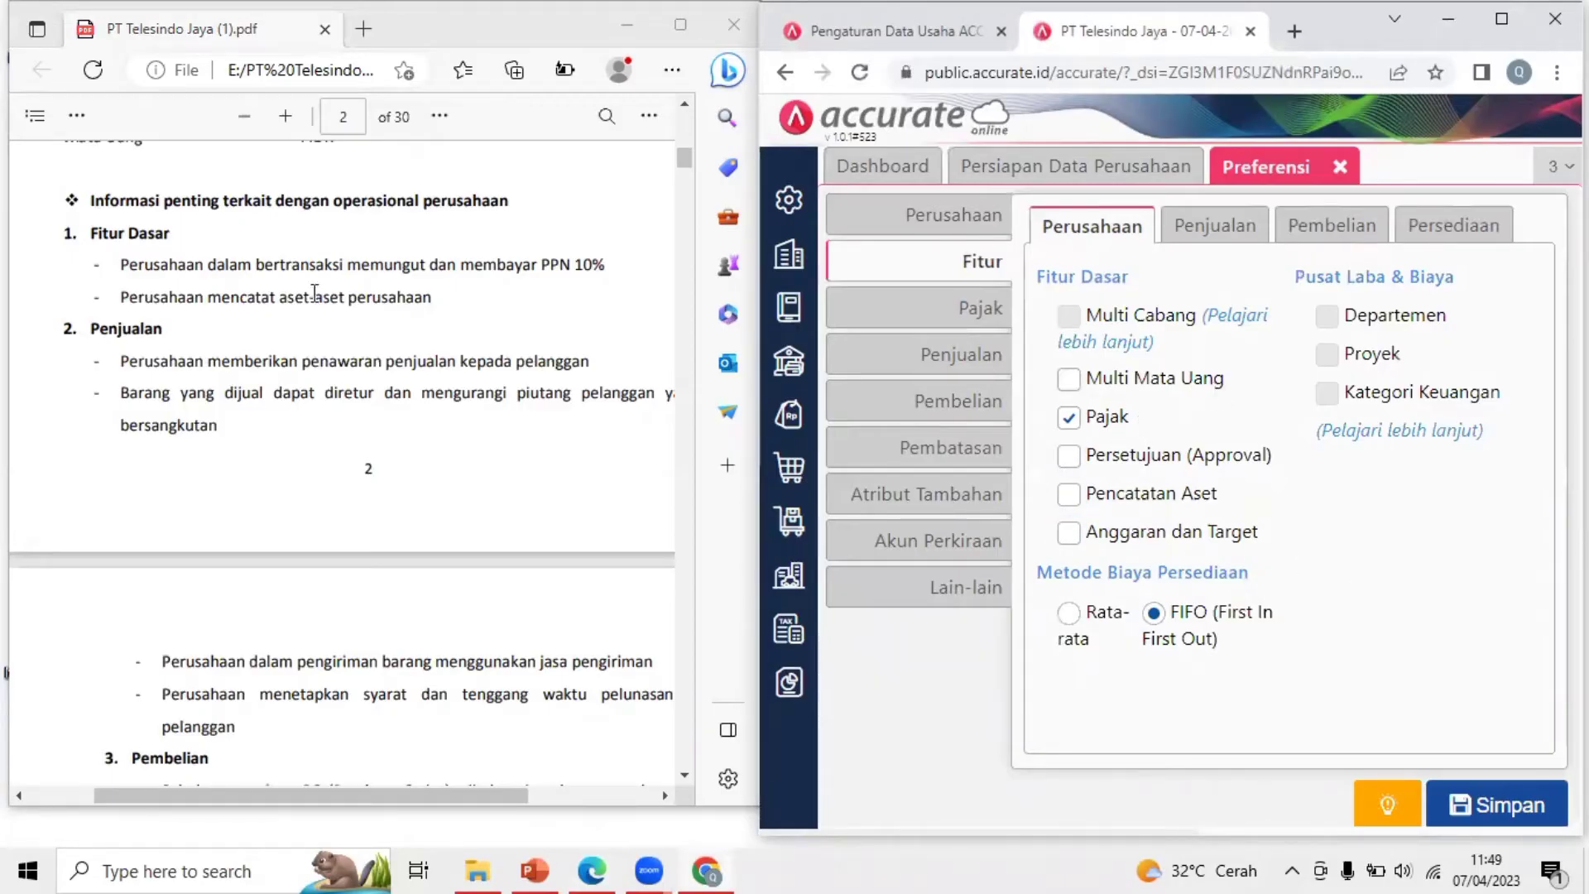
drag(122, 297, 432, 302)
click(434, 303)
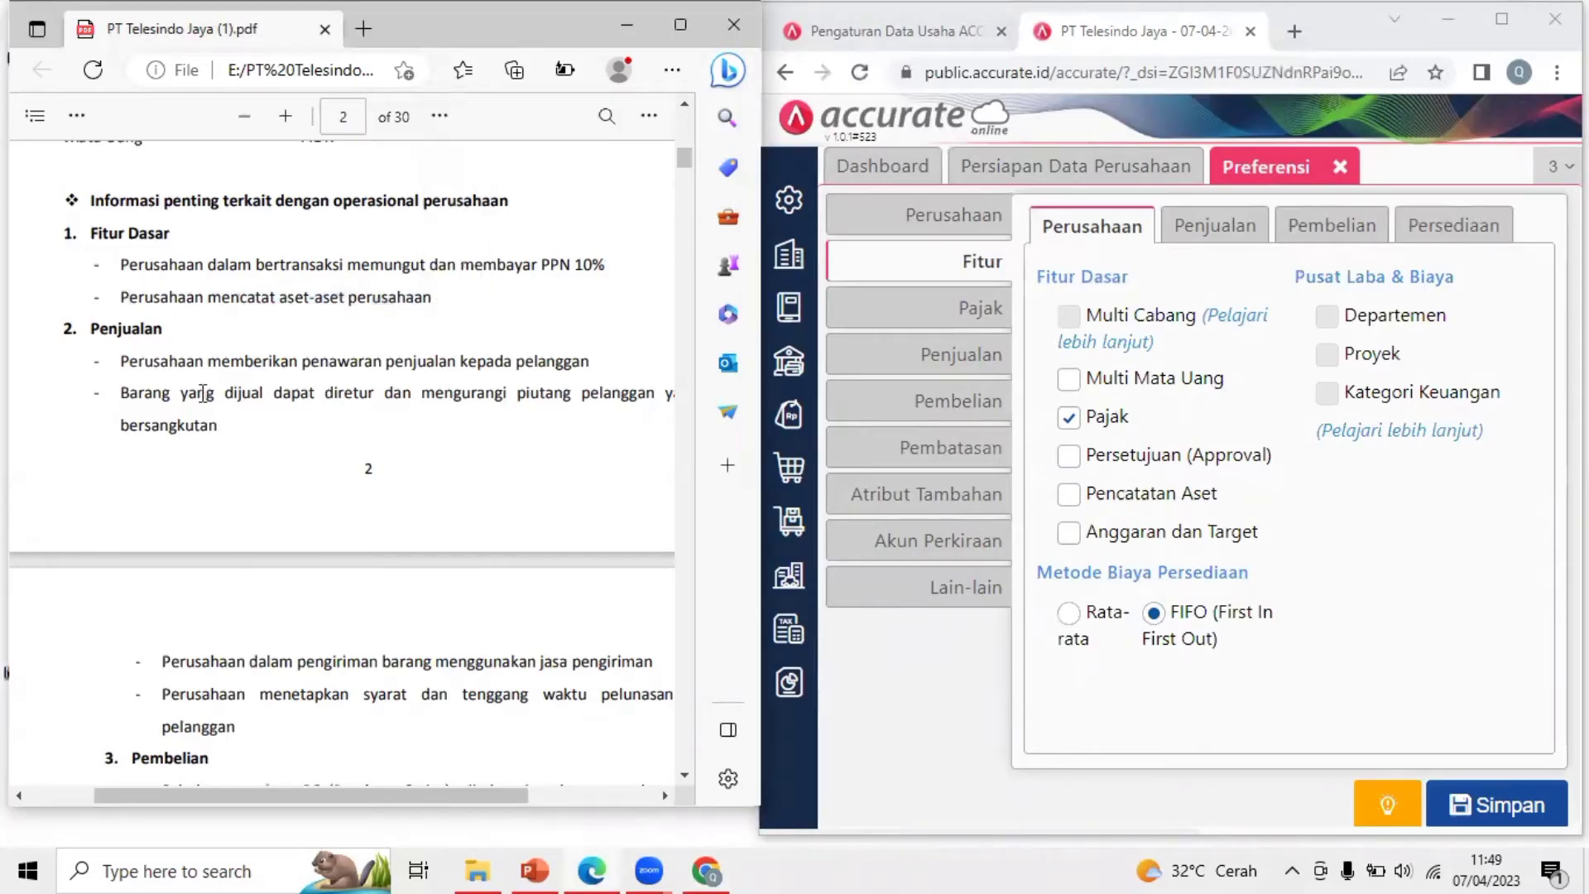
click(1374, 622)
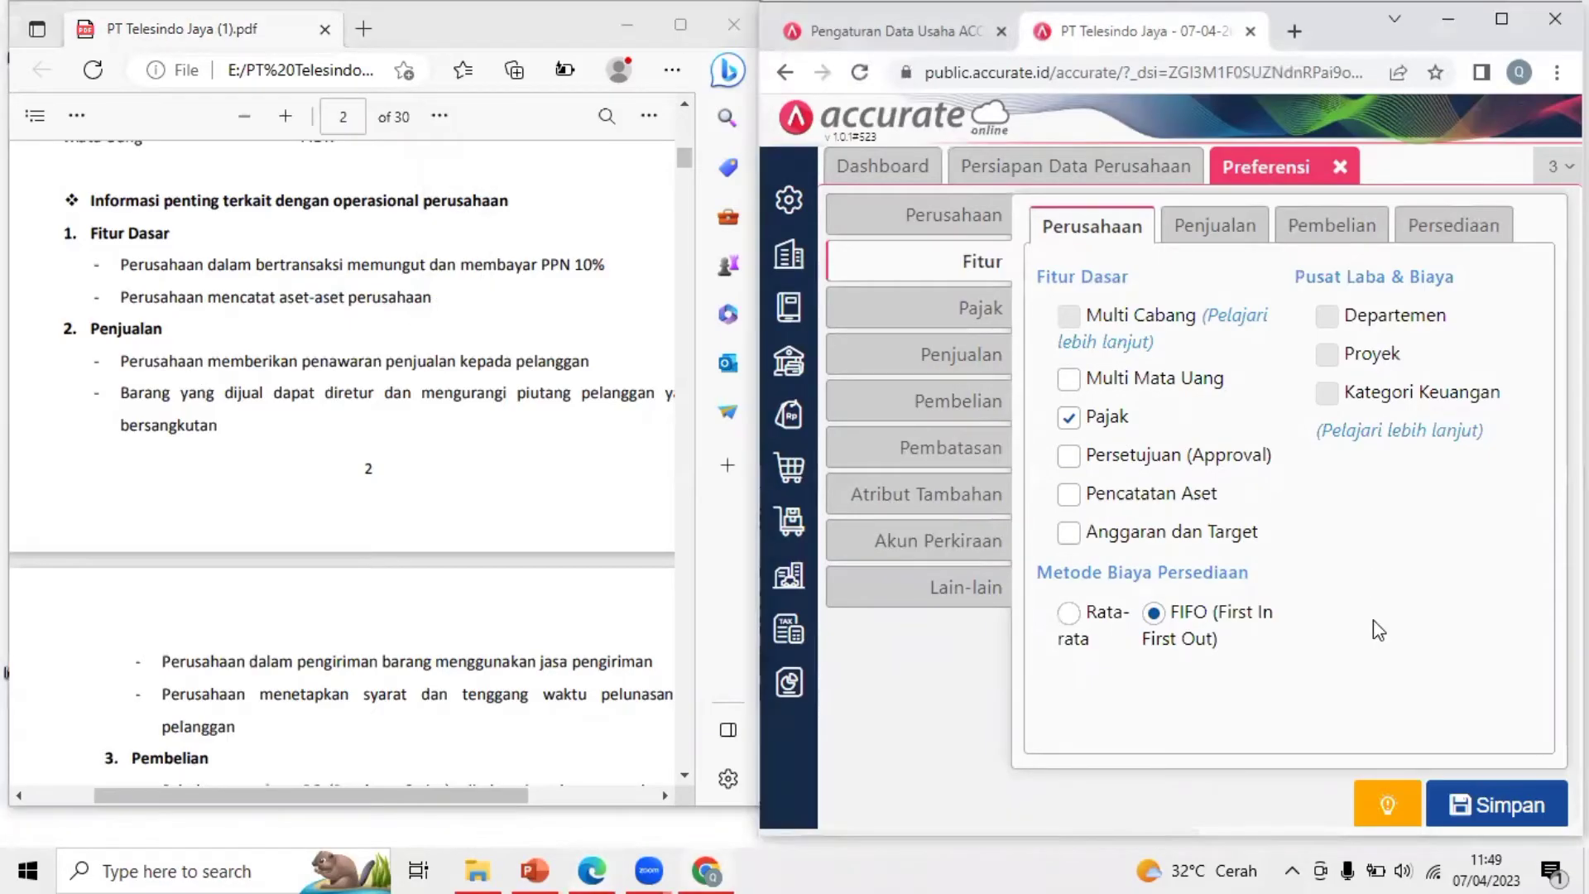
click(1069, 497)
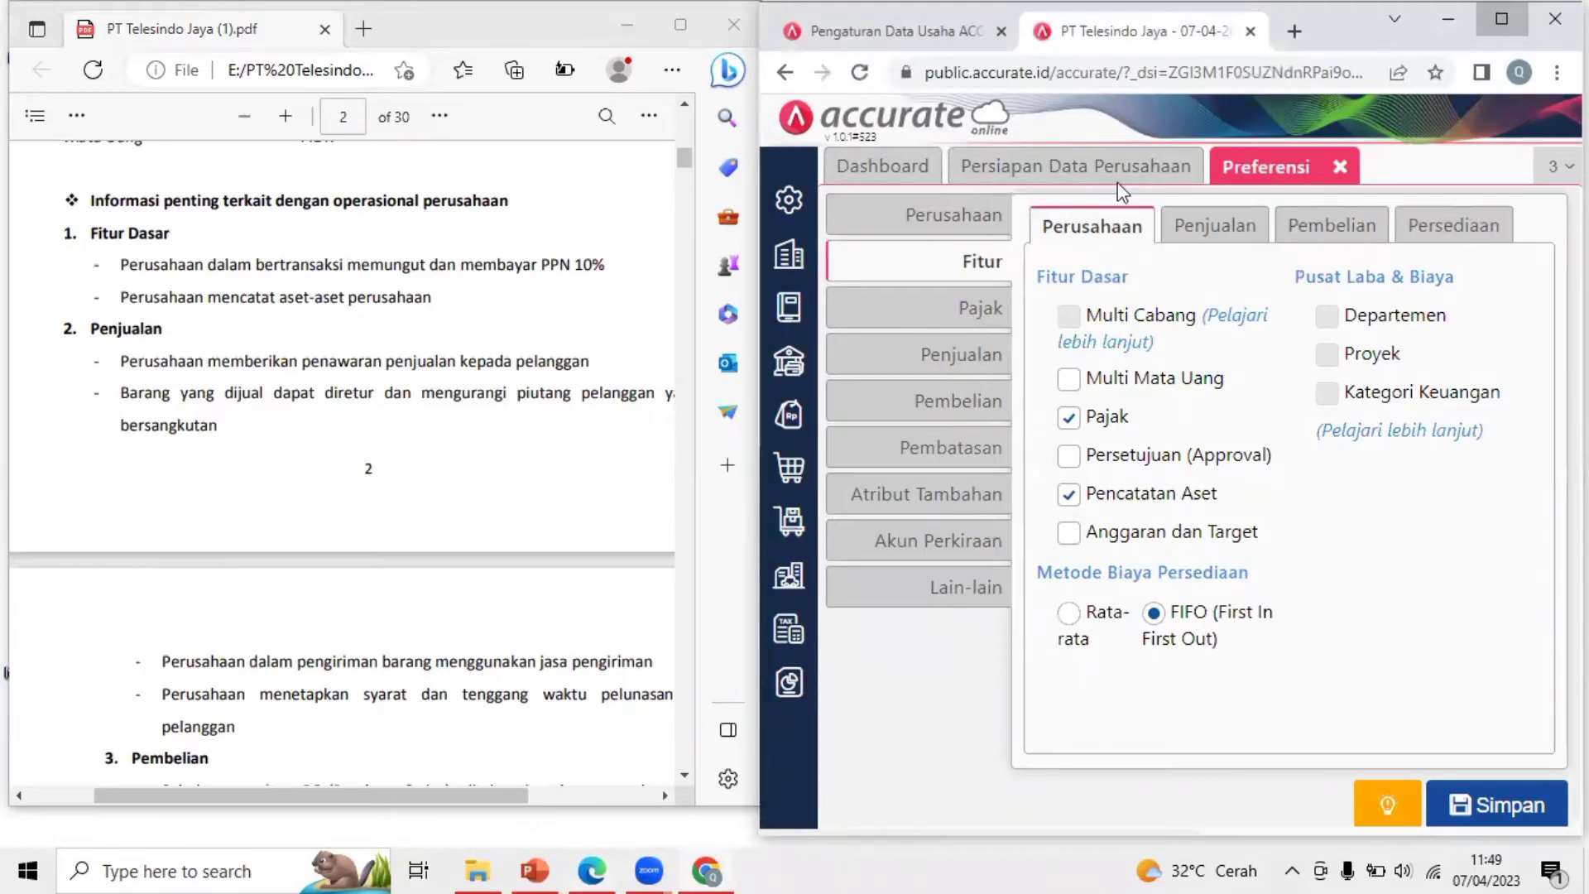
click(1502, 19)
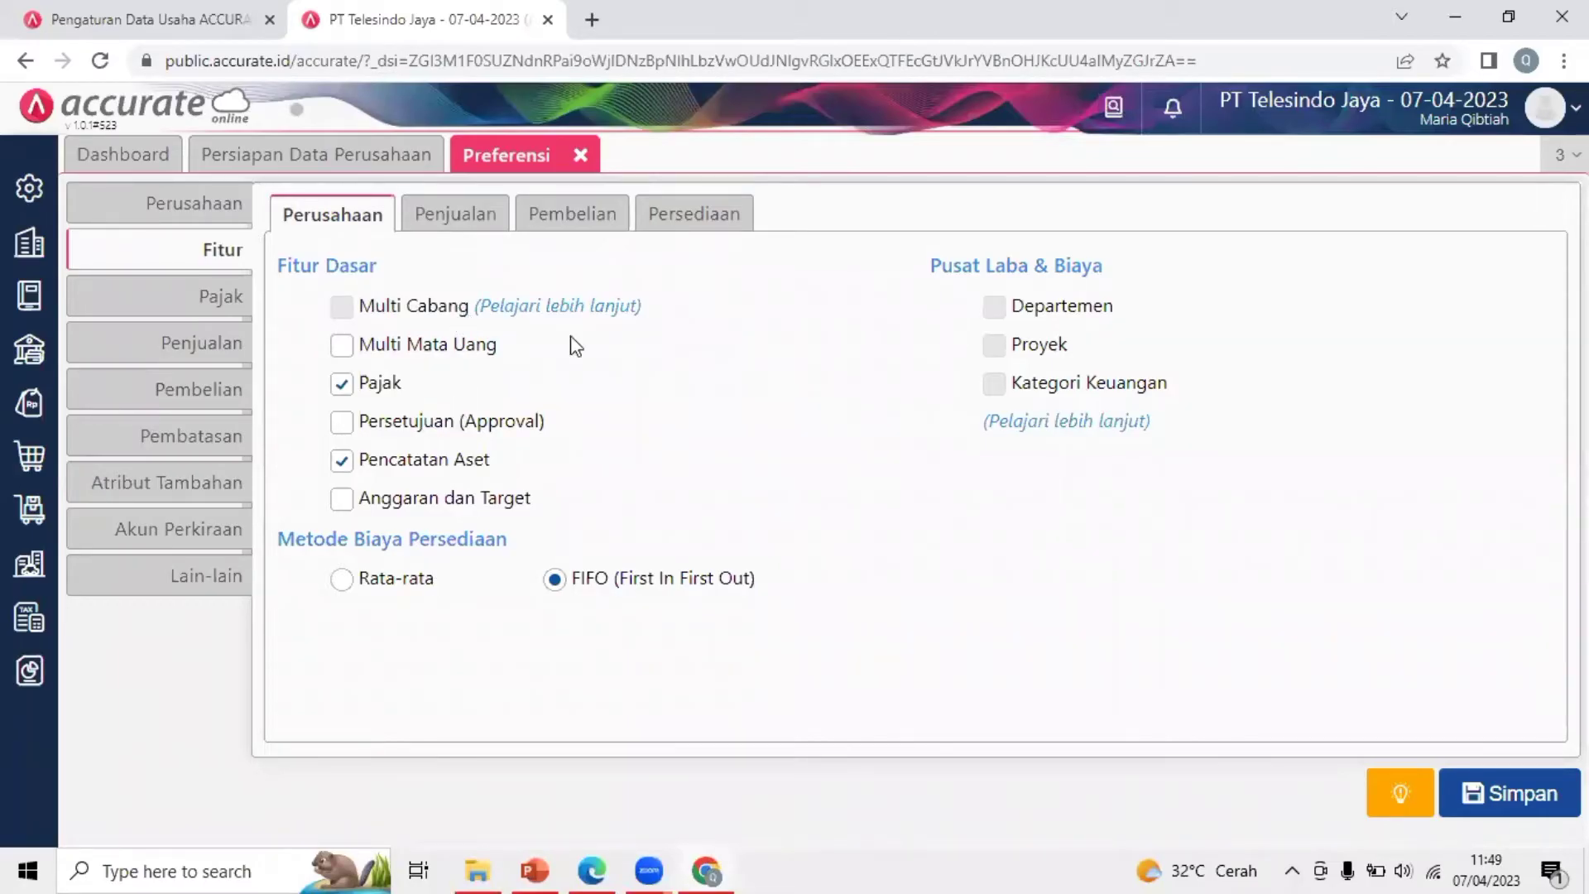
double_click(507, 474)
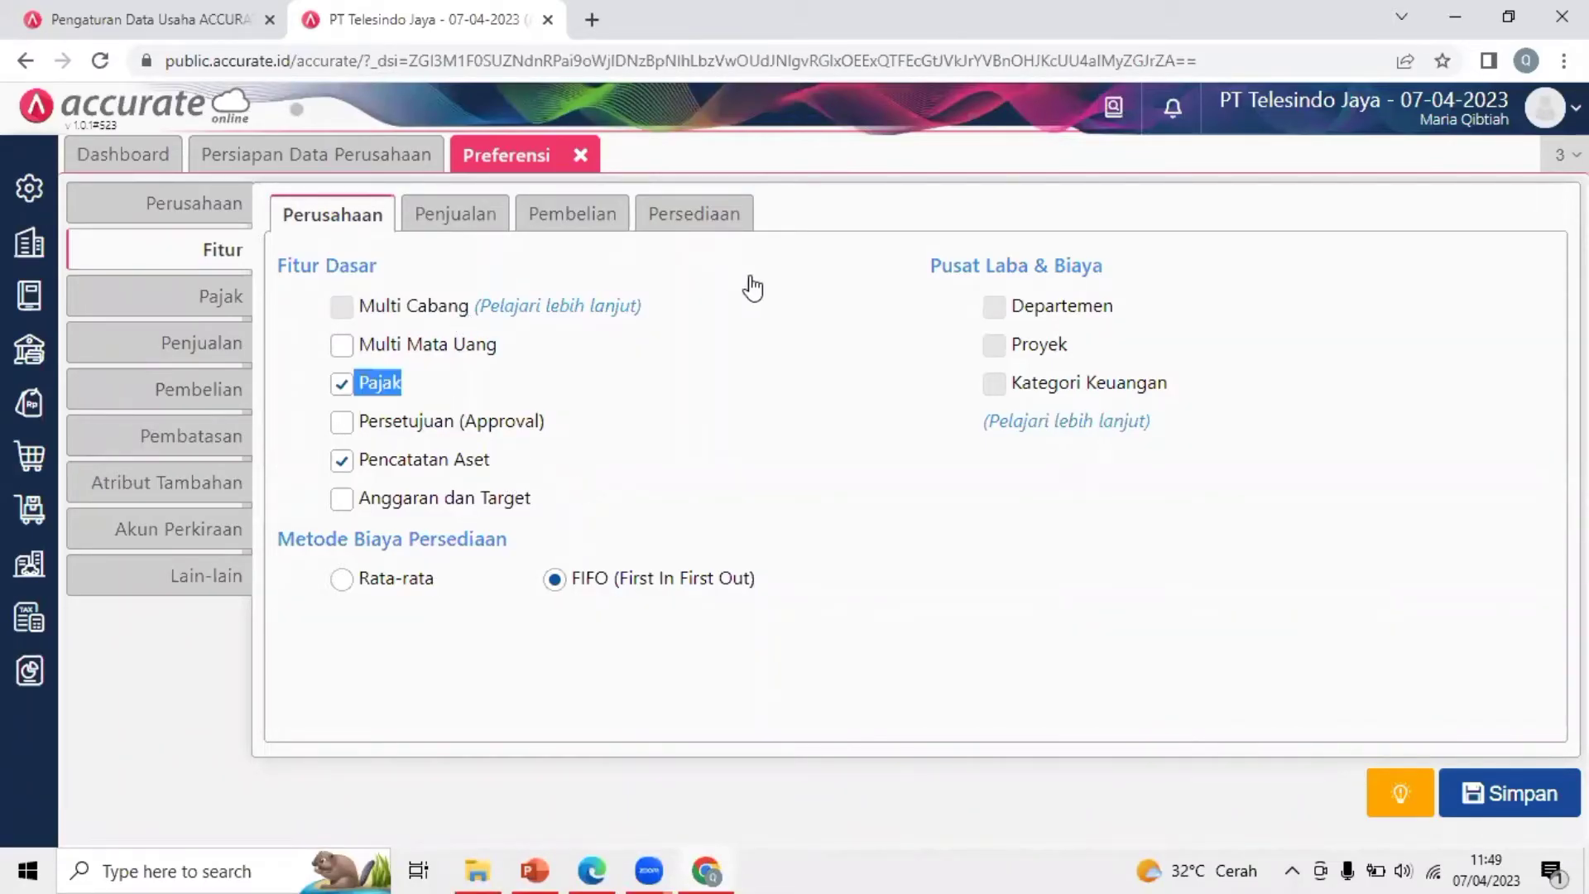
click(857, 383)
Open the Penjualan feature options and review the sales requirements in the PDF guide
click(446, 238)
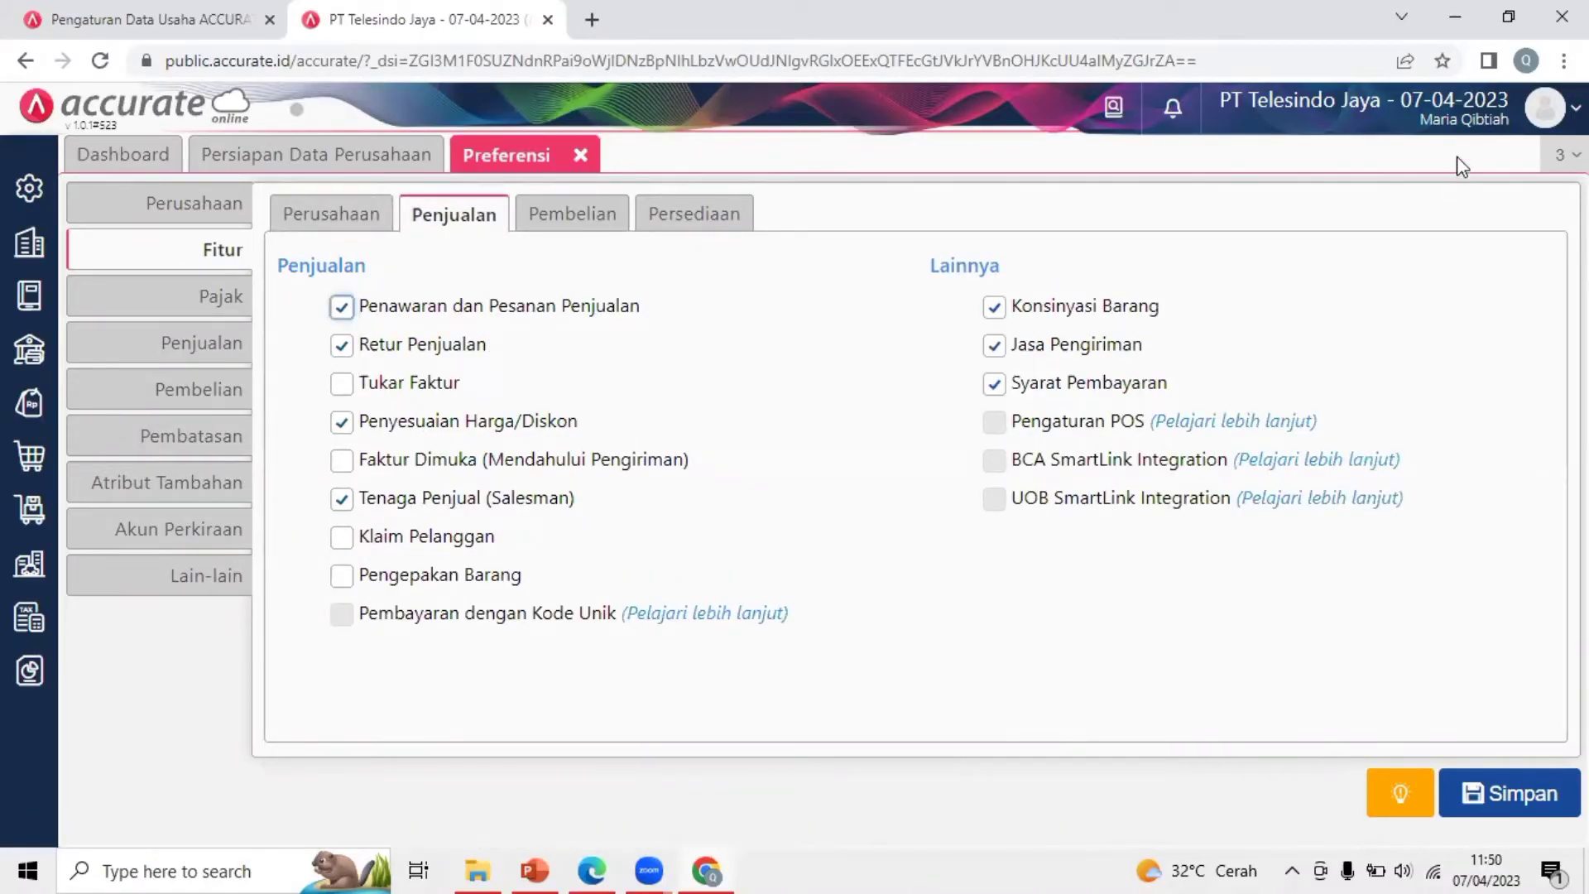
click(1514, 23)
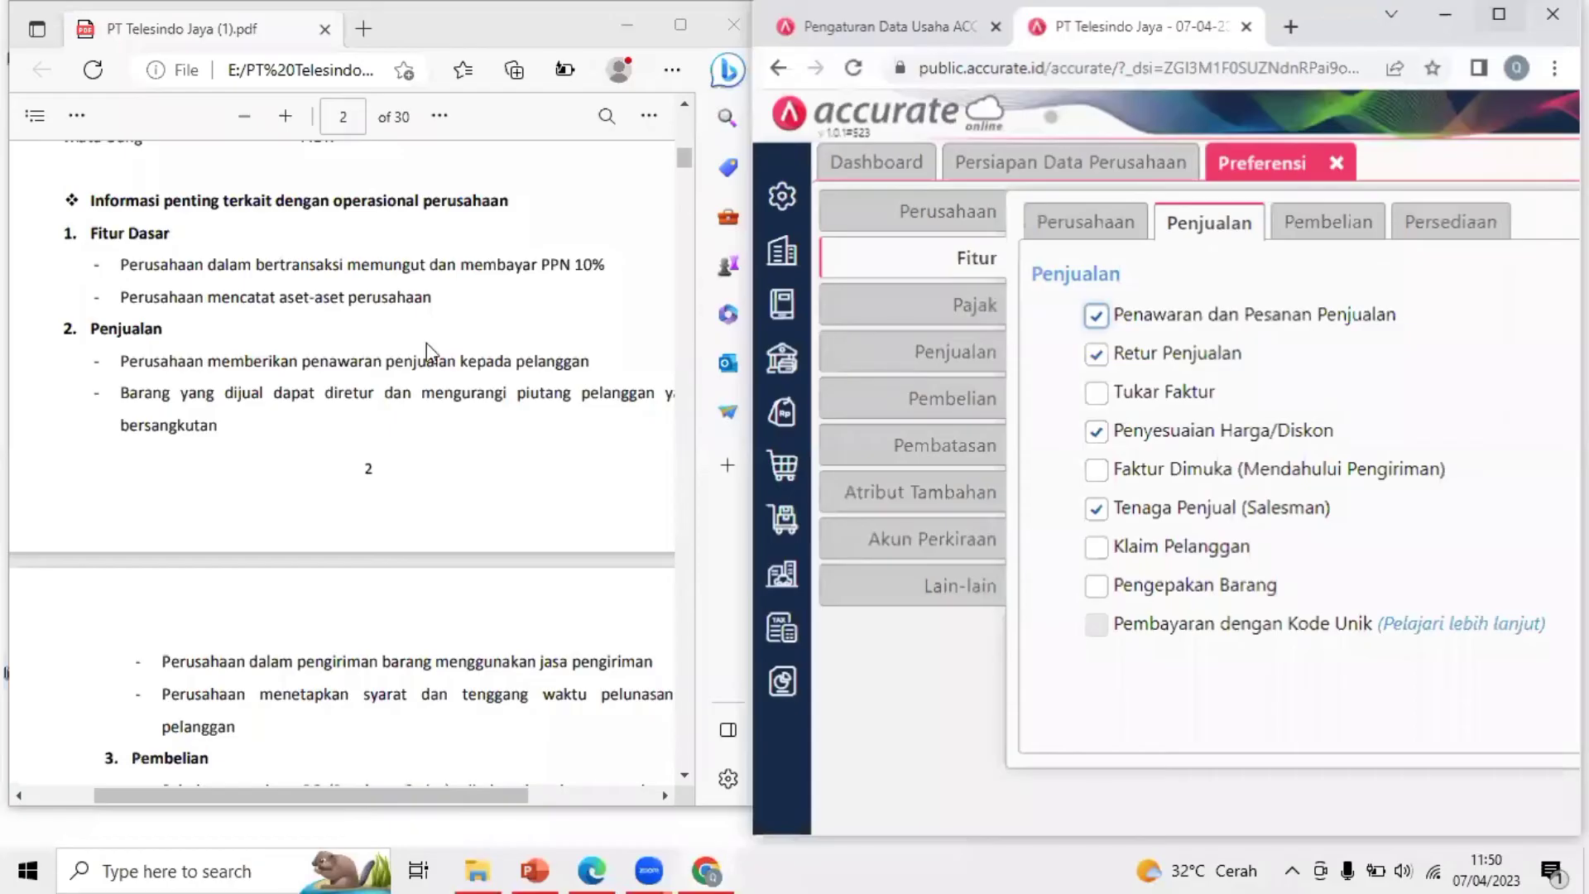
click(116, 265)
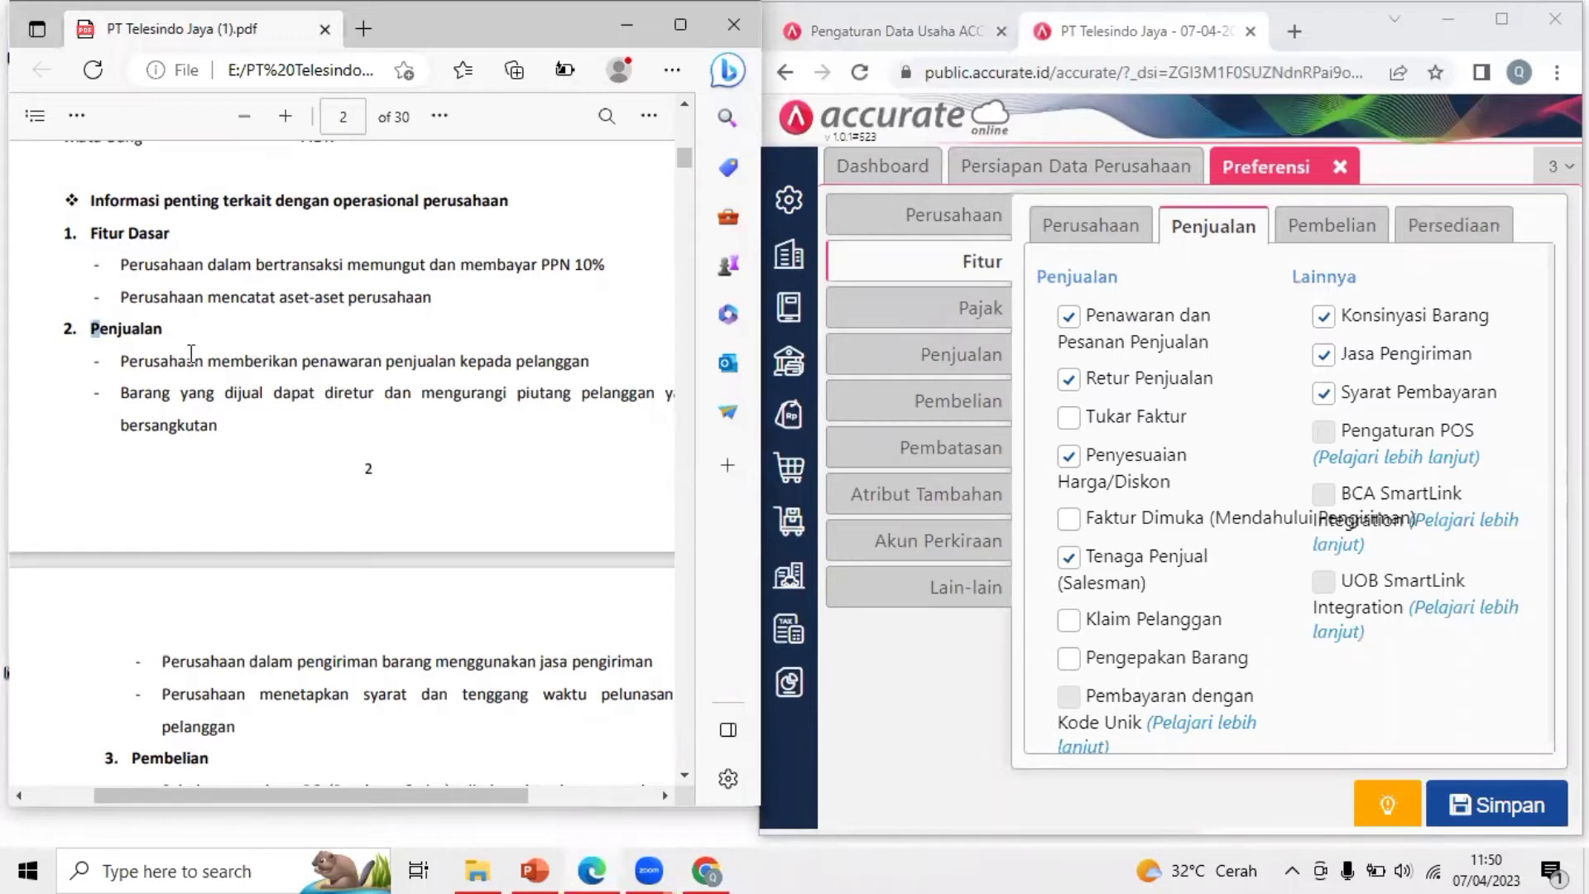
drag(191, 353, 194, 361)
click(177, 391)
drag(128, 362, 315, 364)
click(410, 365)
click(1504, 31)
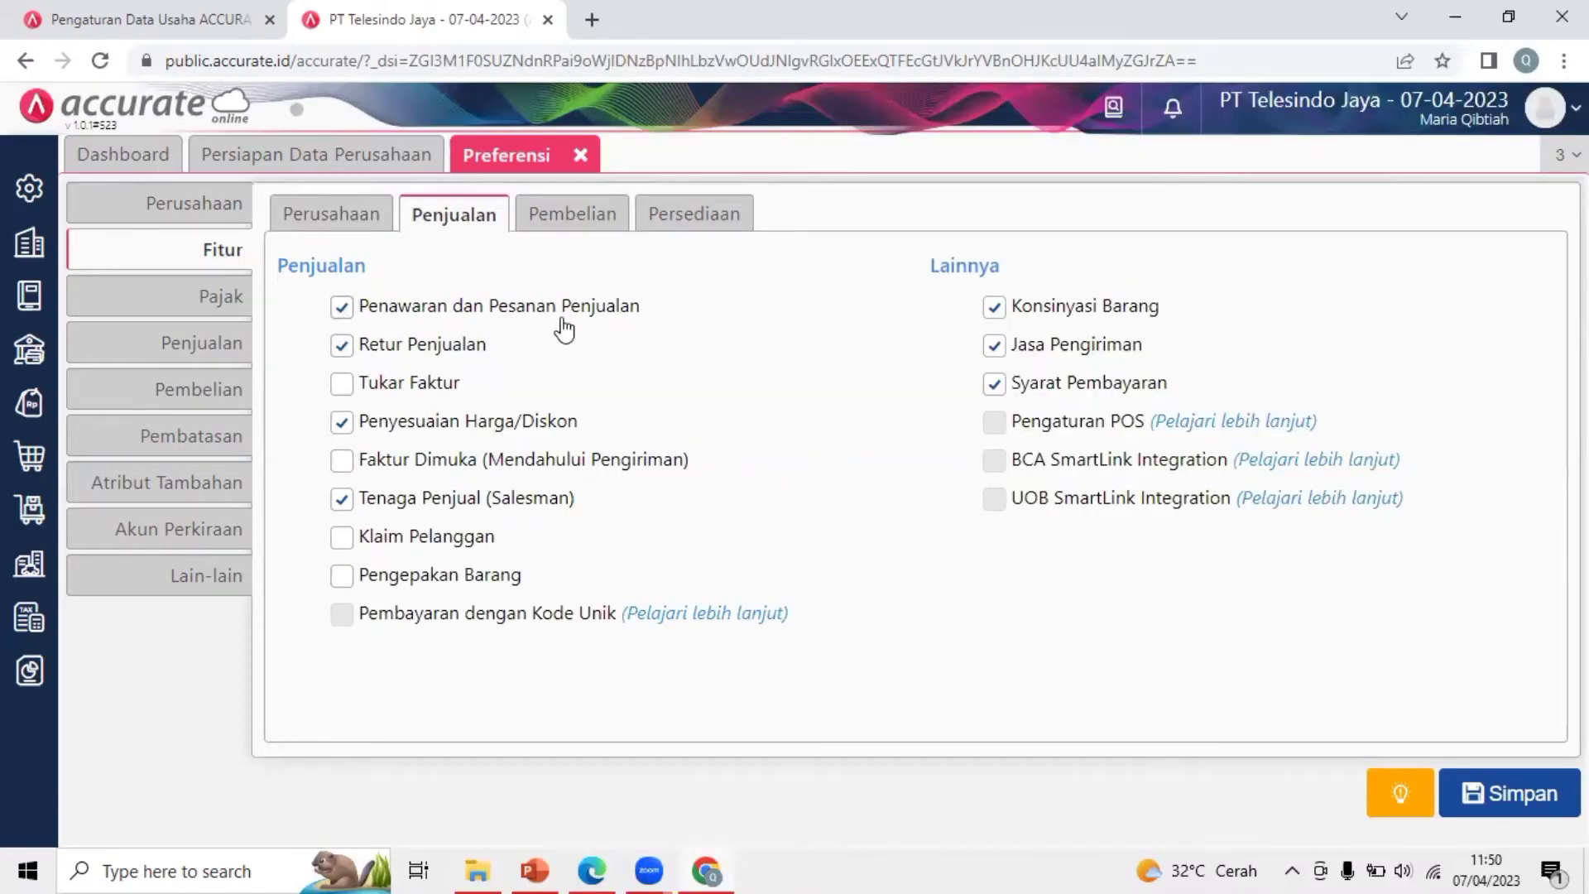
Switch off sales returns, price adjustments, salesperson, goods consignment, shipping services and payment terms
click(342, 346)
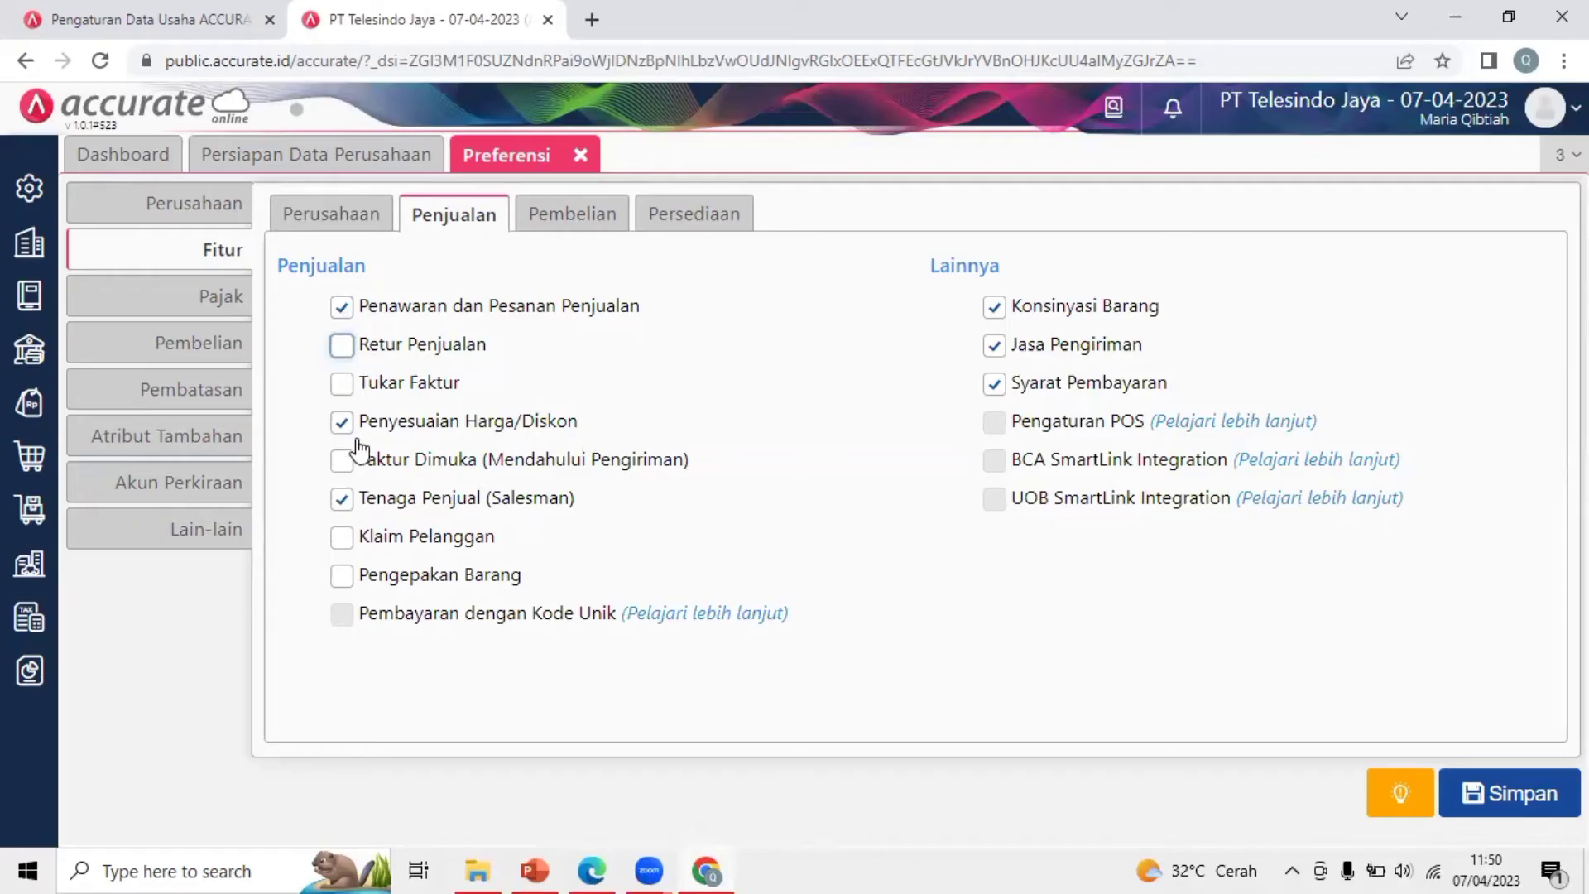
click(342, 422)
click(343, 498)
click(994, 307)
click(993, 345)
click(993, 383)
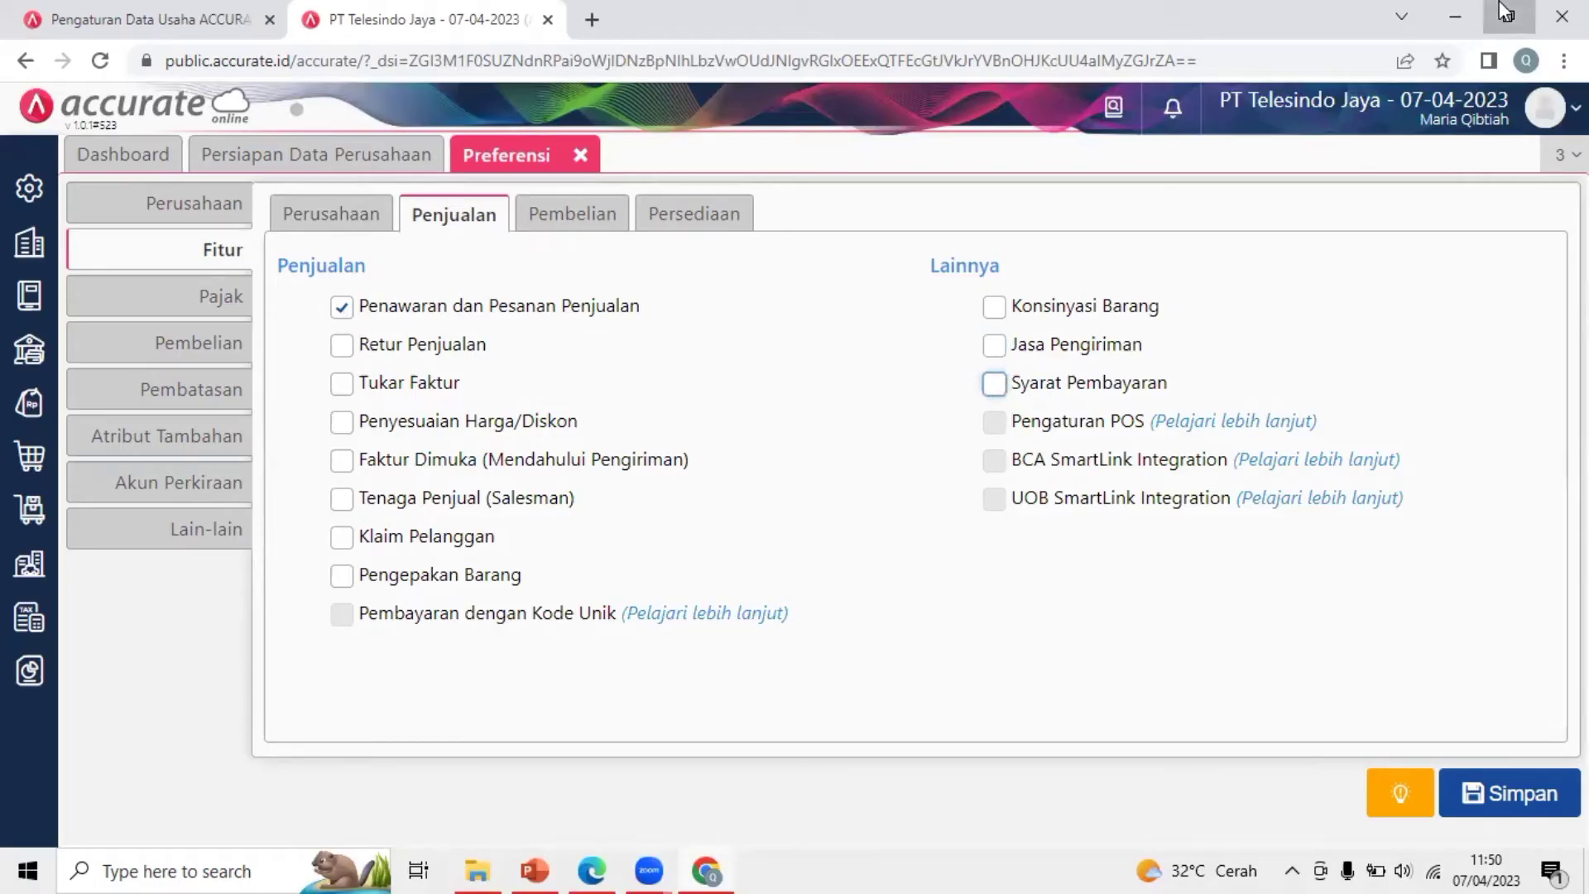
Turn sales returns back on after confirming the returns requirement in the guide
click(1503, 12)
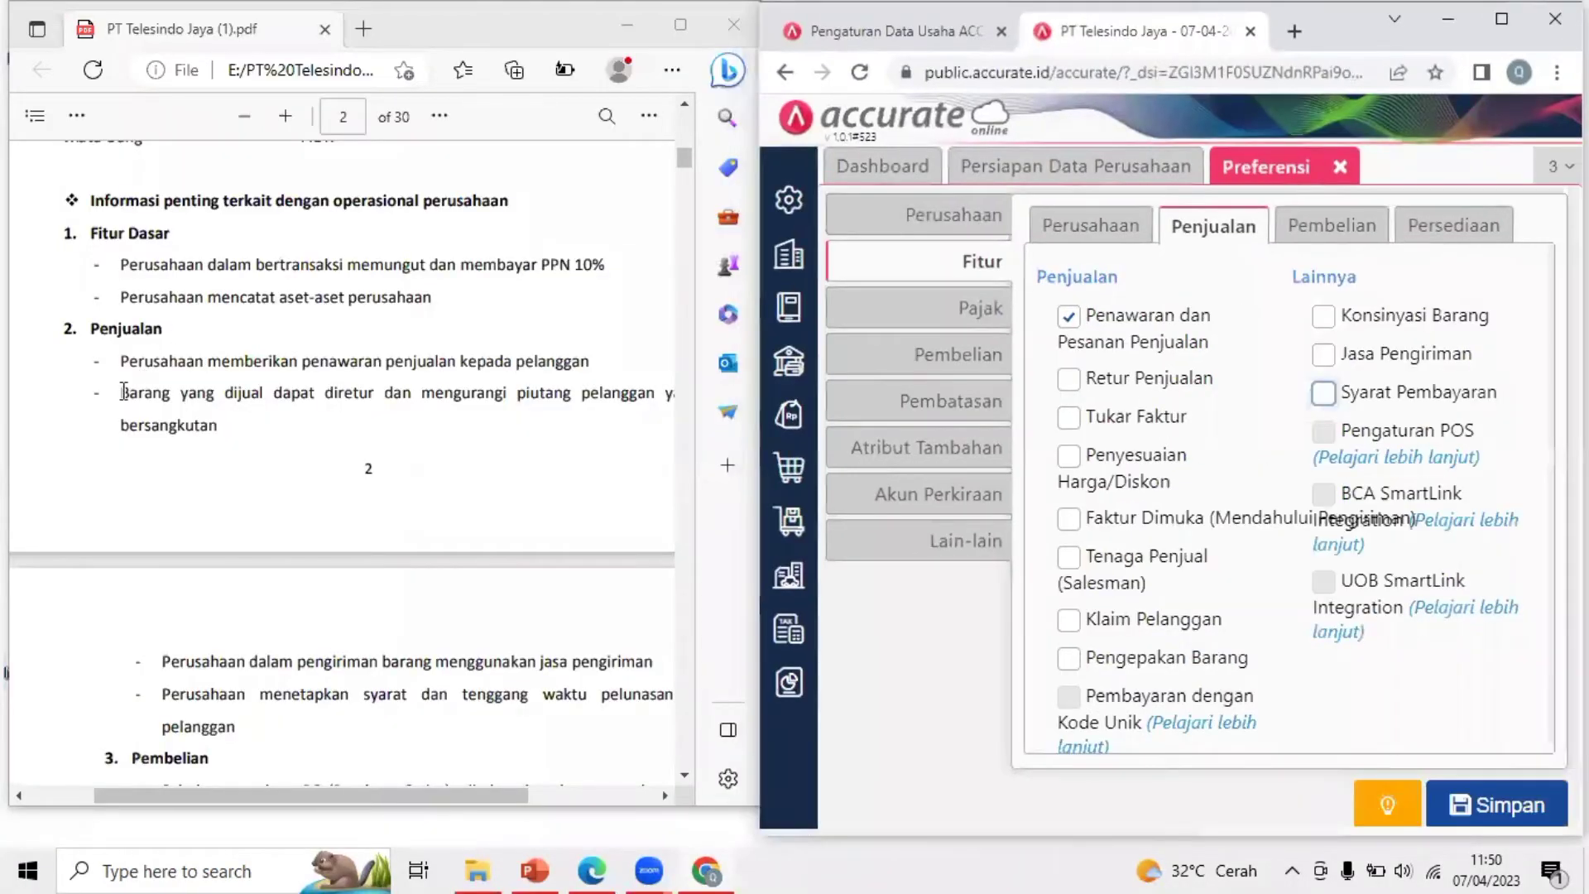
double_click(124, 392)
drag(302, 404, 209, 432)
click(209, 432)
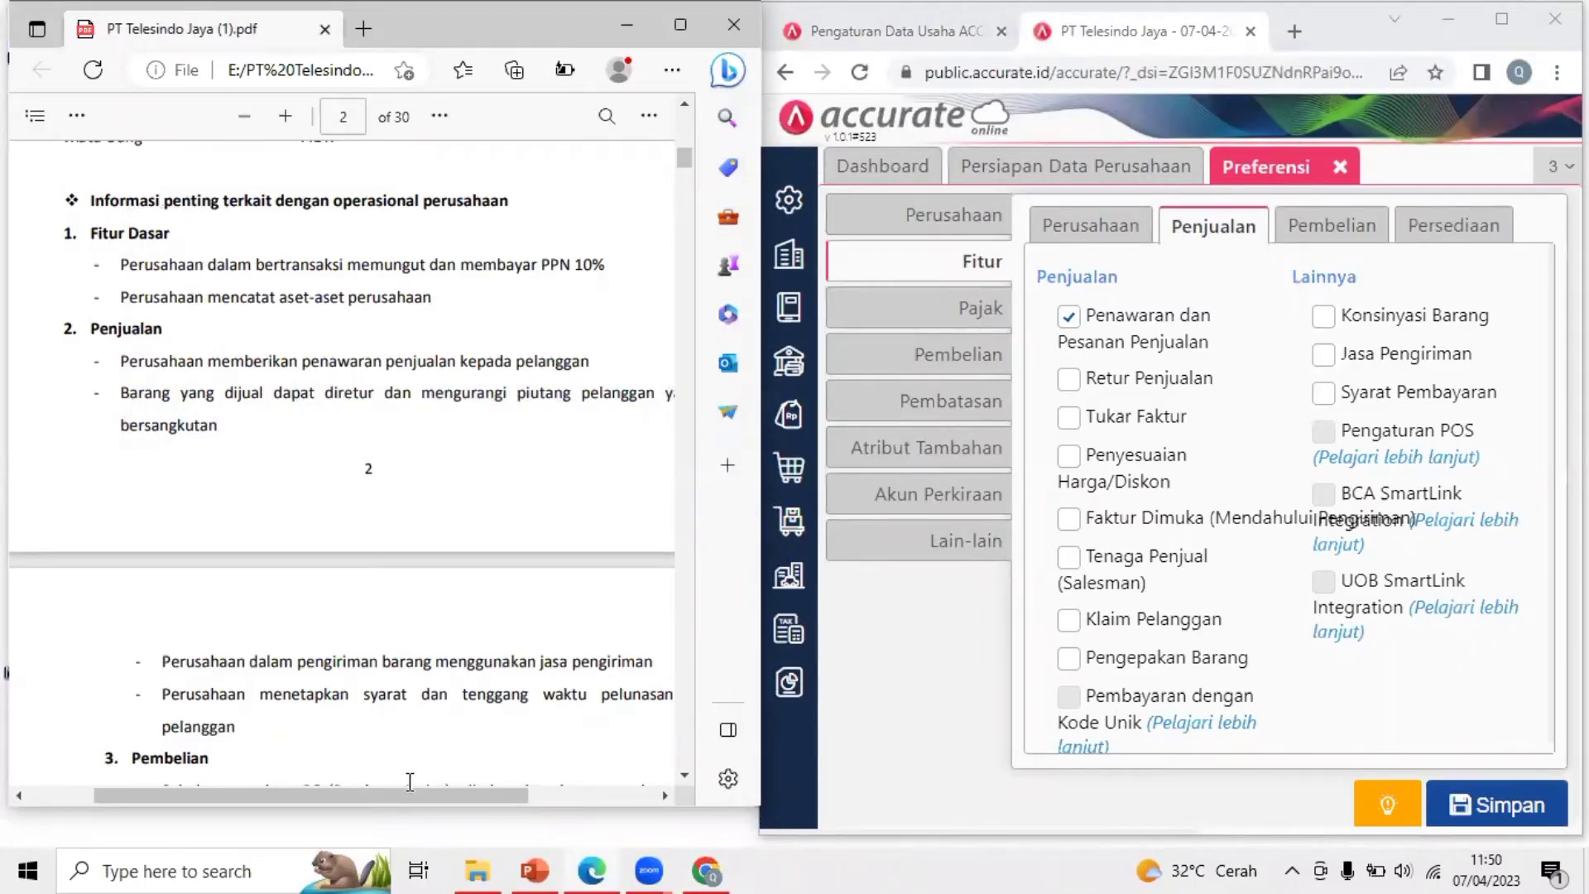
scroll(457, 801, right, 2)
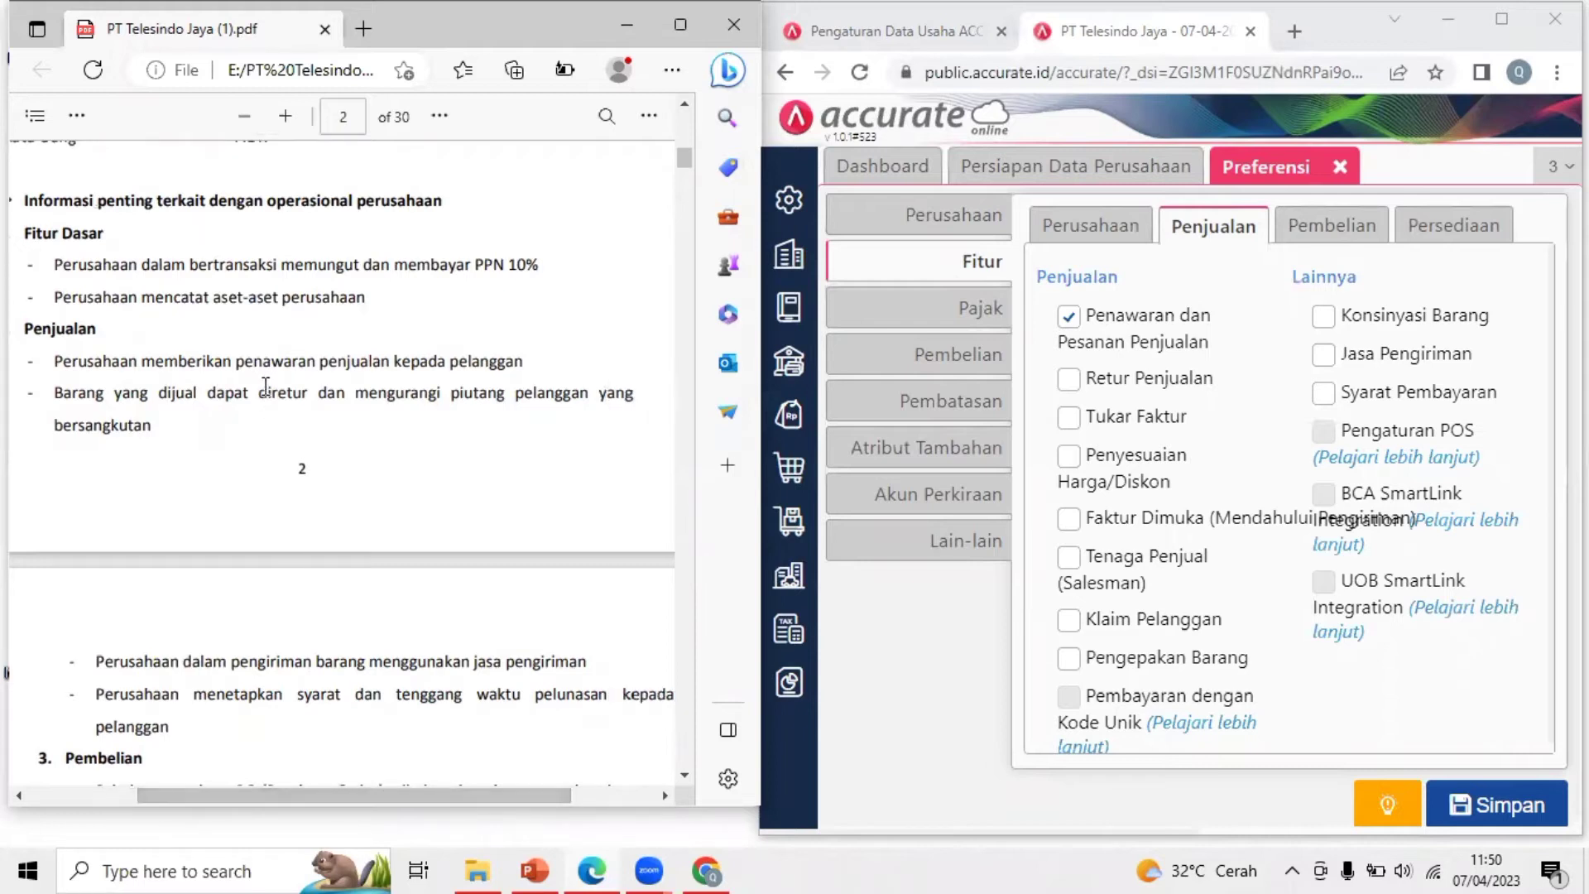
drag(258, 392, 499, 391)
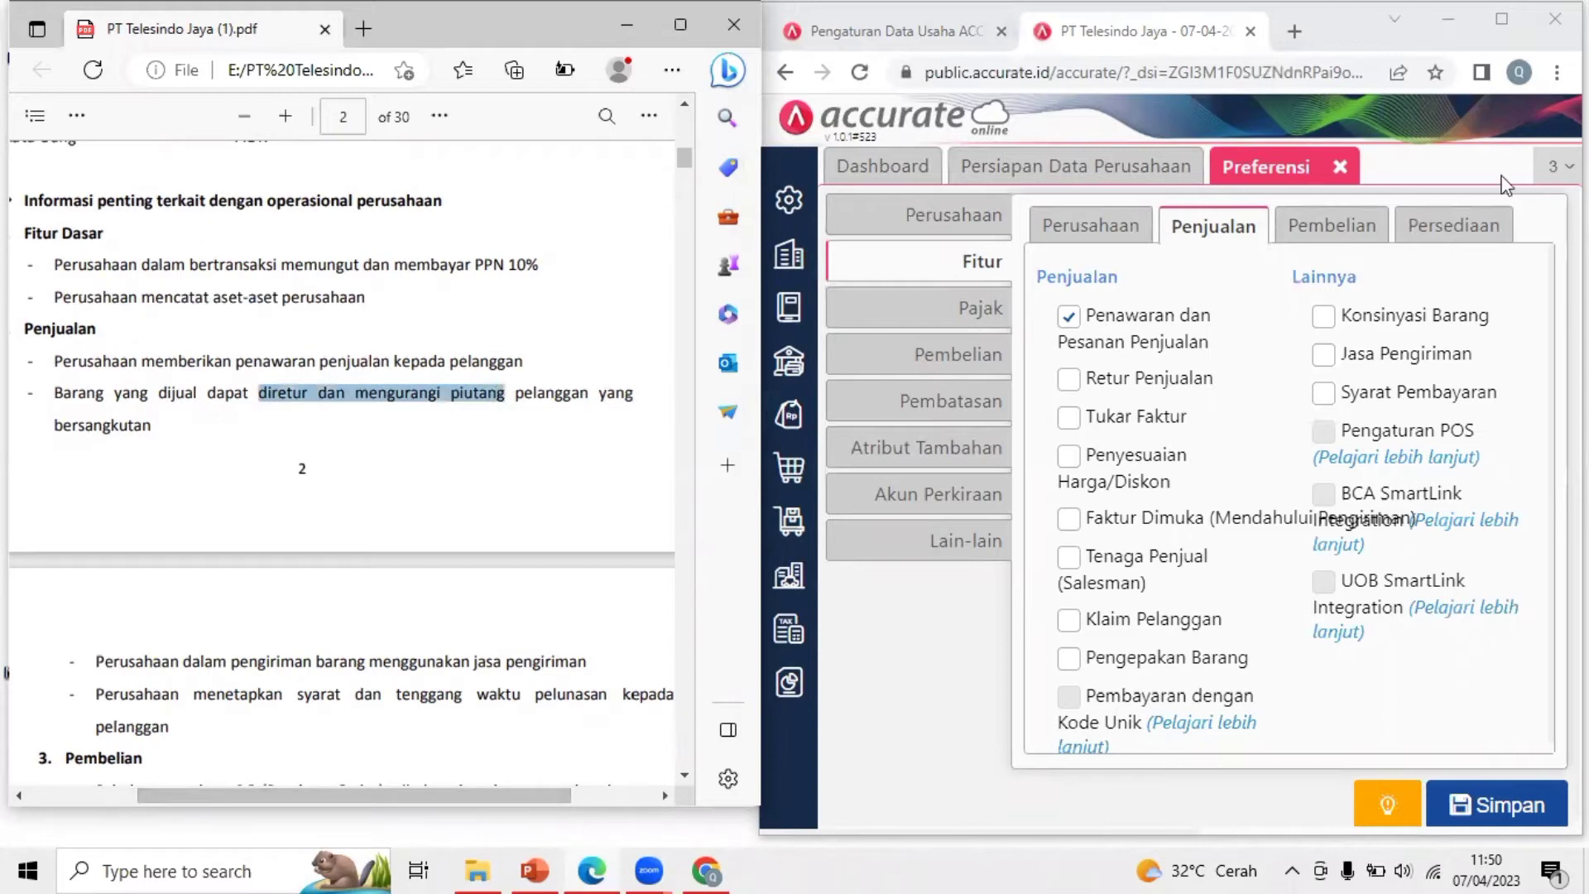
click(1504, 25)
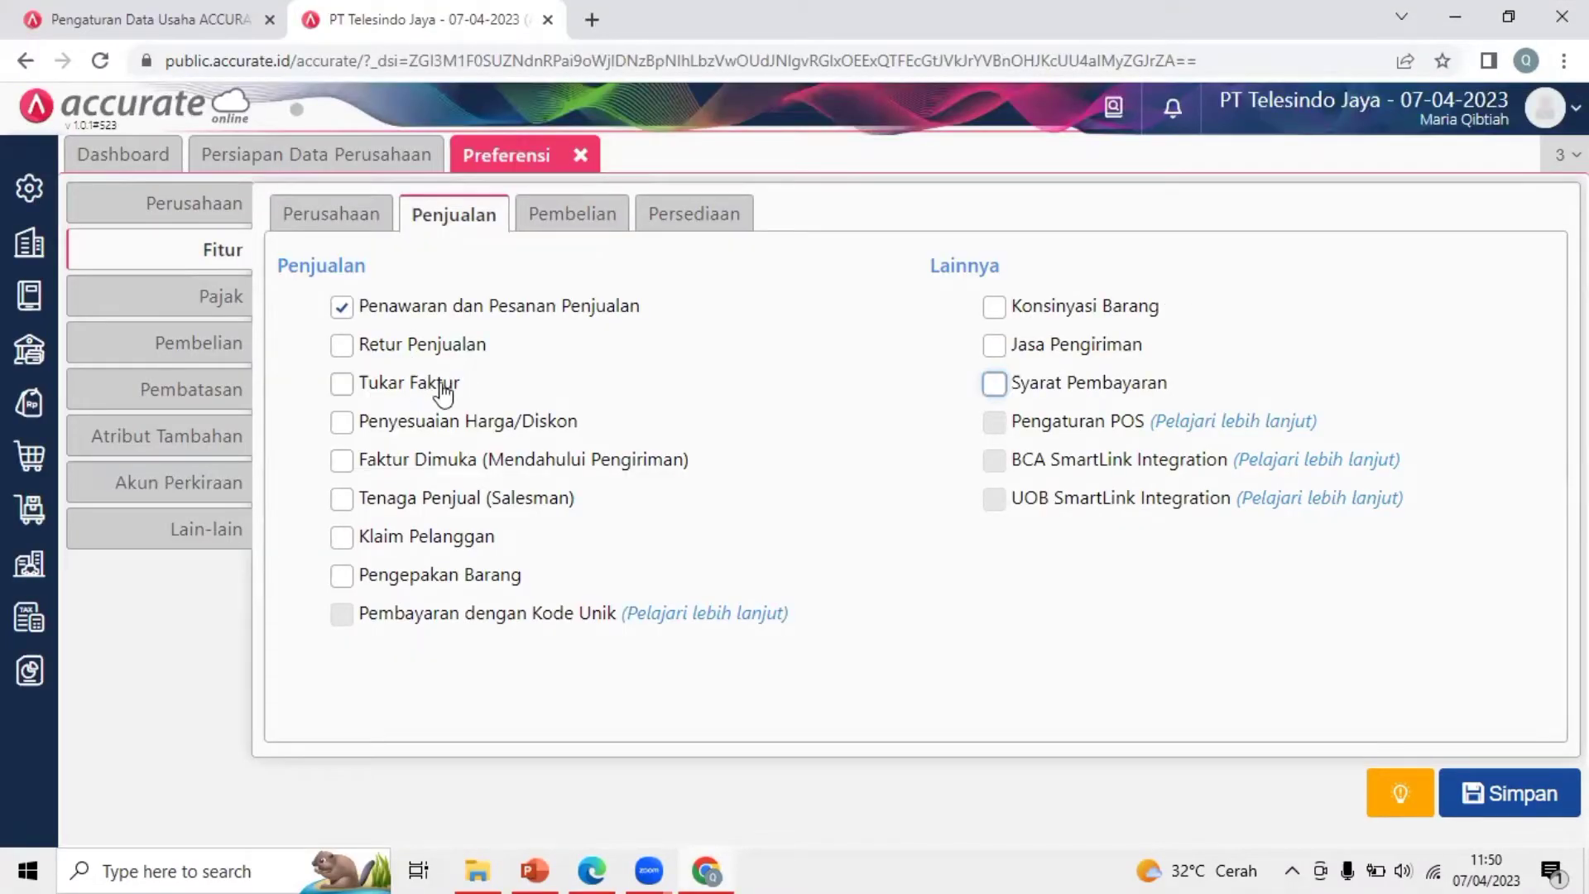
click(341, 345)
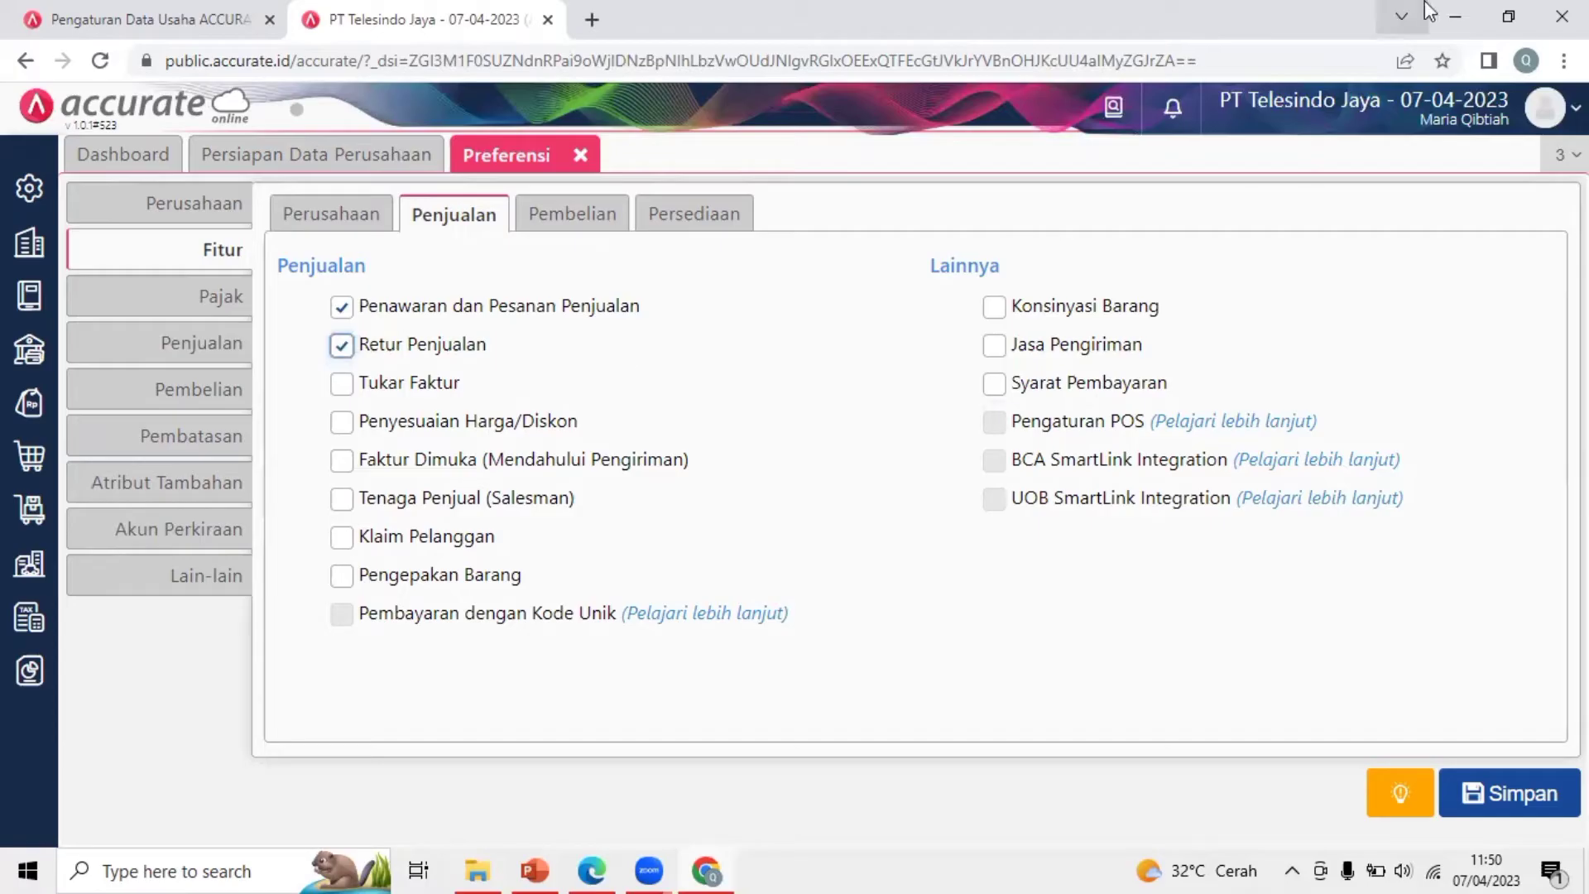
Enable Jasa Pengiriman after checking the shipping-service requirement in the PDF
click(1507, 16)
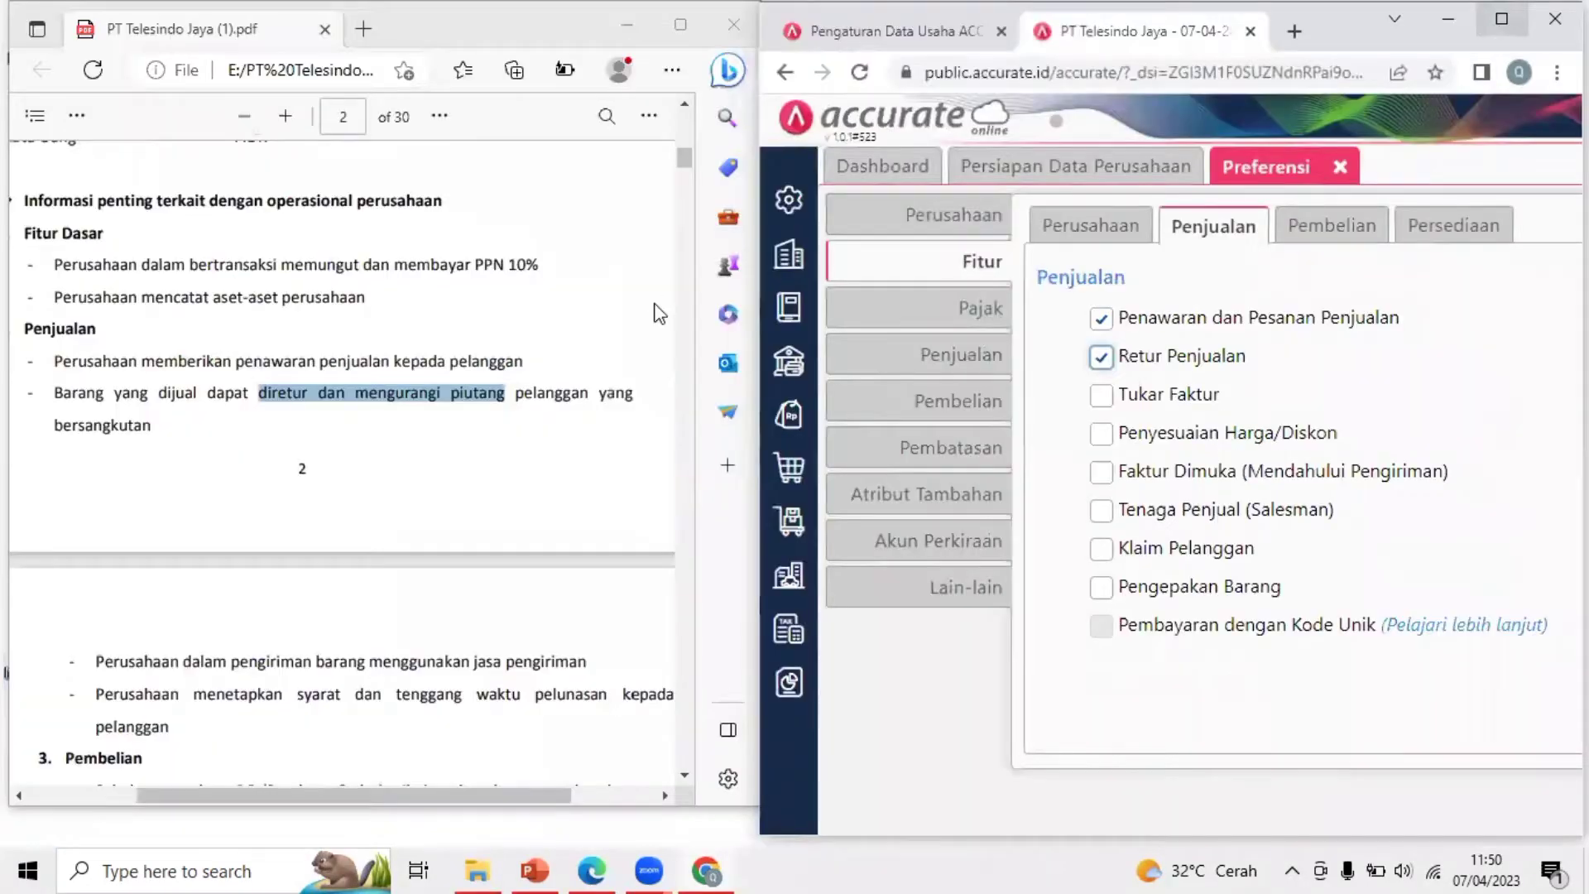
click(299, 523)
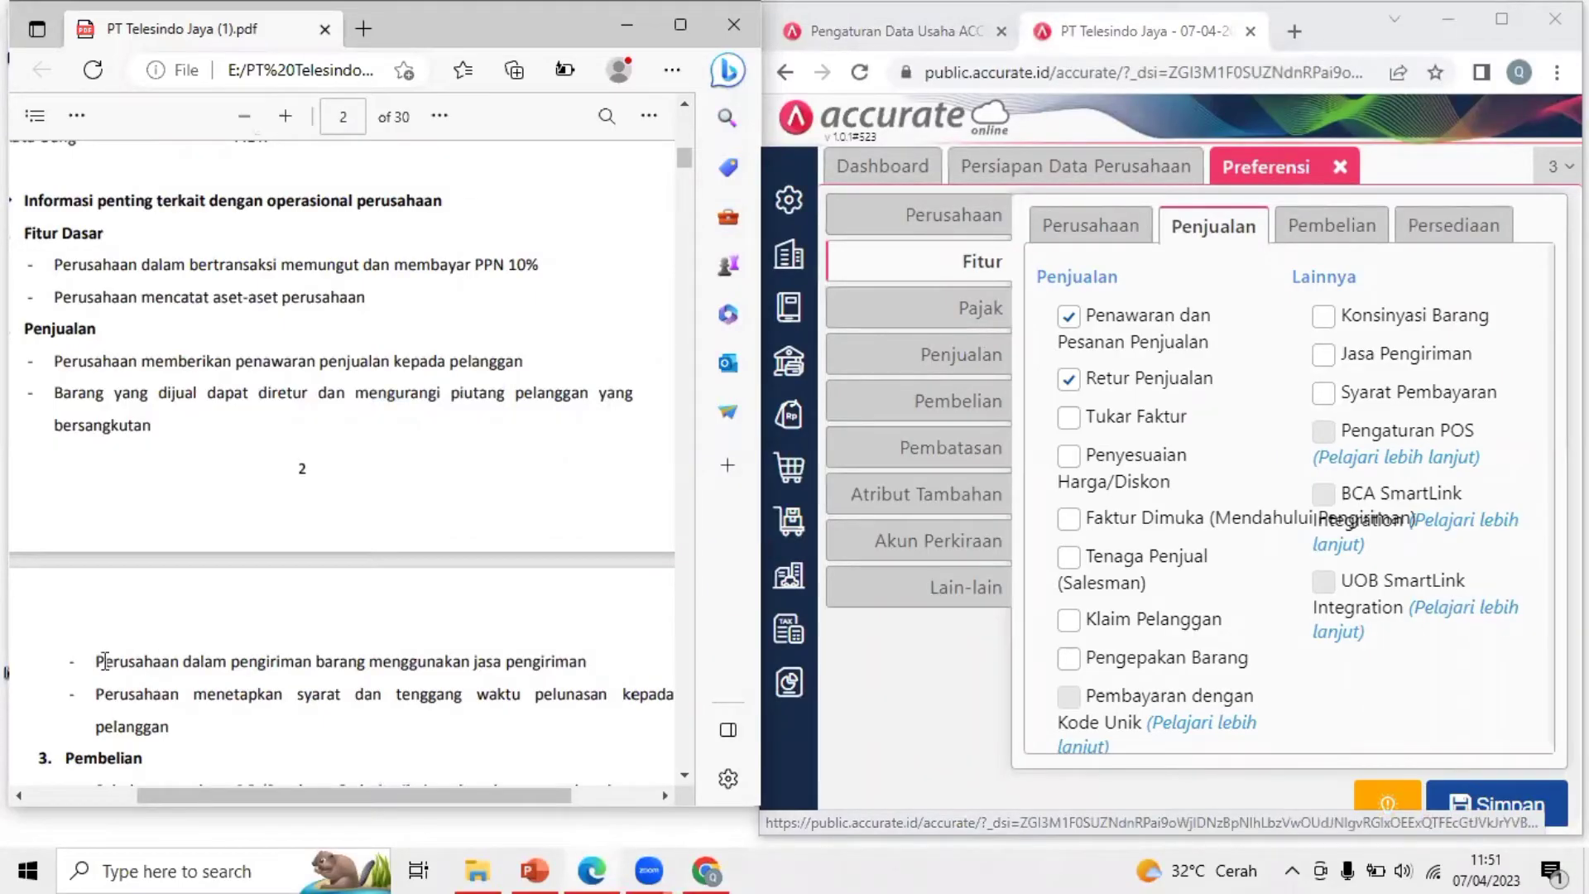
drag(104, 661, 603, 662)
click(379, 286)
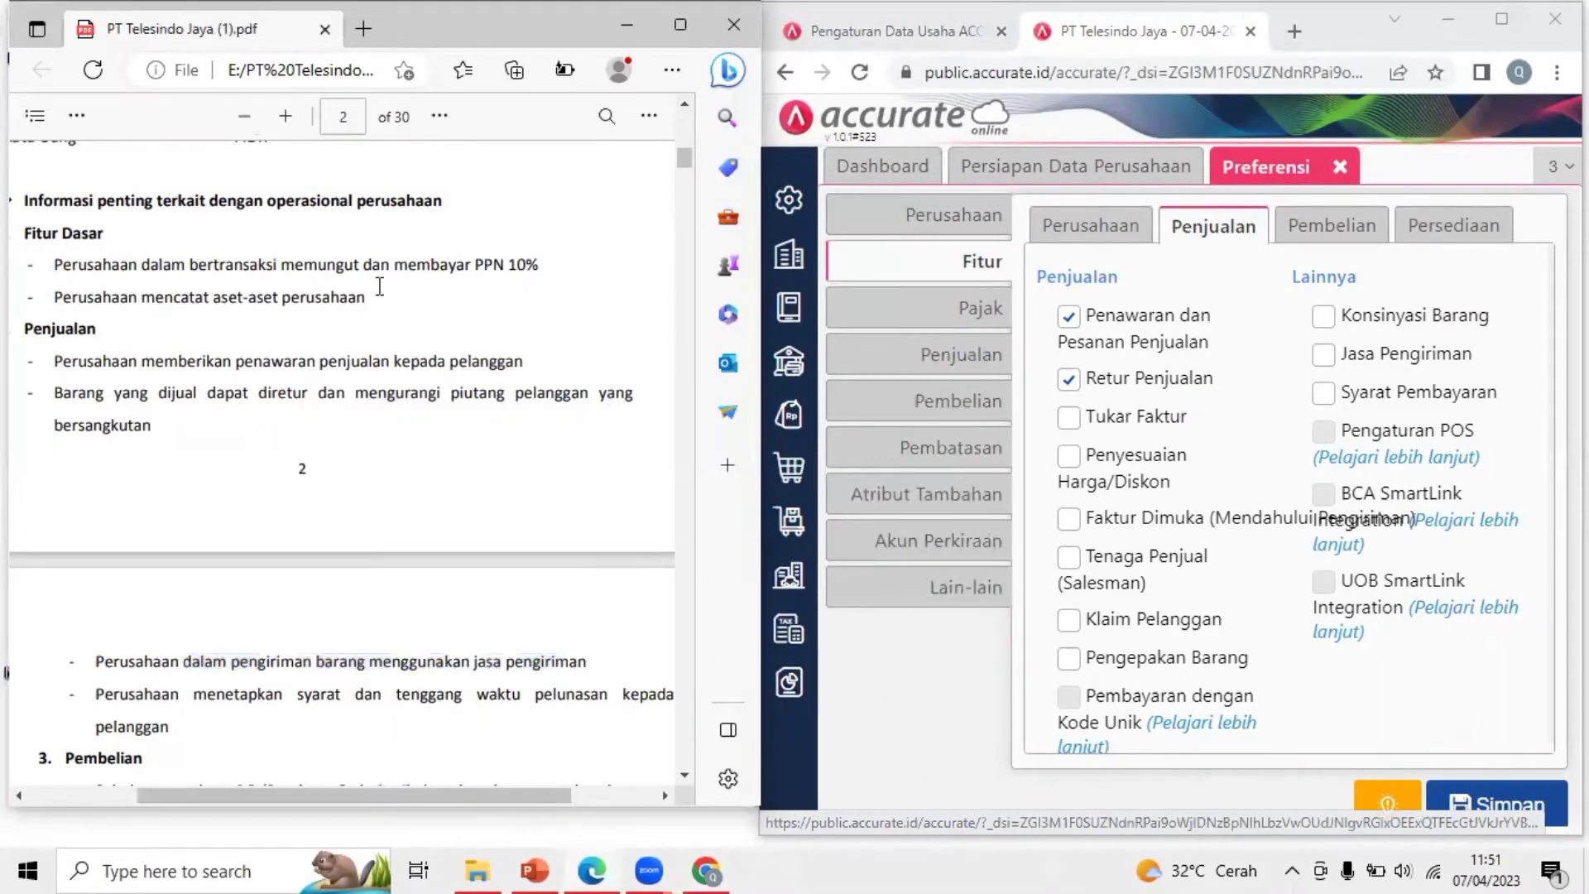
click(286, 120)
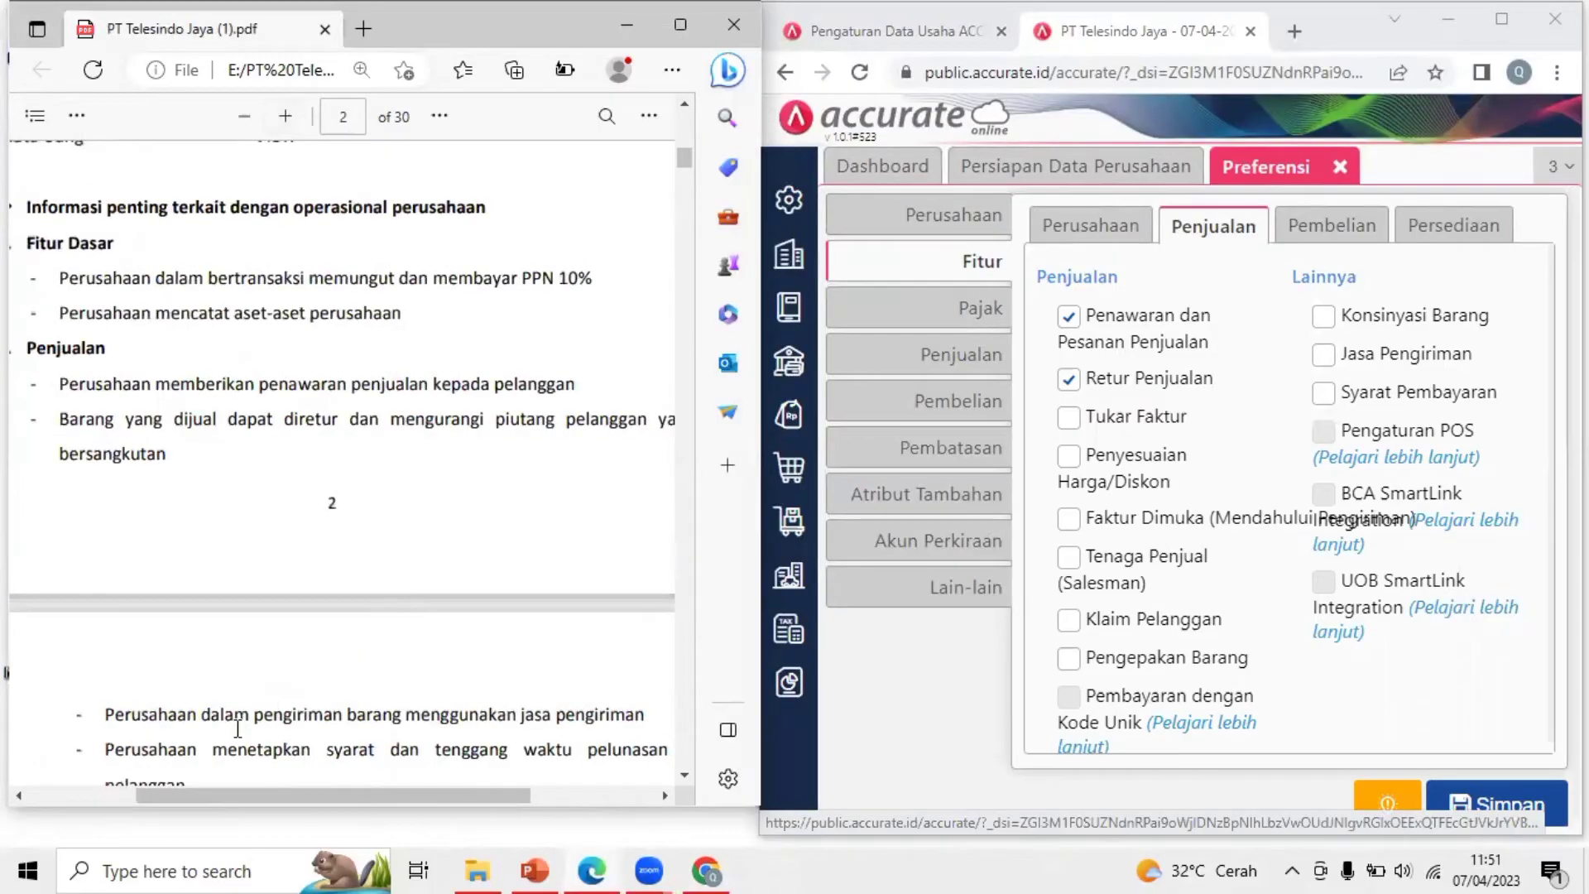
click(250, 117)
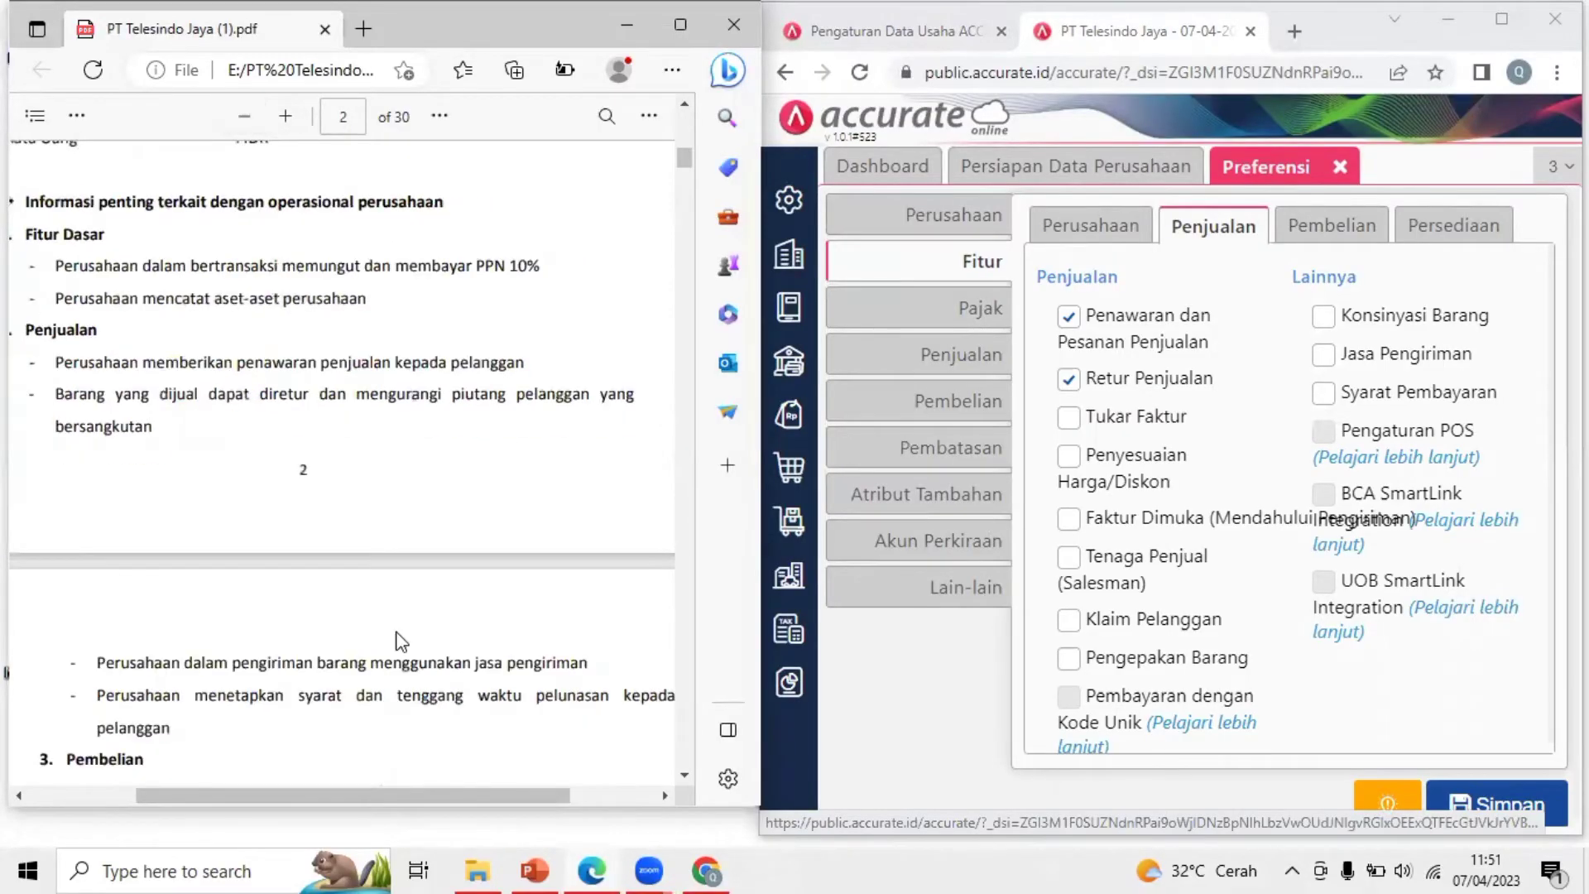
drag(97, 662, 588, 662)
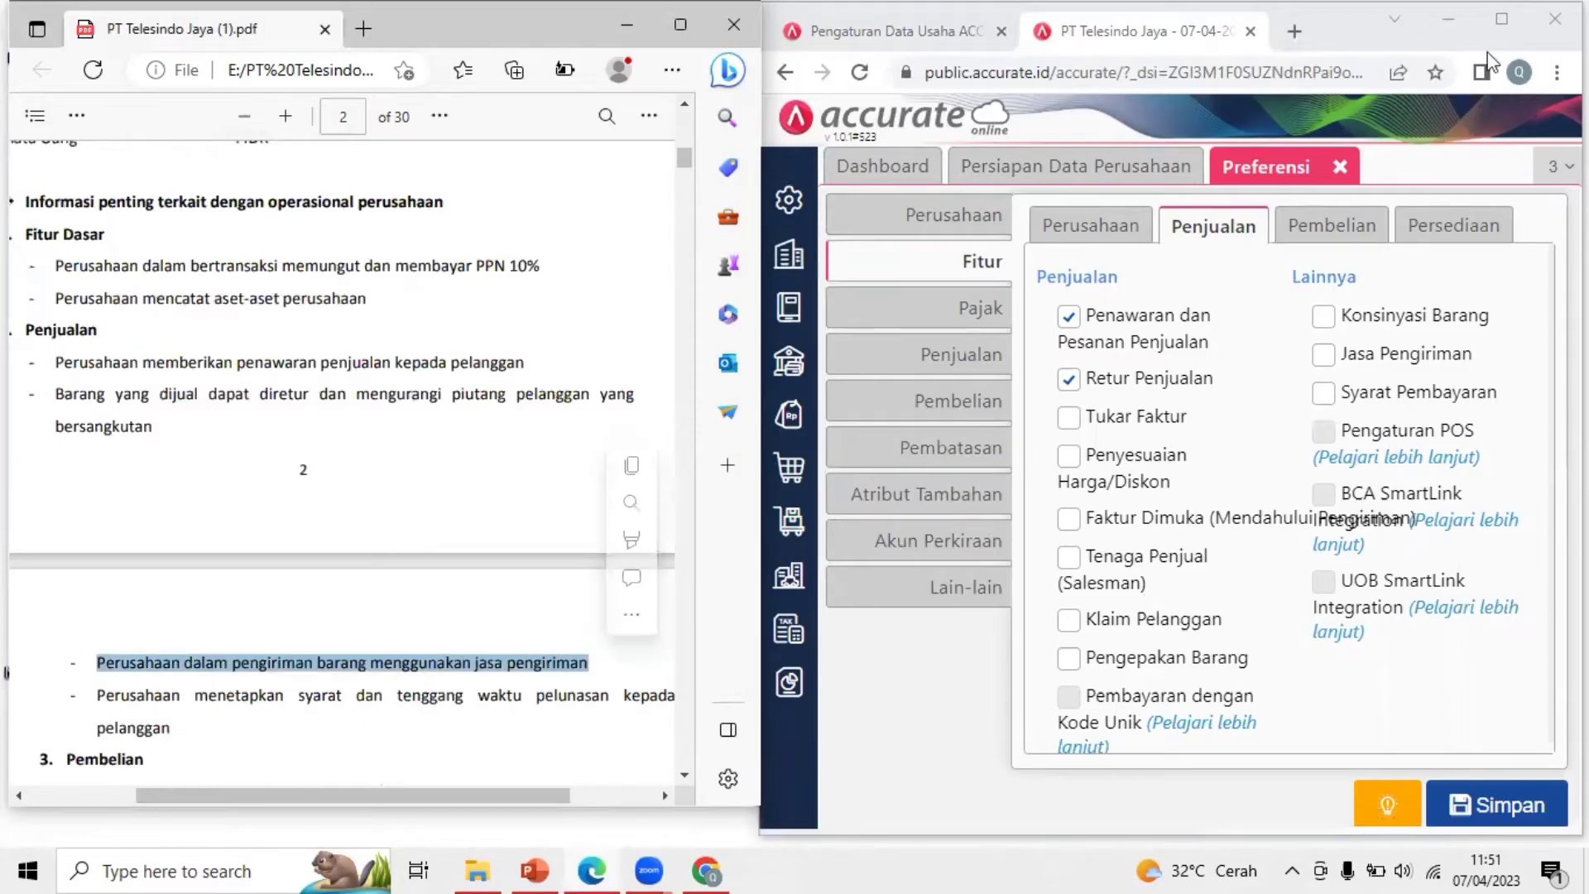
click(1501, 18)
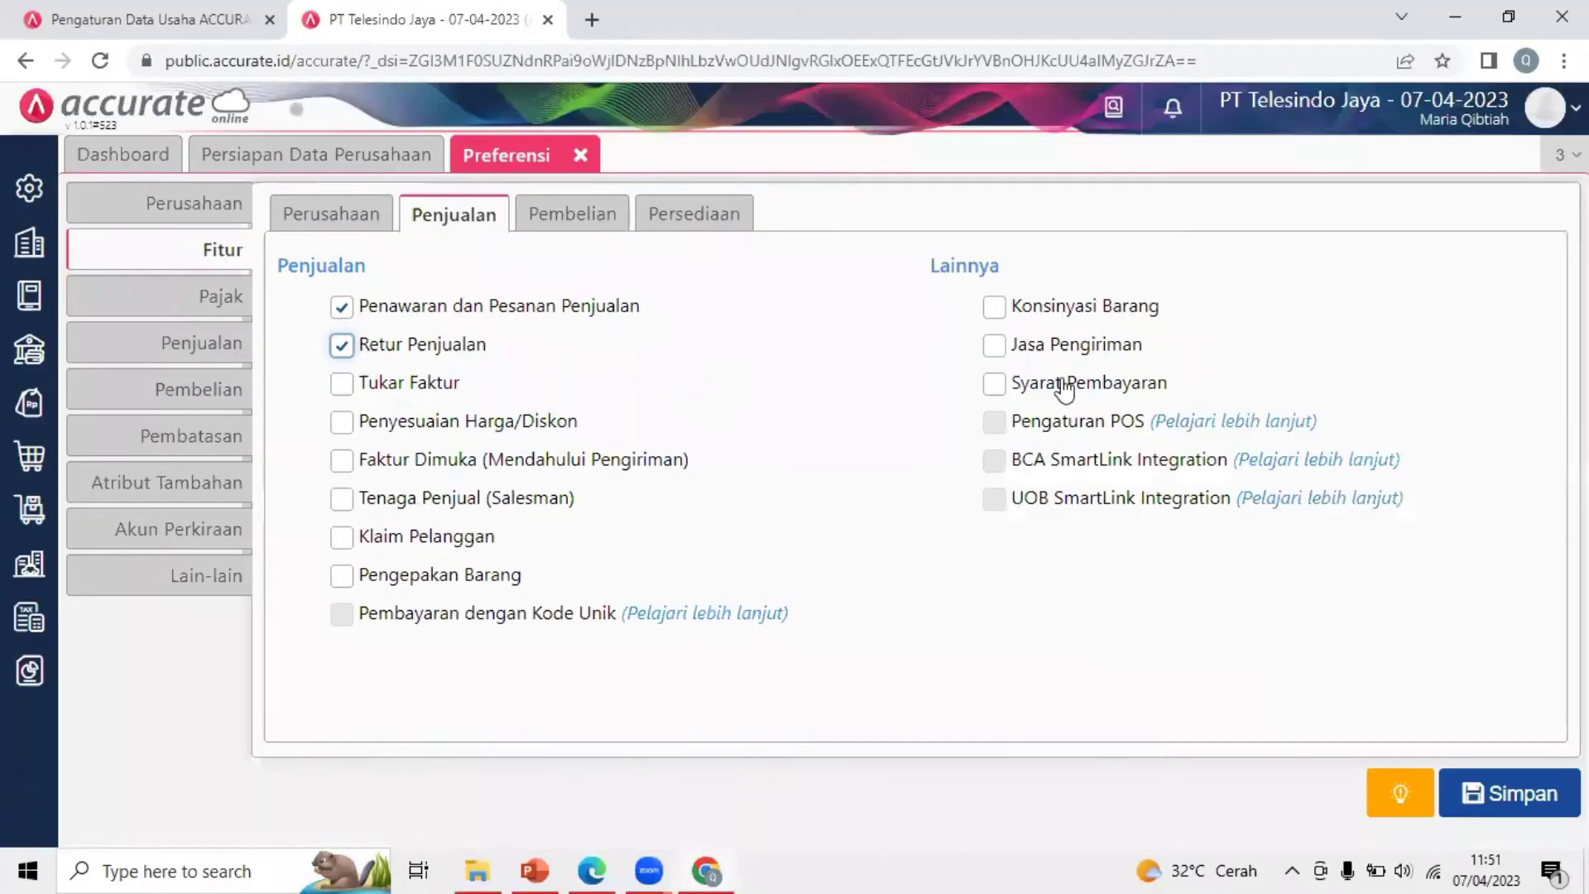
click(995, 348)
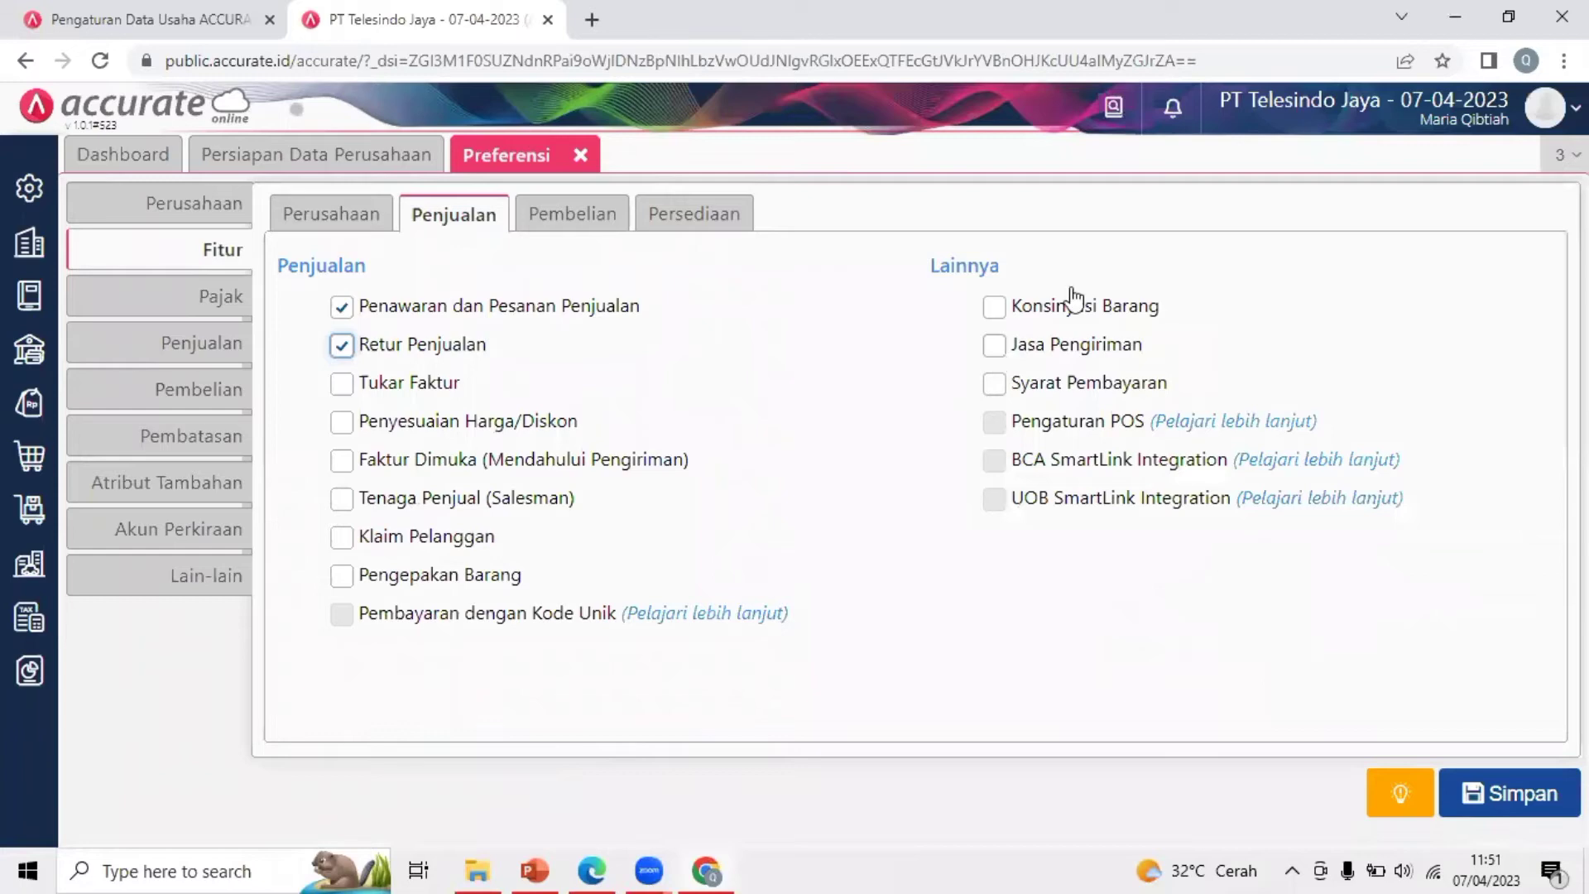
Enable Syarat Pembayaran after checking the payment-terms requirement in the PDF
click(1509, 17)
click(318, 721)
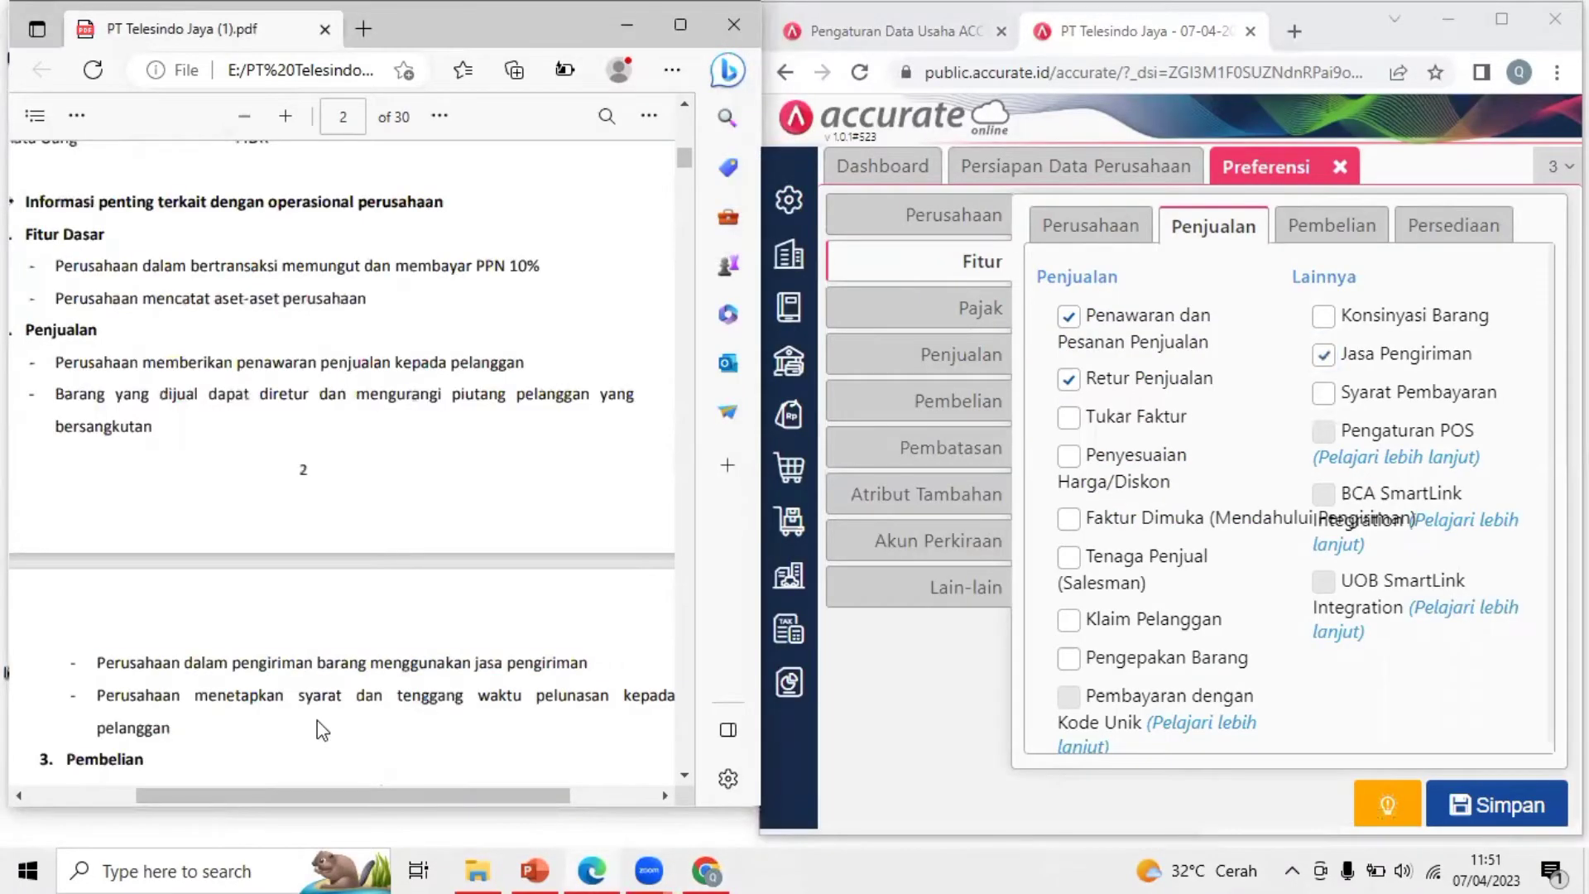
scroll(316, 720, down, 3)
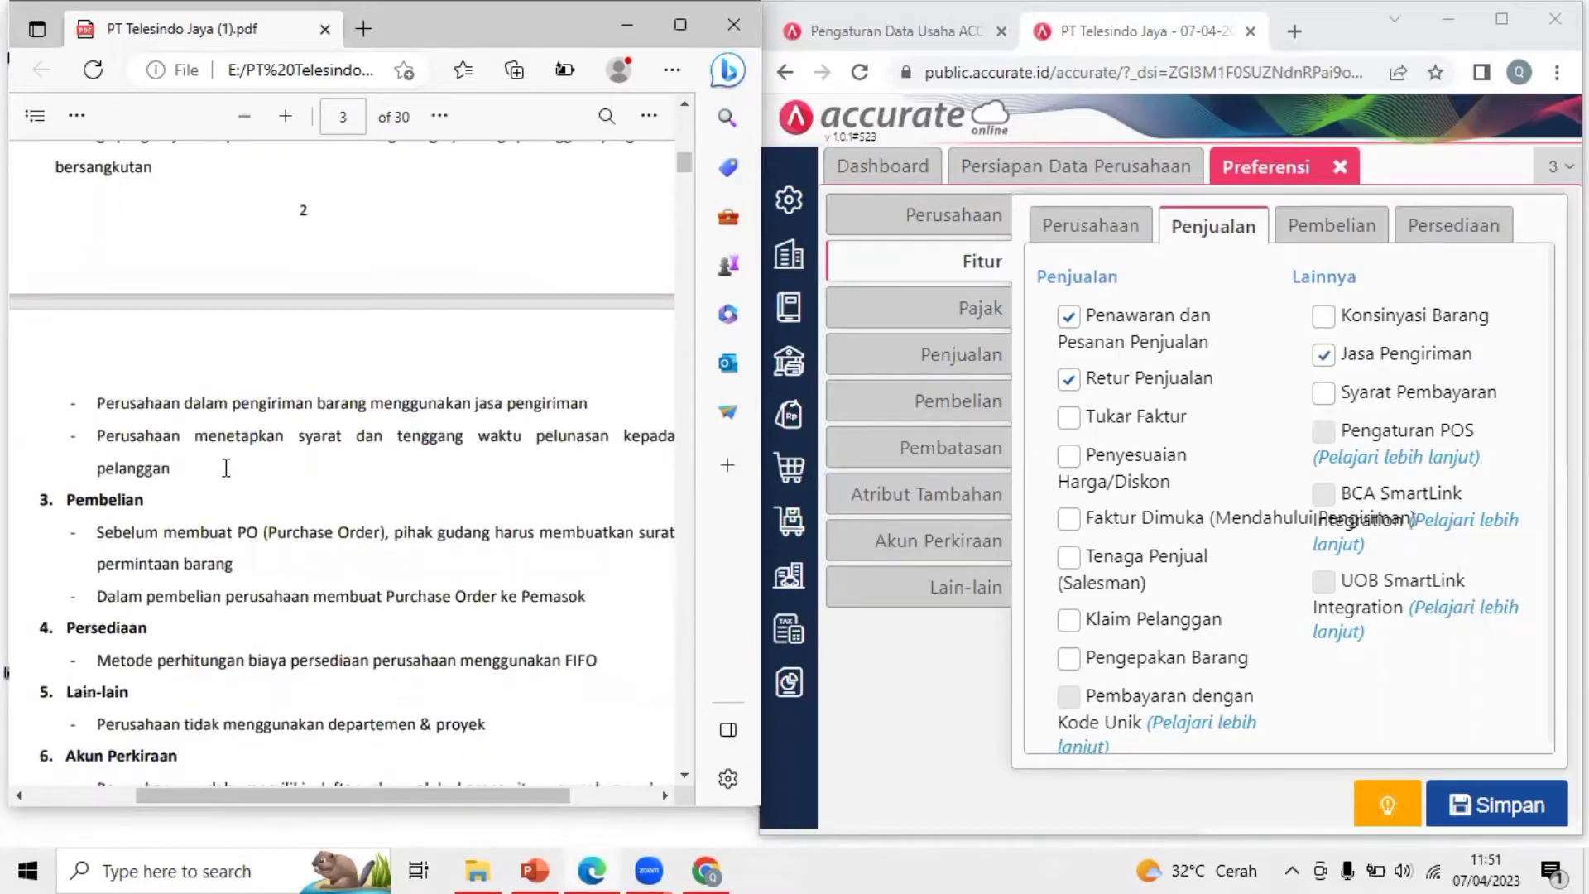
triple_click(265, 468)
click(583, 258)
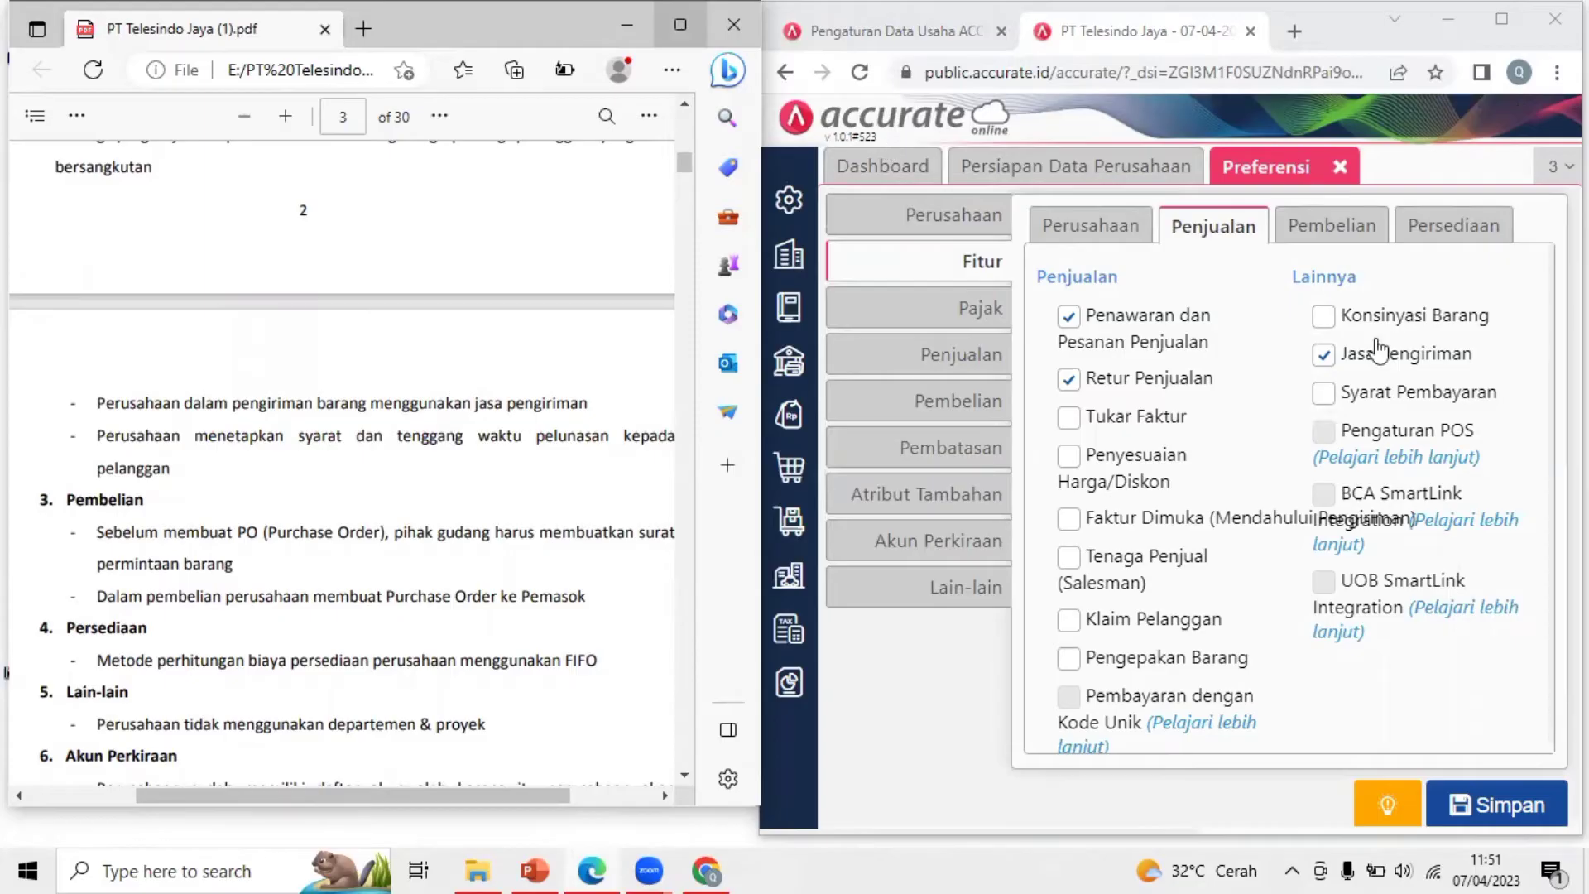
click(1353, 291)
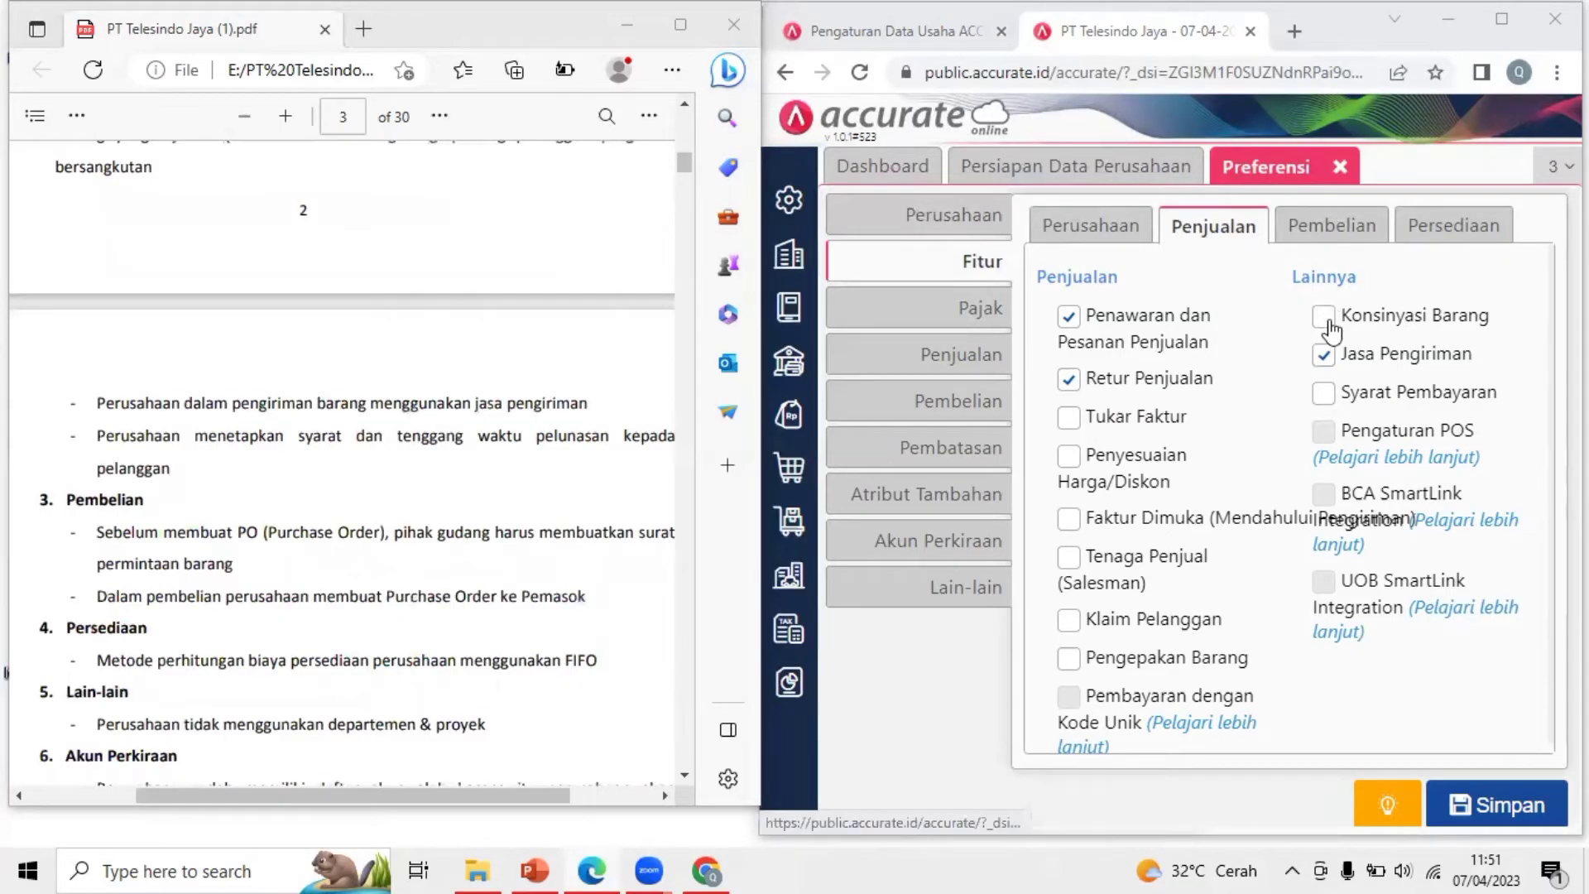
click(1494, 27)
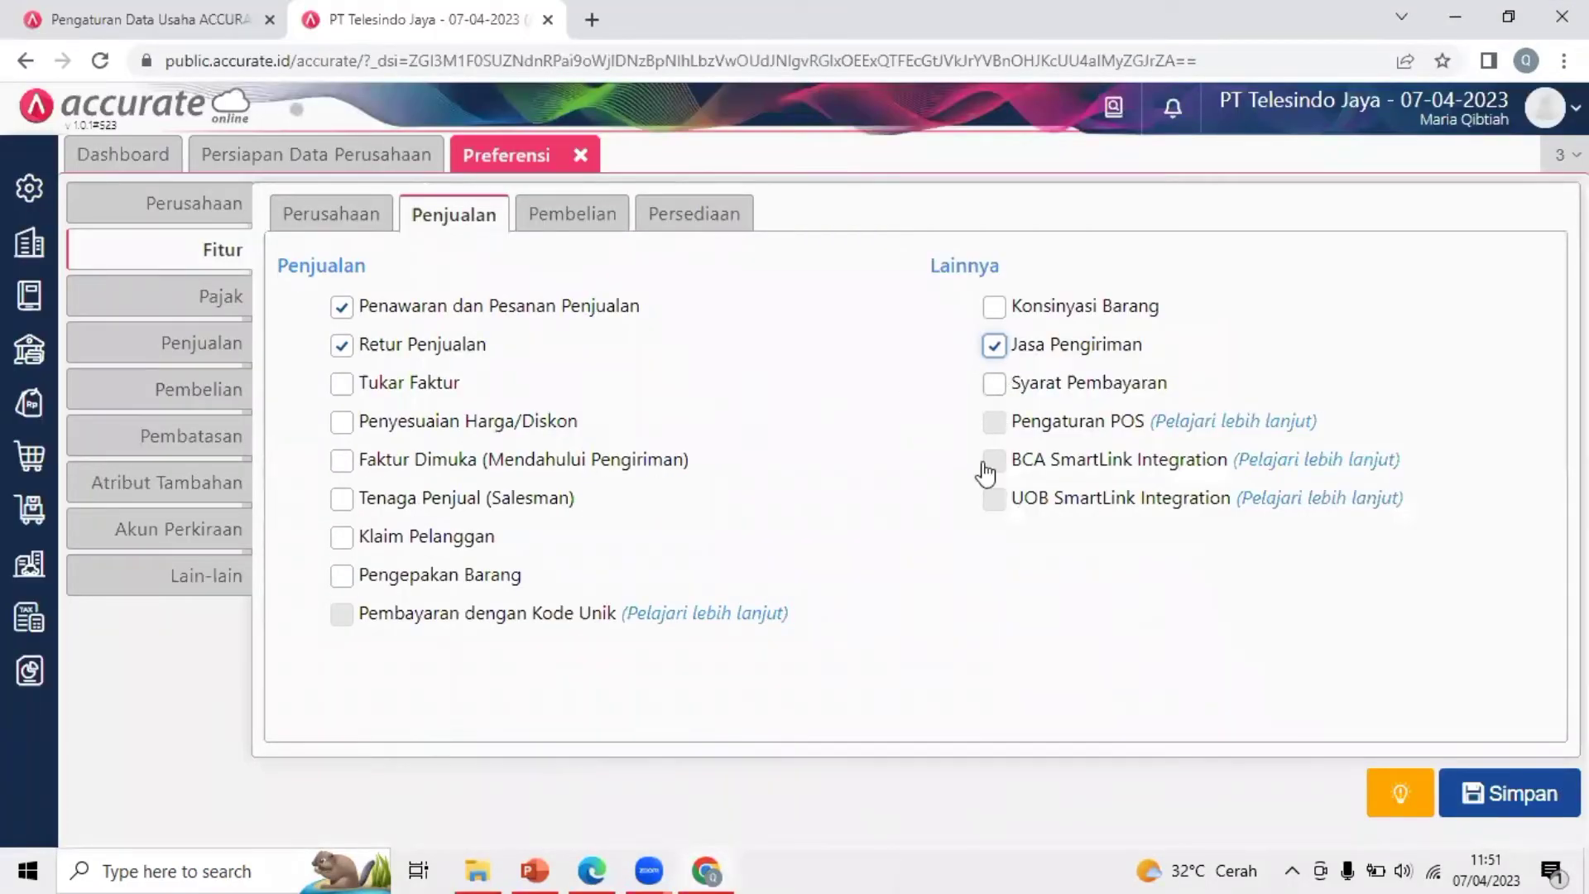
click(990, 385)
Open the Pembelian feature options and check the purchase-order requirement in the PDF
click(580, 225)
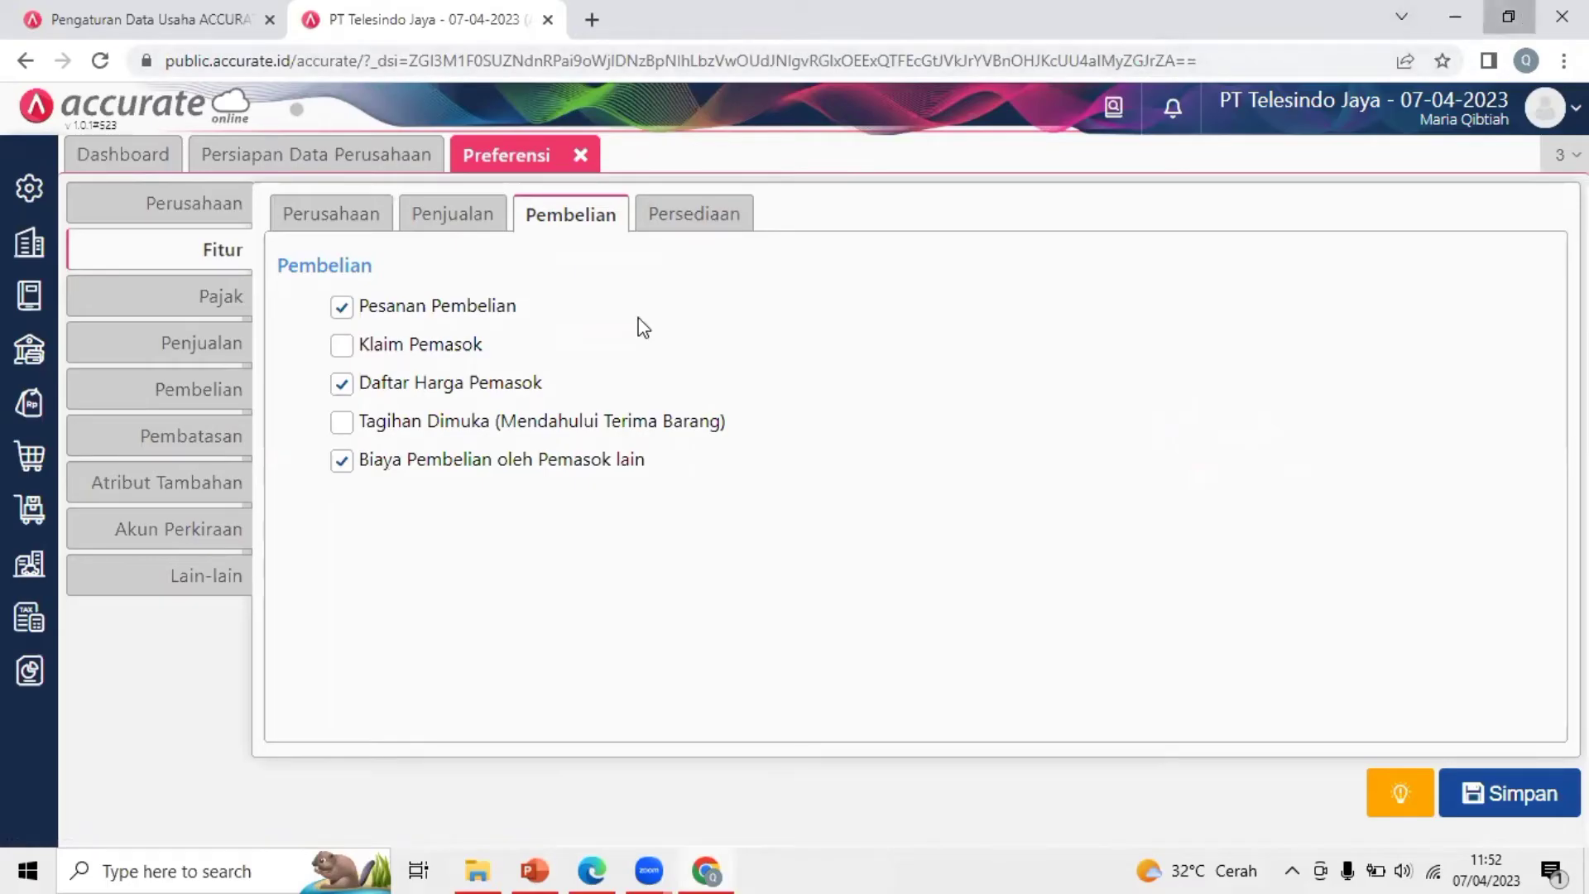
click(1523, 17)
scroll(399, 488, down, 2)
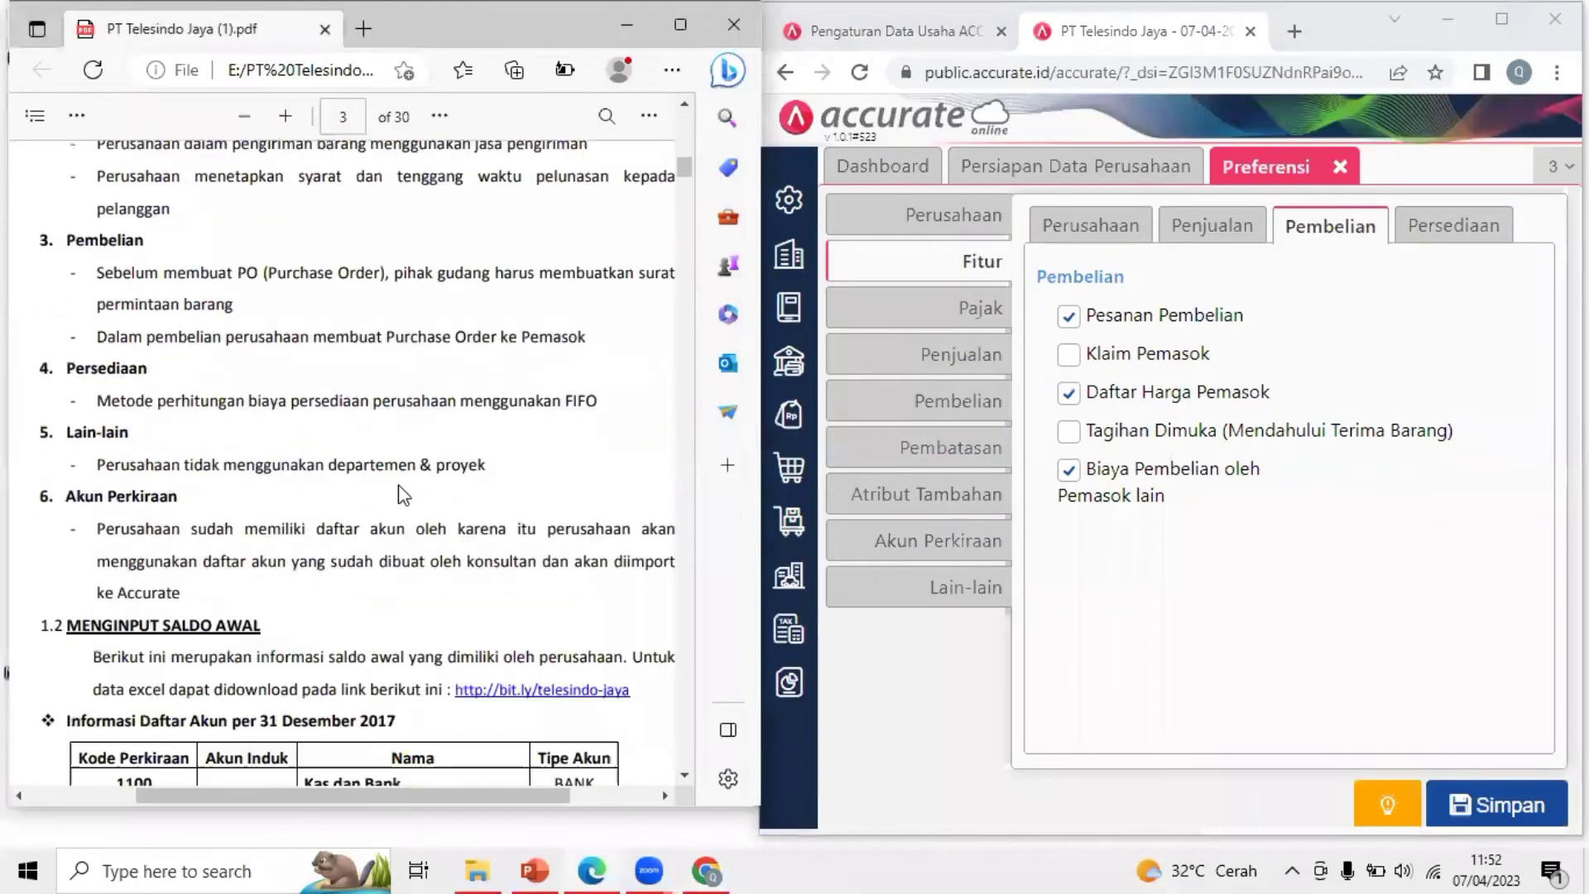
drag(100, 274, 248, 302)
click(173, 292)
click(1388, 386)
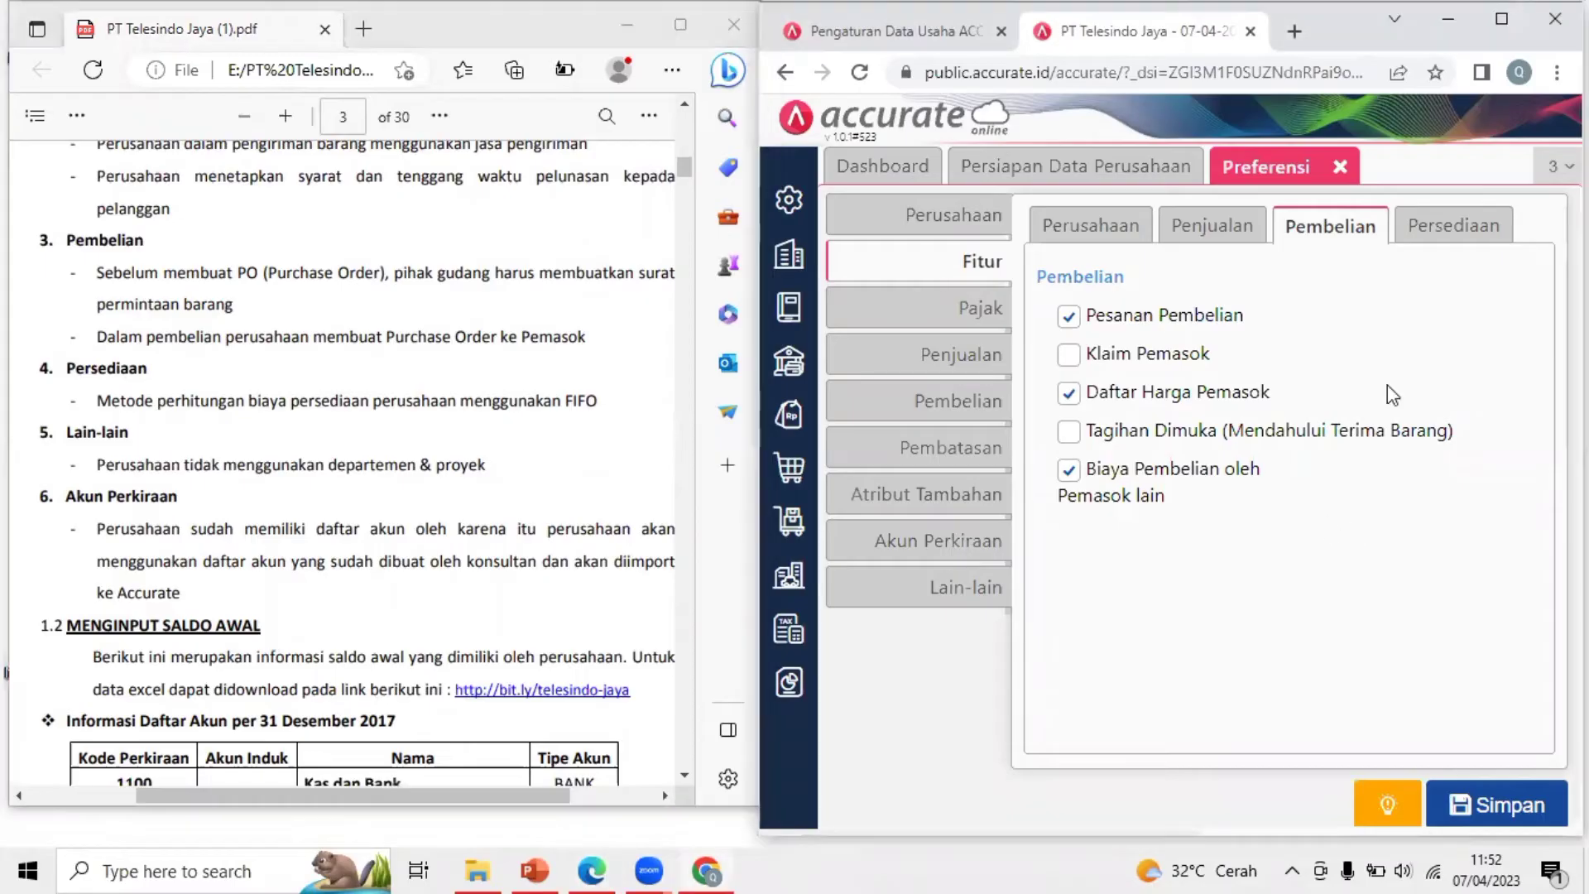
click(1506, 17)
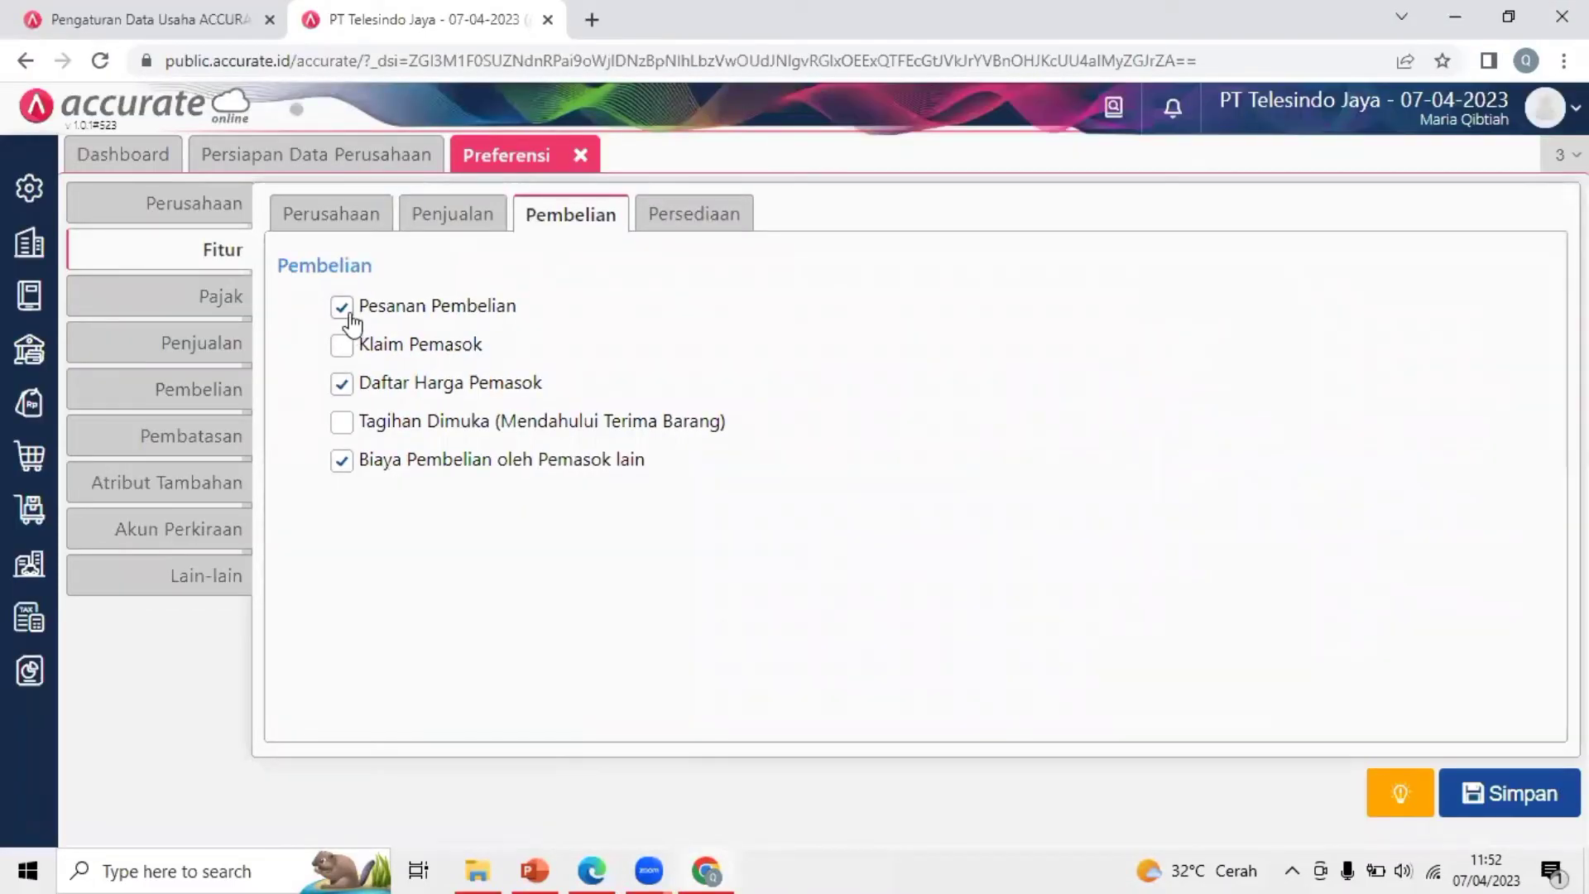
Untick Daftar Harga Pemasok and Biaya Pembelian oleh Pemasok lain
click(342, 386)
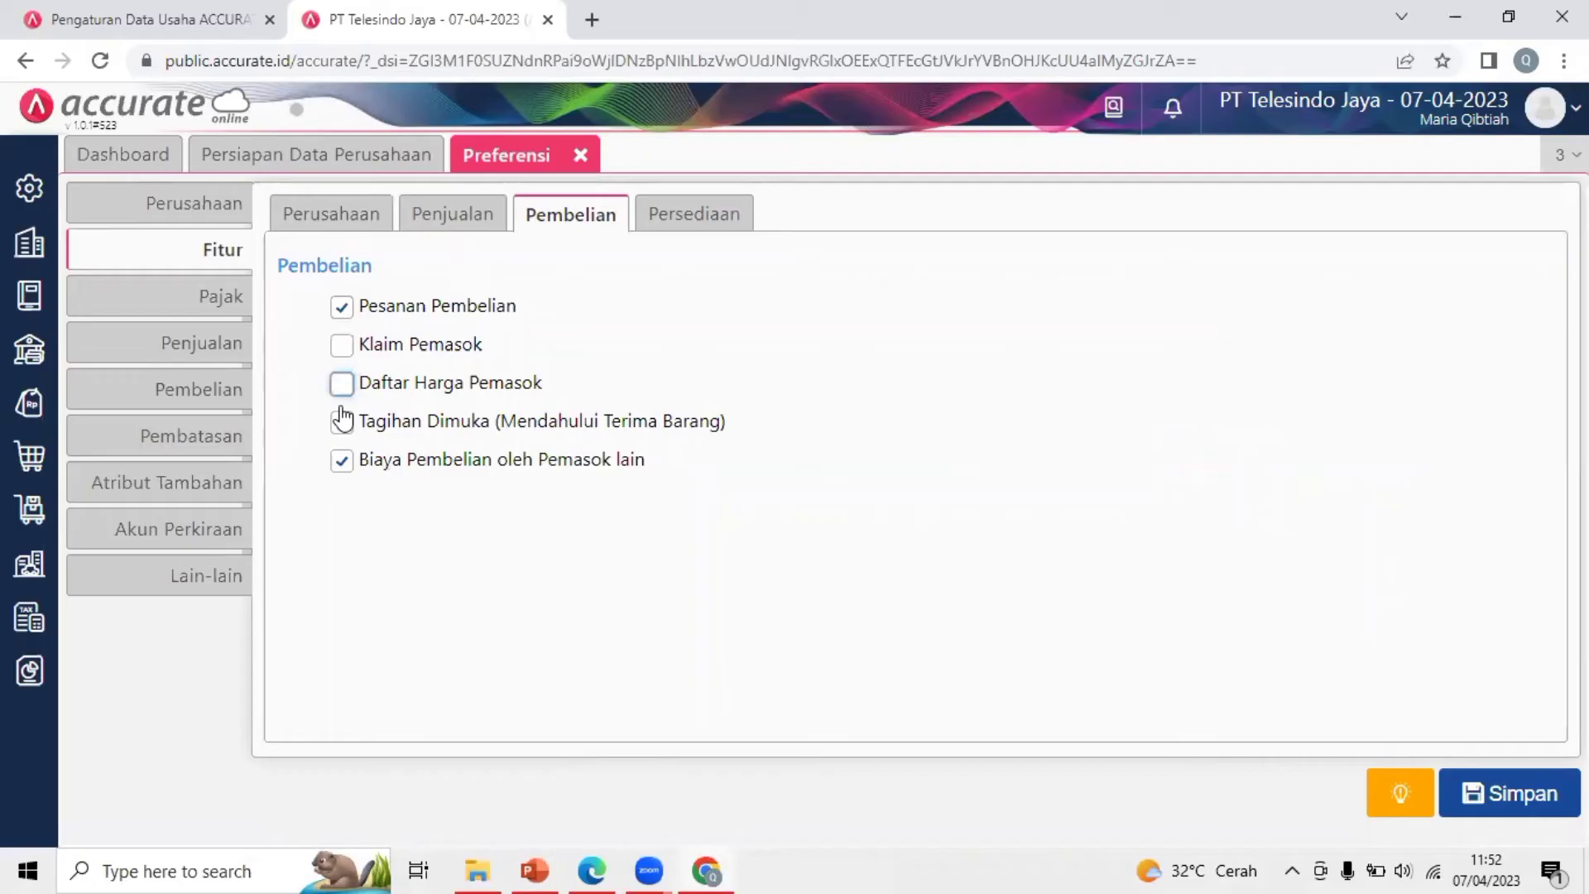
click(356, 471)
click(992, 572)
click(1525, 12)
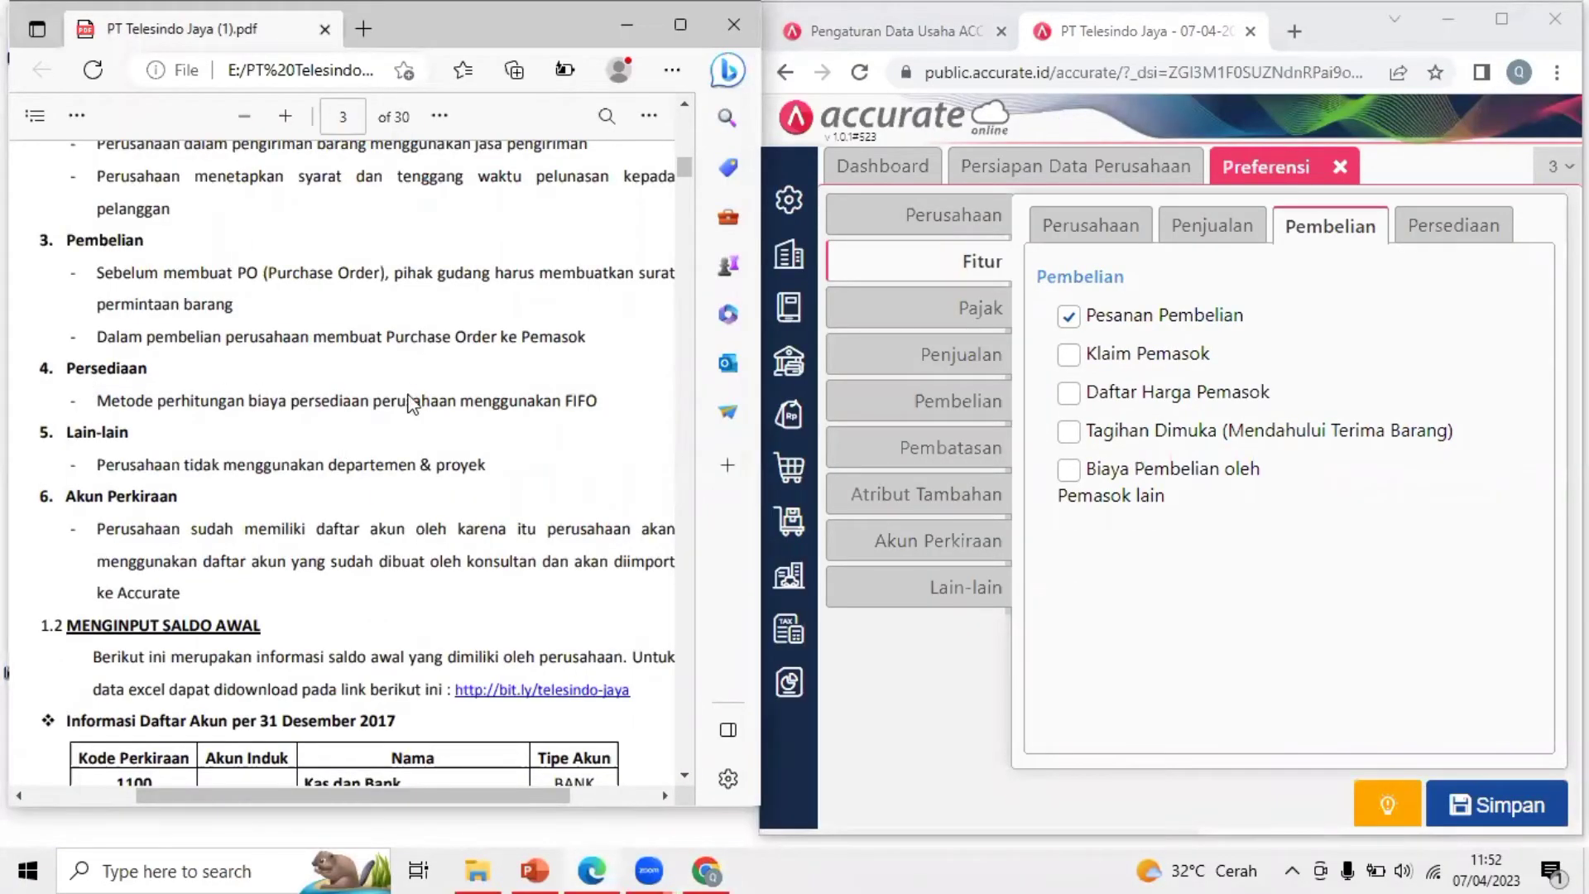
click(1502, 20)
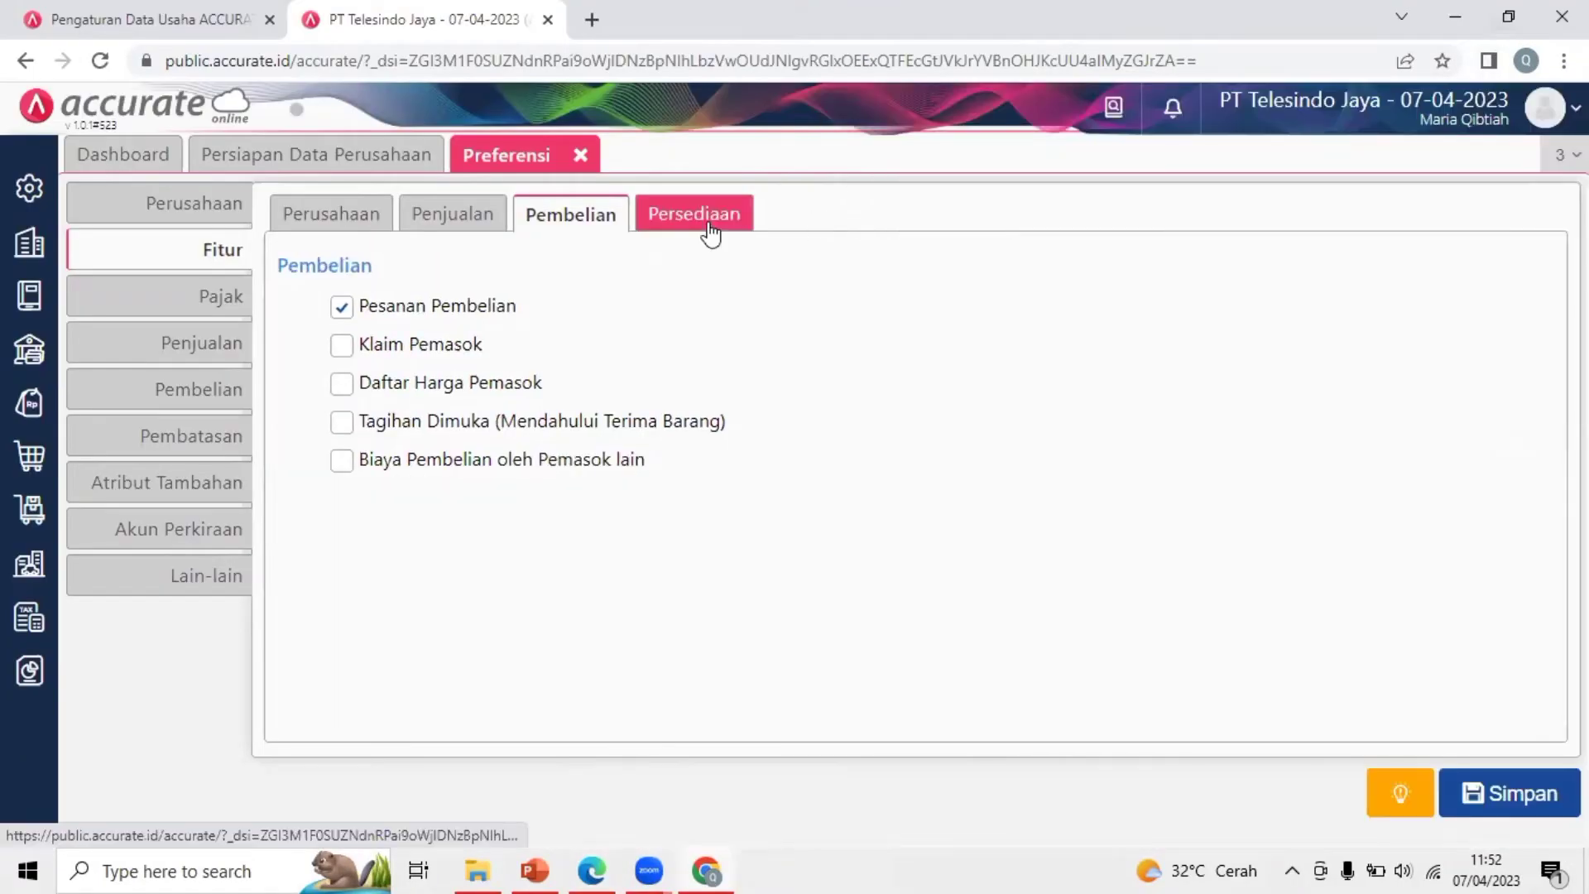
On Persediaan, switch off Multi Gudang, Multi Satuan Barang and the serial-number/production options
click(662, 220)
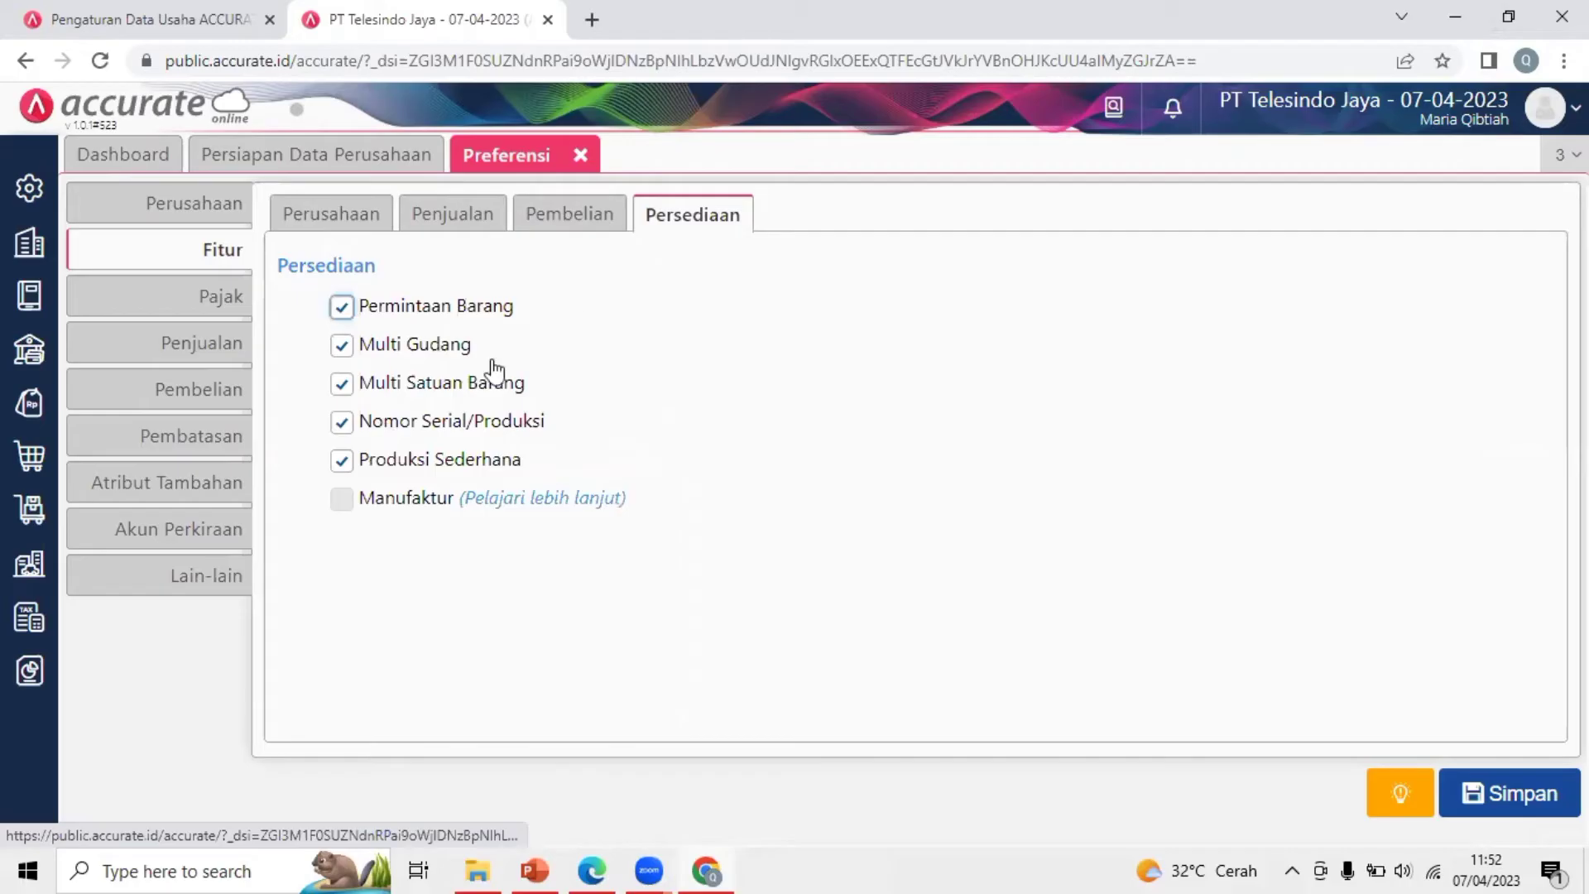
click(401, 354)
click(360, 383)
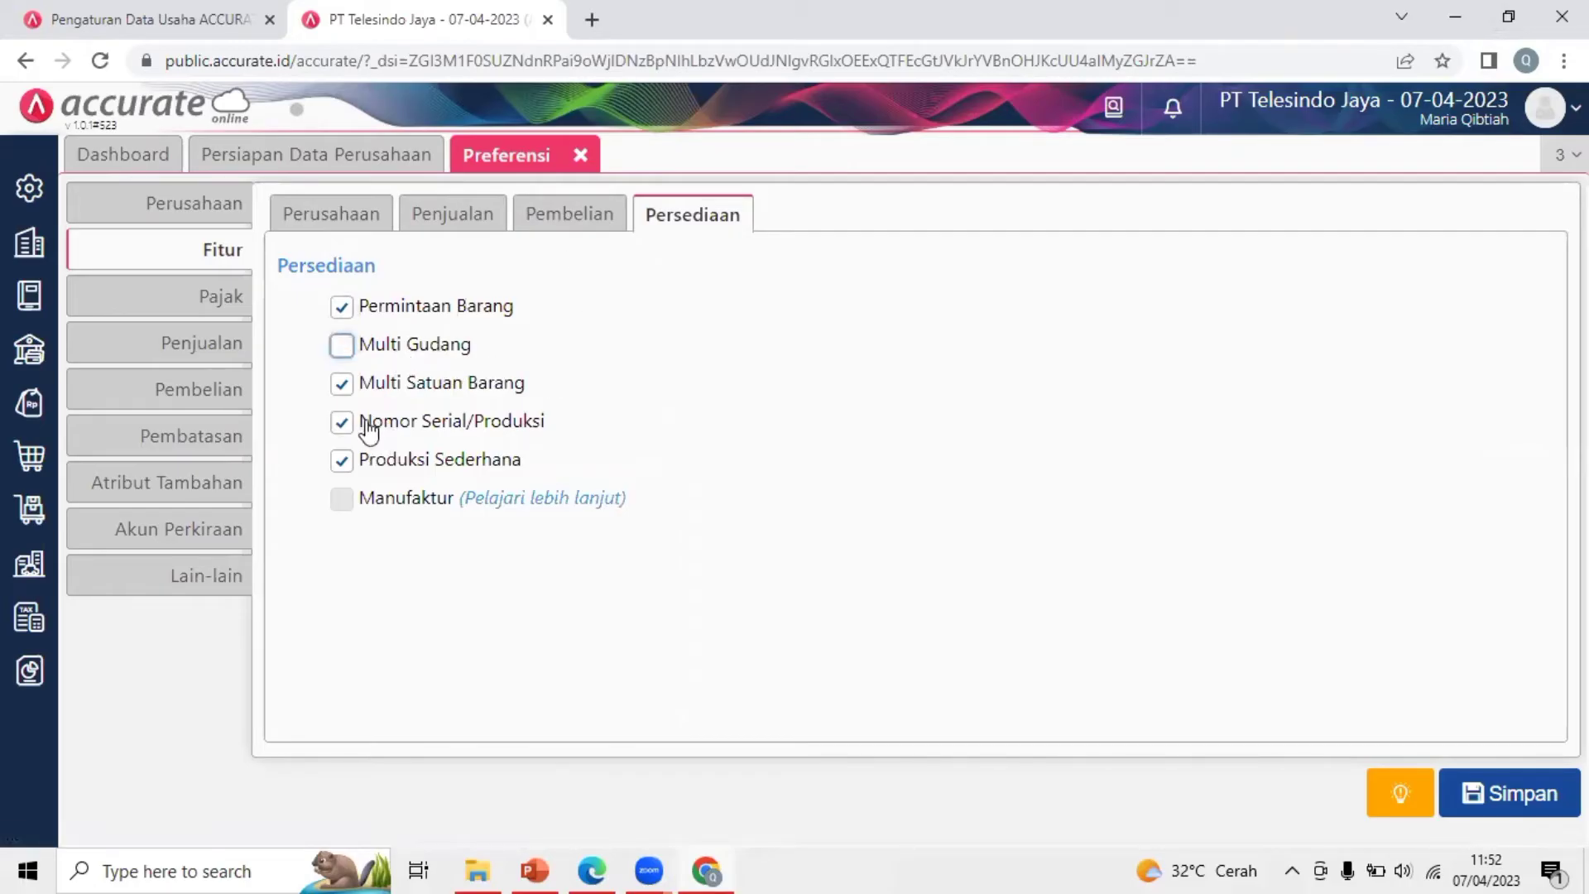
click(363, 460)
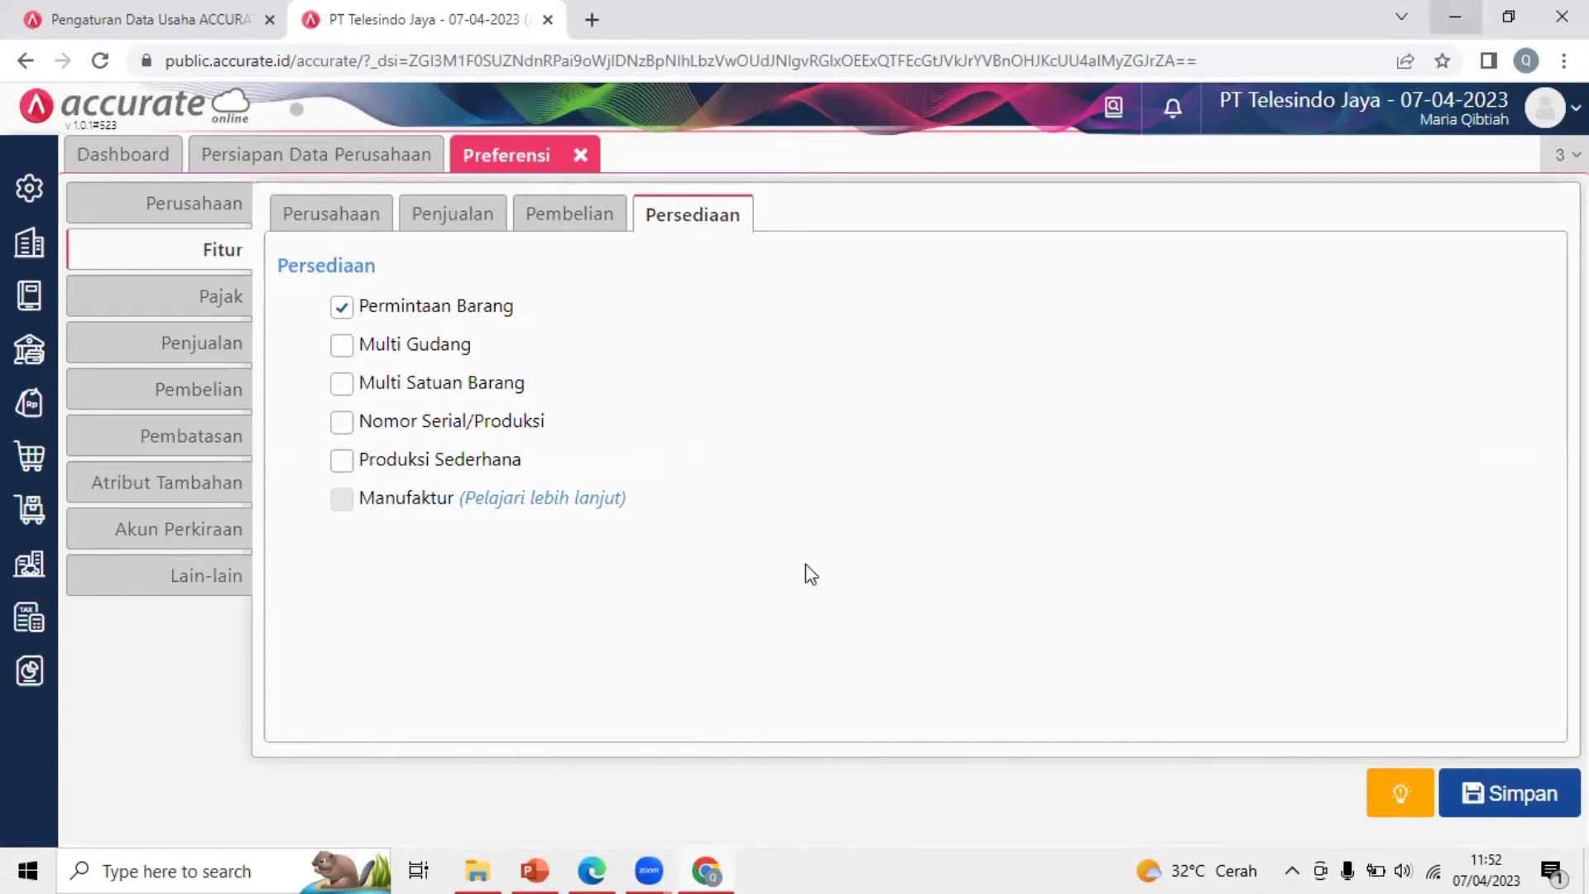
Confirm in the requirements PDF that only Permintaan Barang is needed
click(1454, 16)
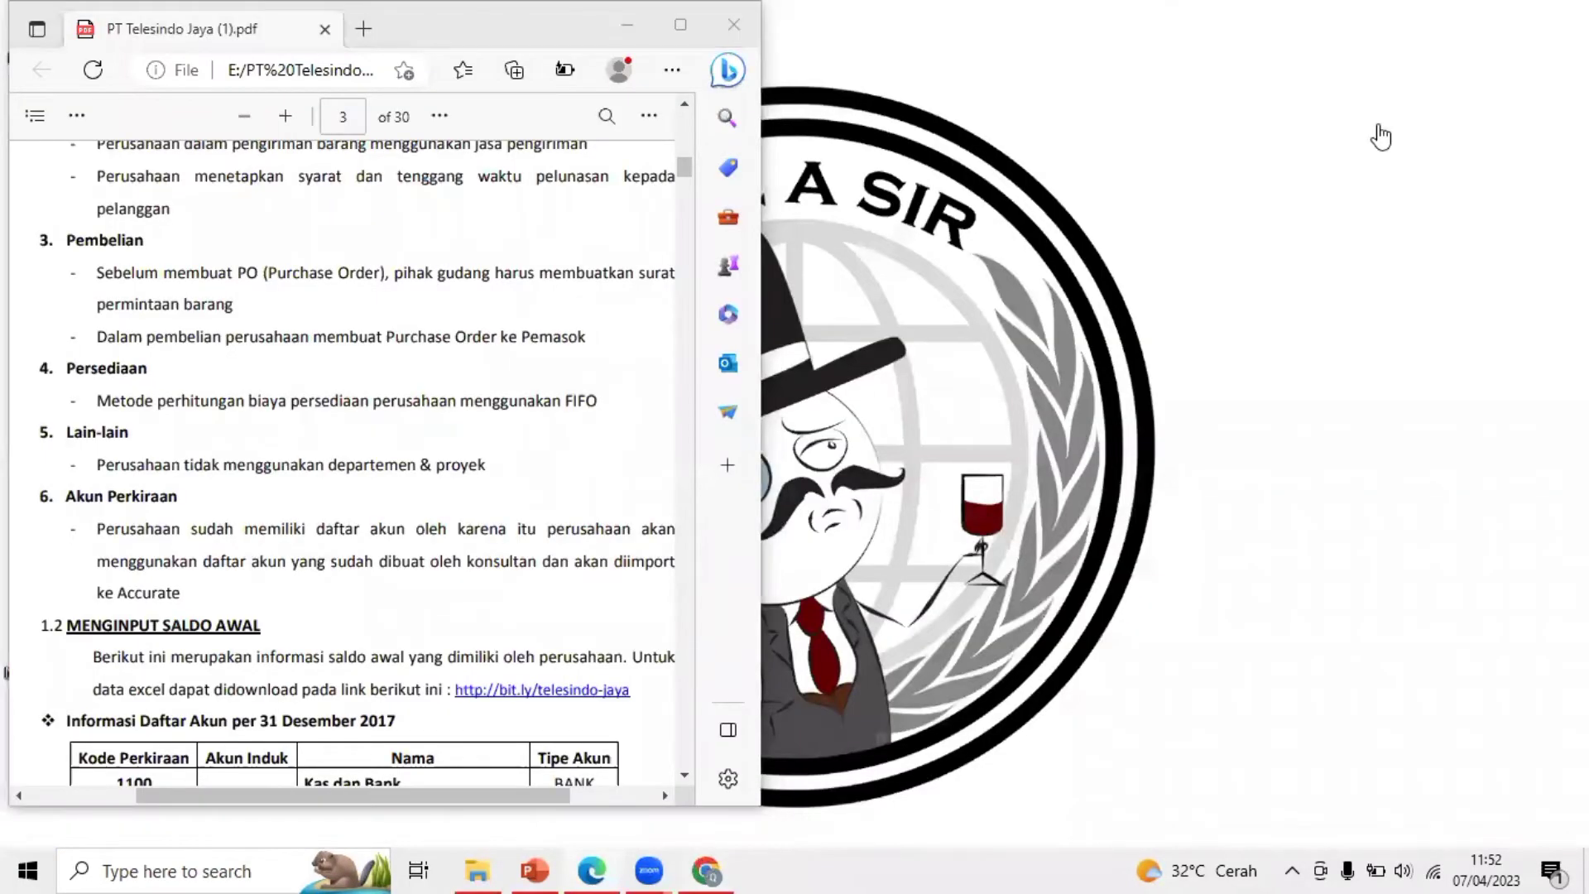
key(alt+Tab)
click(1509, 18)
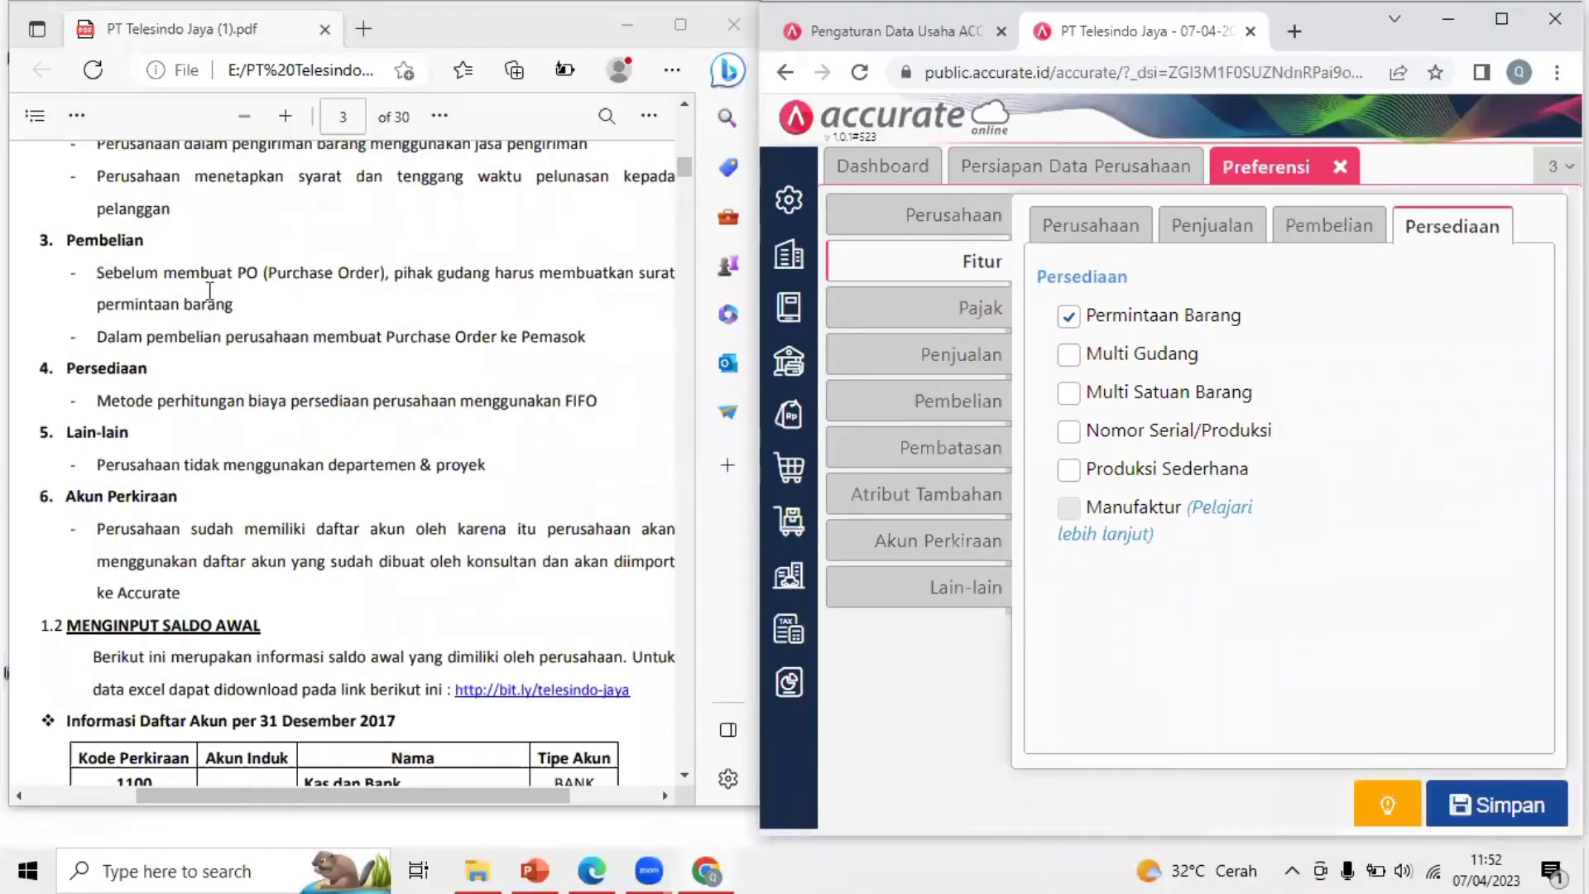
drag(209, 292, 289, 293)
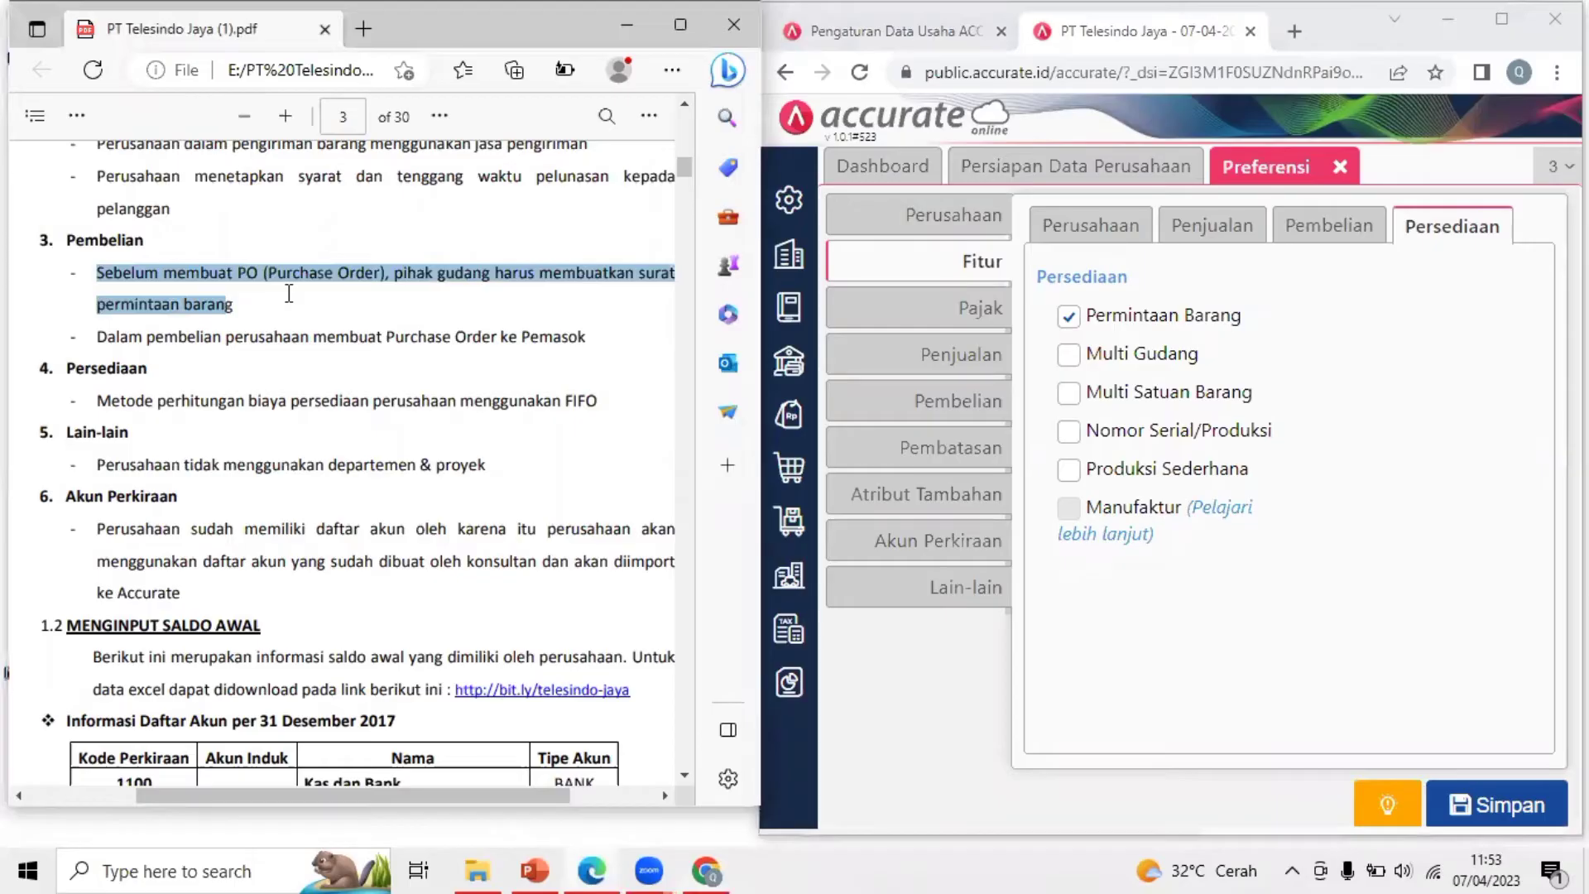
click(142, 309)
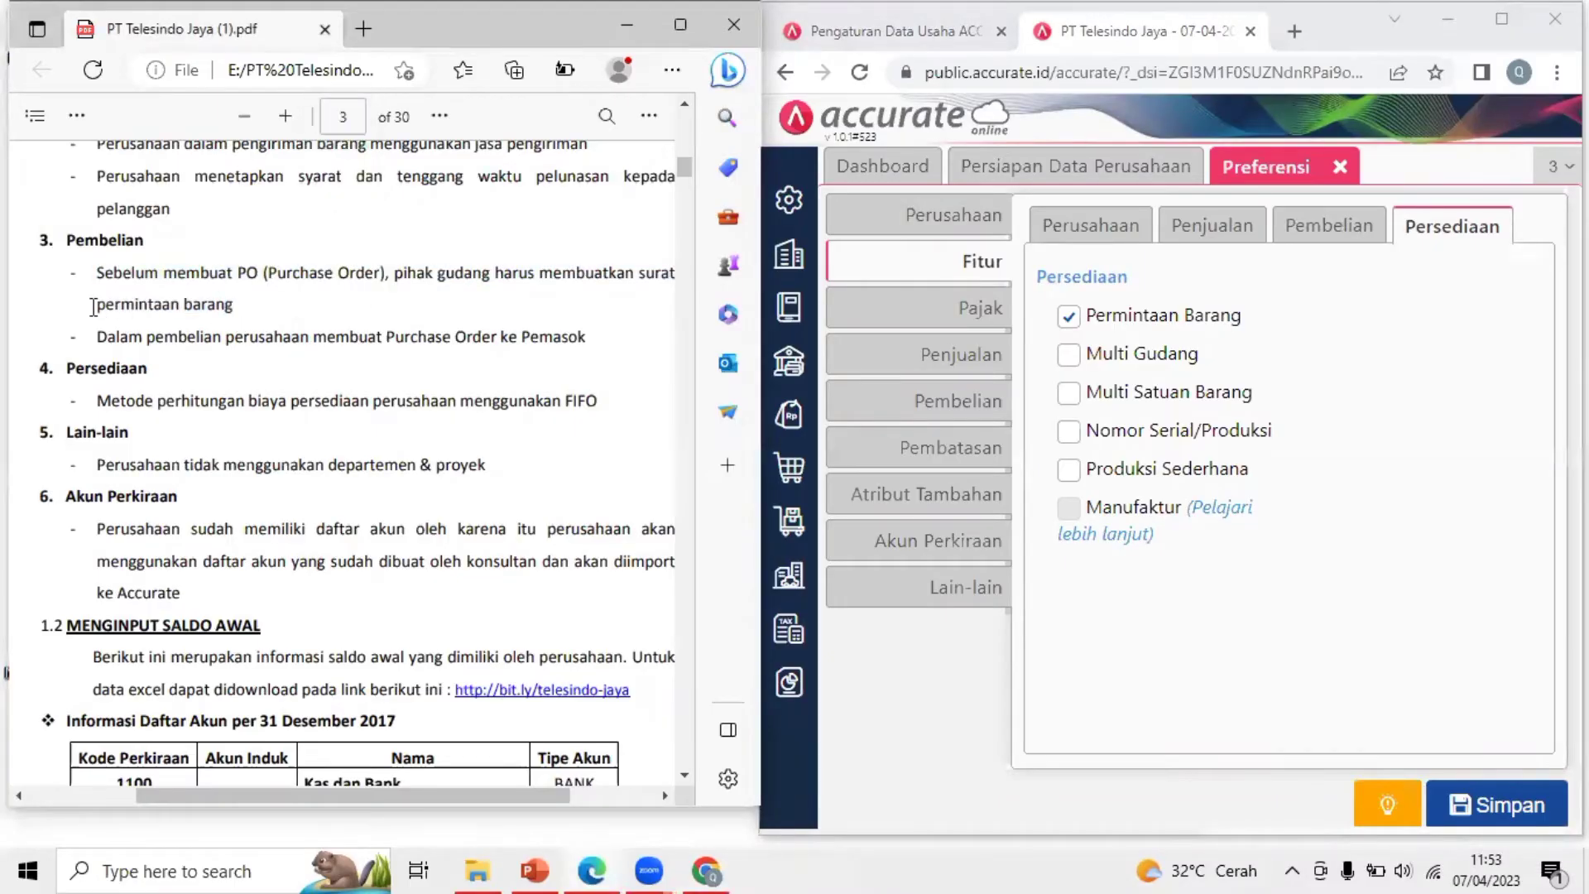
drag(96, 307, 257, 307)
click(1437, 320)
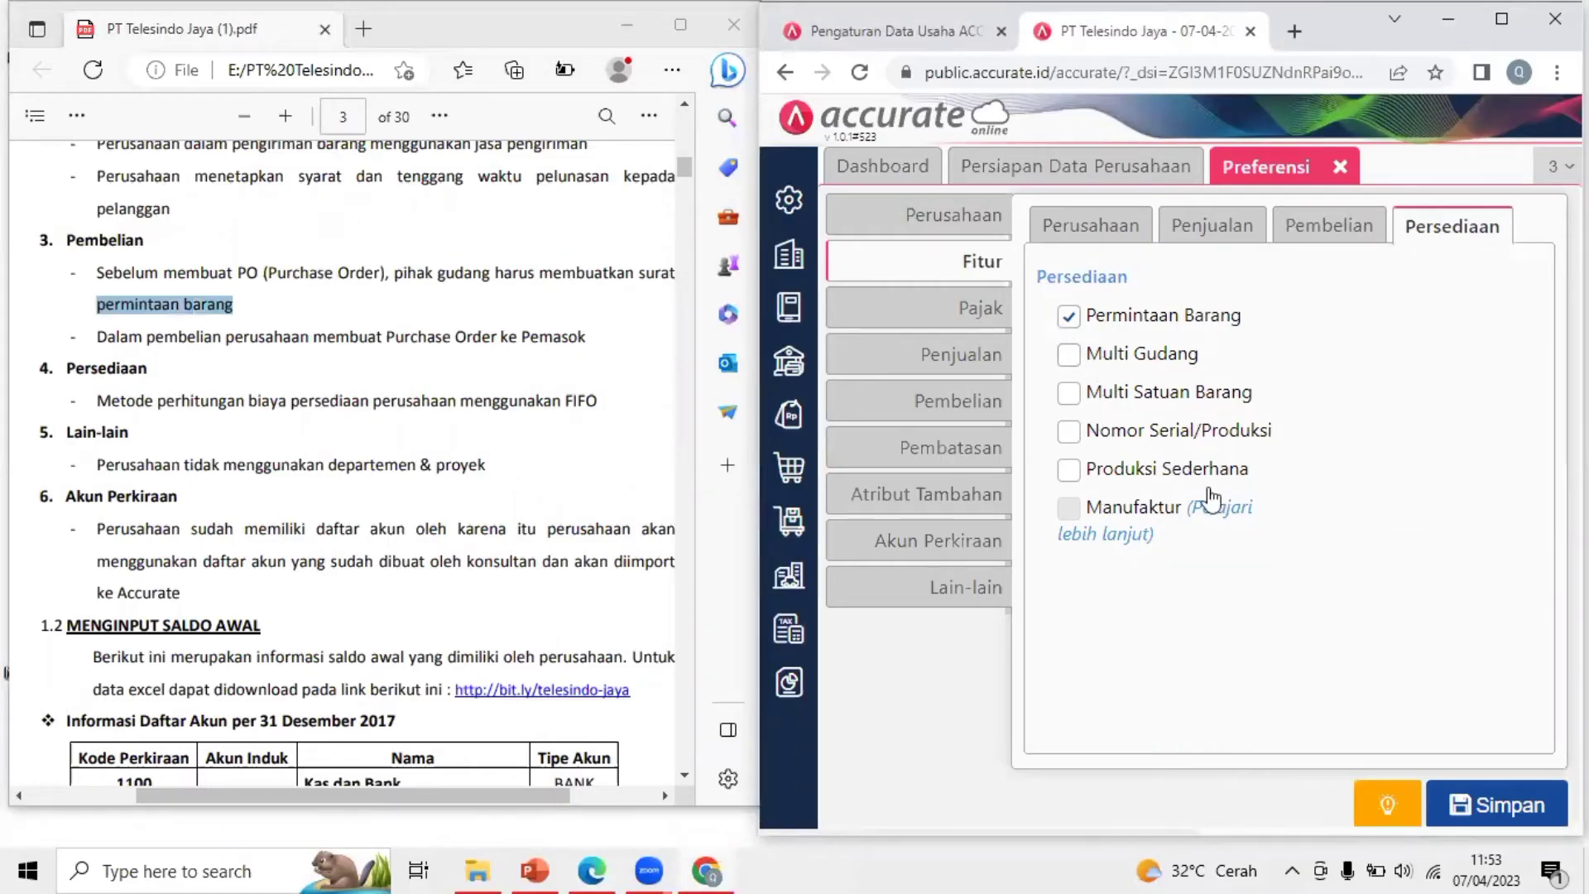
click(1504, 18)
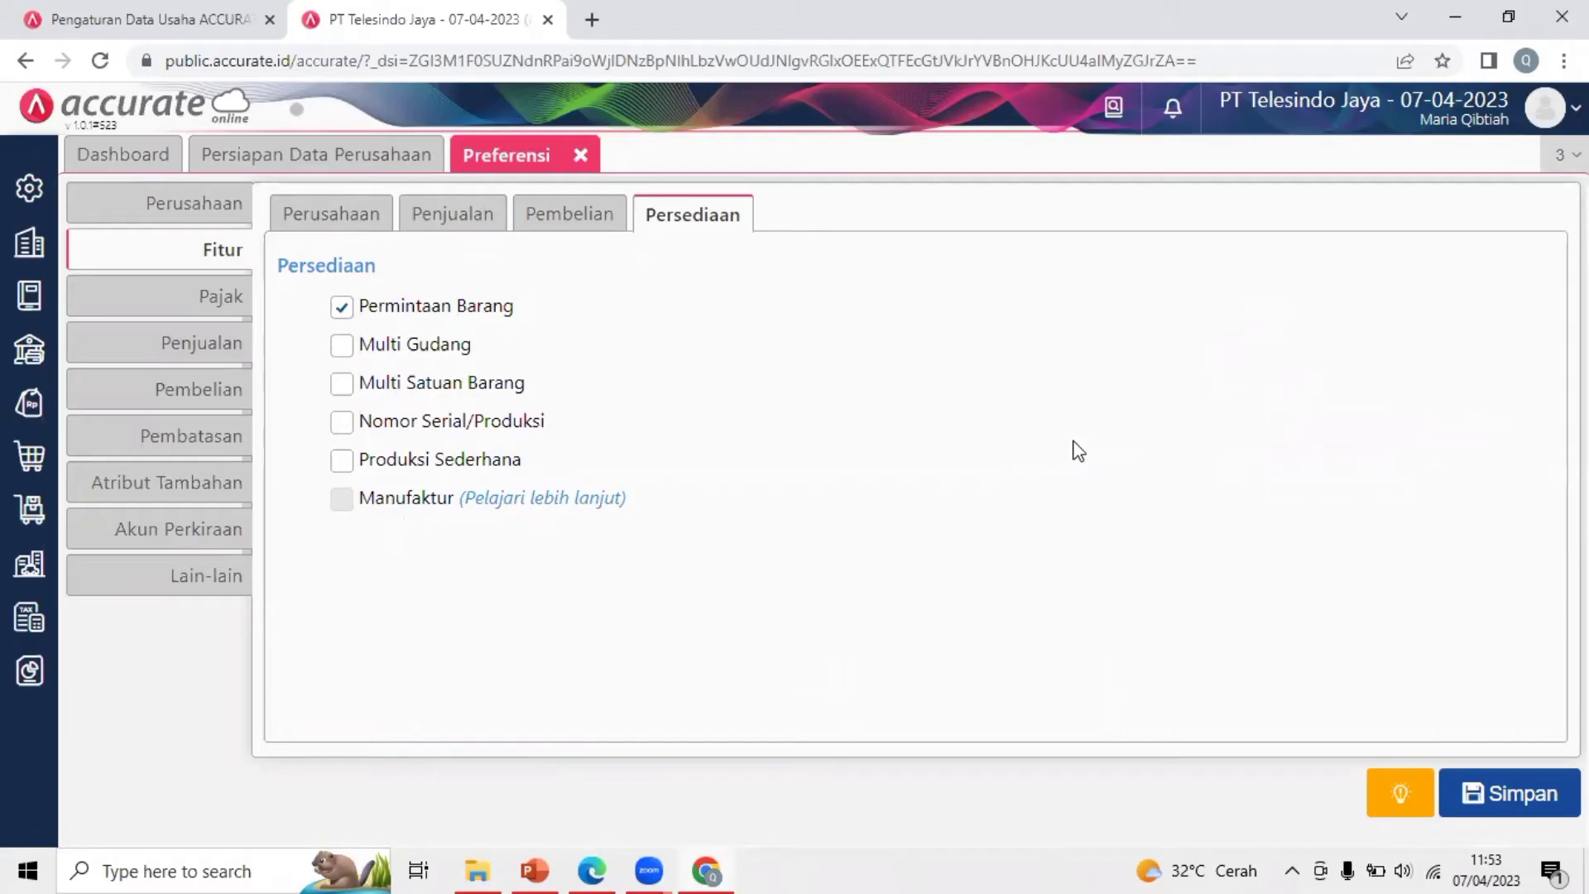
Open Info Perusahaan with the company info PDF placed beside the form
click(162, 218)
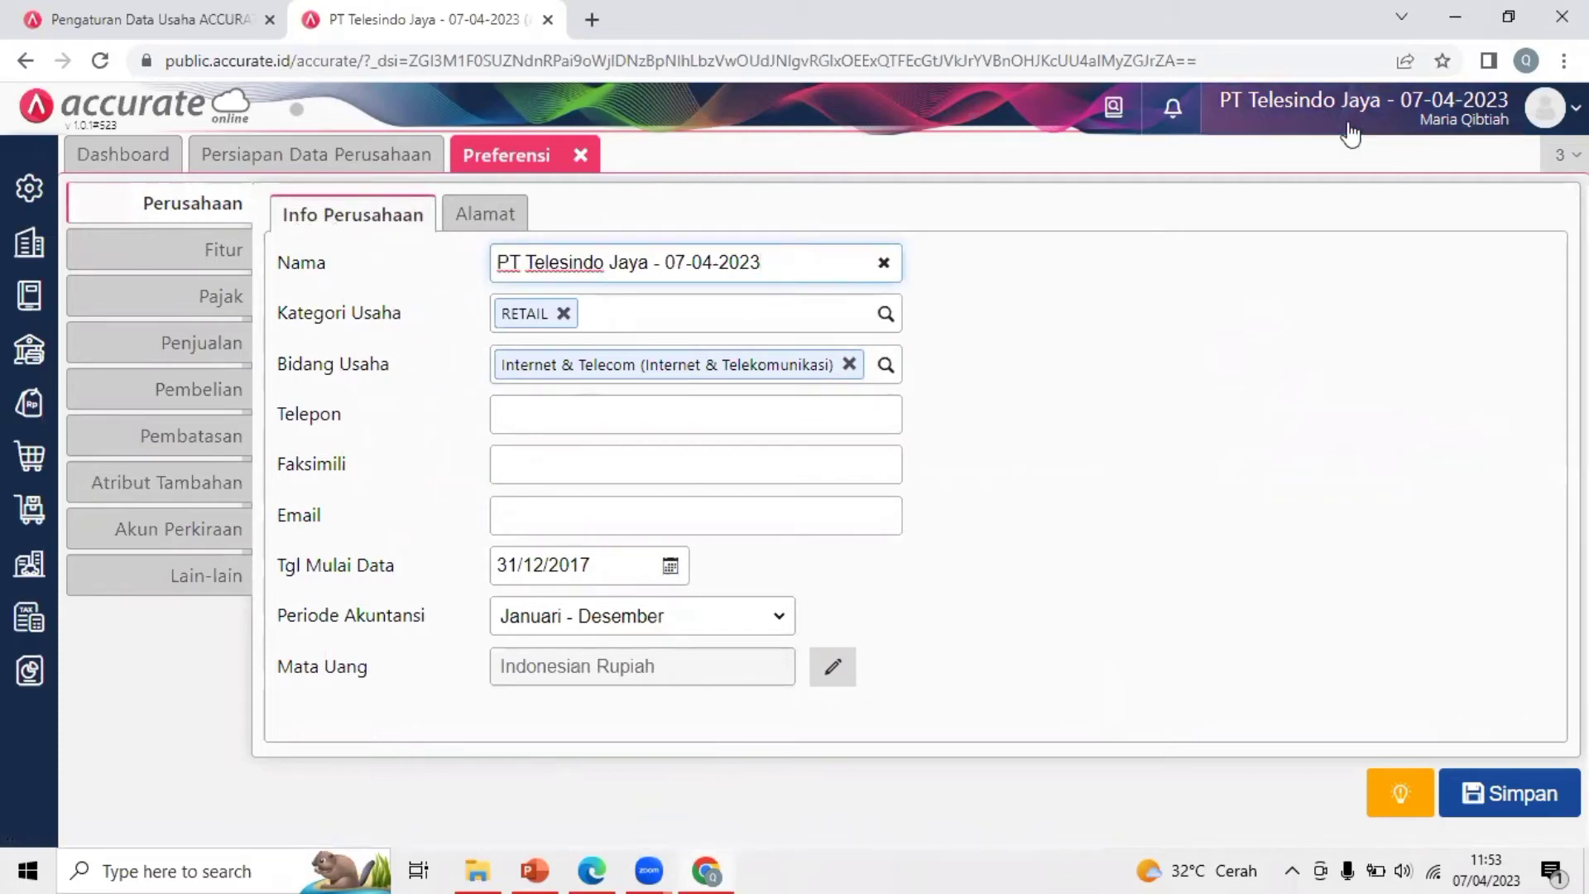
click(1508, 17)
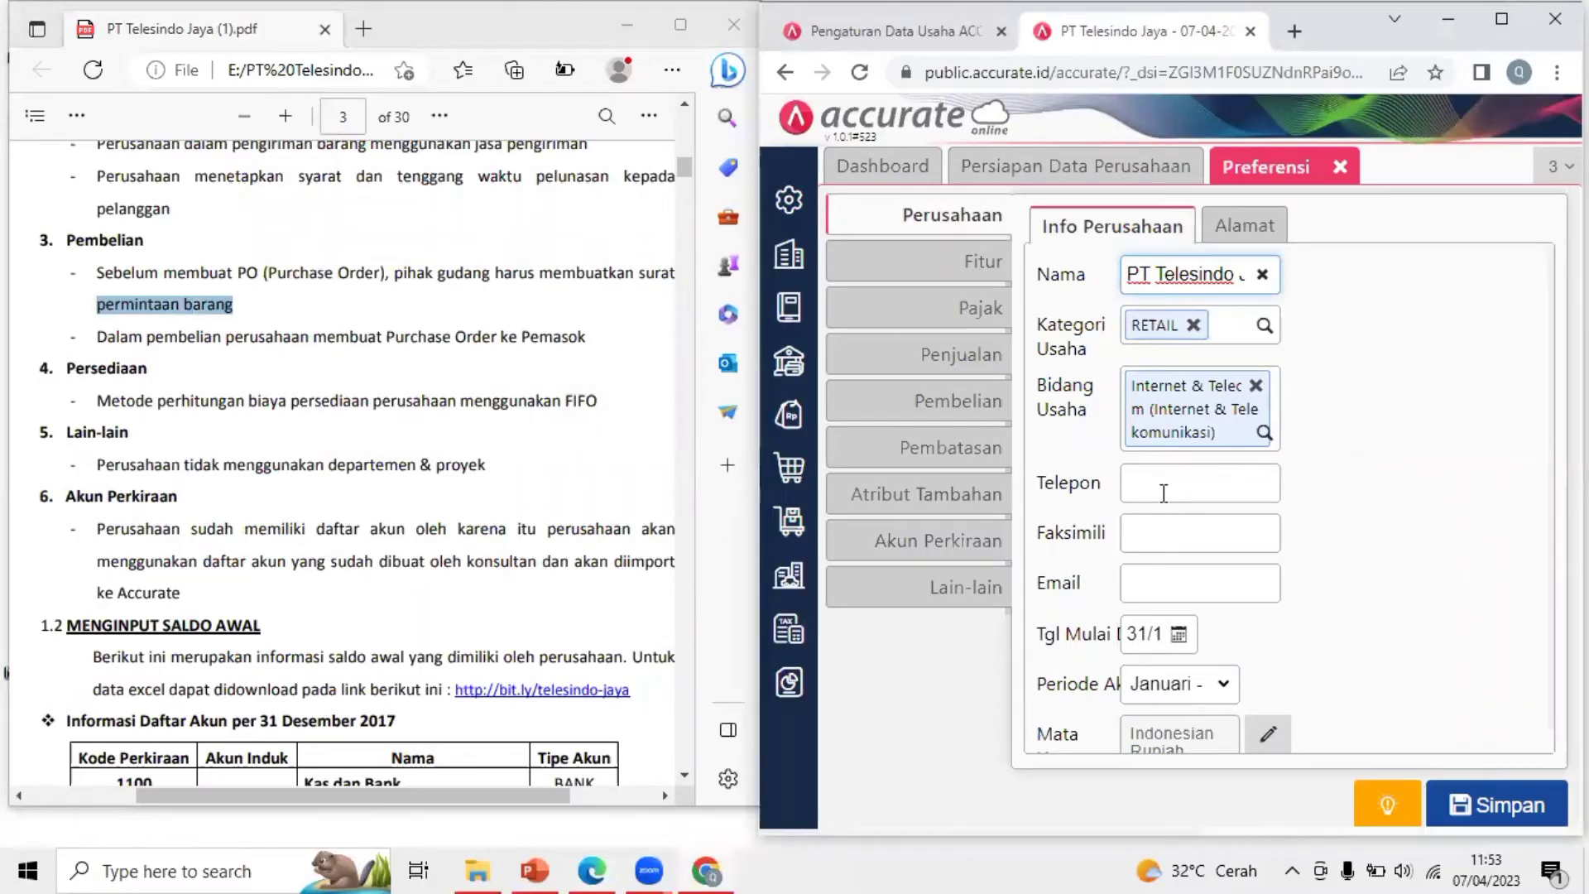
click(1161, 482)
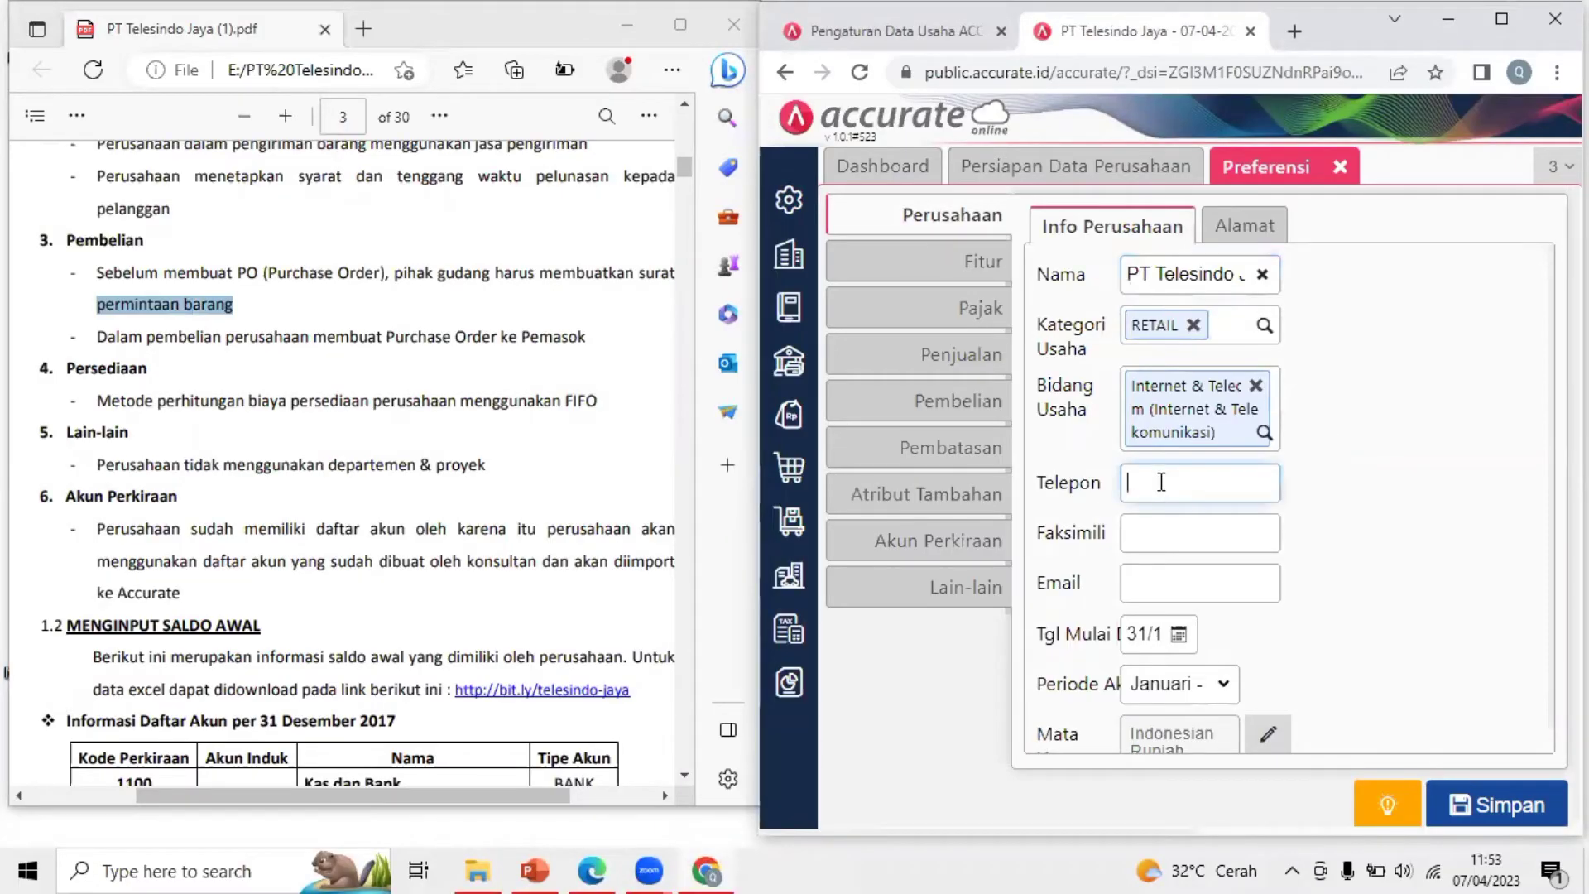
click(1141, 537)
click(1149, 593)
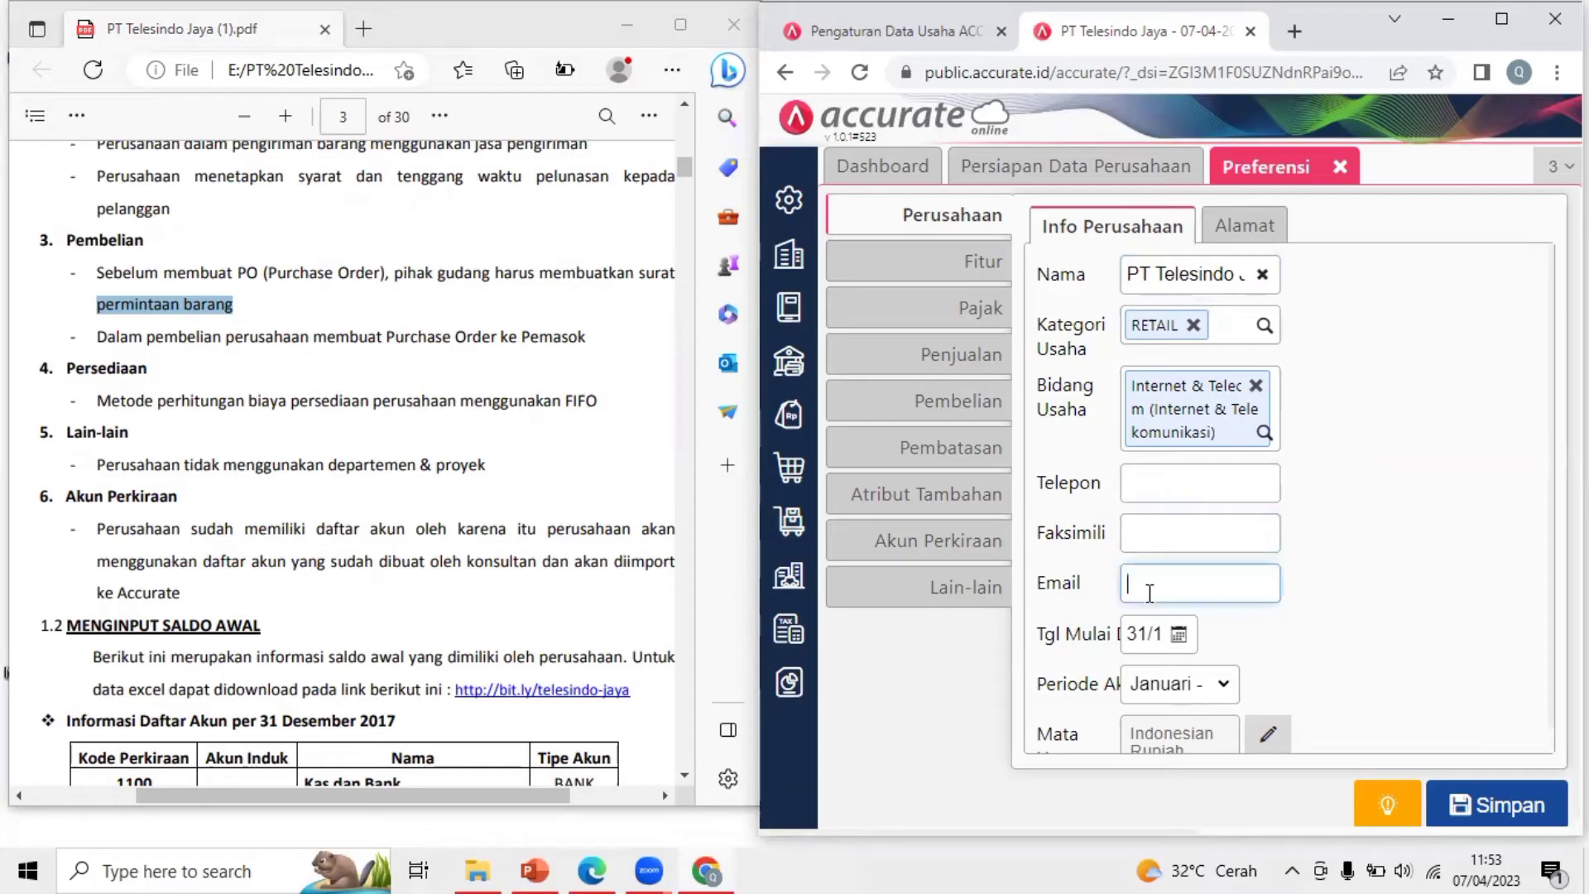
click(1244, 236)
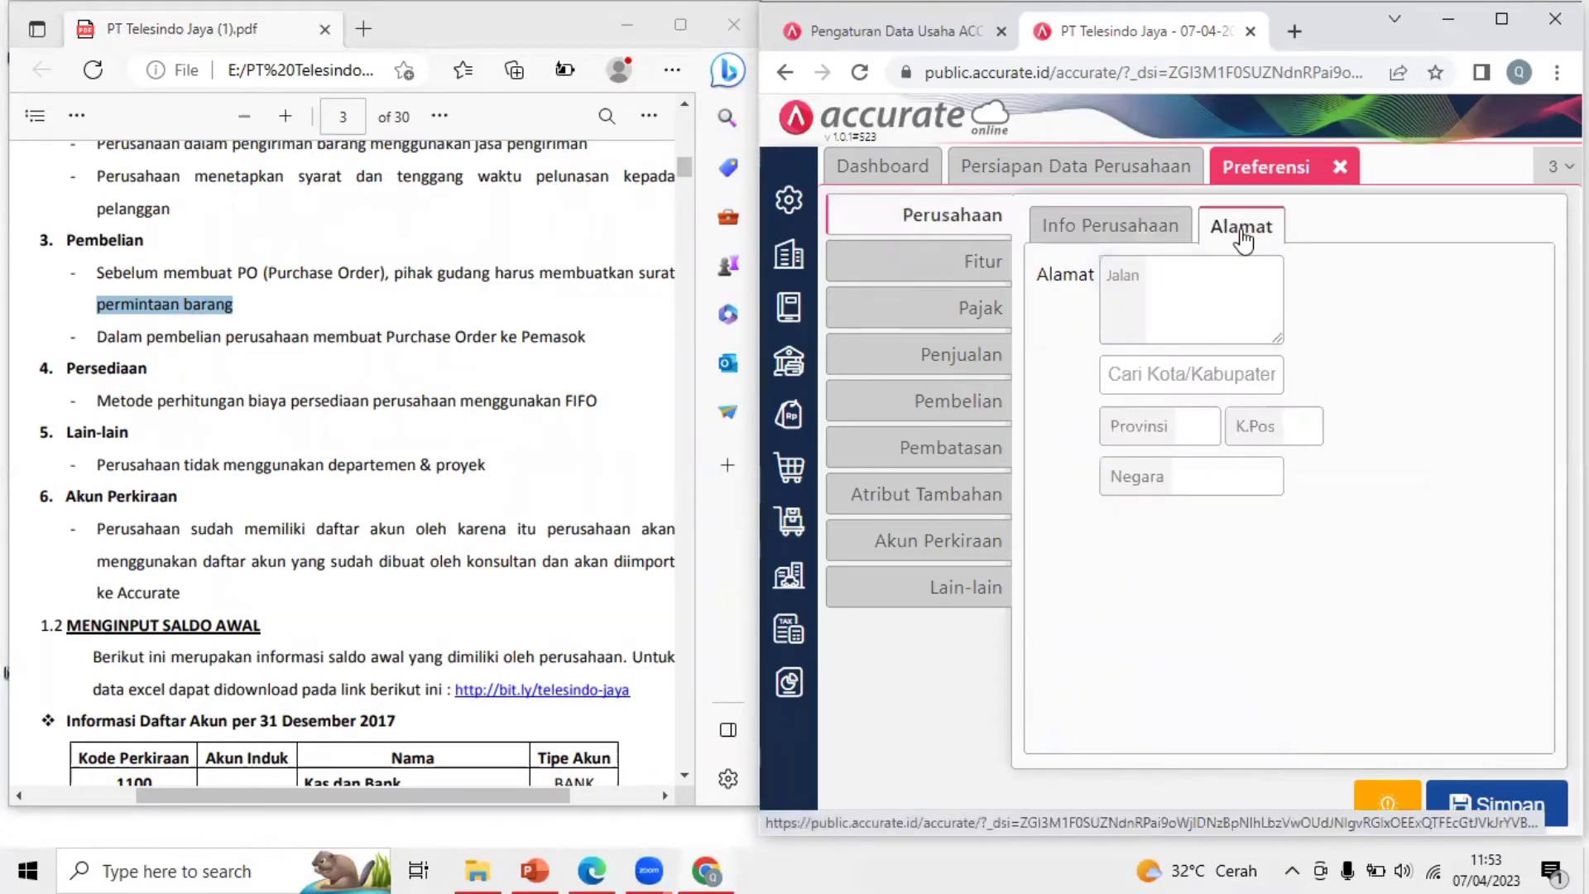
click(1149, 240)
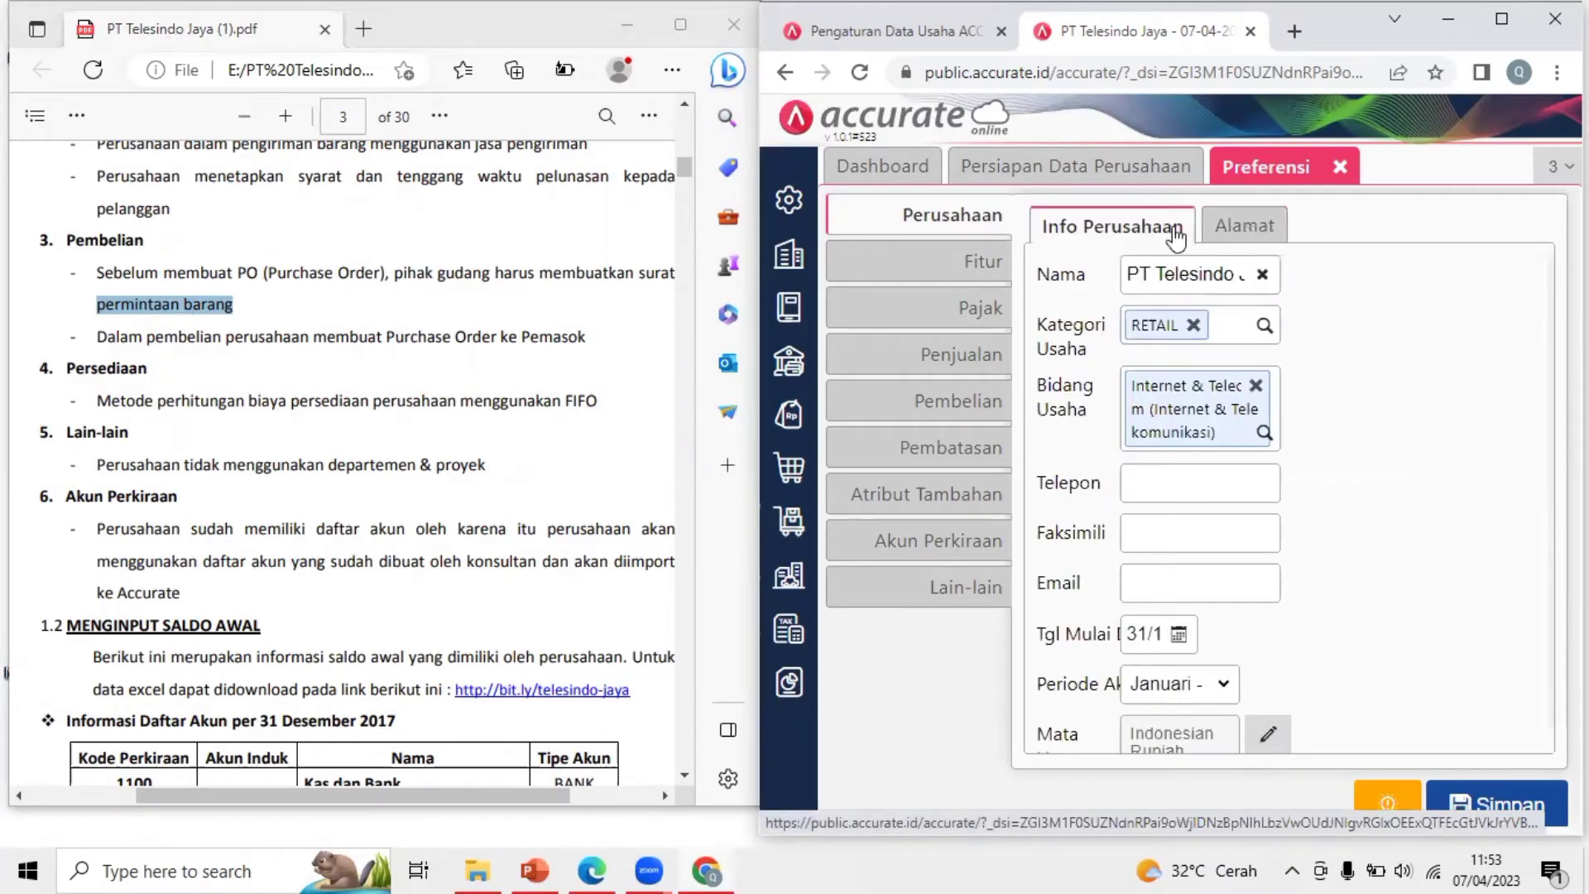
click(1192, 474)
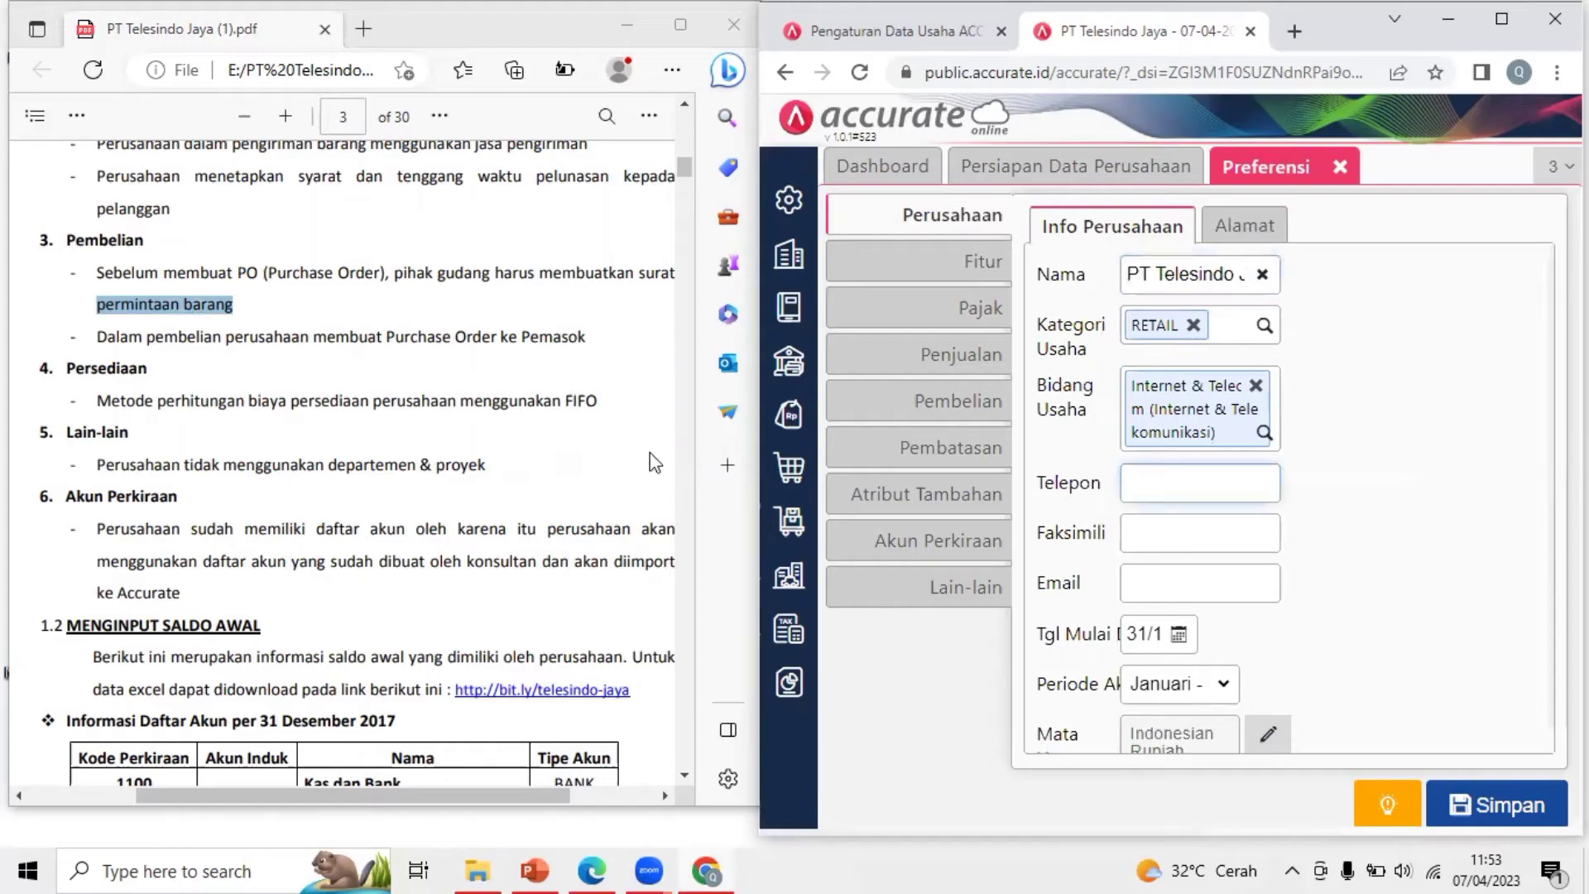
Copy the company phone number from the PDF into Telepon
click(690, 184)
drag(684, 171, 686, 163)
scroll(419, 430, up, 1)
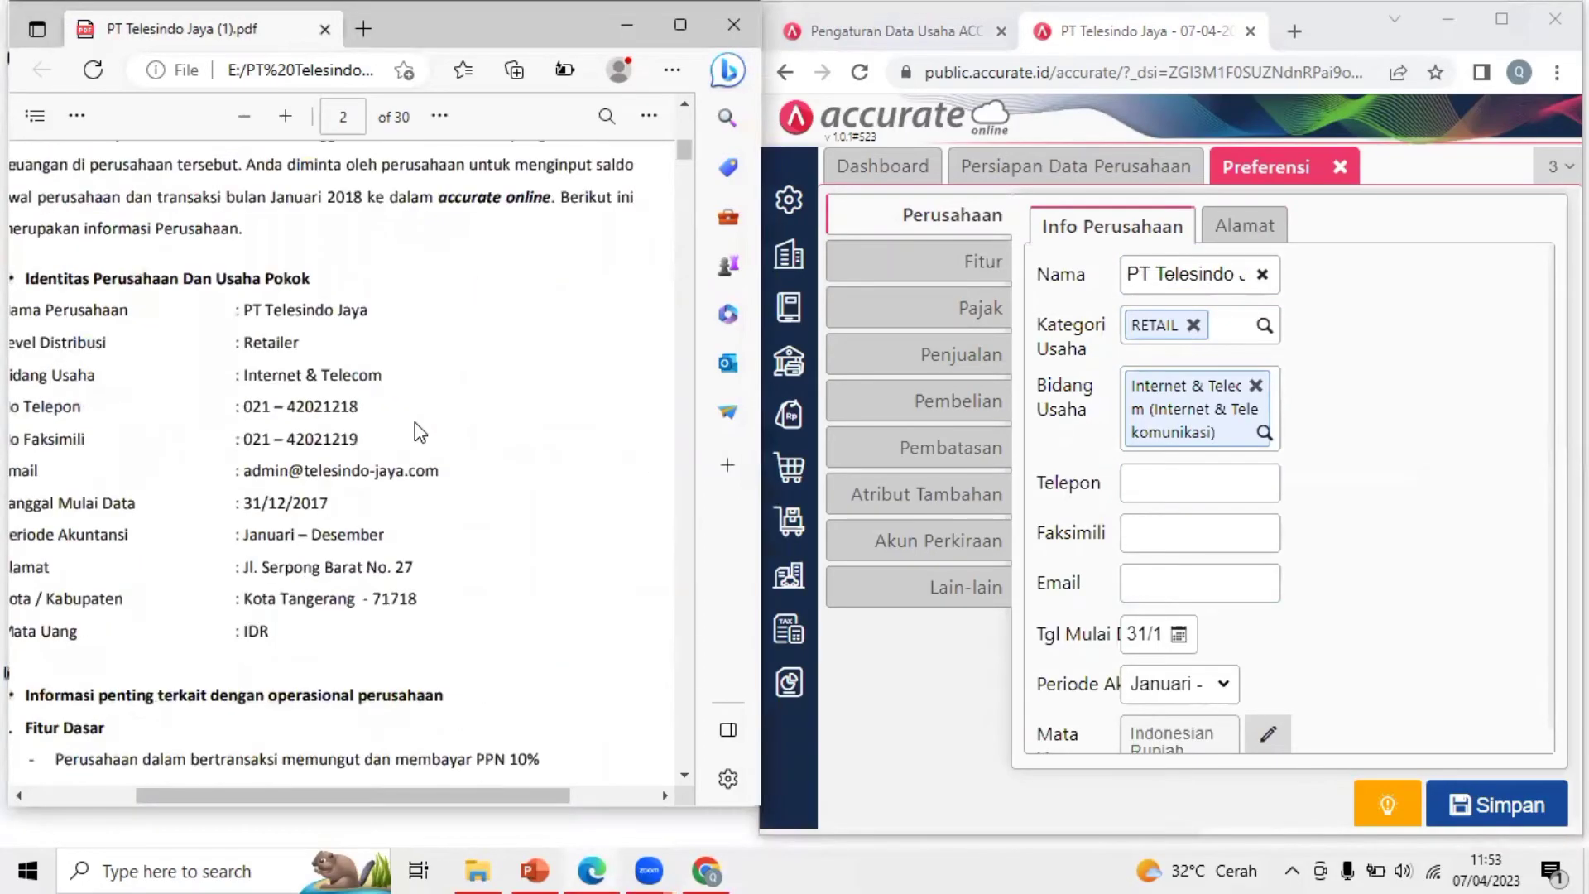
drag(389, 795, 361, 792)
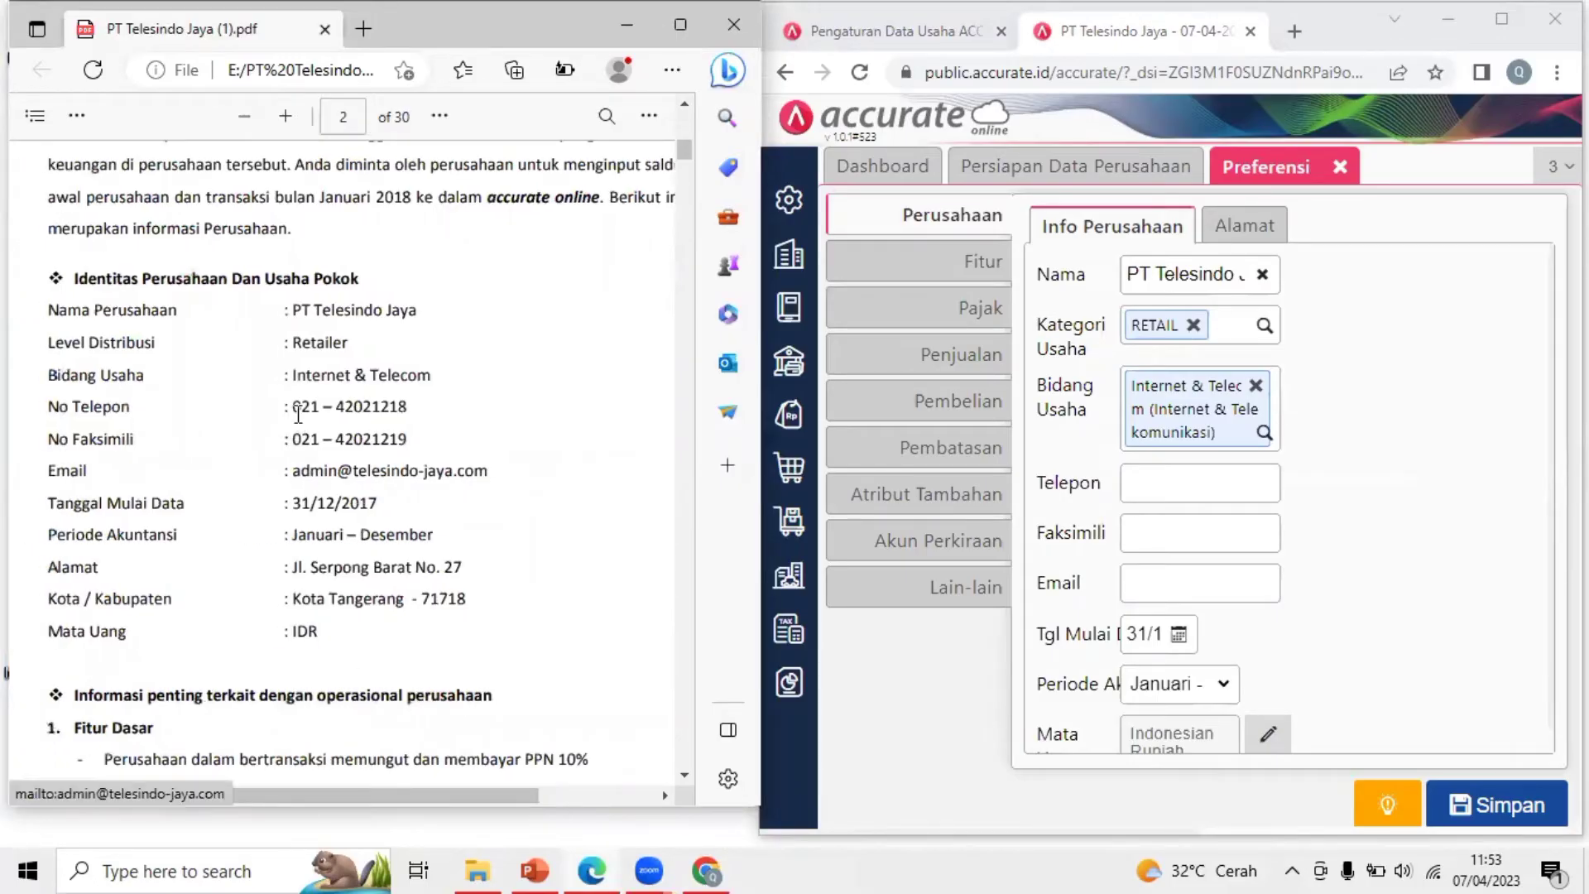
triple_click(387, 407)
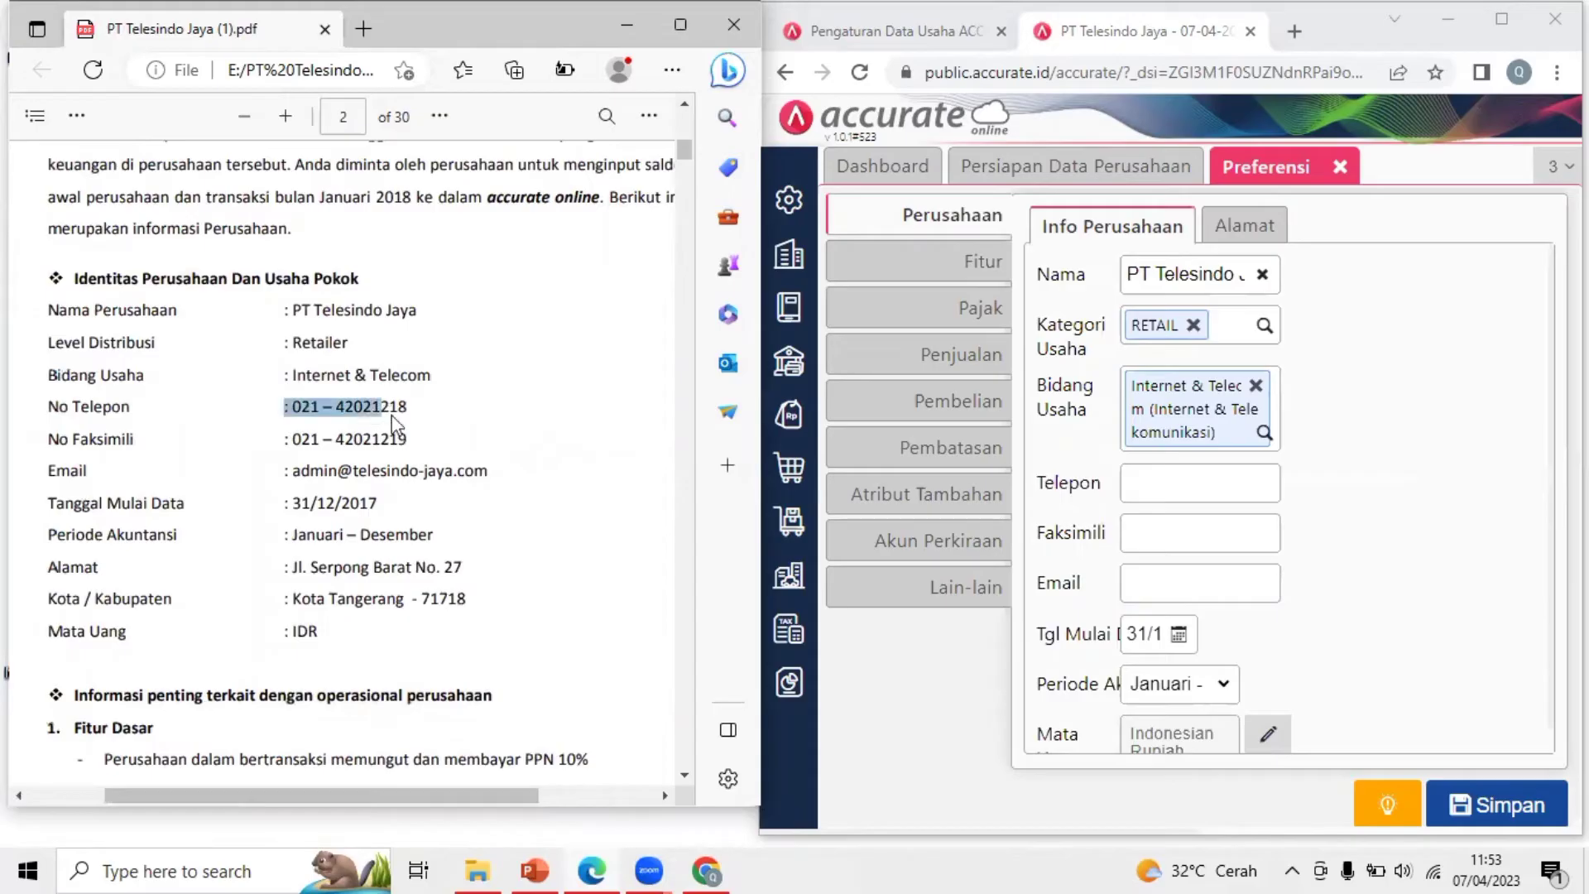
click(330, 406)
drag(295, 406, 414, 407)
key(ctrl+c)
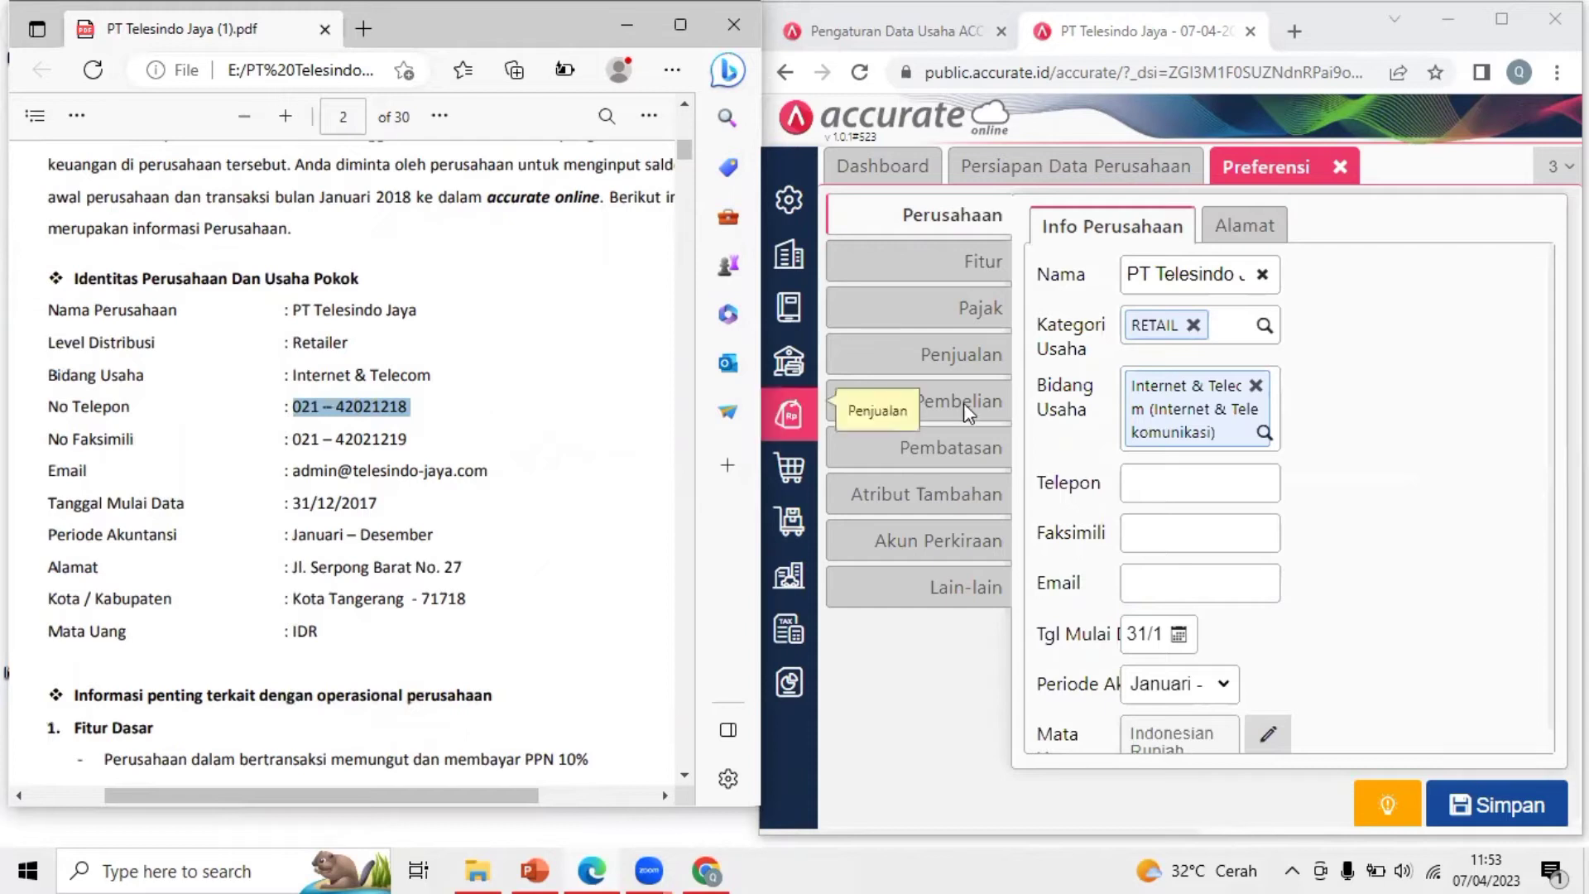
click(1170, 484)
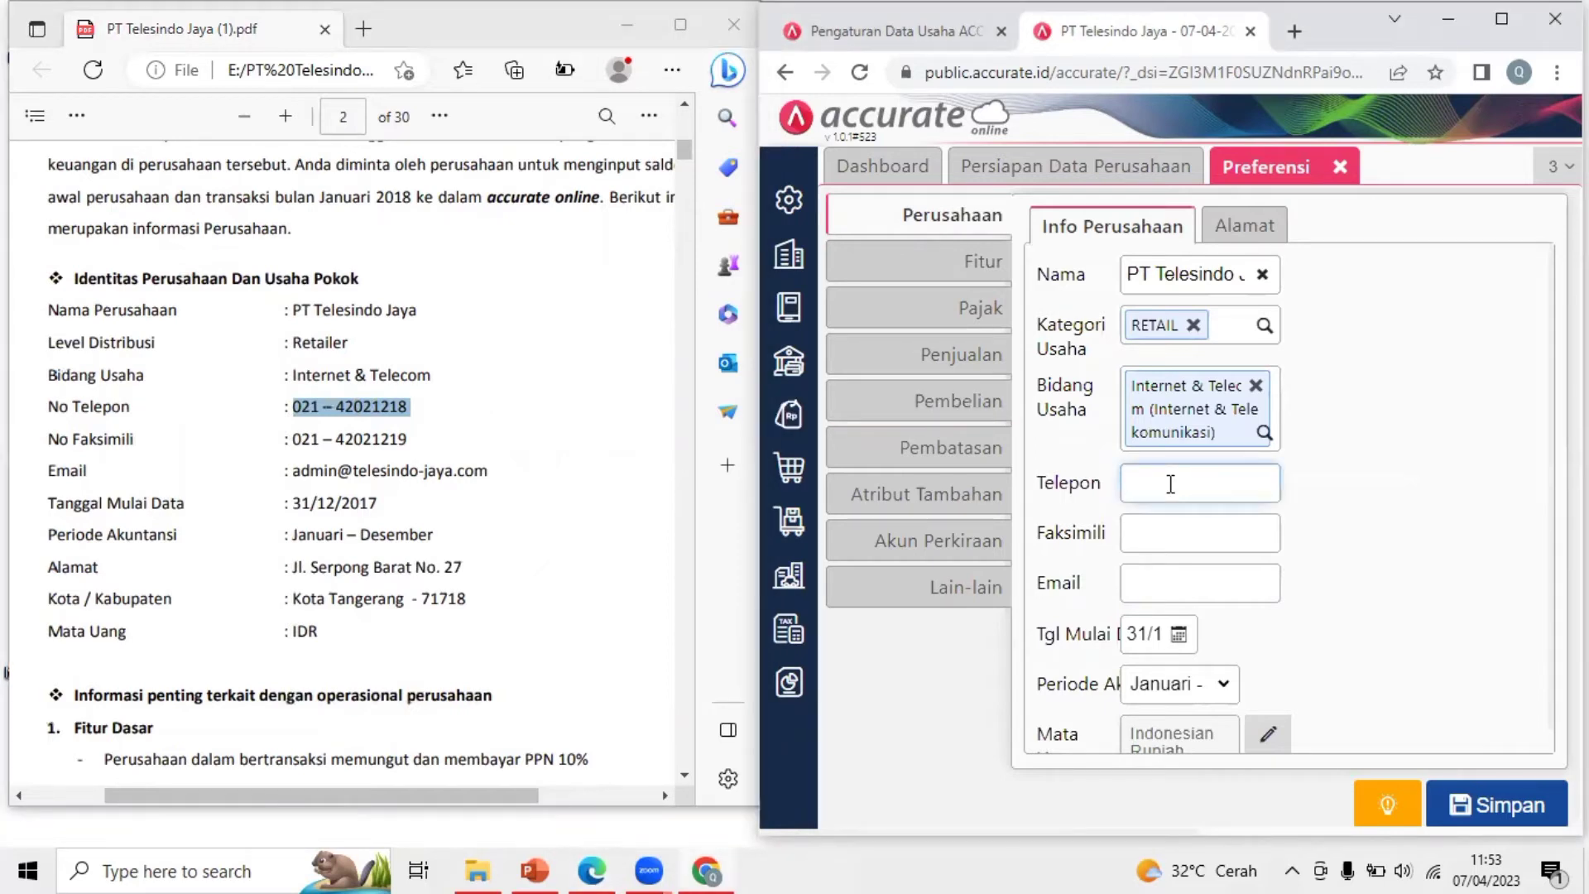
key(ctrl+v)
Copy the fax number from the PDF into Faksimili
click(1159, 518)
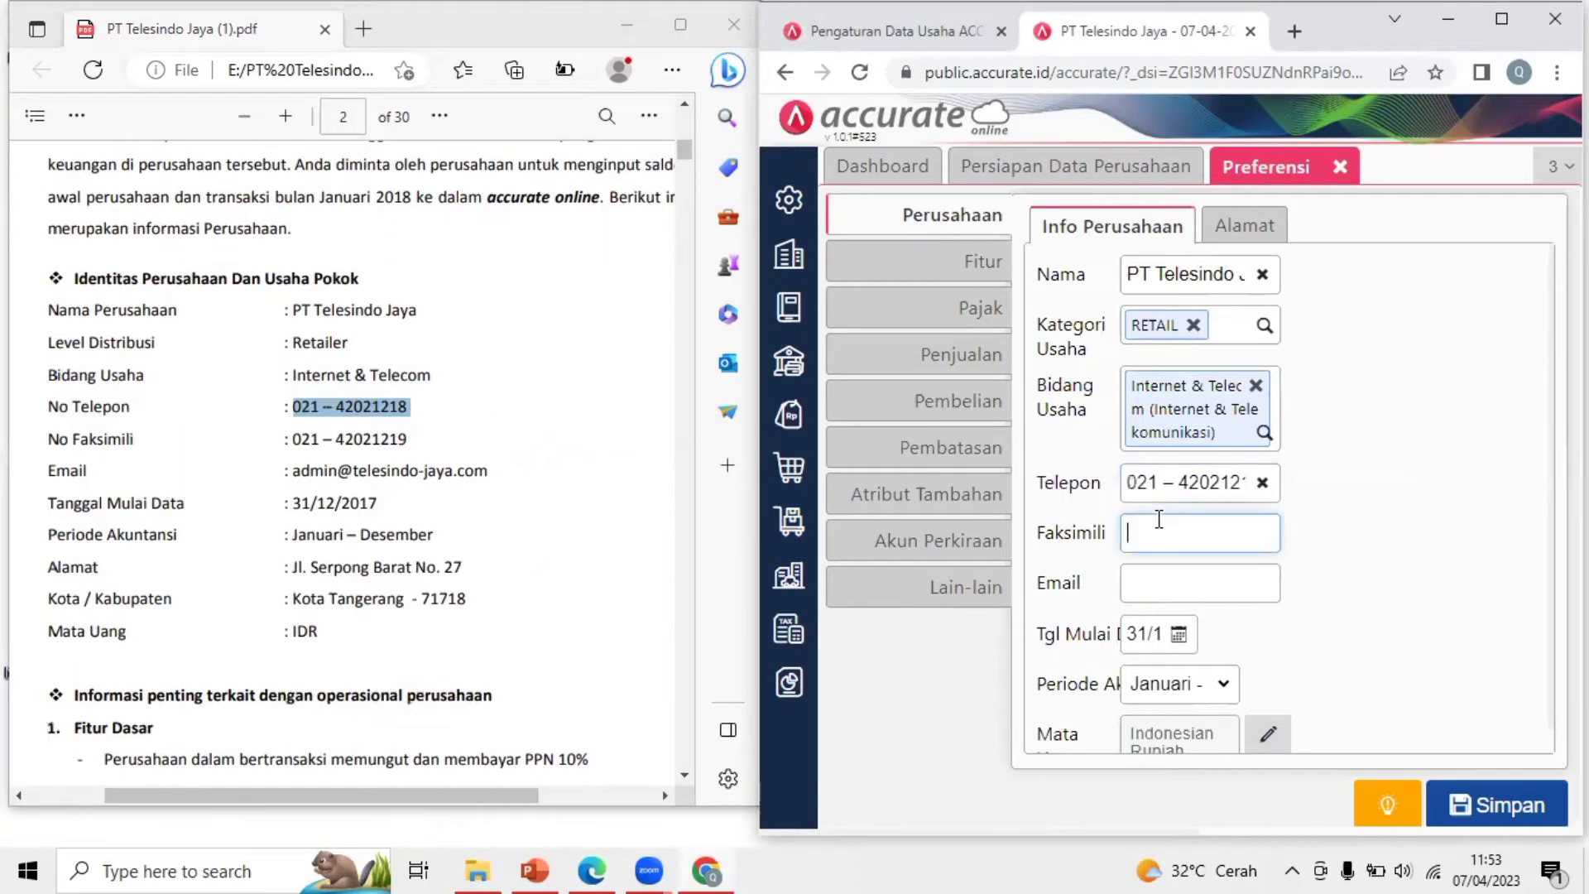
click(369, 433)
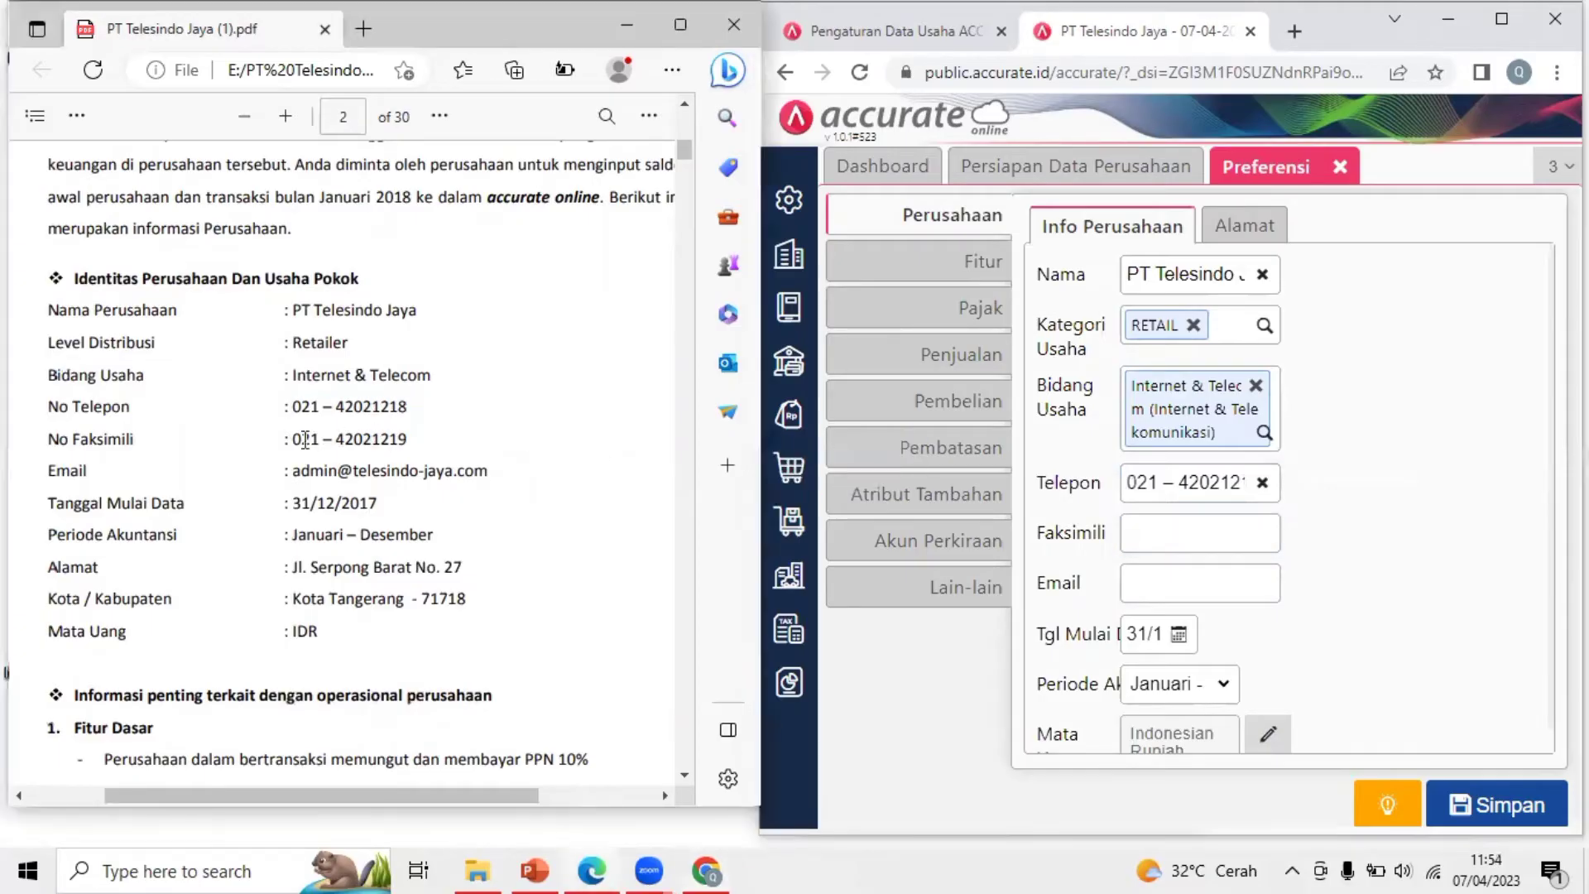
drag(286, 439, 426, 452)
key(ctrl+c)
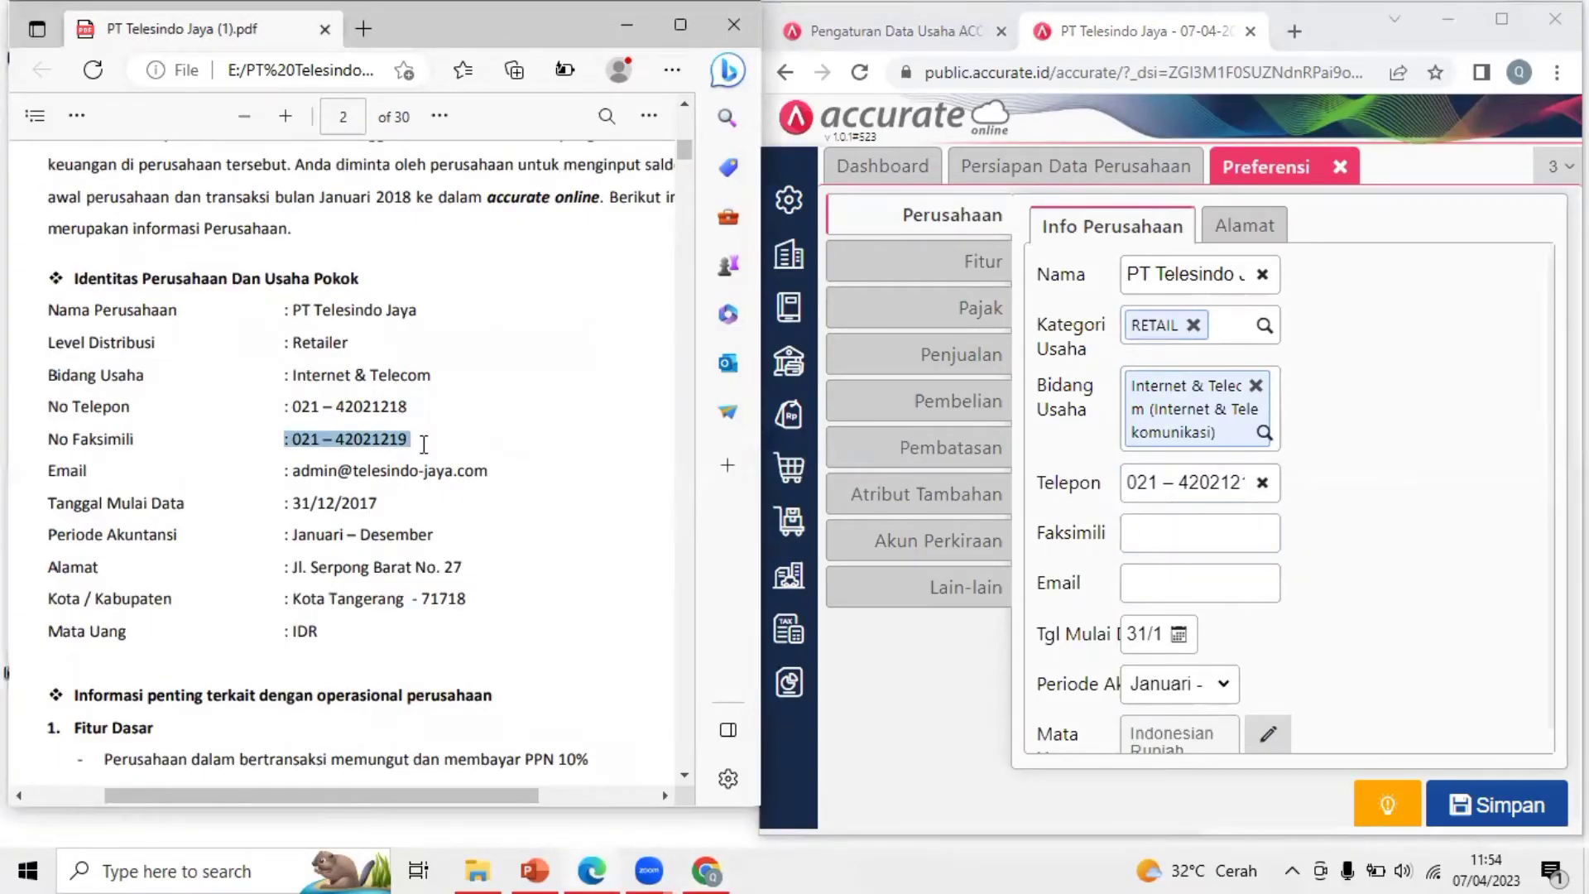
click(1185, 542)
key(ctrl+v)
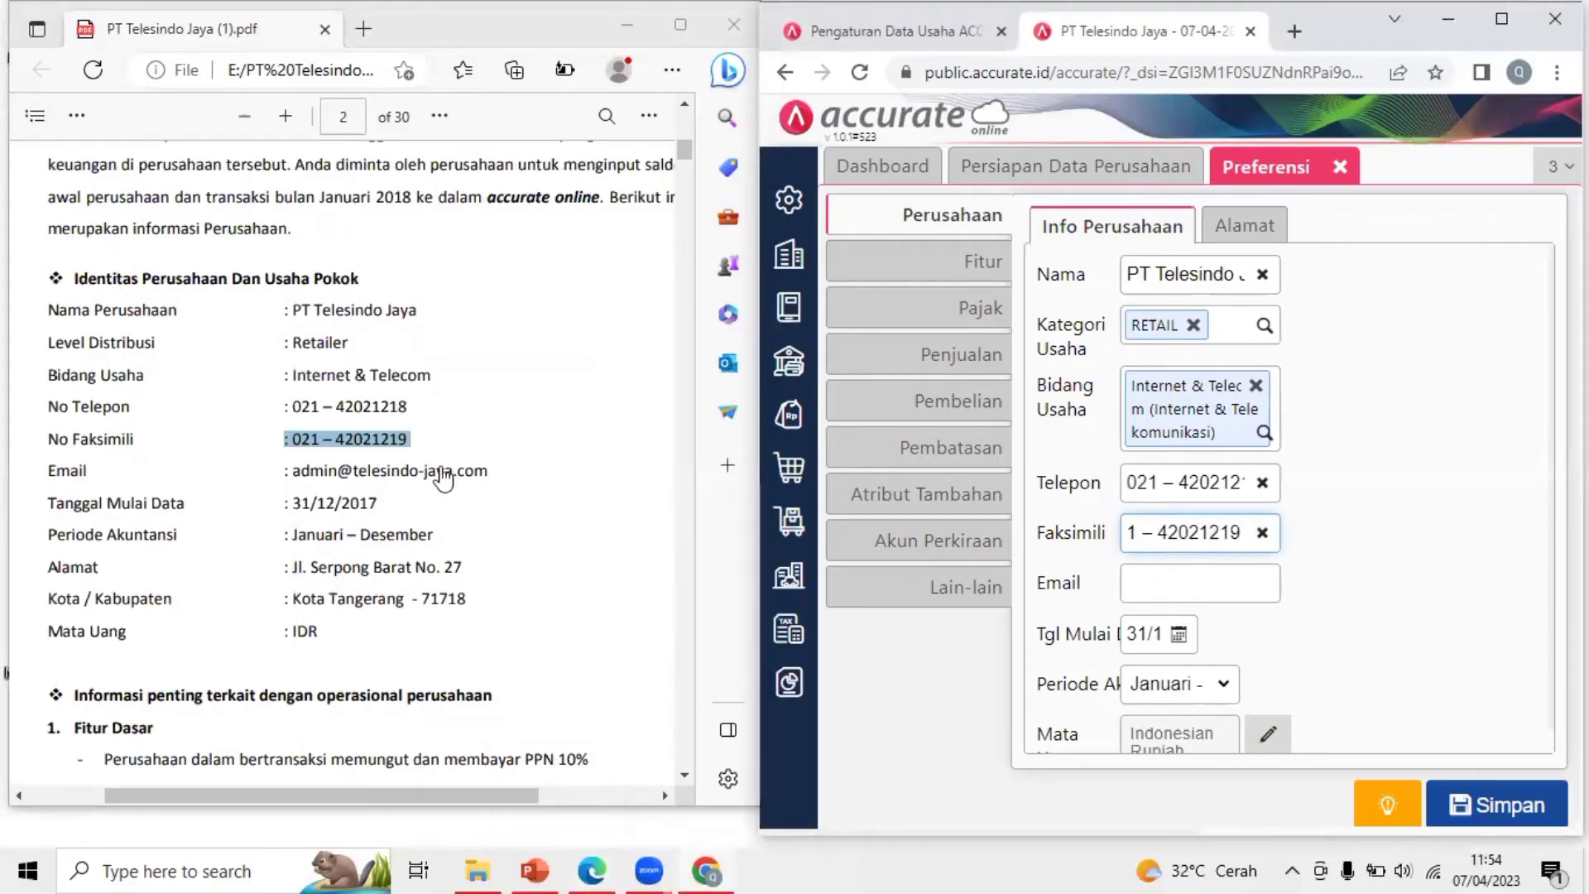
Enter the company e-mail address shown in the PDF
click(323, 478)
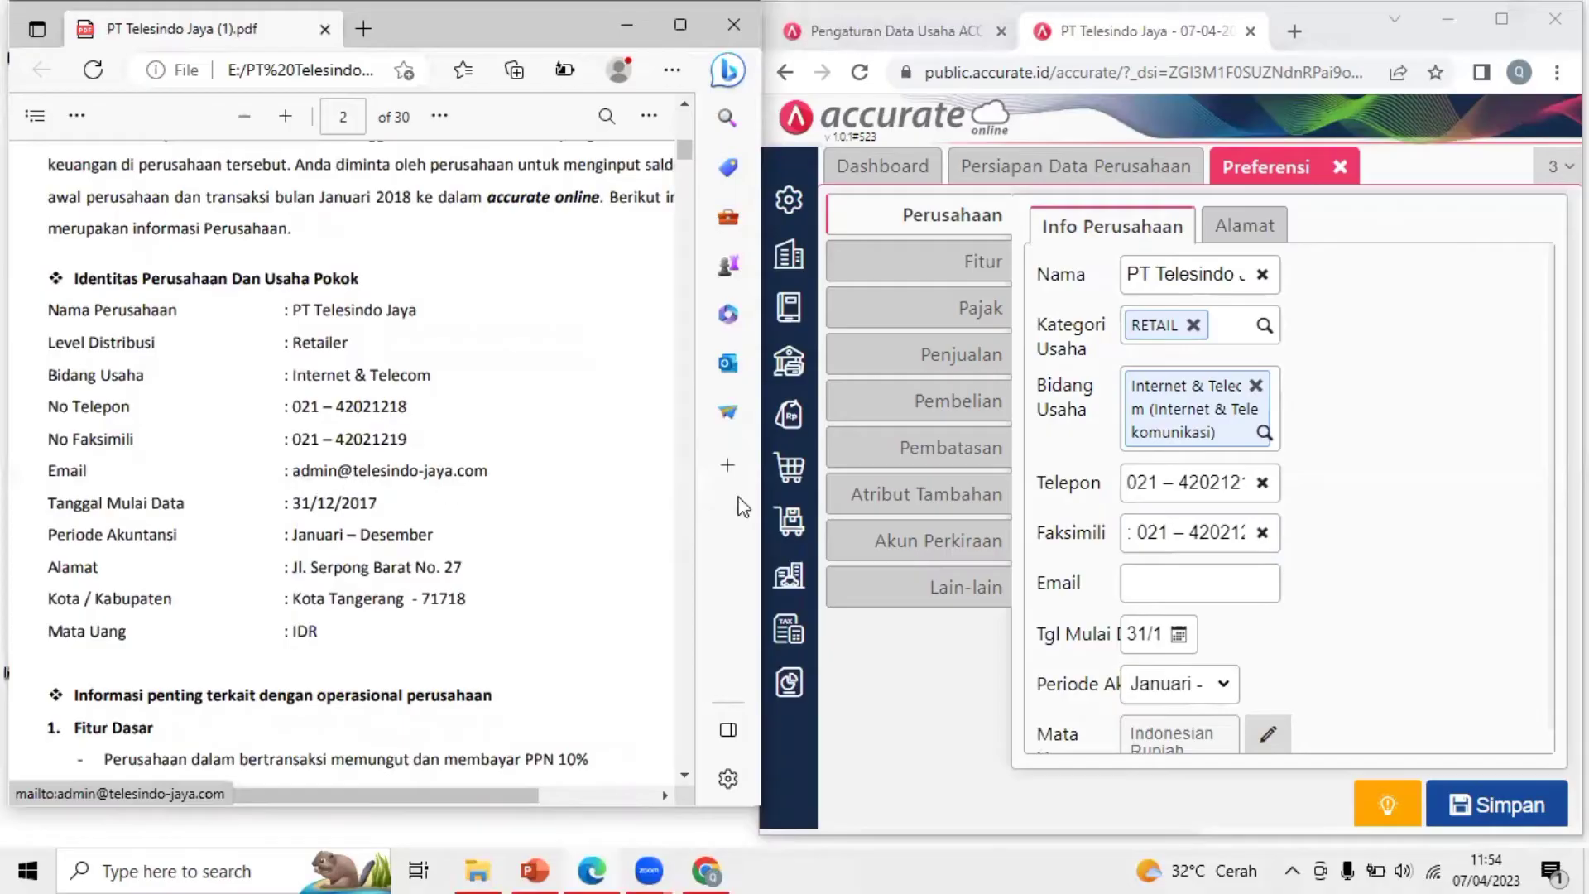
click(1224, 578)
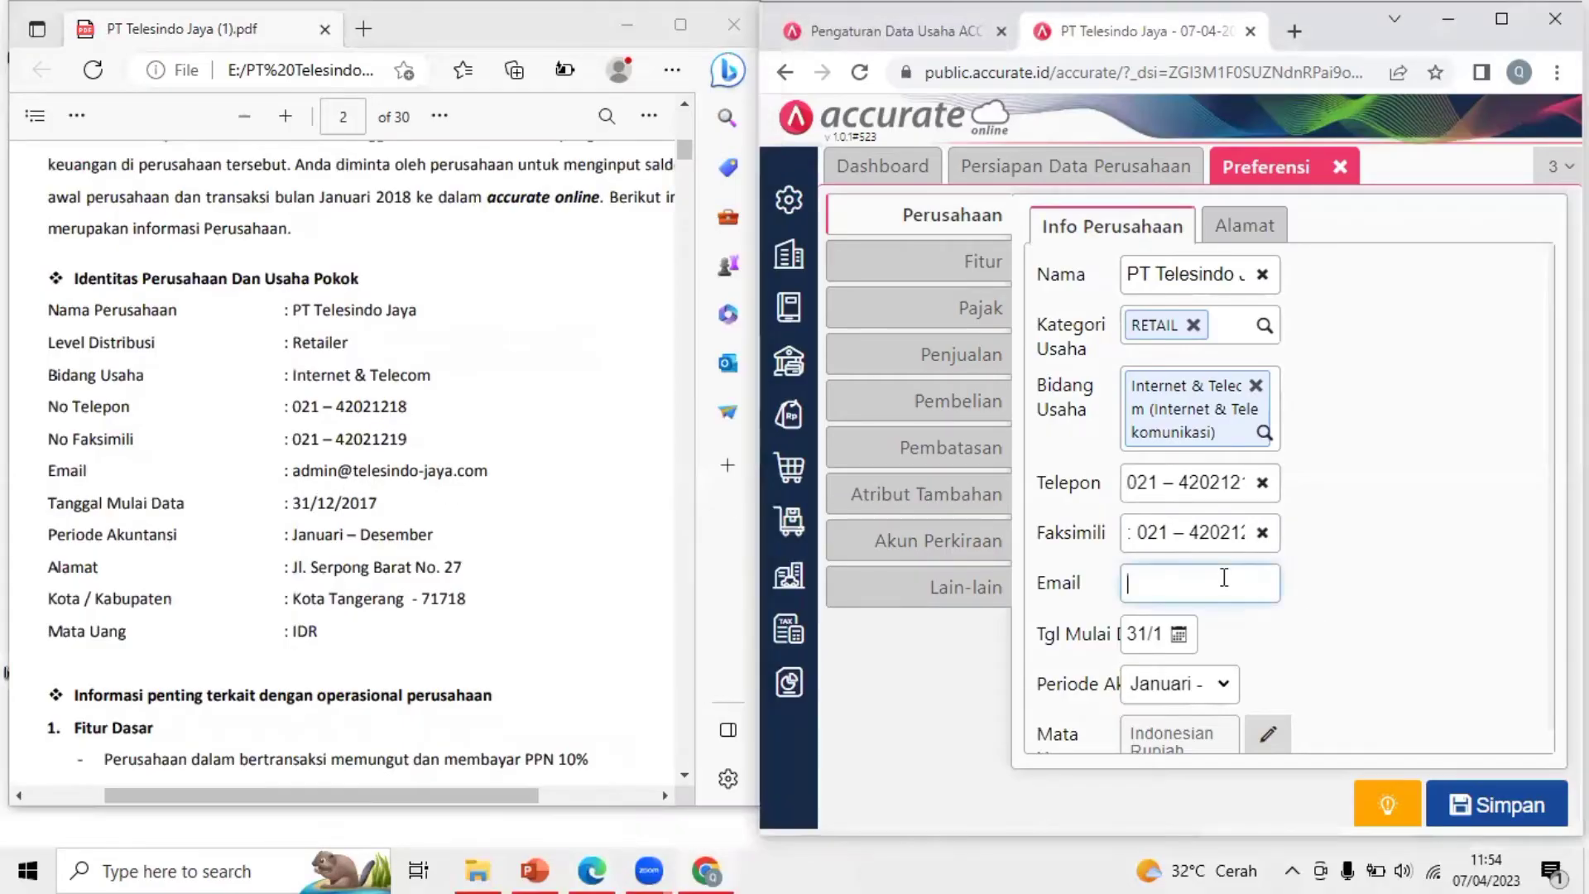
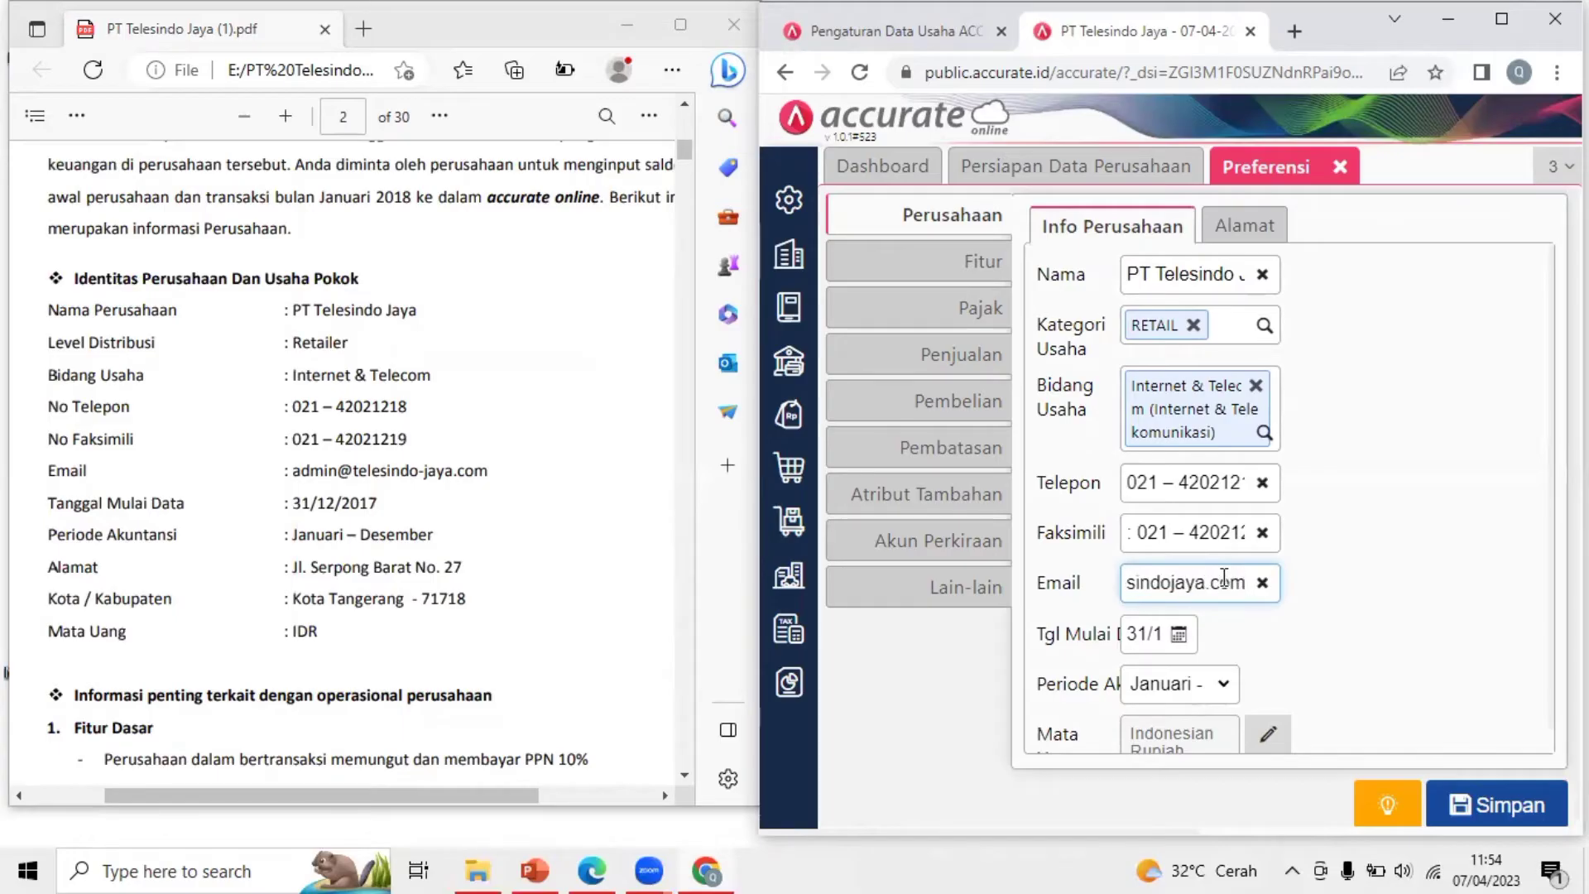
click(1340, 638)
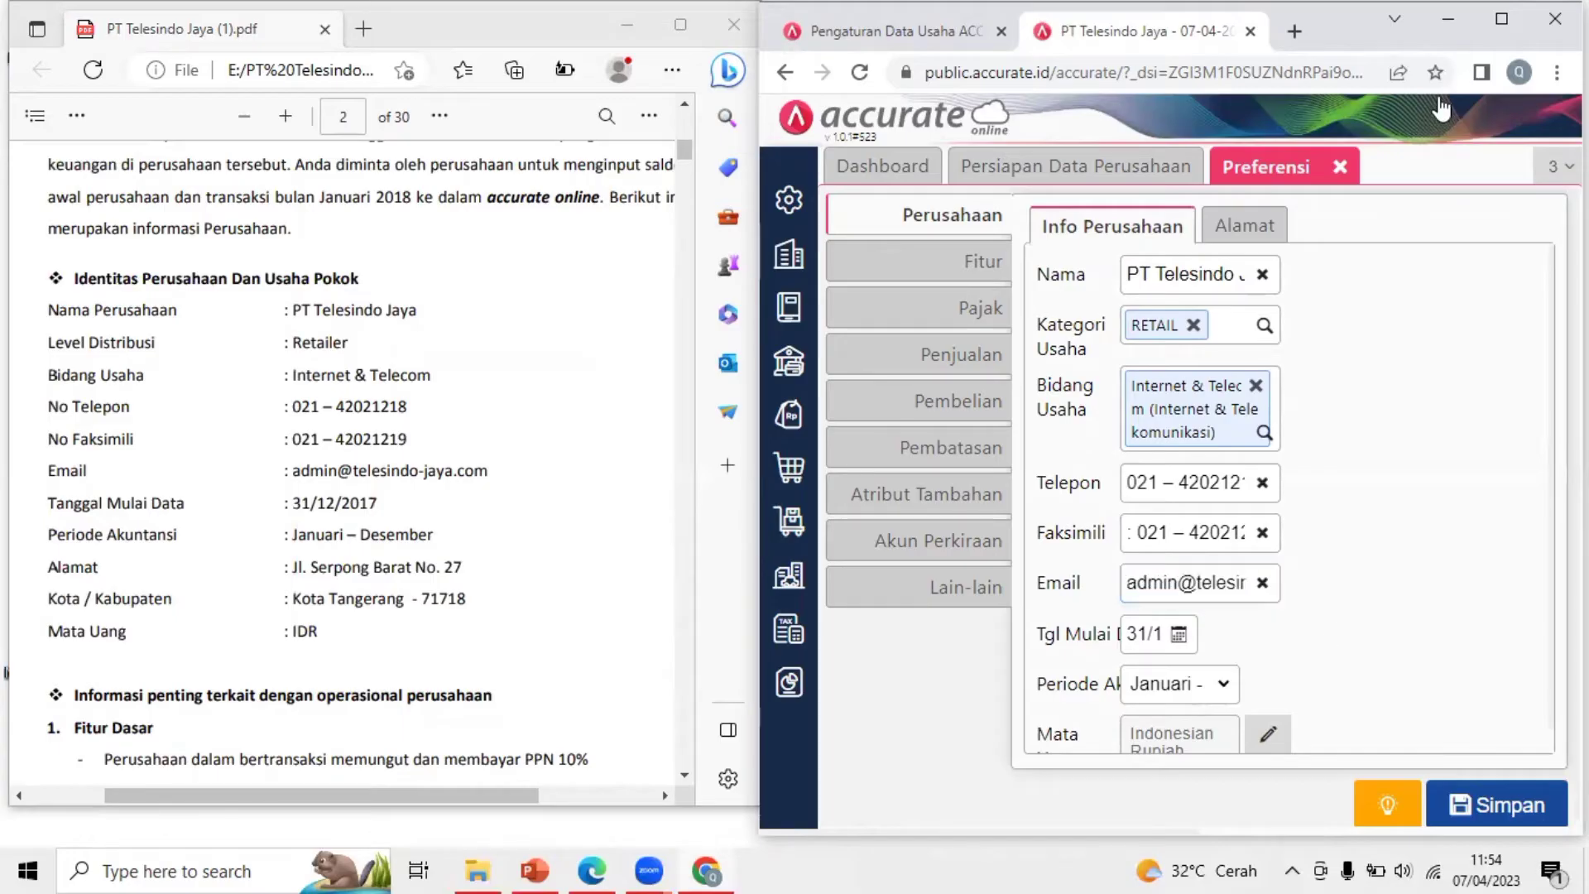
Delete the stray leading colon from the Faksimili value
click(1501, 18)
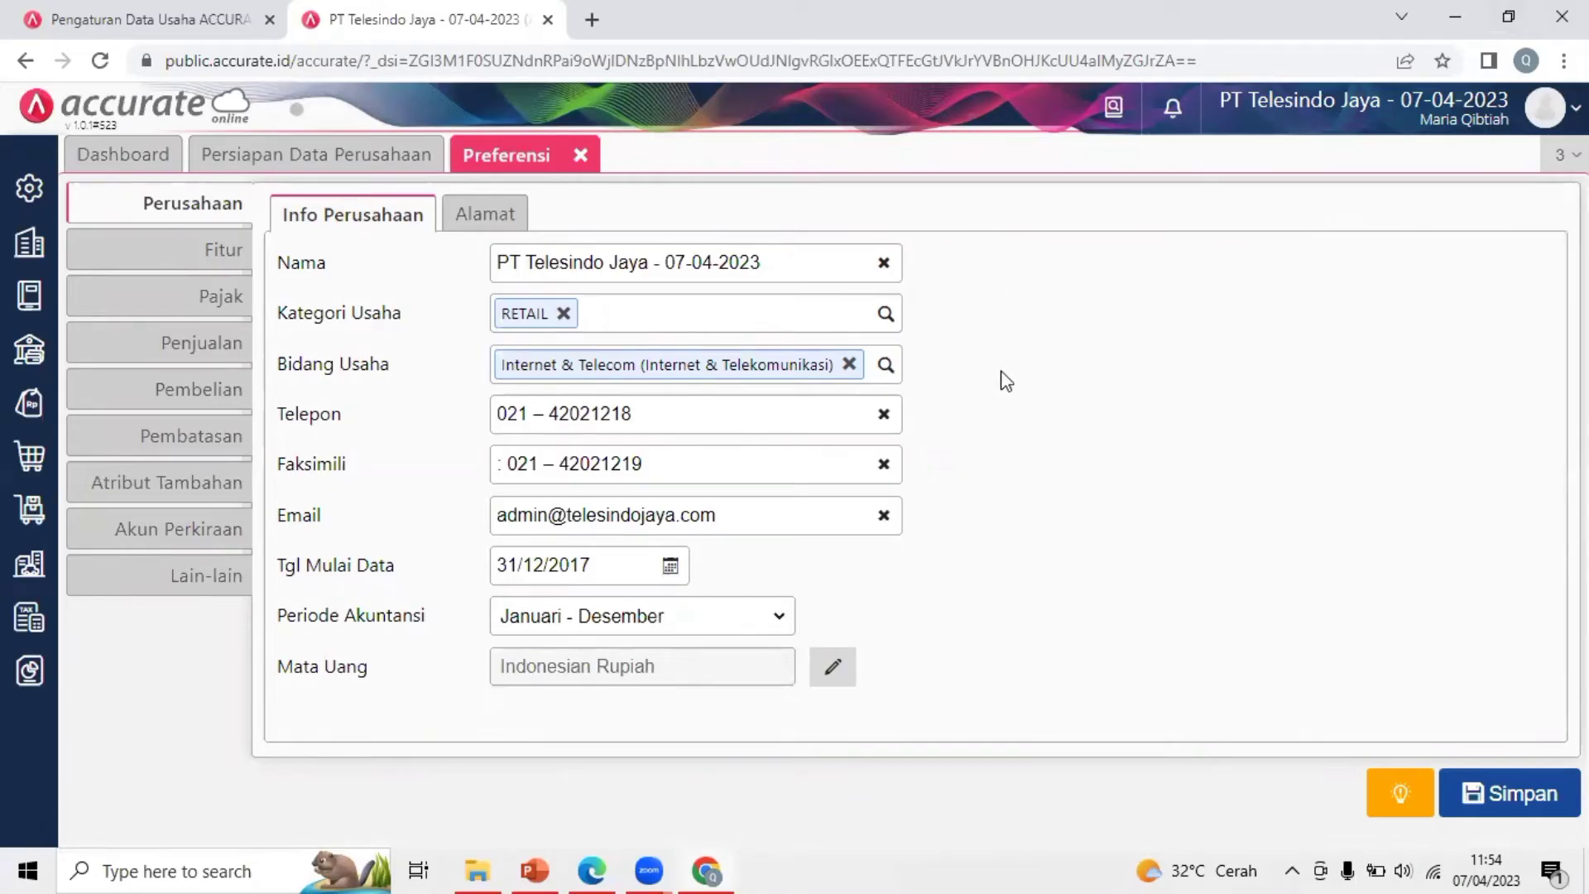
click(509, 465)
key(BackSpace)
key(BackSpace)
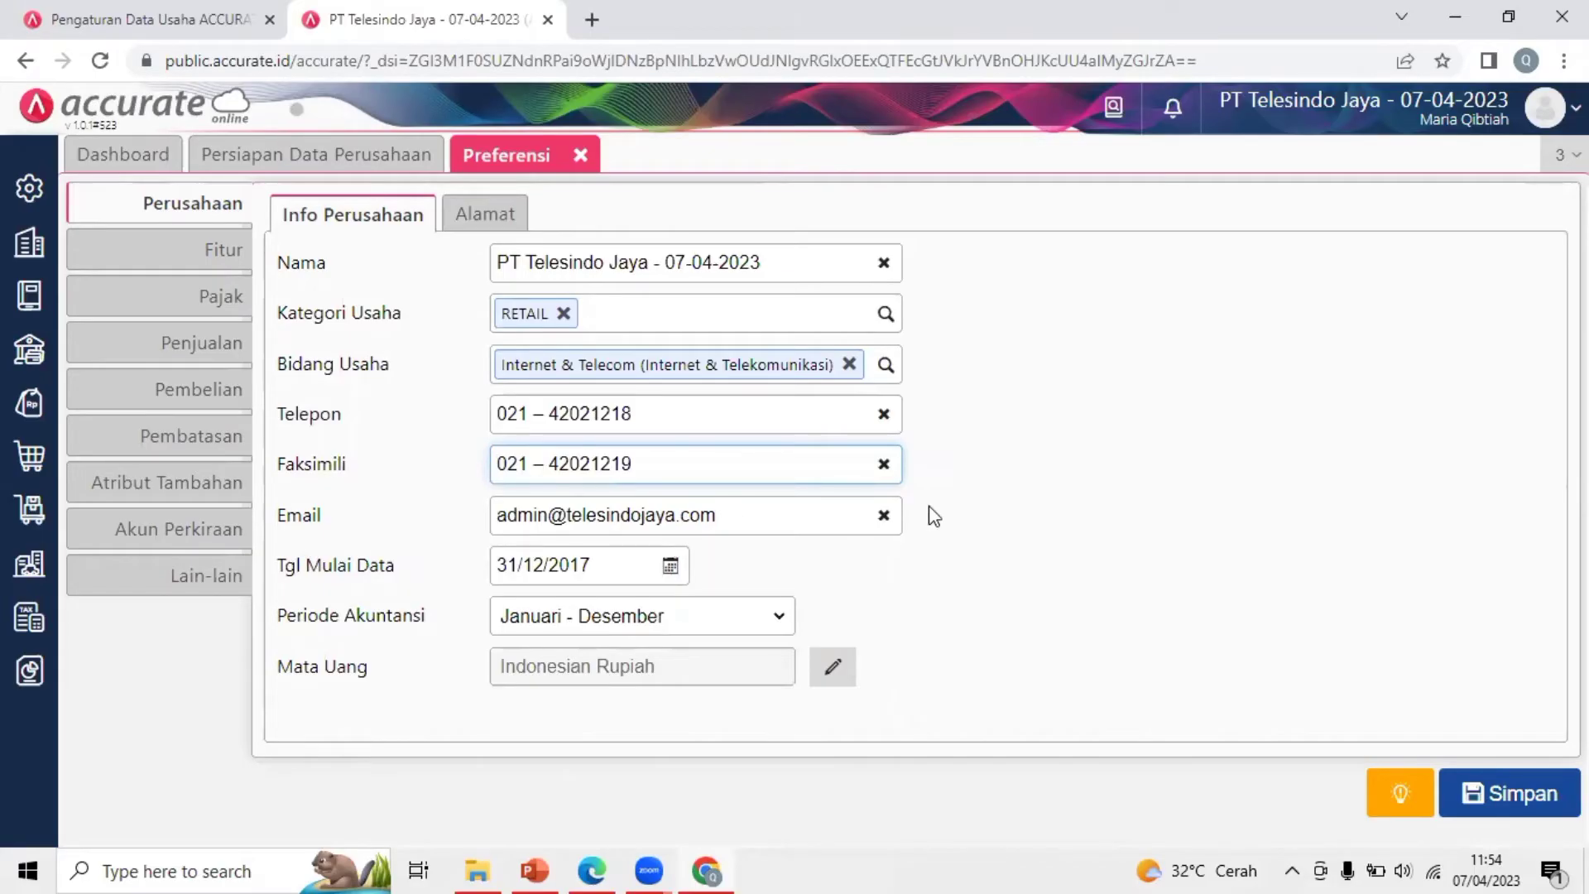
click(1036, 539)
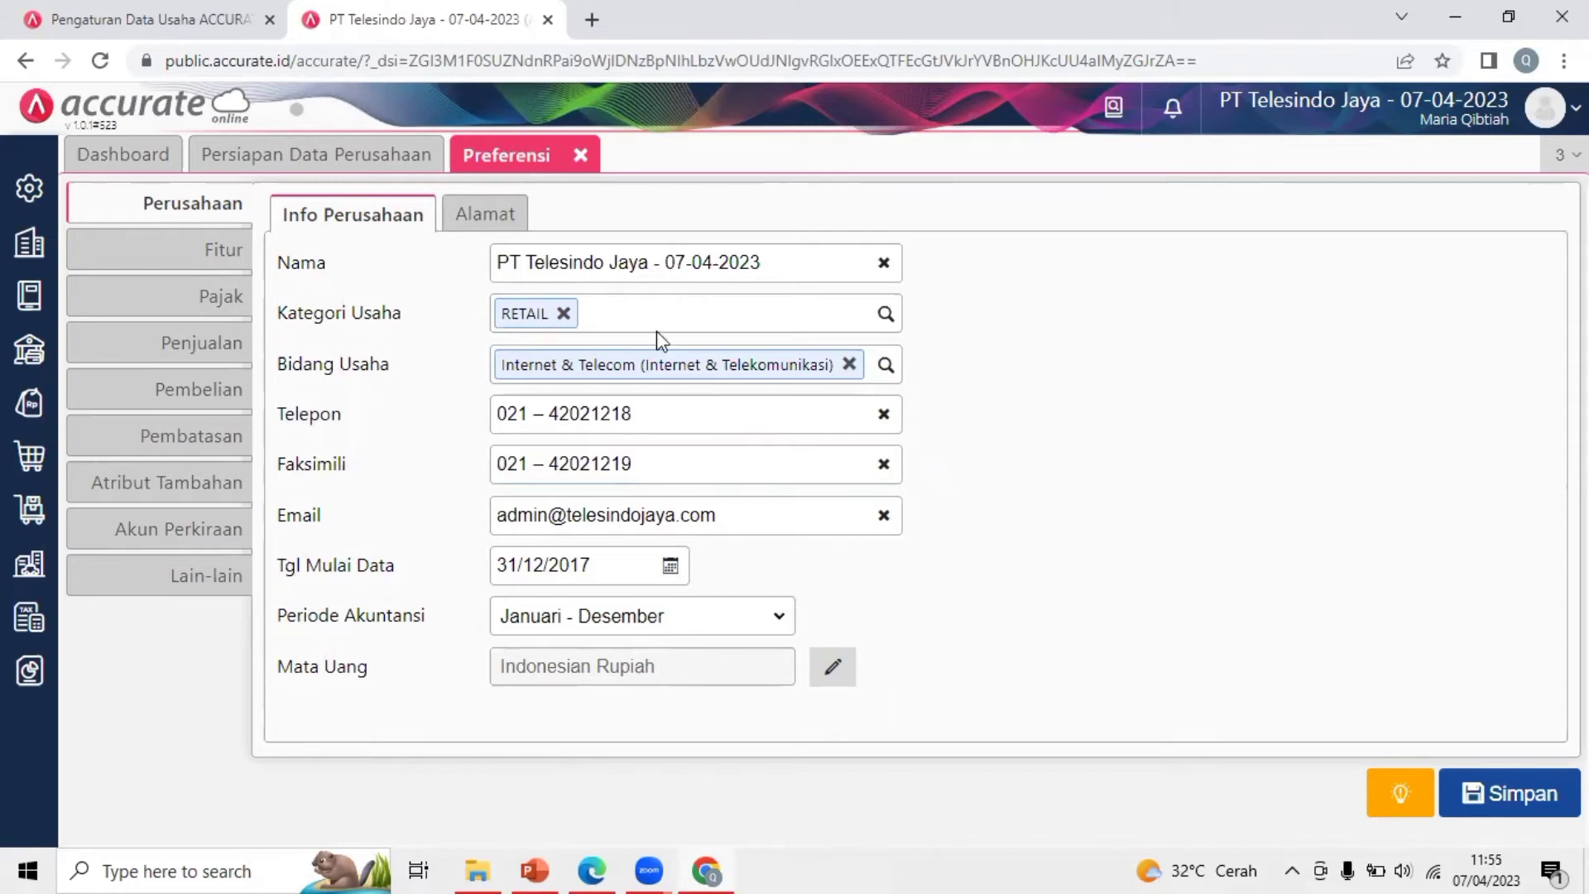
Paste the company street address from the PDF into the Alamat field
click(485, 213)
click(527, 251)
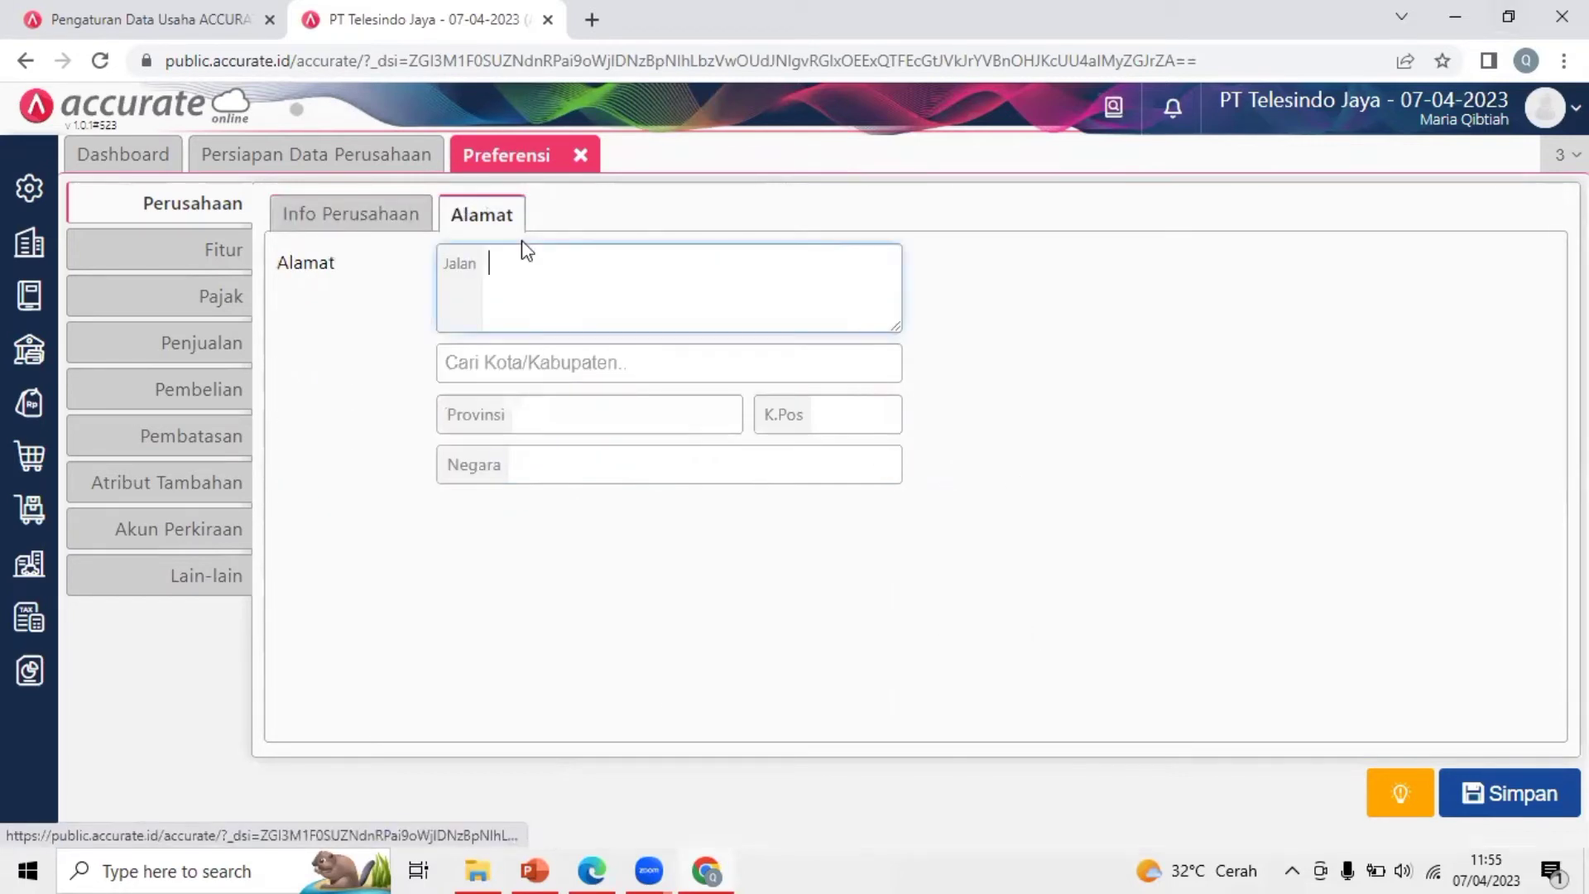
click(673, 165)
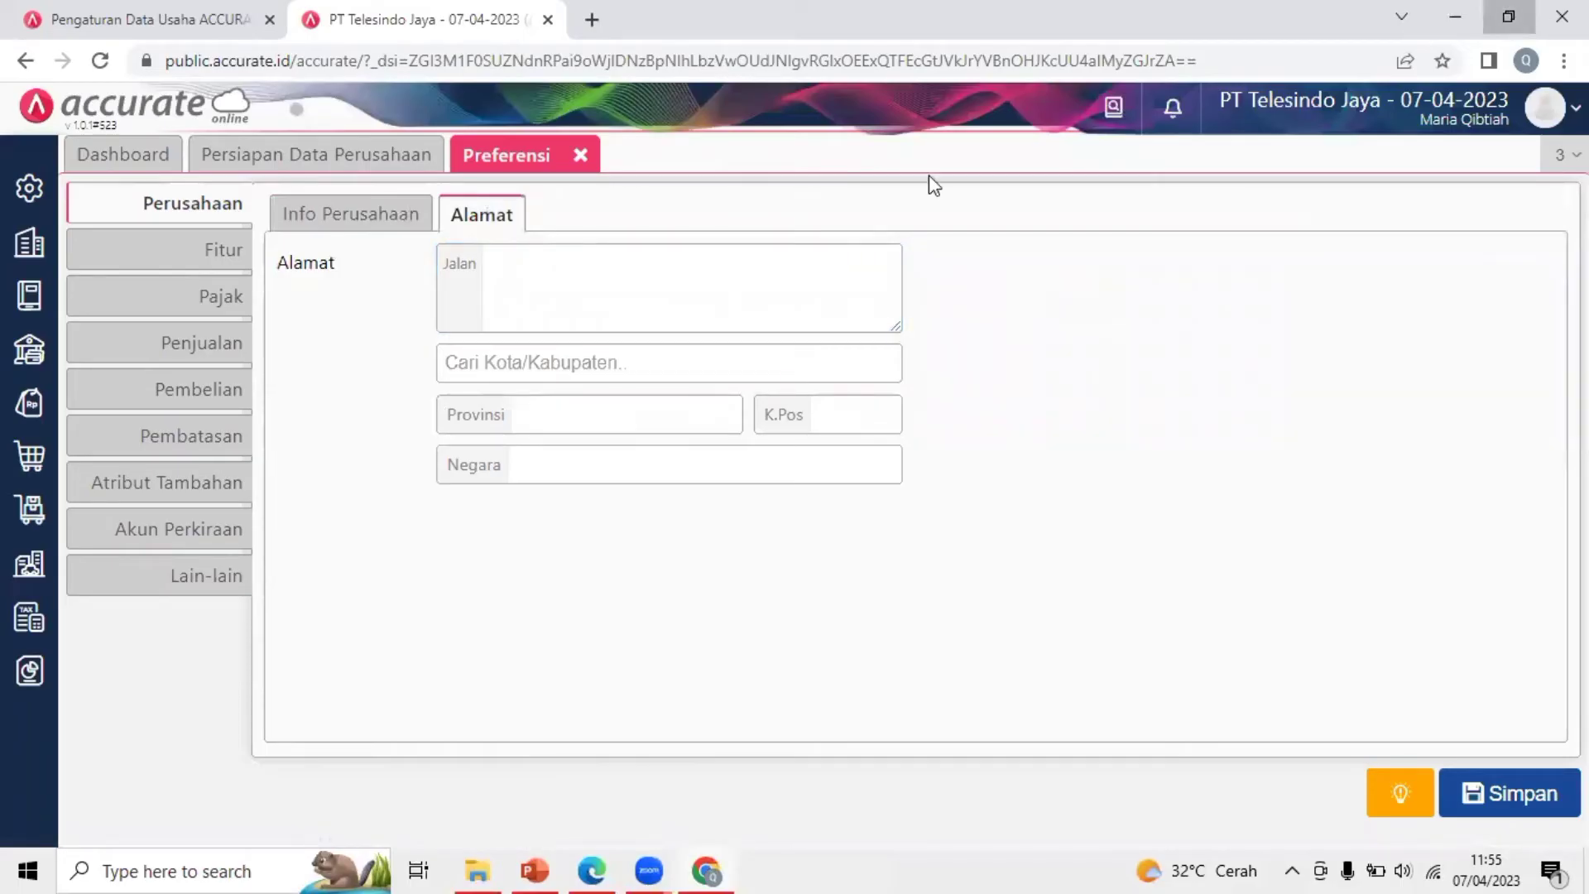
key(super+Right)
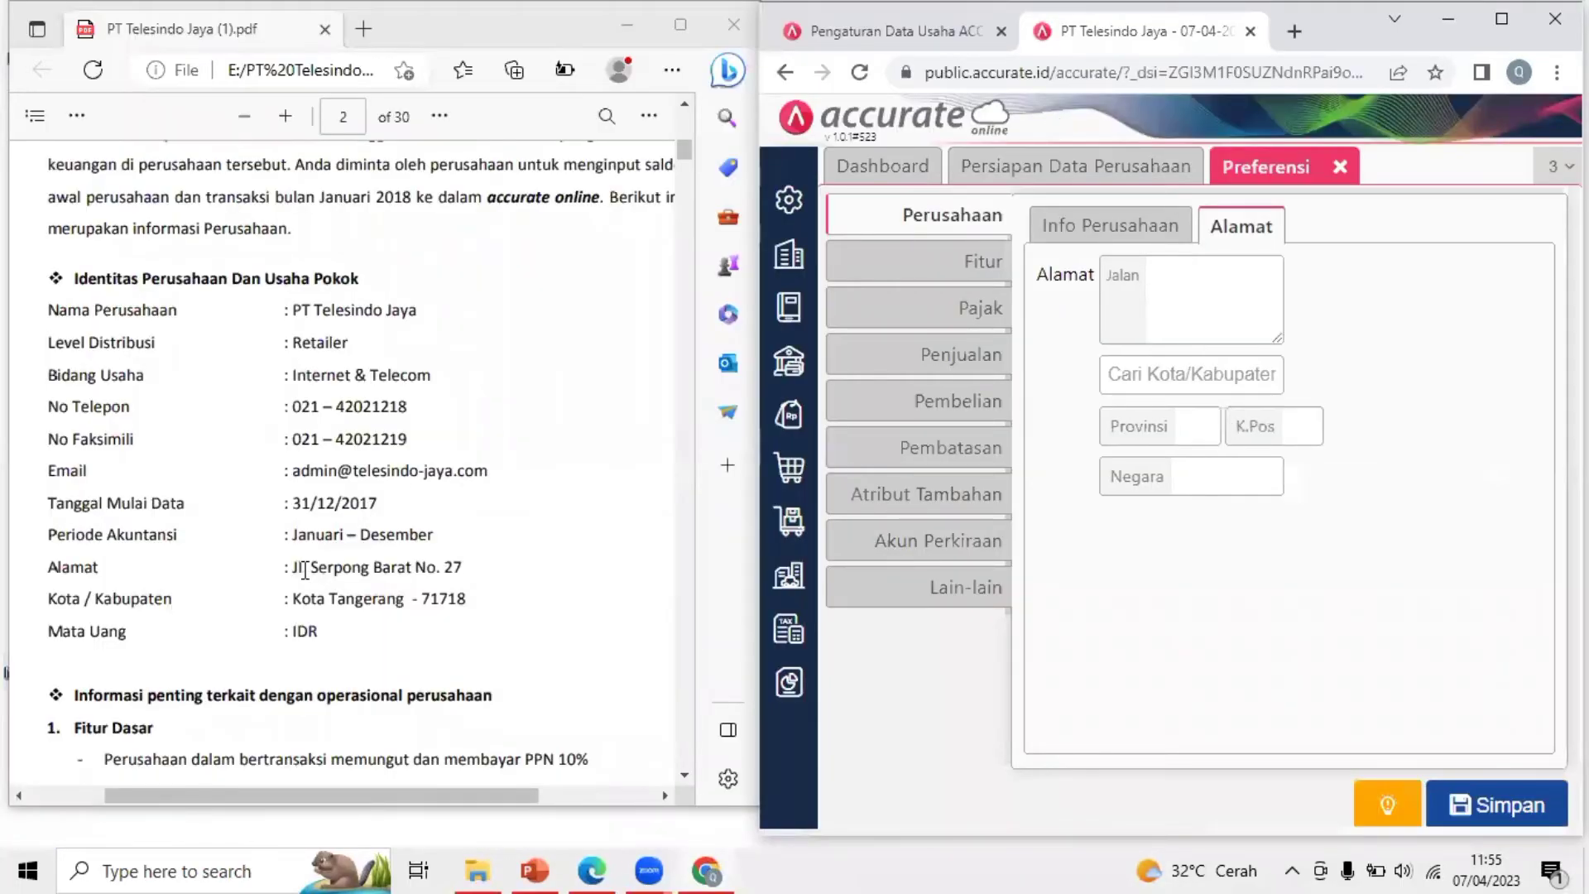
drag(294, 571, 464, 570)
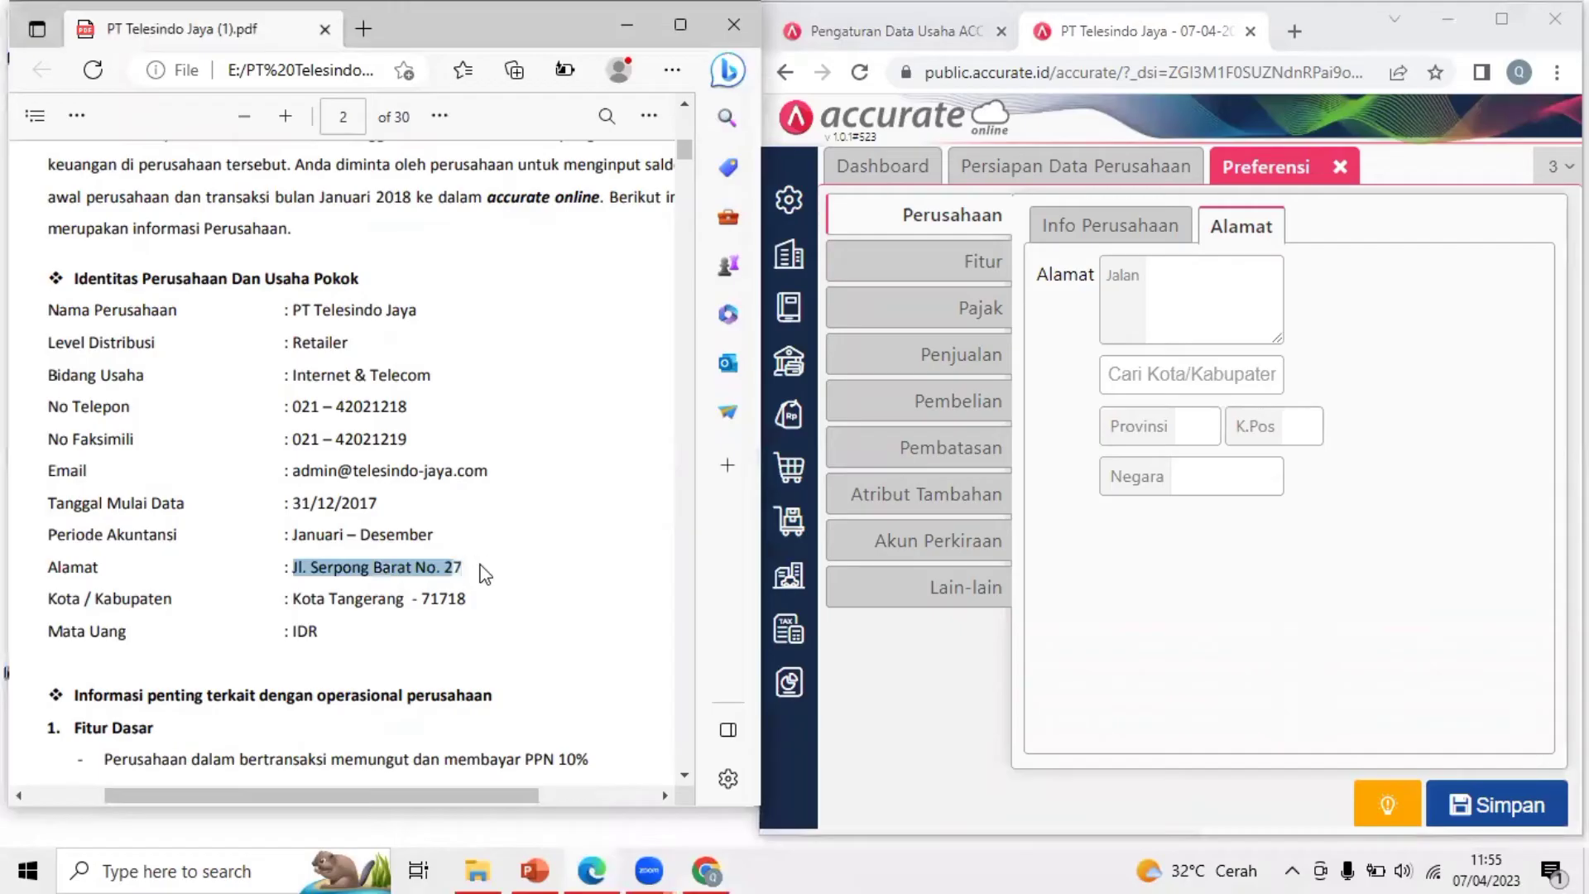
drag(319, 568, 478, 567)
key(ctrl+c)
click(1166, 295)
key(ctrl+v)
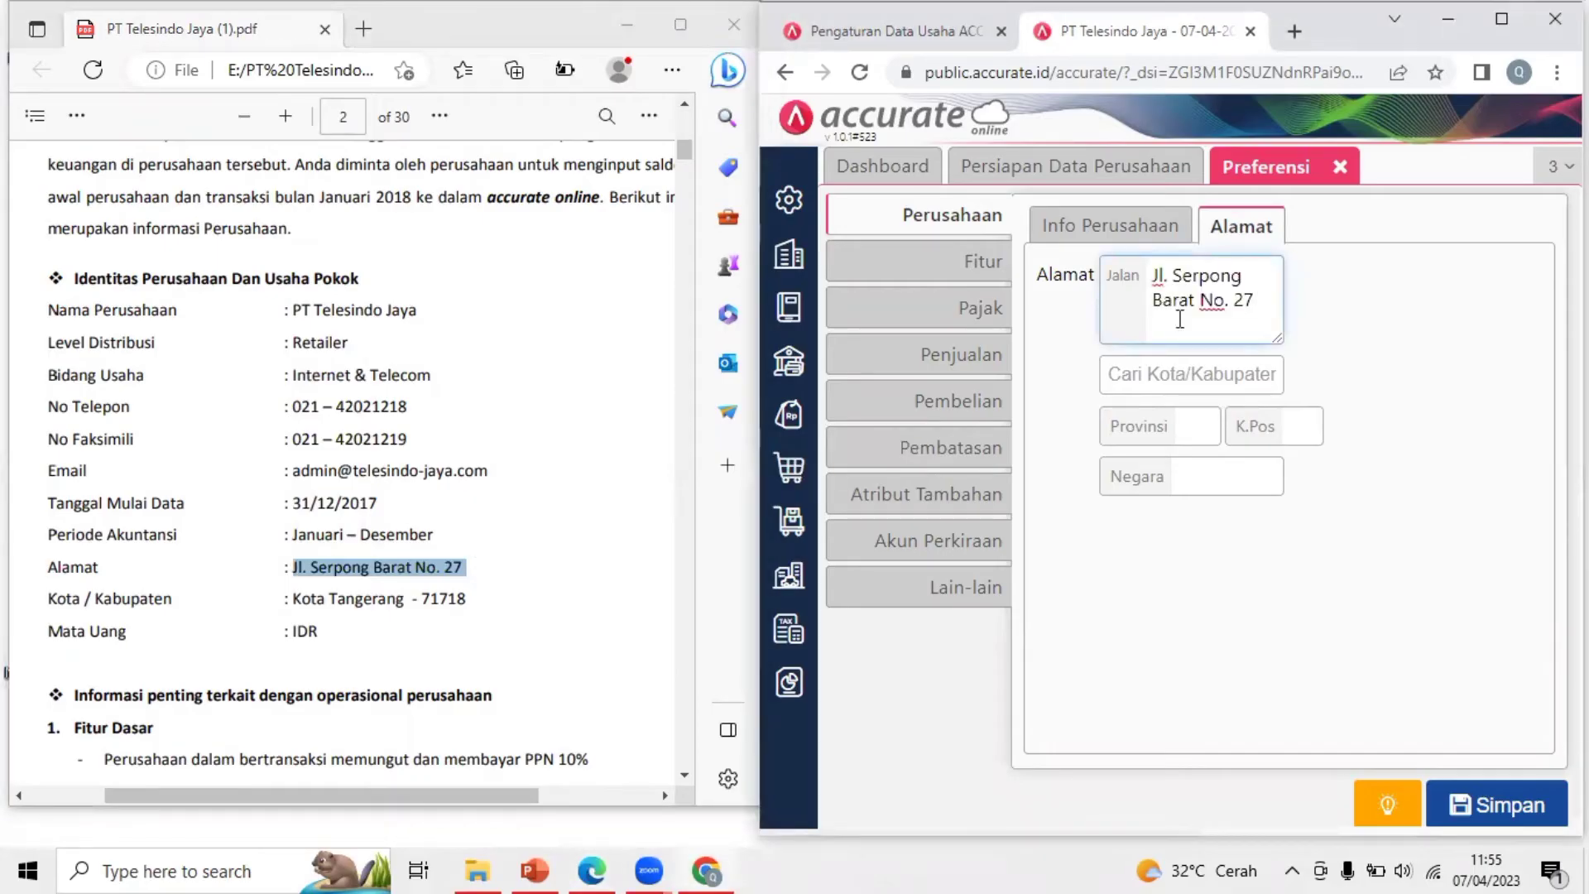
Choose Kota Tangerang as the city and enter the company postal code
click(1181, 377)
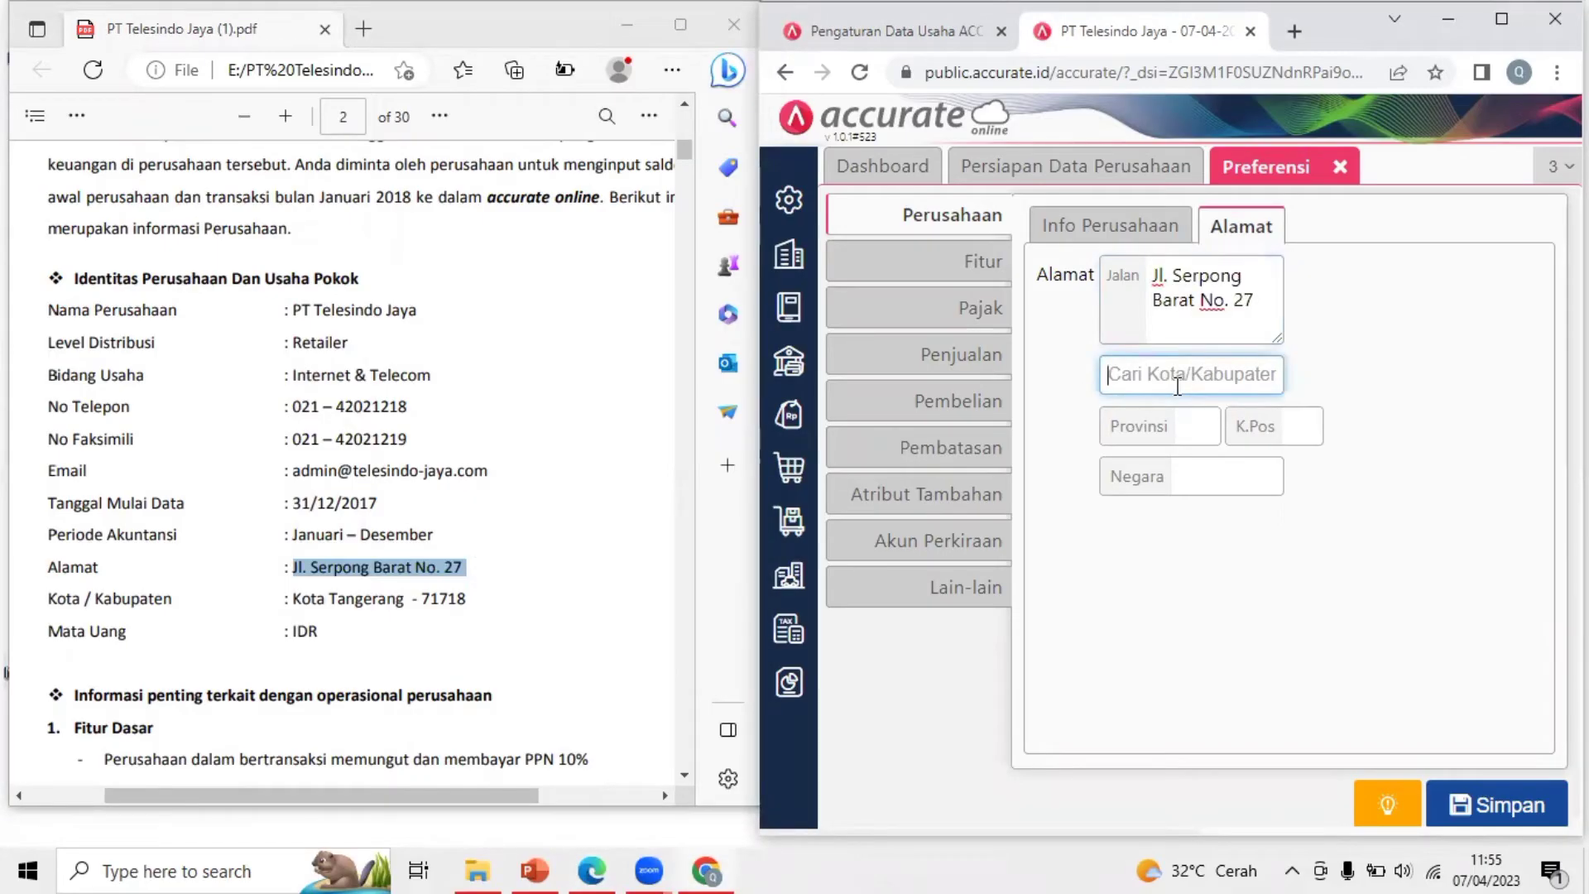
text(tang)
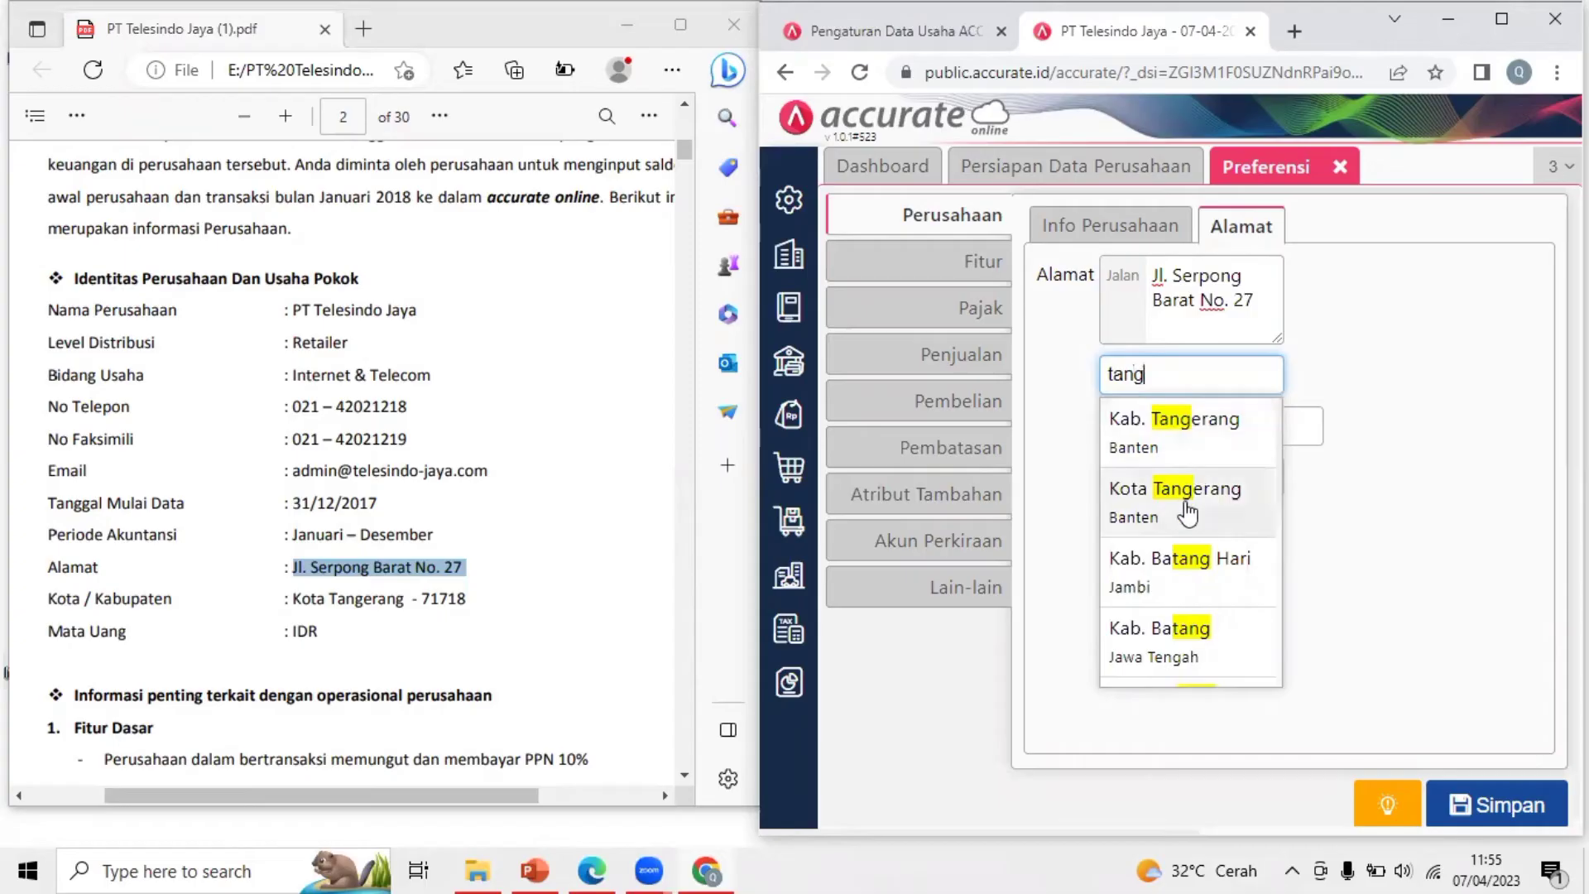
click(1188, 513)
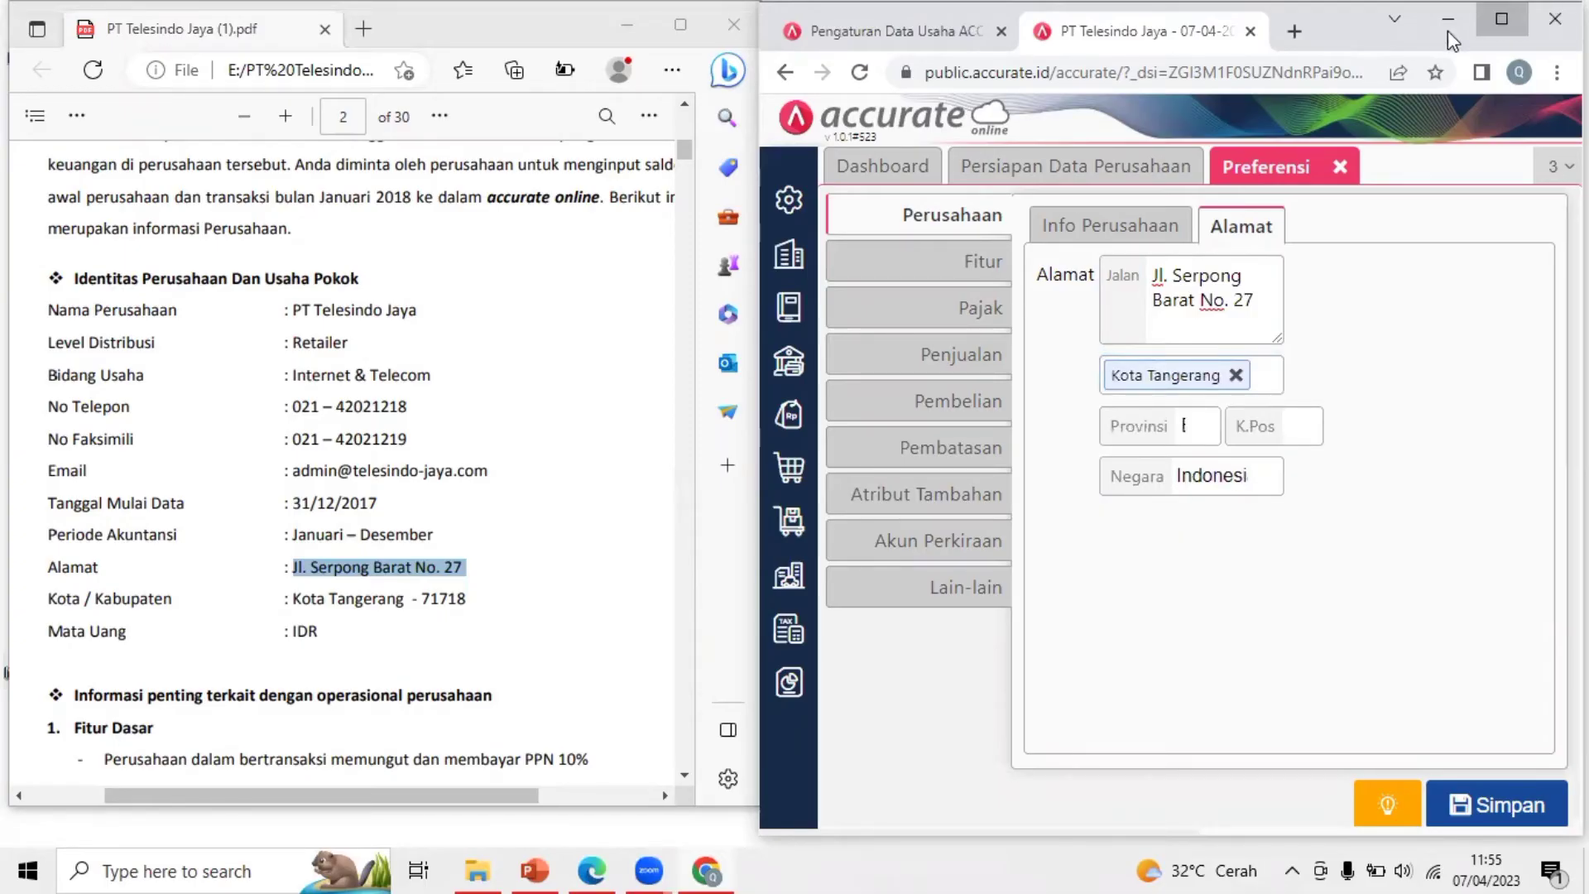
click(1501, 18)
click(857, 417)
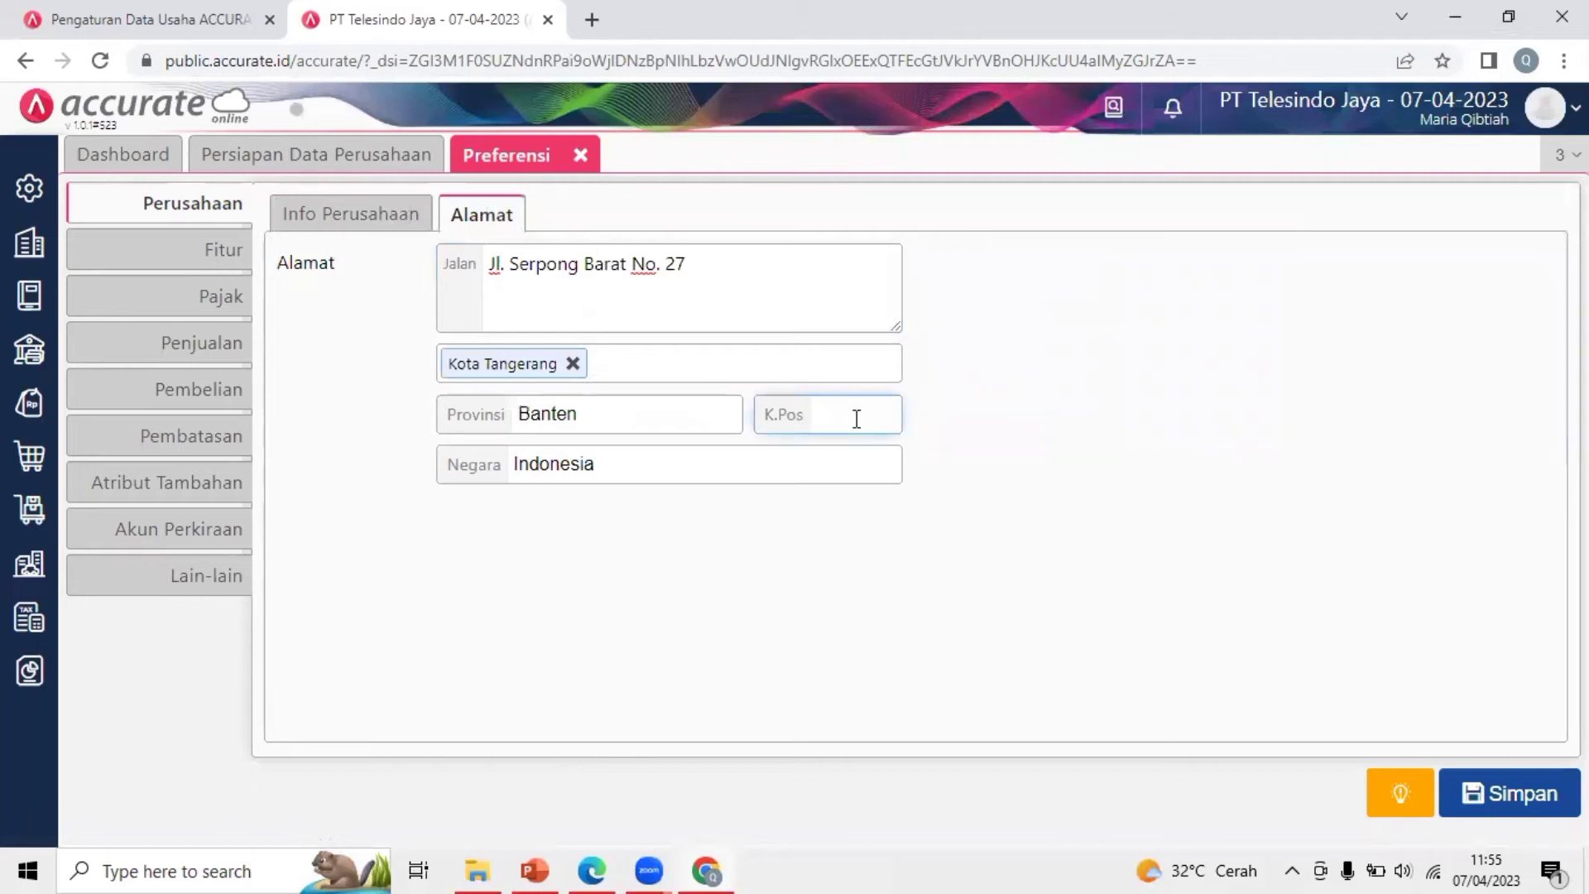
text(5)
key(BackSpace)
text(6)
key(BackSpace)
text(71718)
click(1224, 480)
Review the Info Perusahaan and feature settings tabs
click(381, 240)
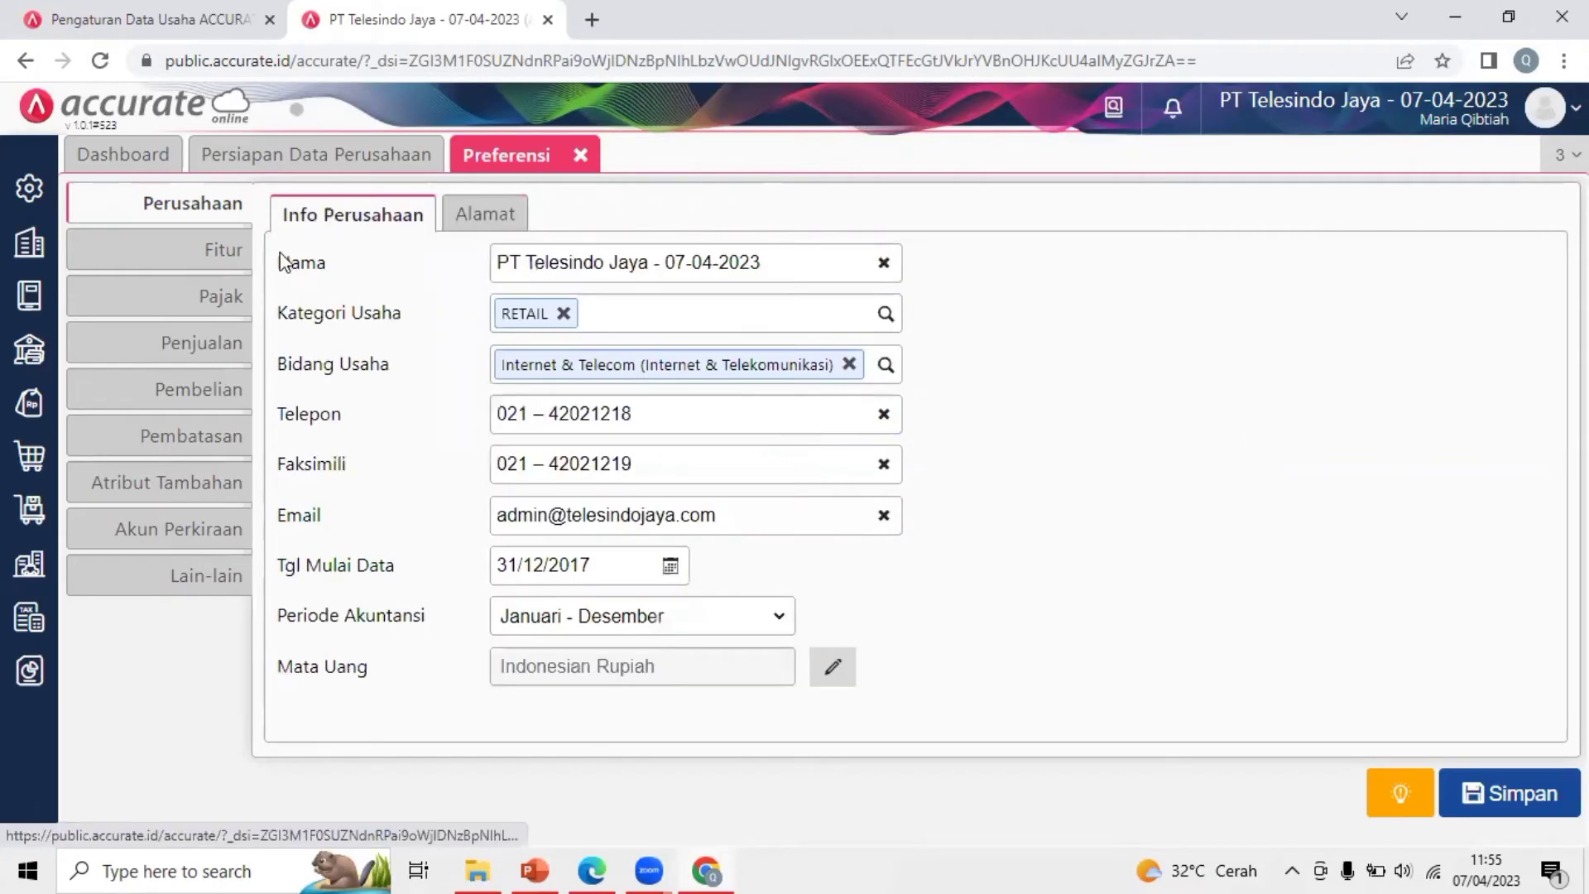
click(216, 250)
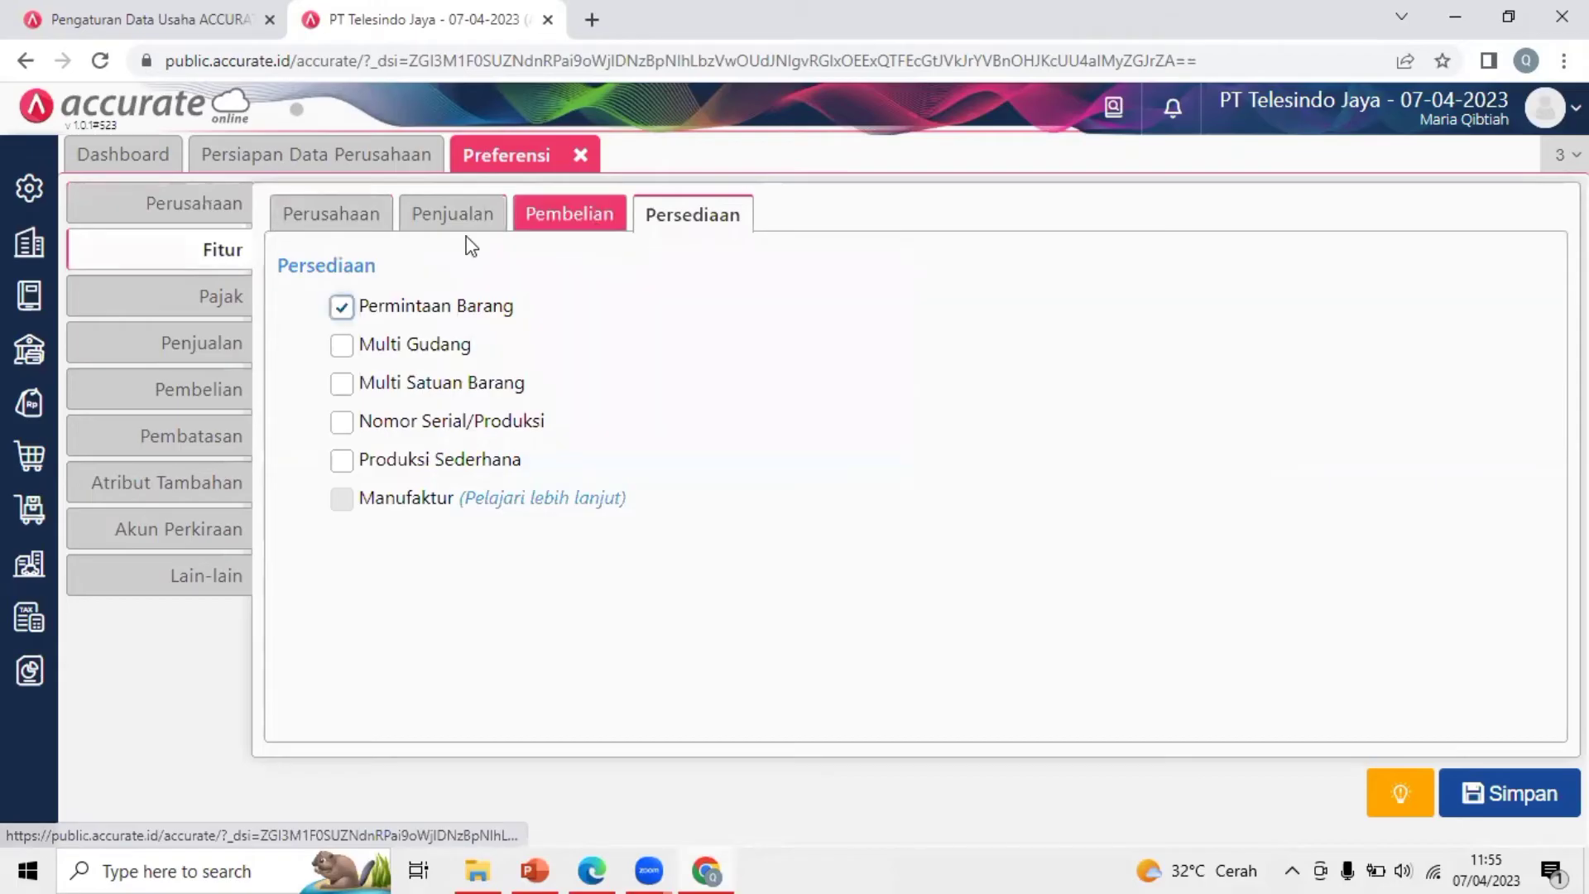
click(223, 214)
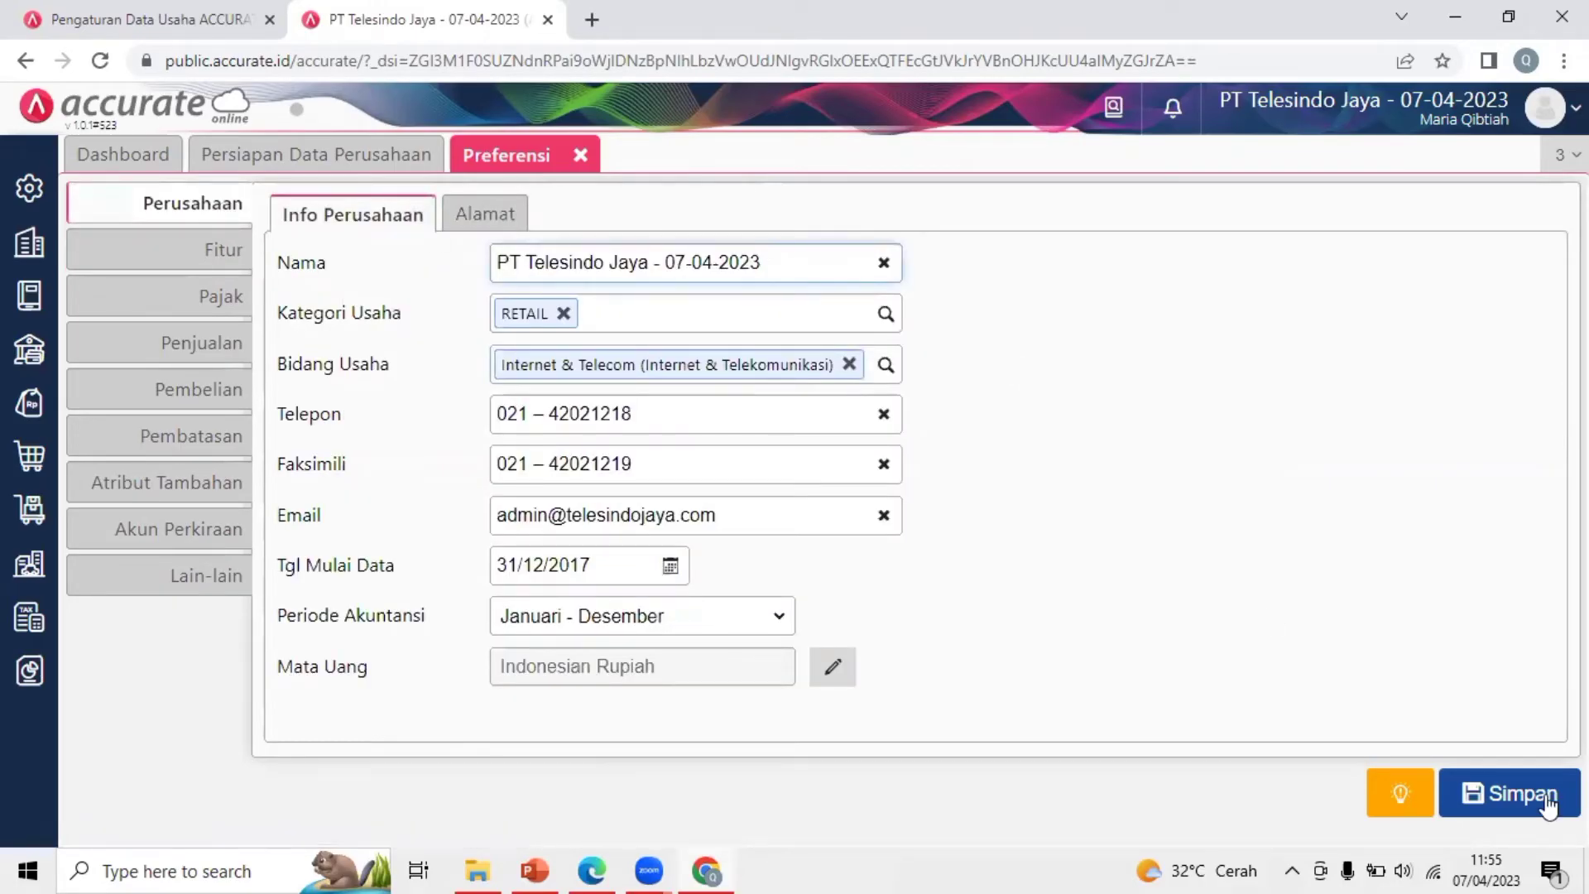
Save the preferences with Simpan, then show the empty Akun Perkiraan list from Buku Besar
click(1509, 793)
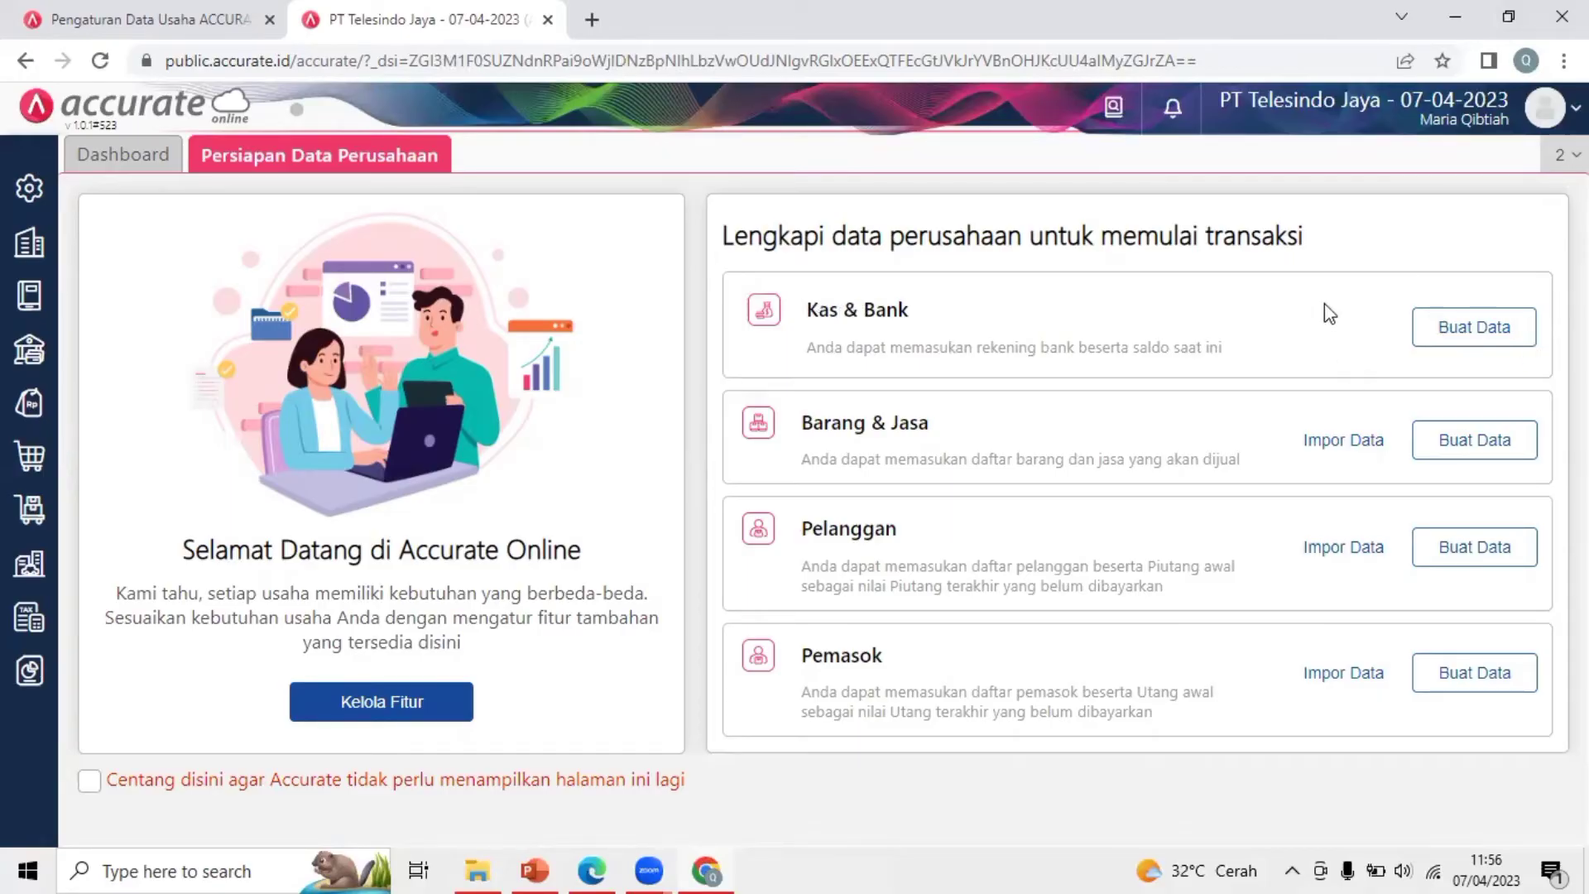
click(23, 294)
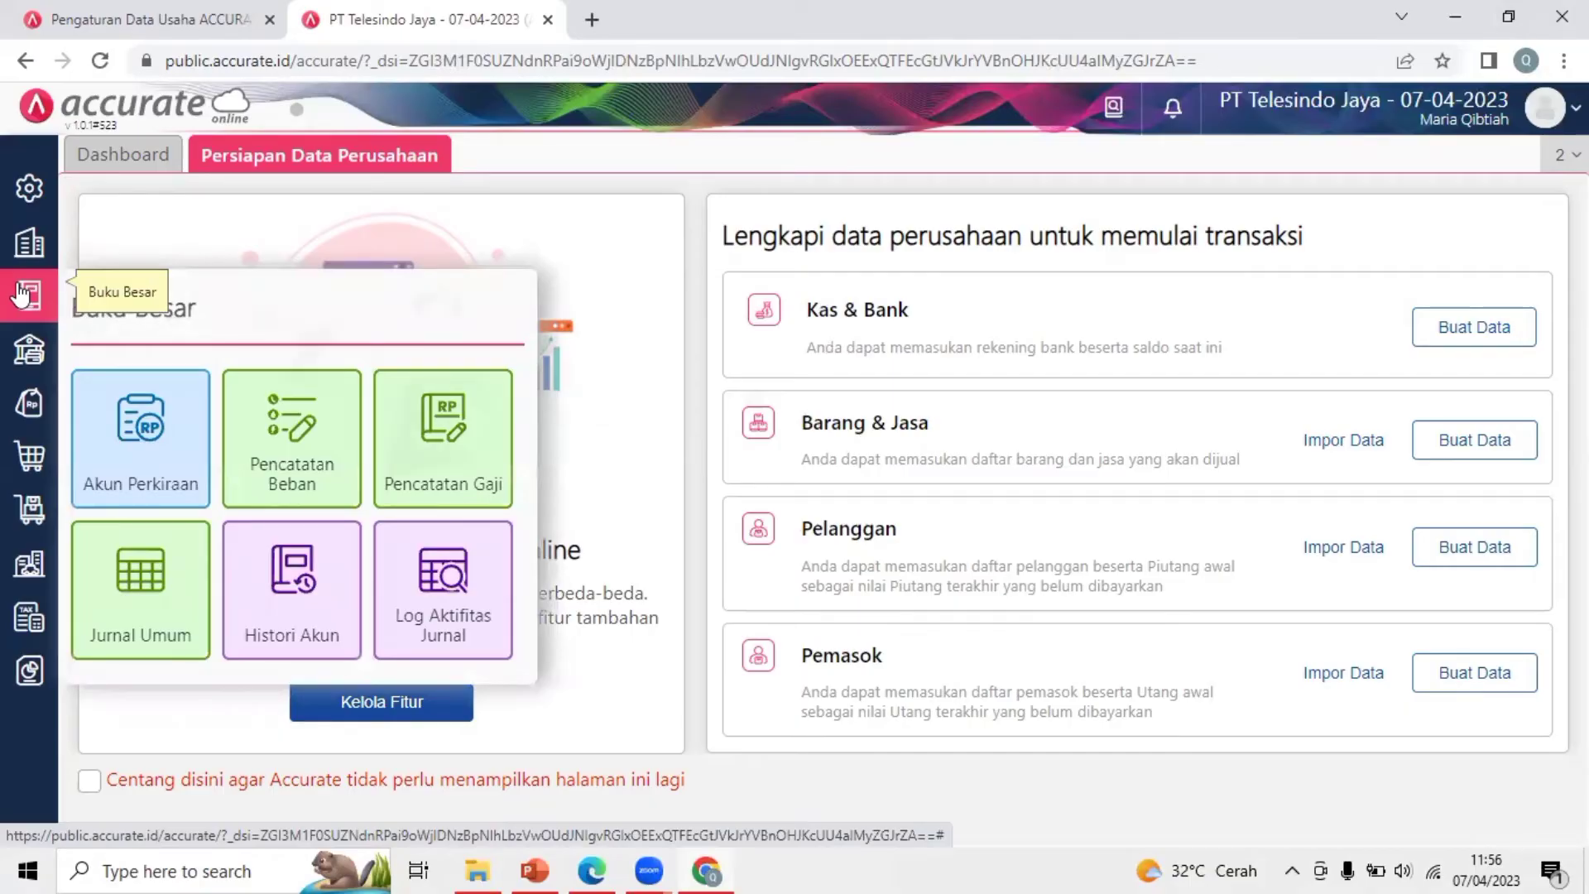
click(20, 295)
click(20, 295)
click(21, 295)
click(20, 294)
click(20, 294)
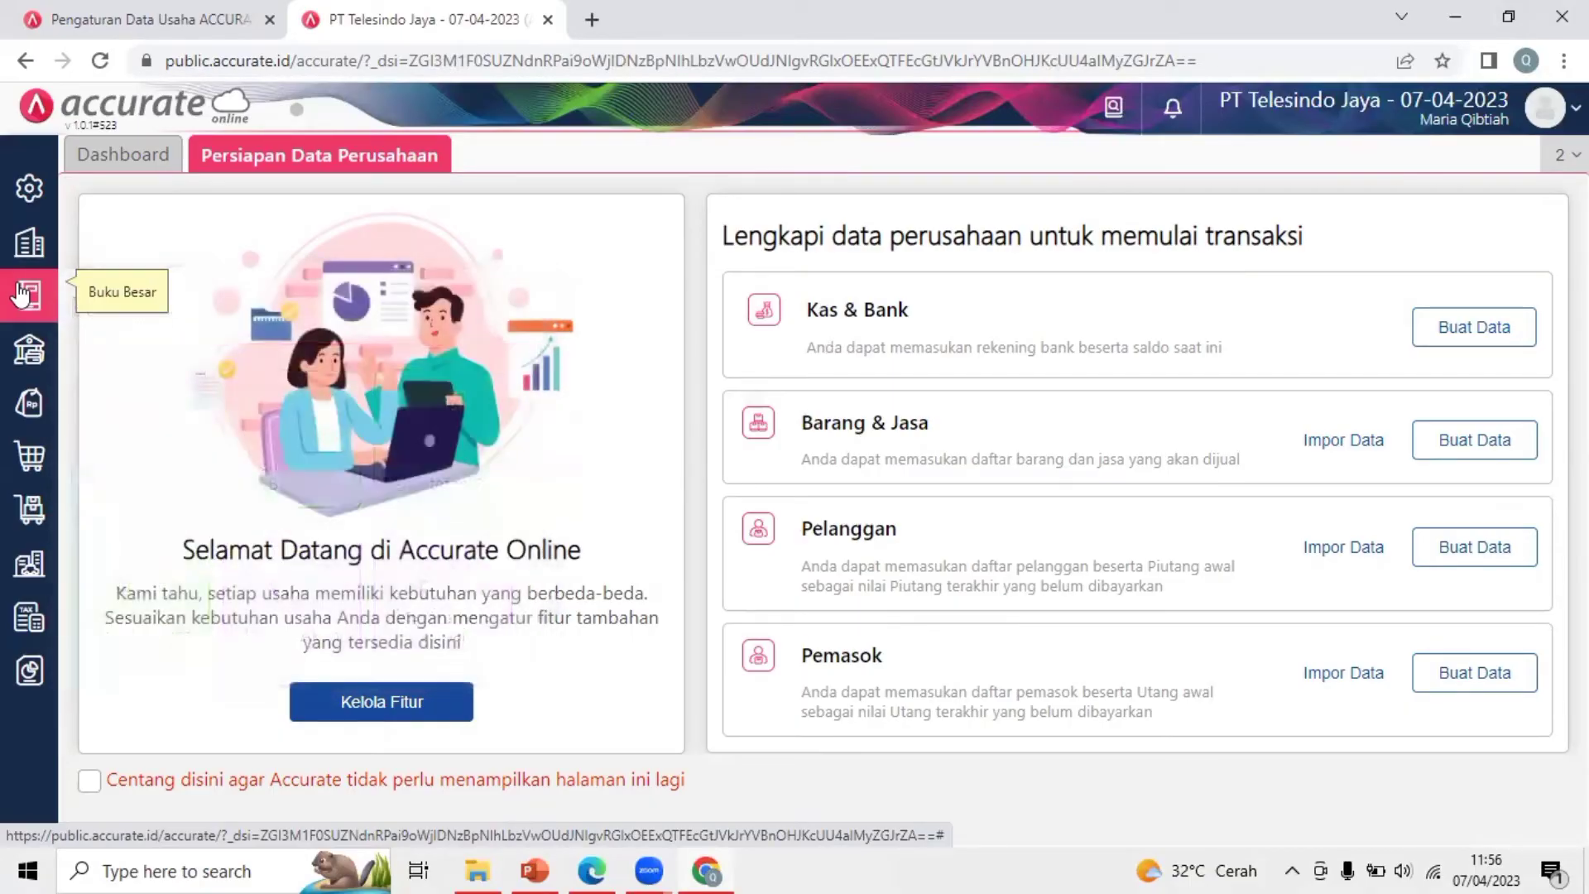
click(22, 294)
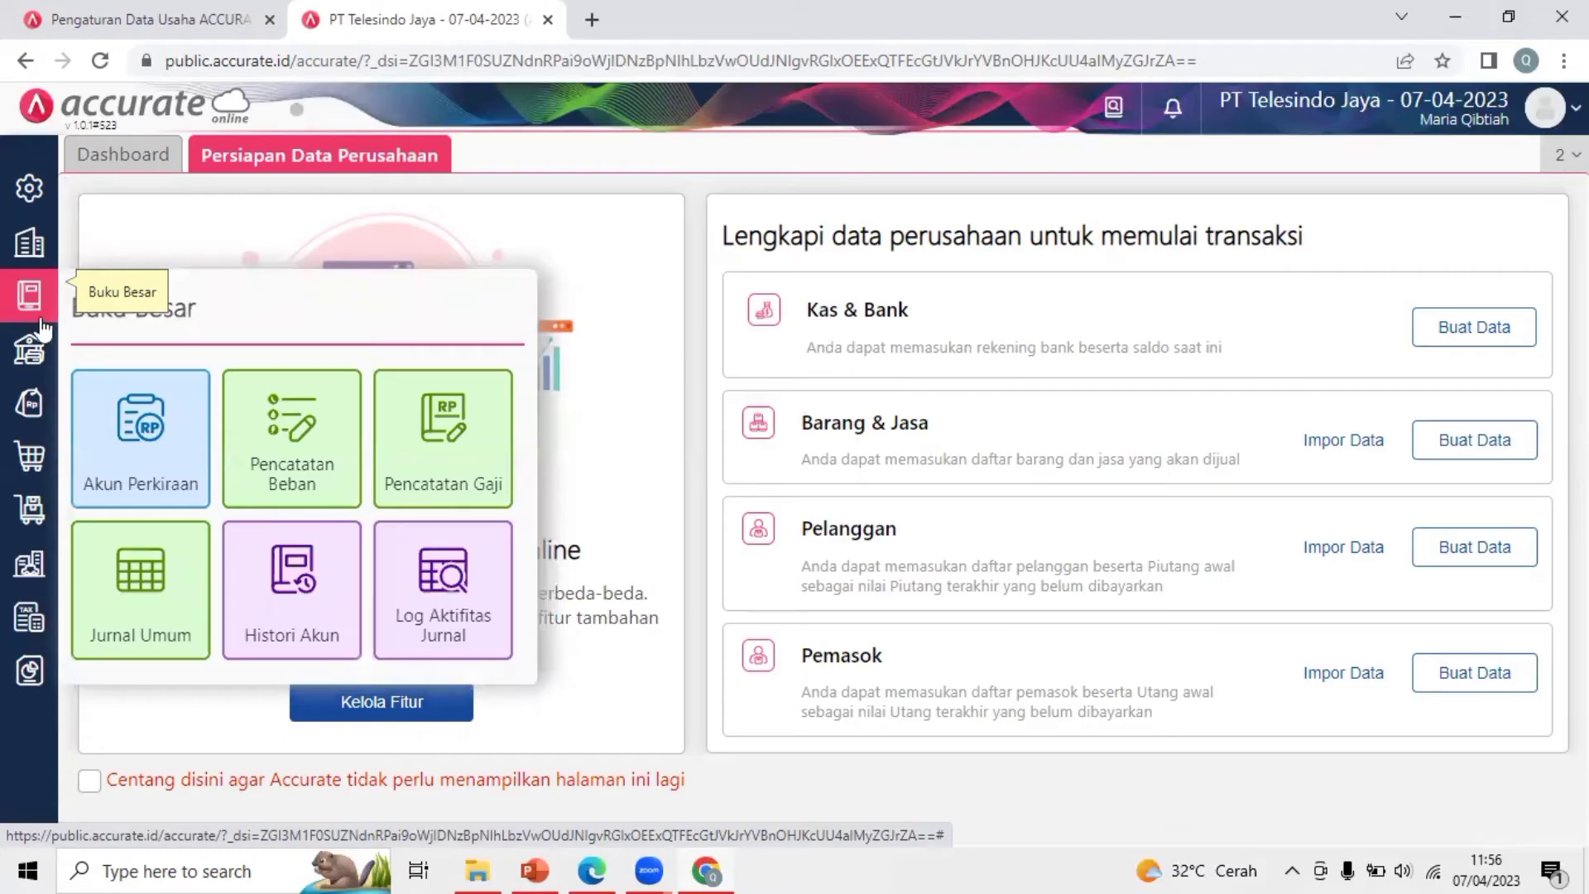
click(145, 443)
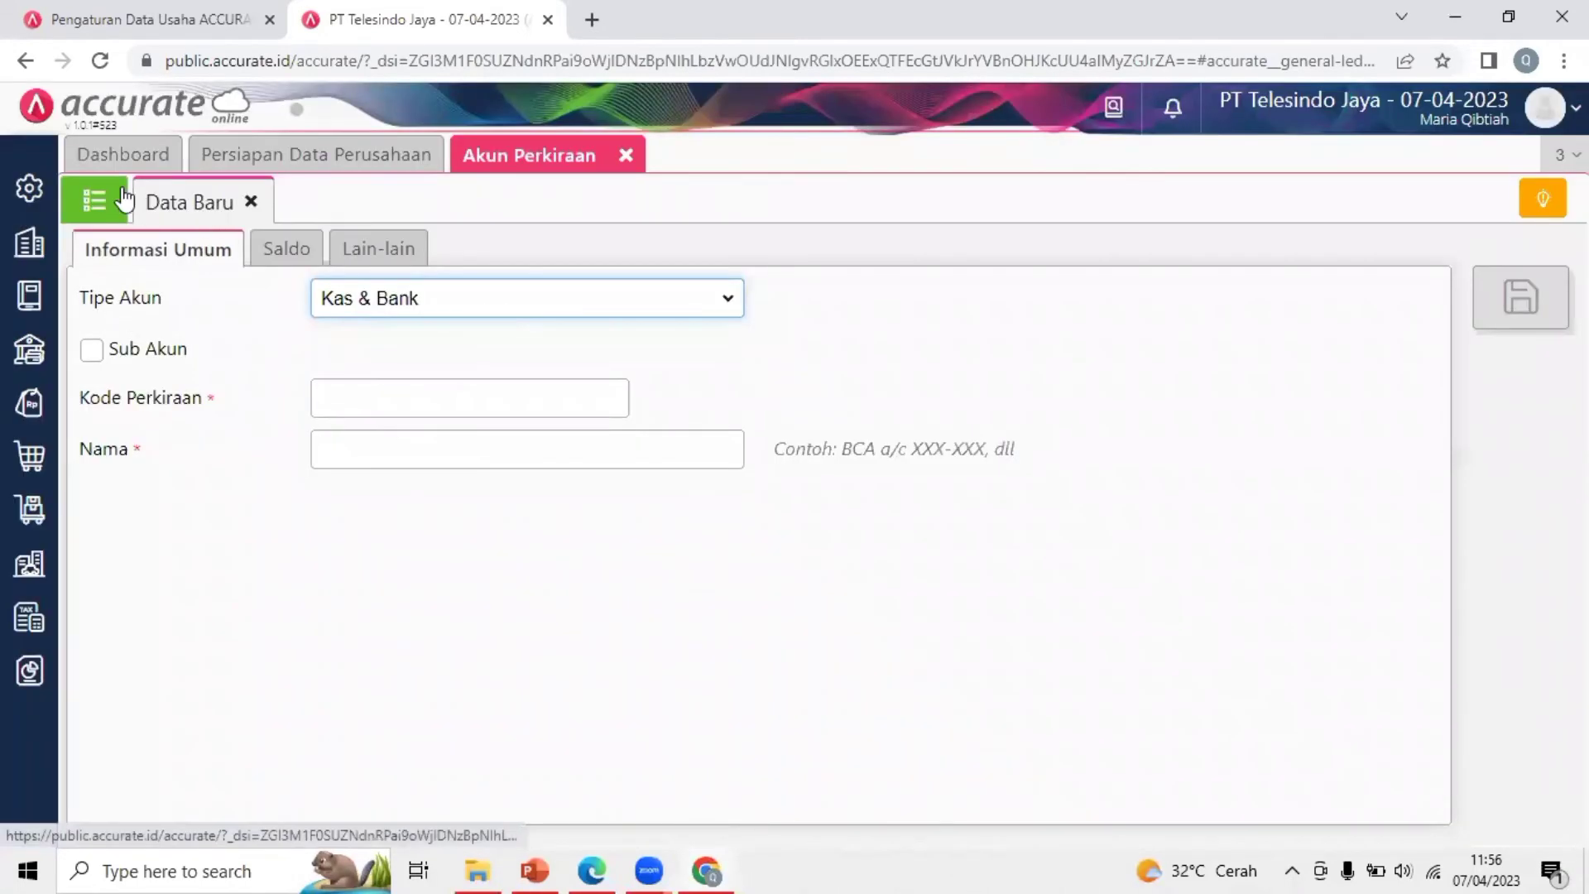
click(29, 296)
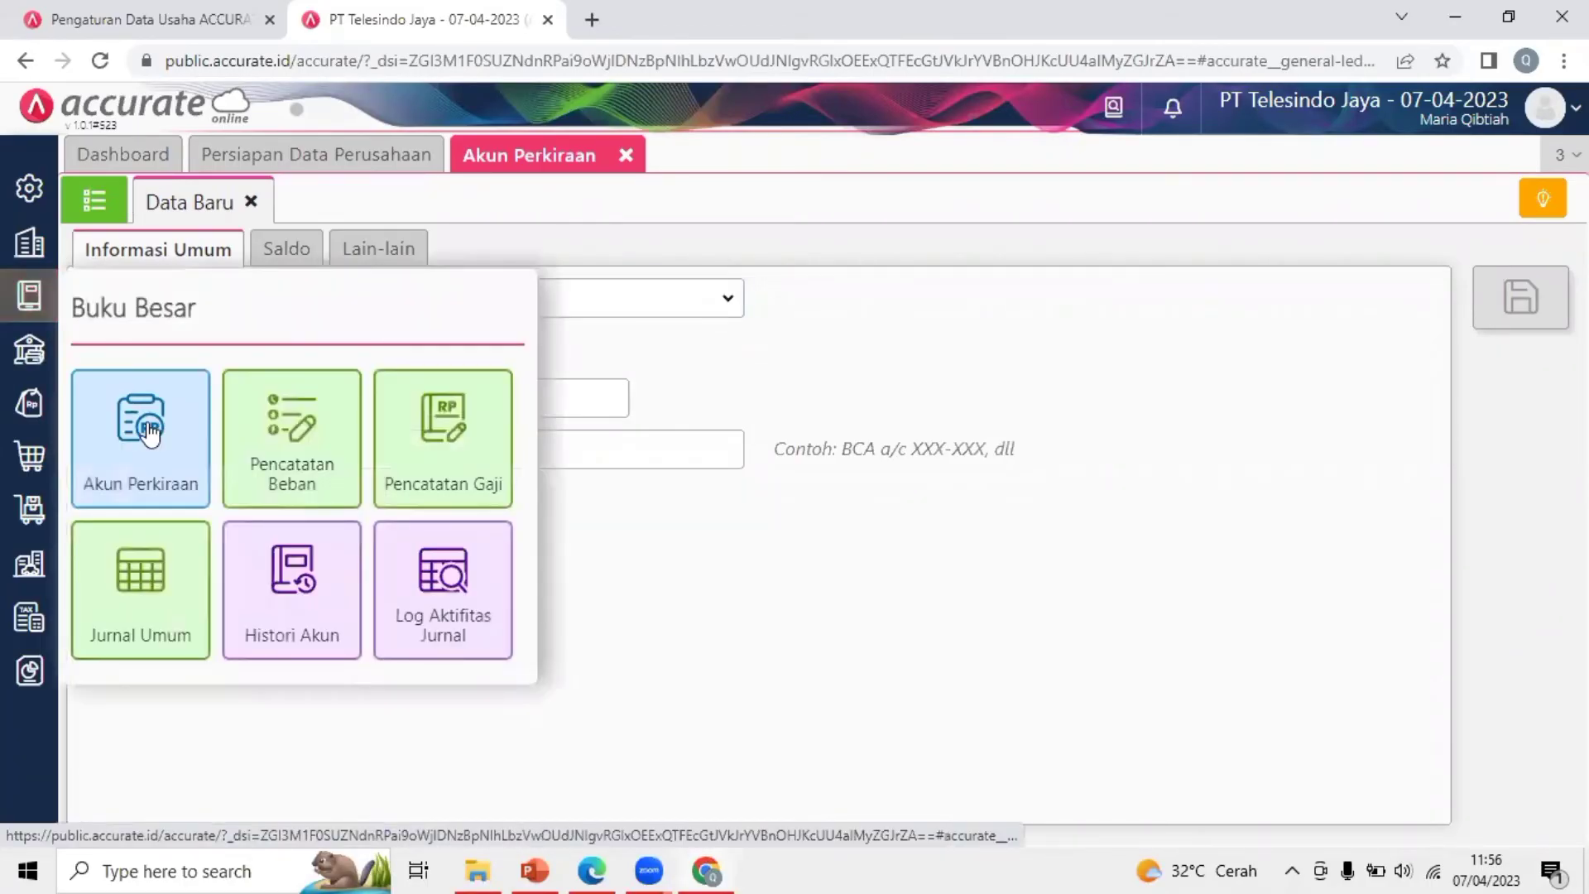
click(608, 217)
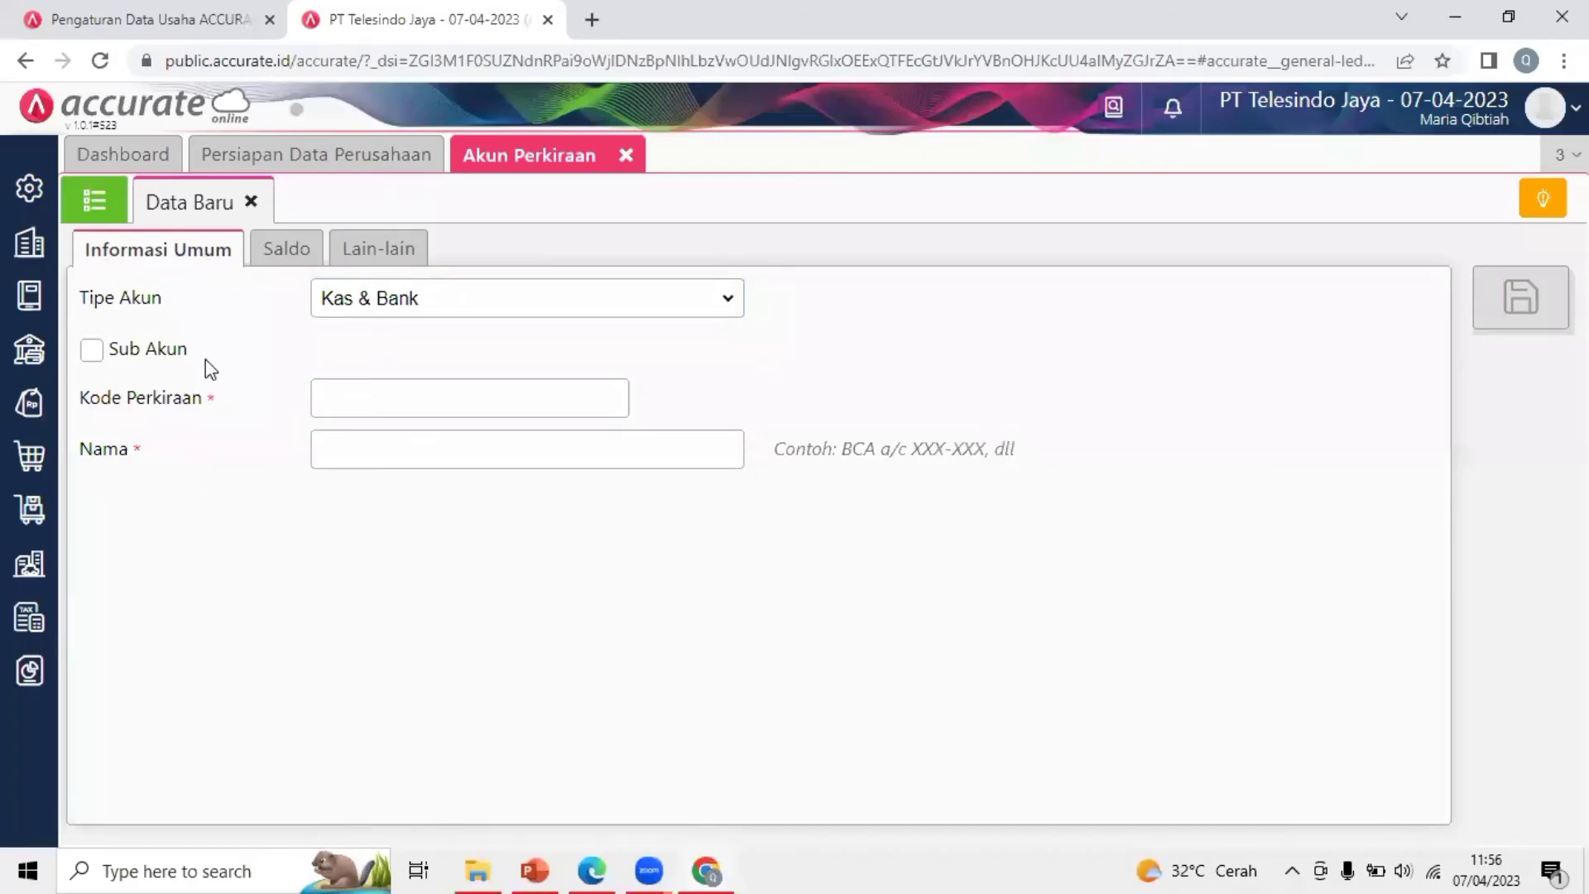
click(96, 202)
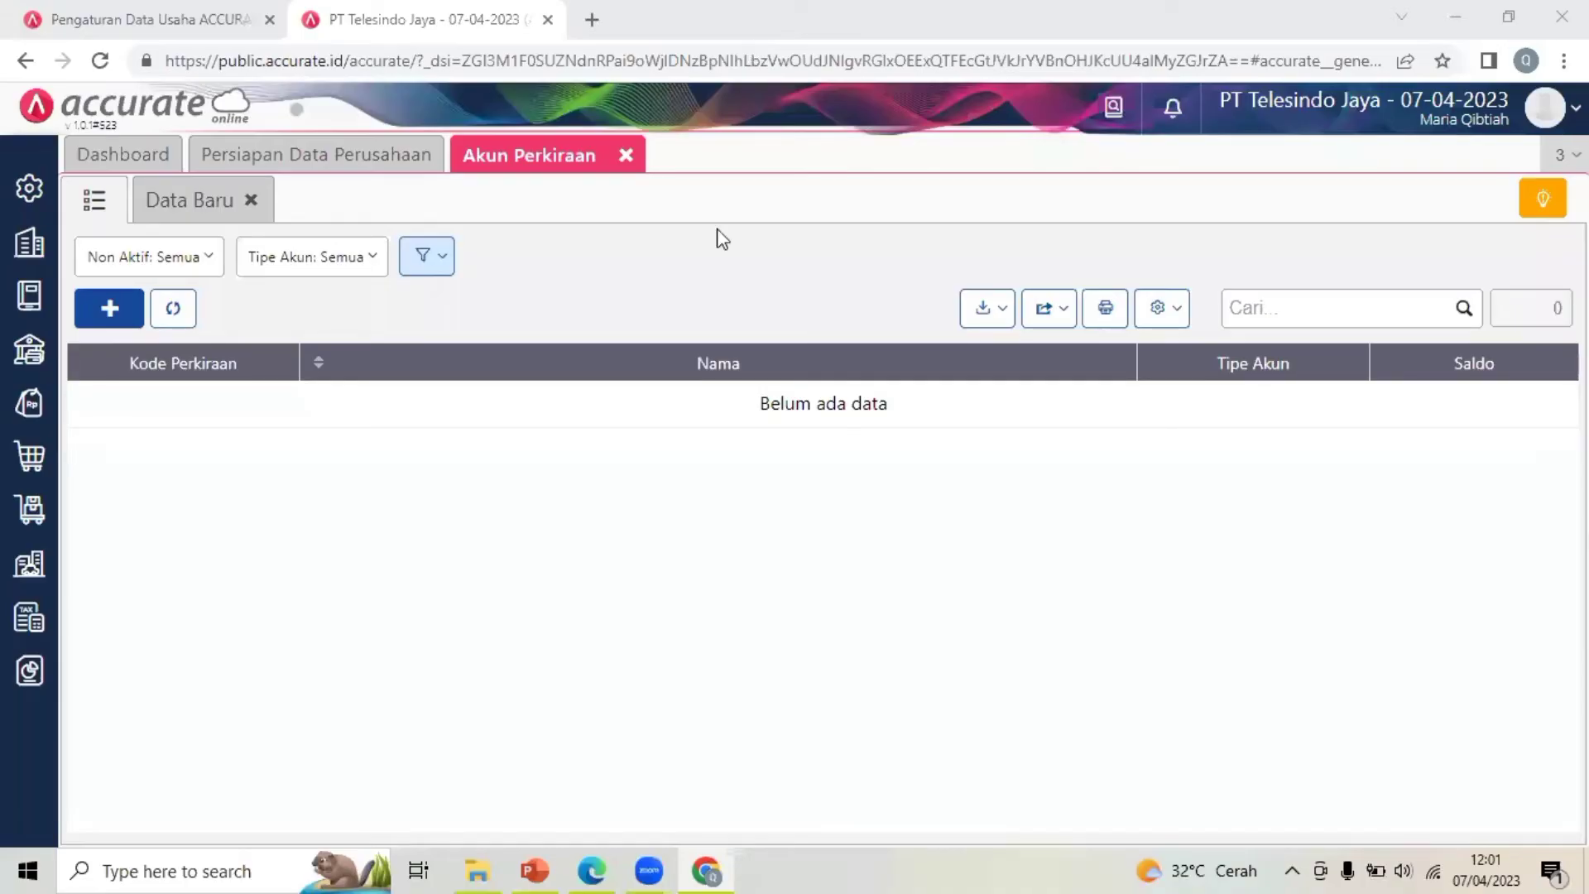
Import '1. Daftar Akun' from the Data Excel PT Telesindo Jaya folder, updating existing accounts
click(989, 311)
click(922, 351)
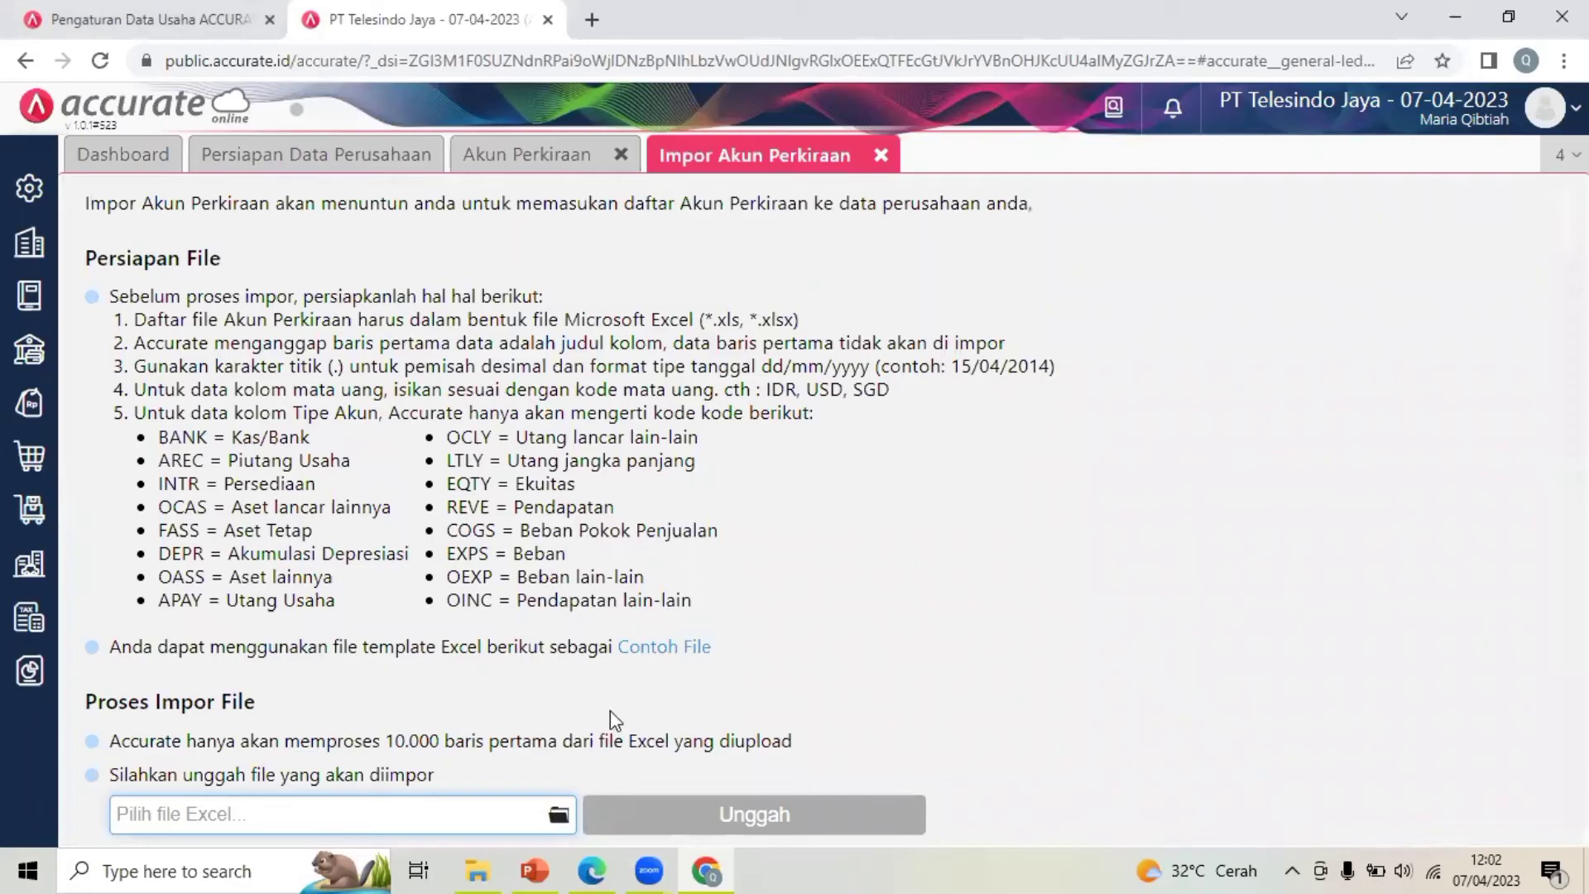
click(556, 817)
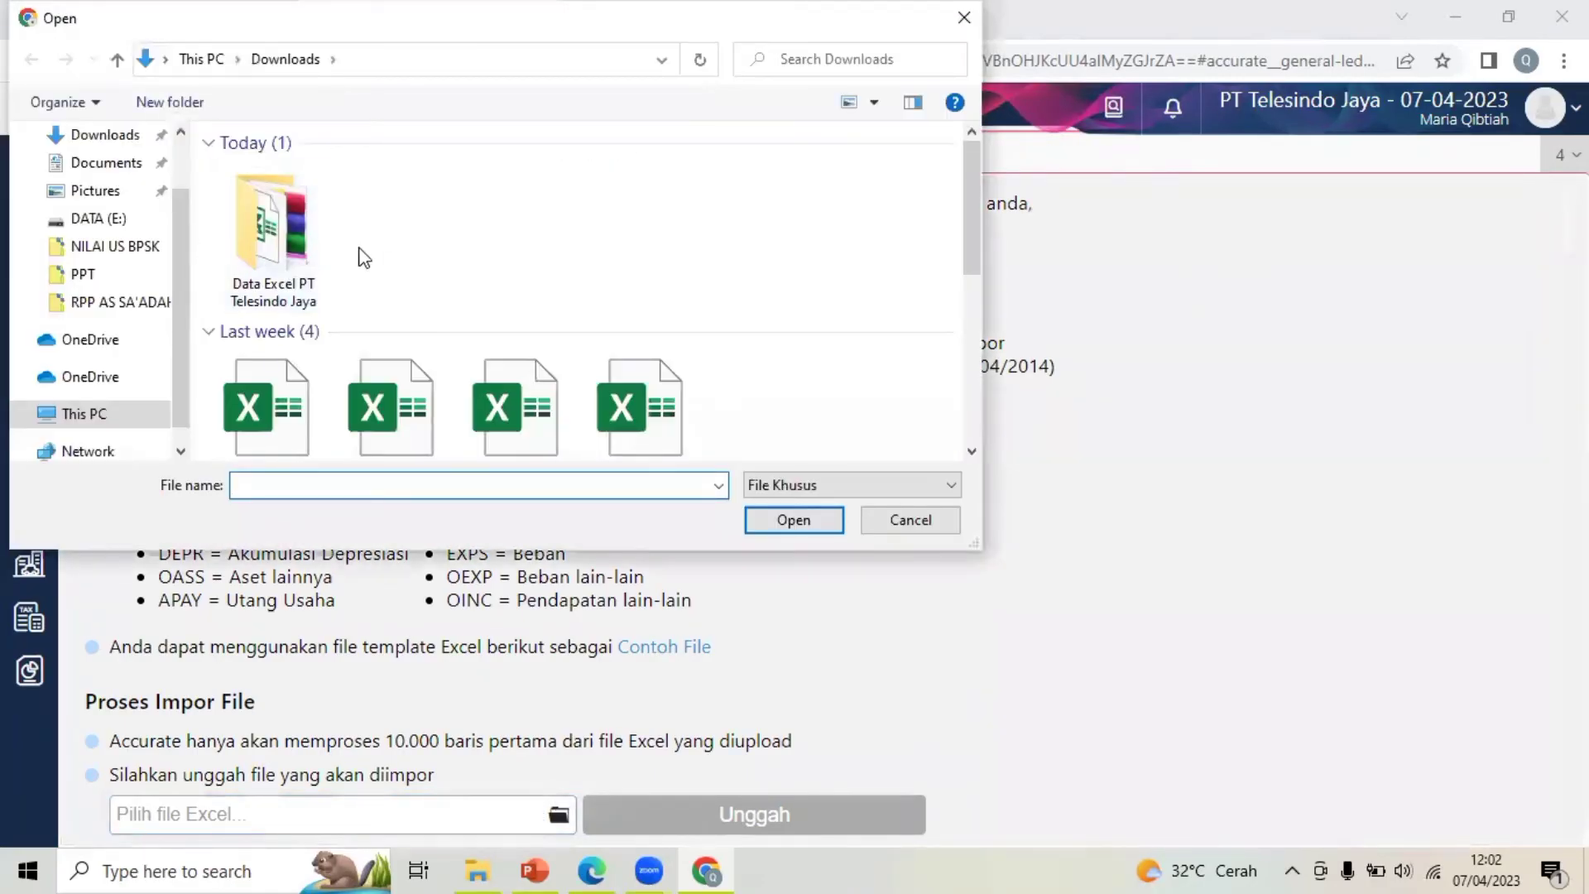
double_click(300, 252)
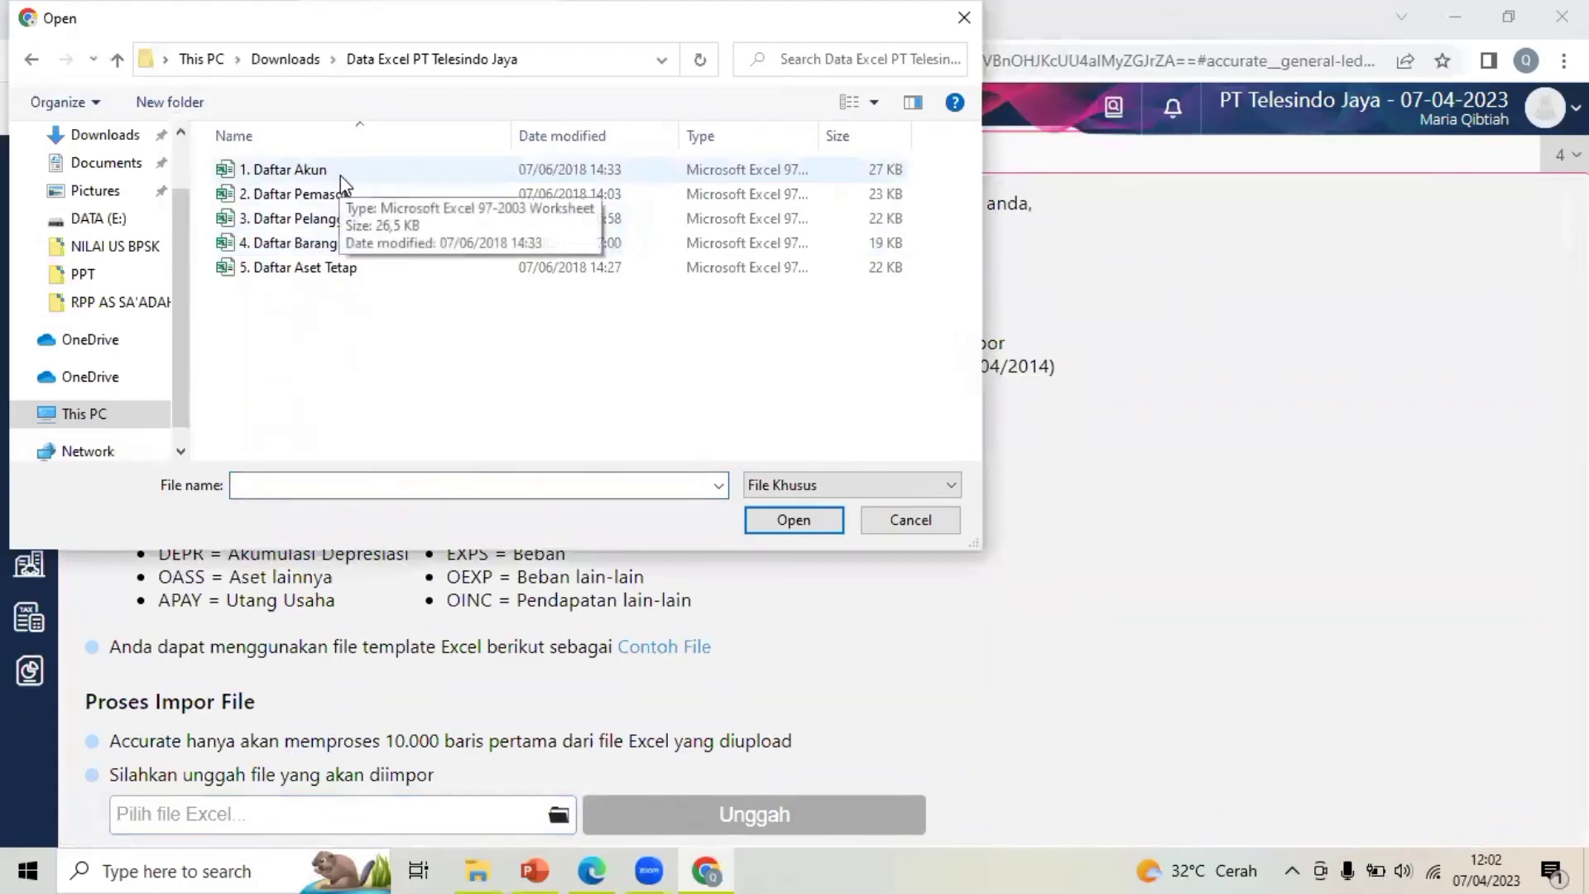
click(375, 170)
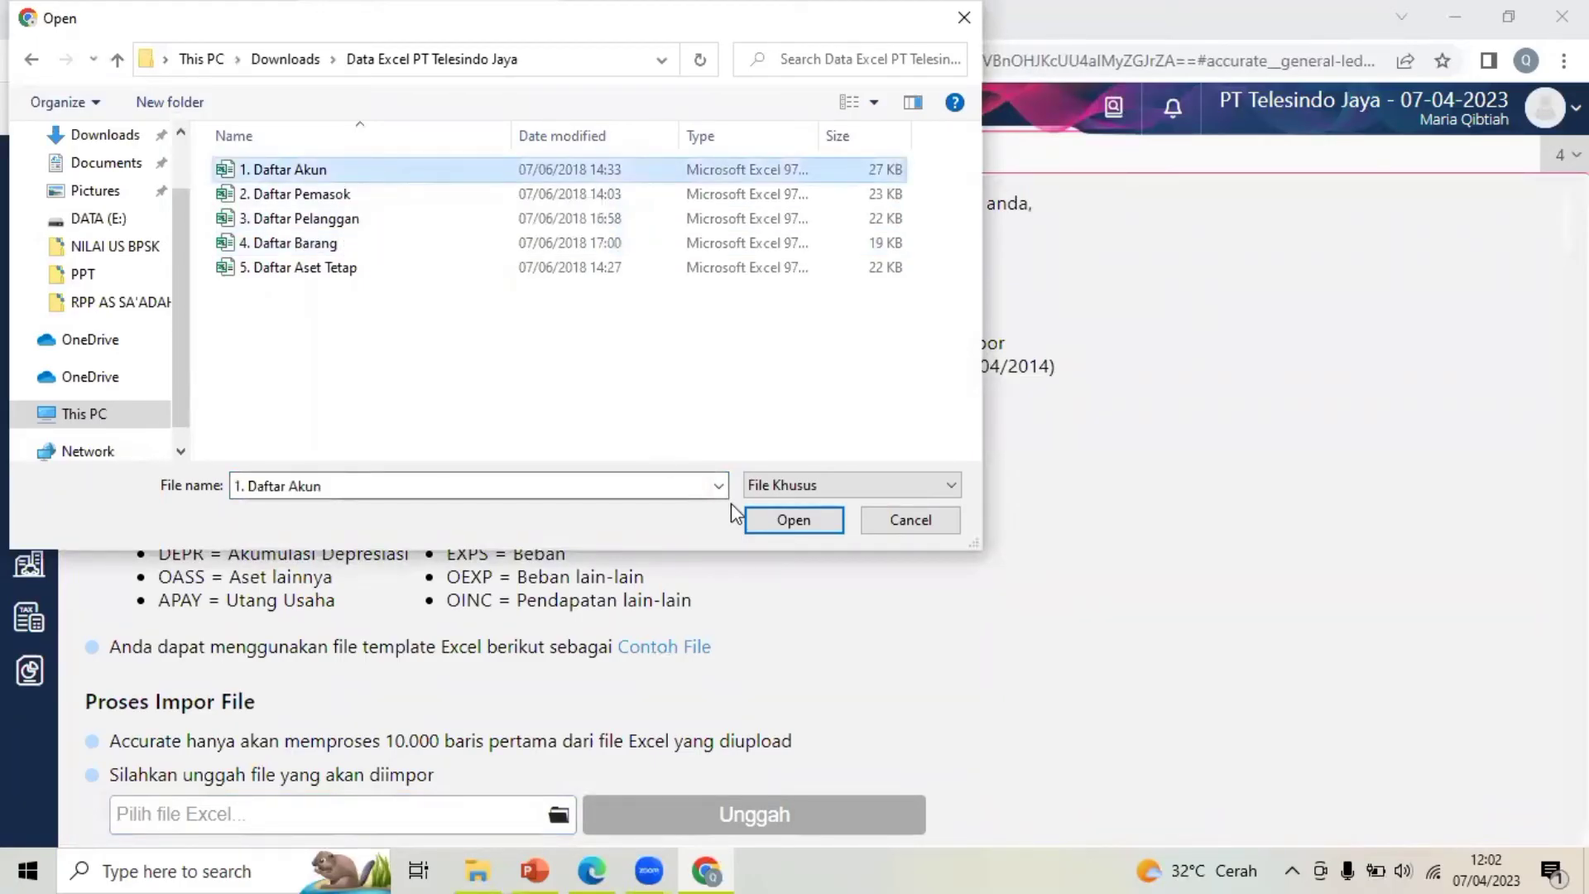
click(765, 522)
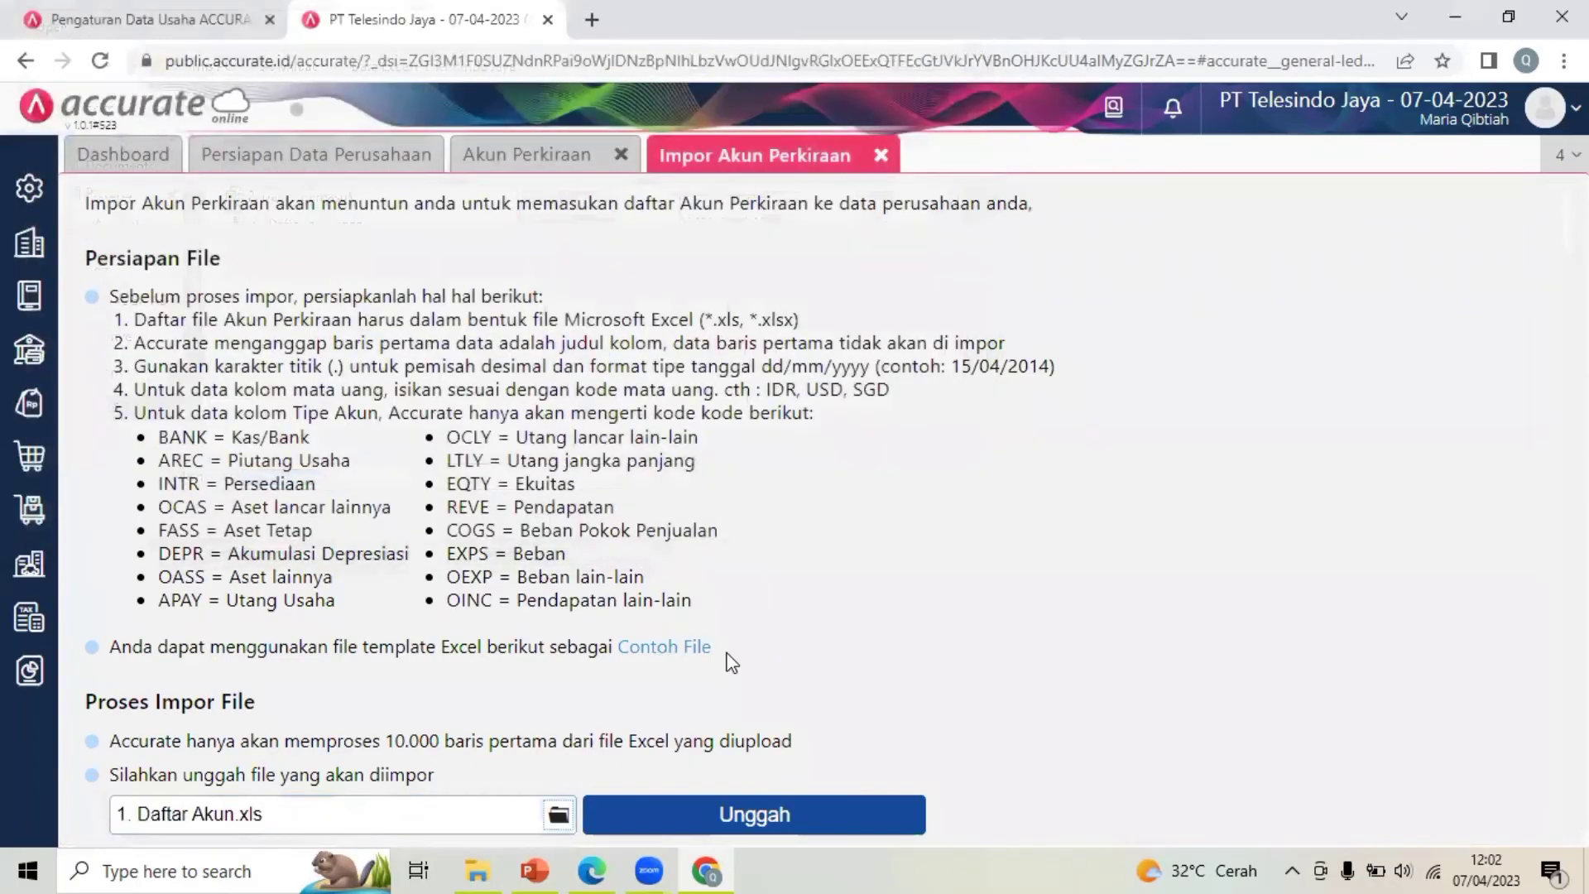
click(719, 815)
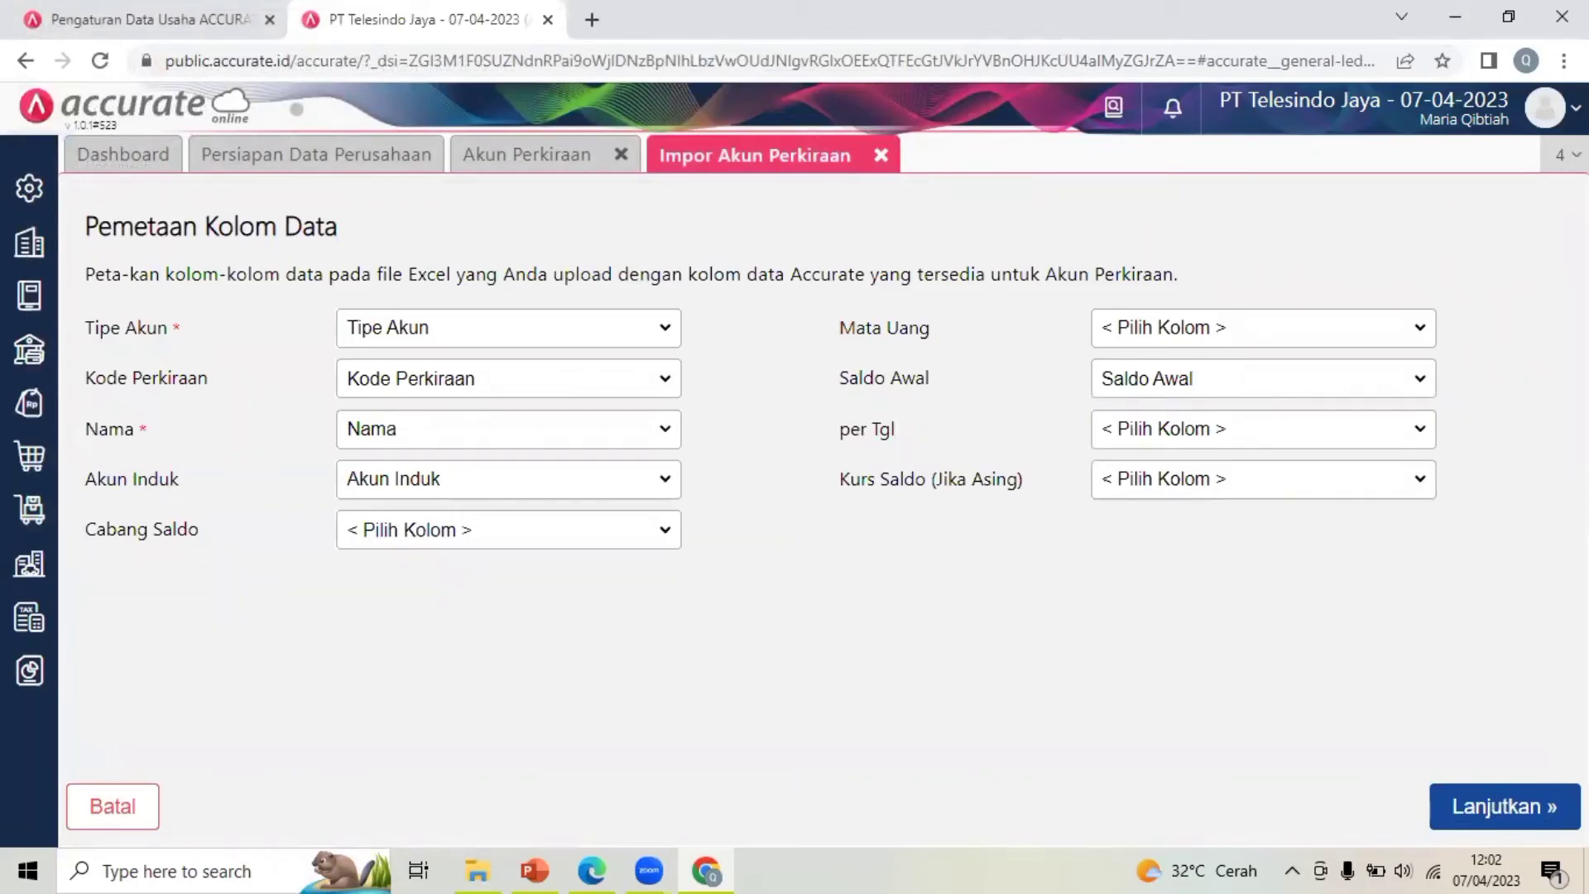
click(1527, 812)
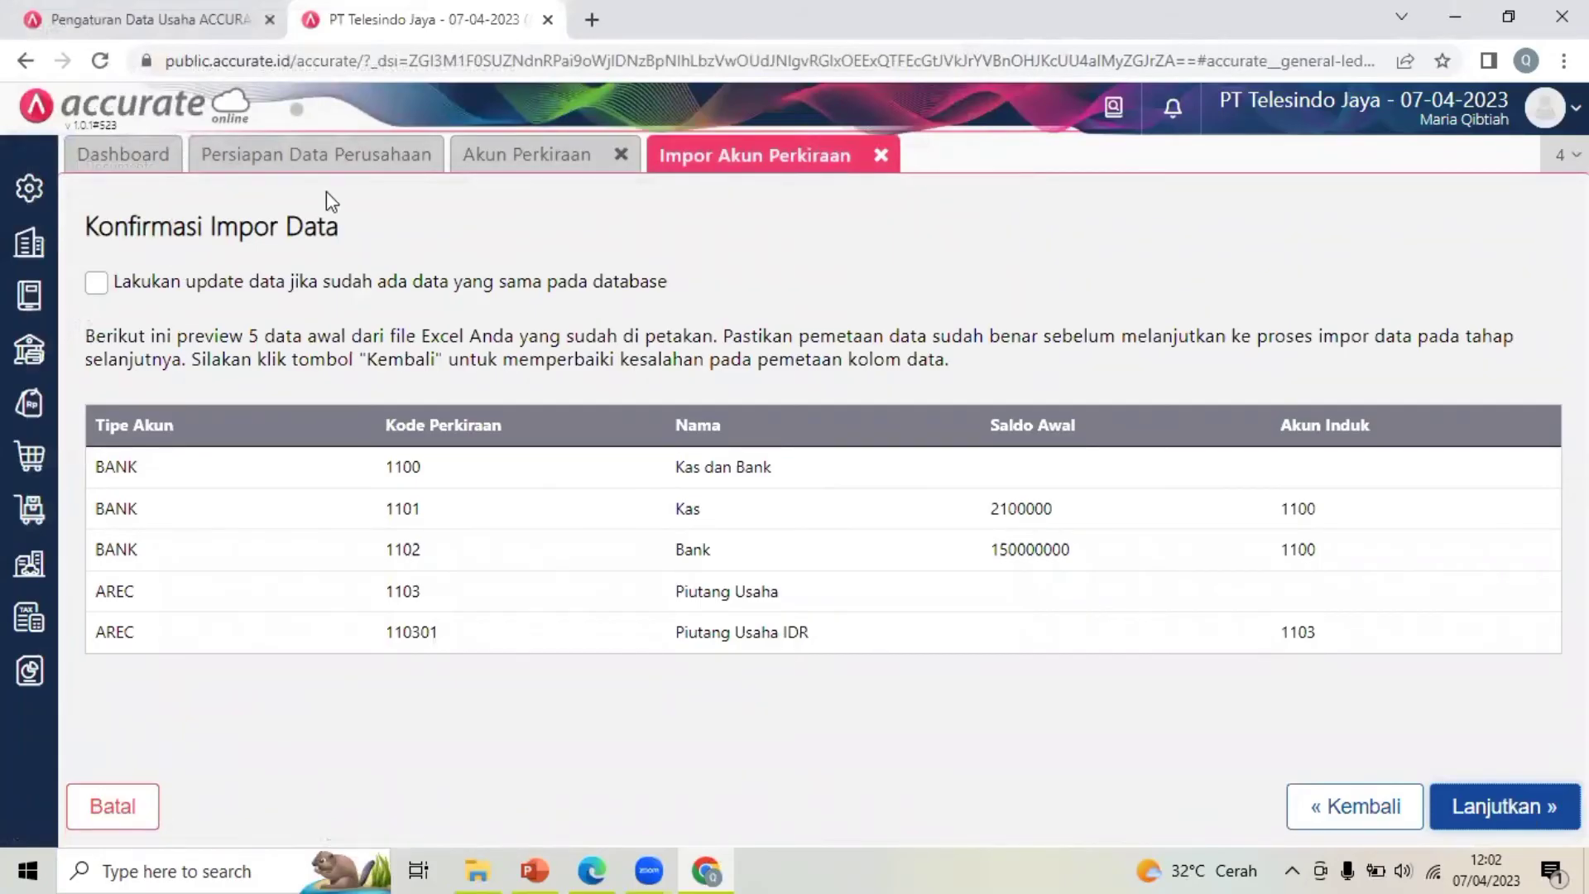
click(96, 284)
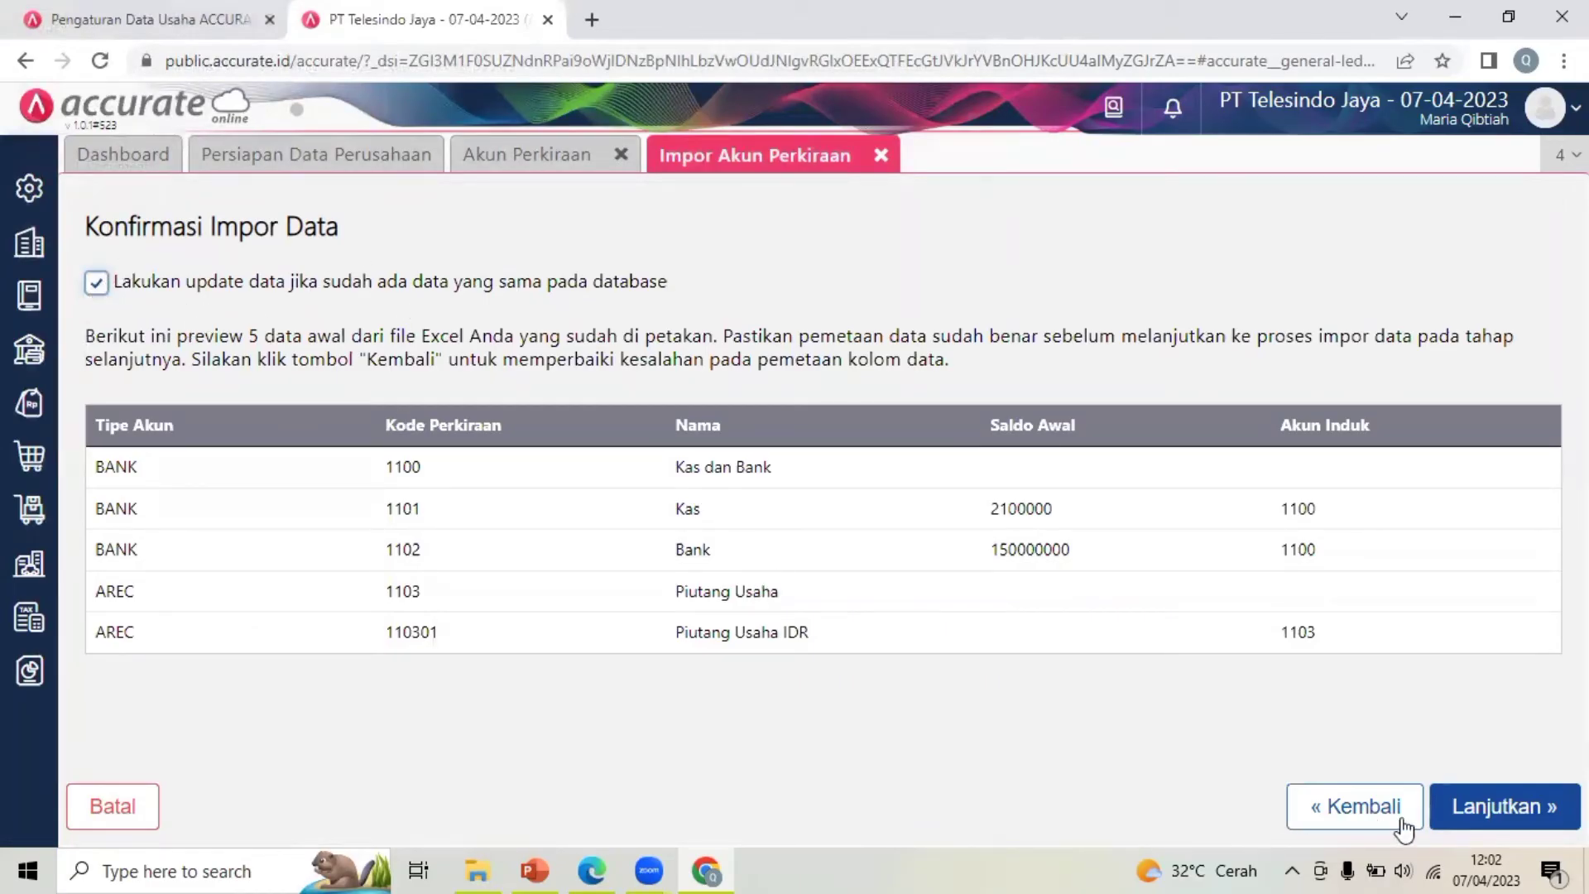
click(1484, 815)
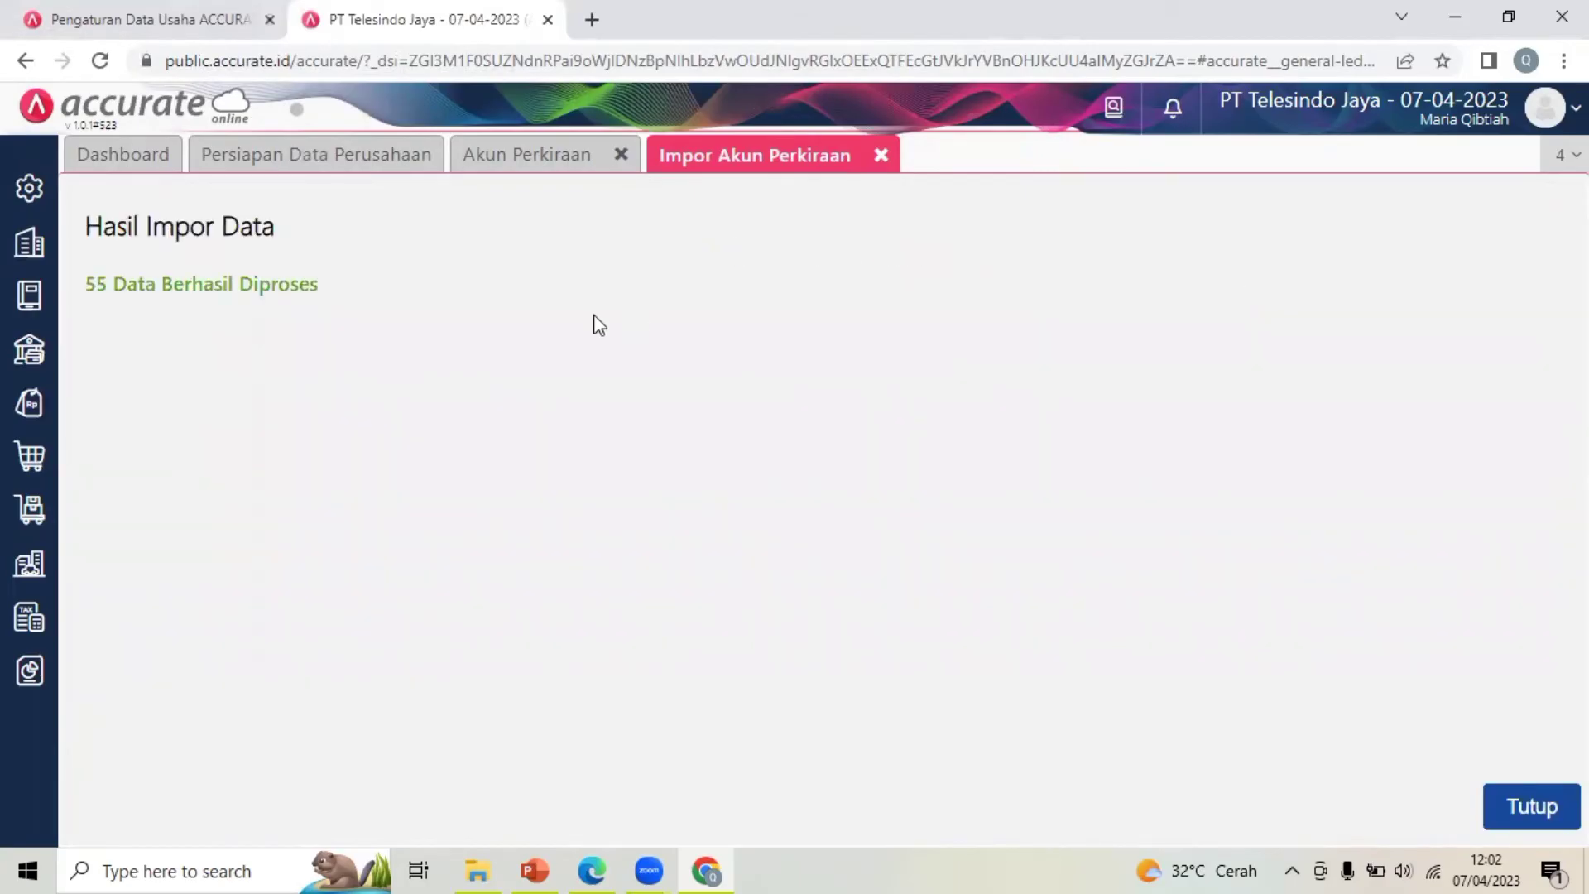
Close the previous import and chart of accounts, then choose 4. Daftar Barang.xls for the goods import
click(1532, 807)
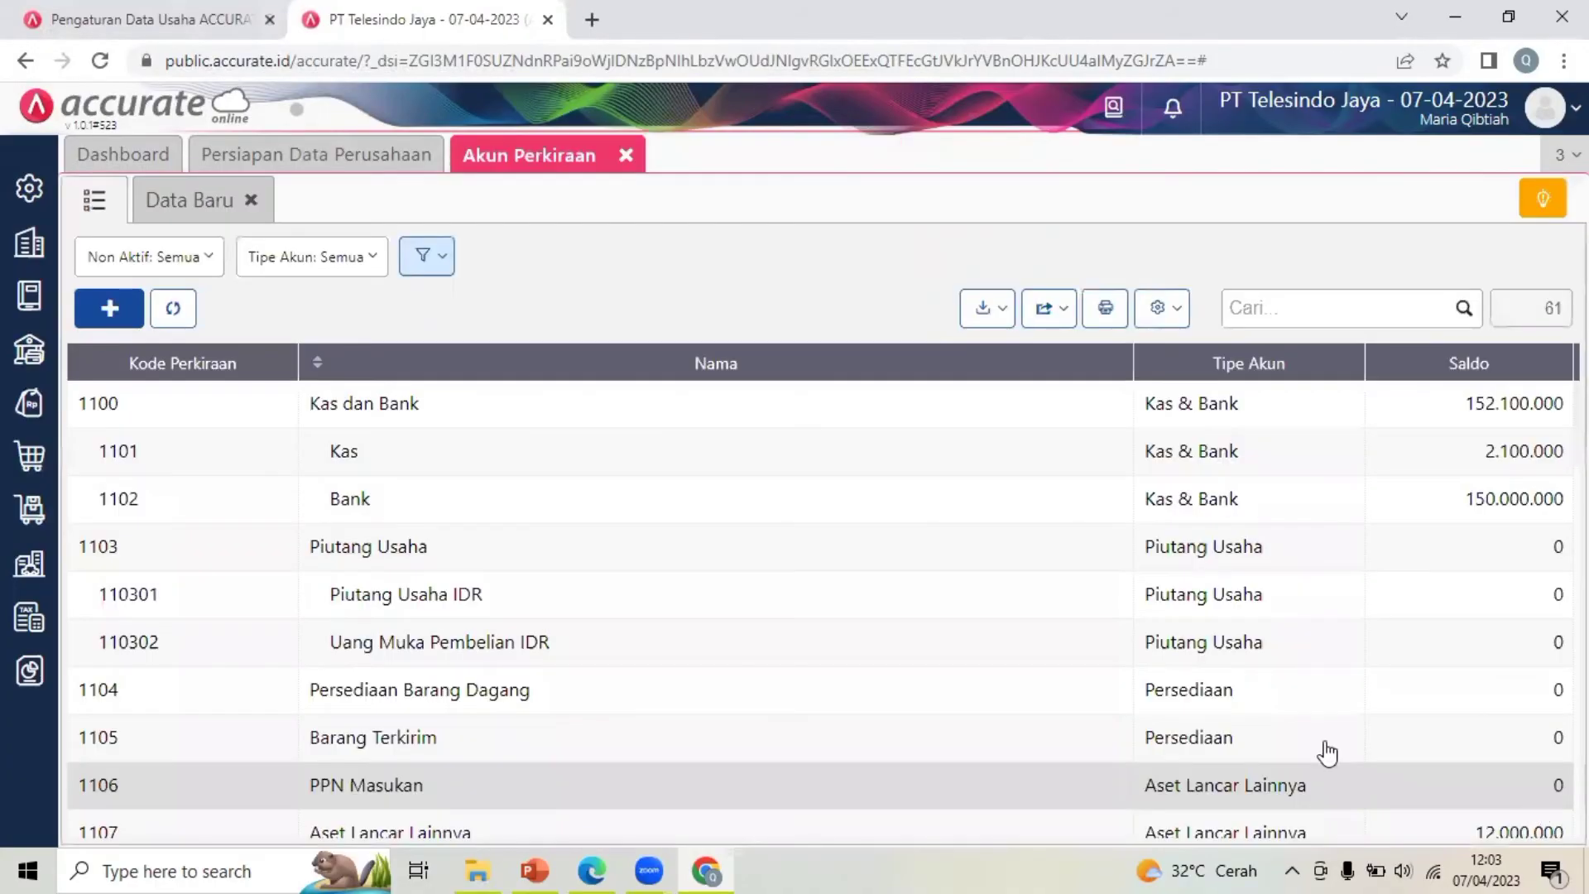
click(628, 159)
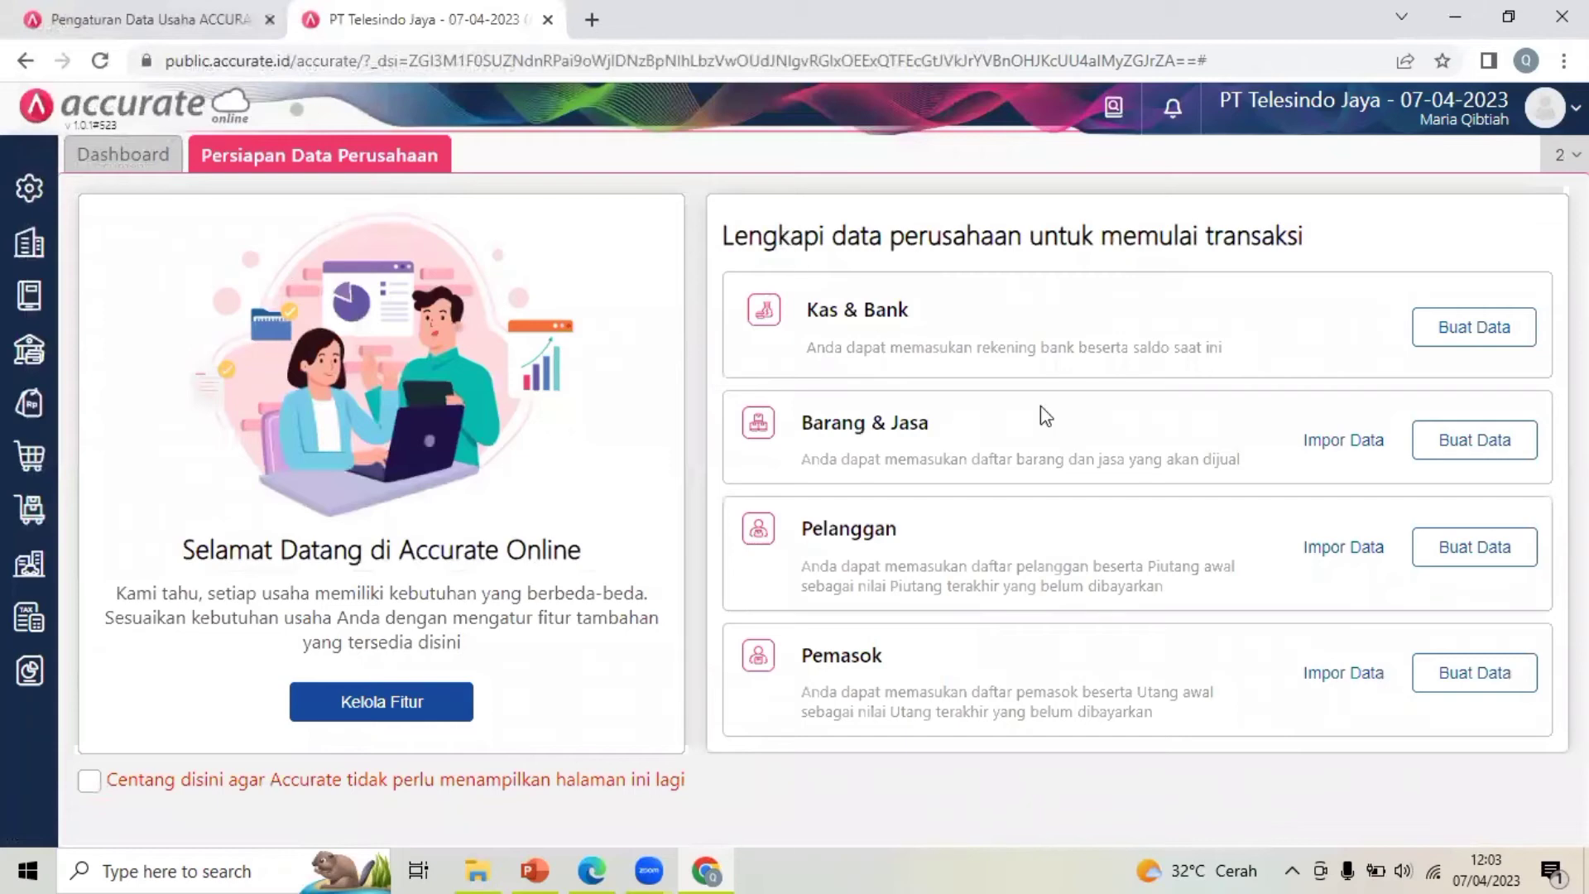
click(1311, 445)
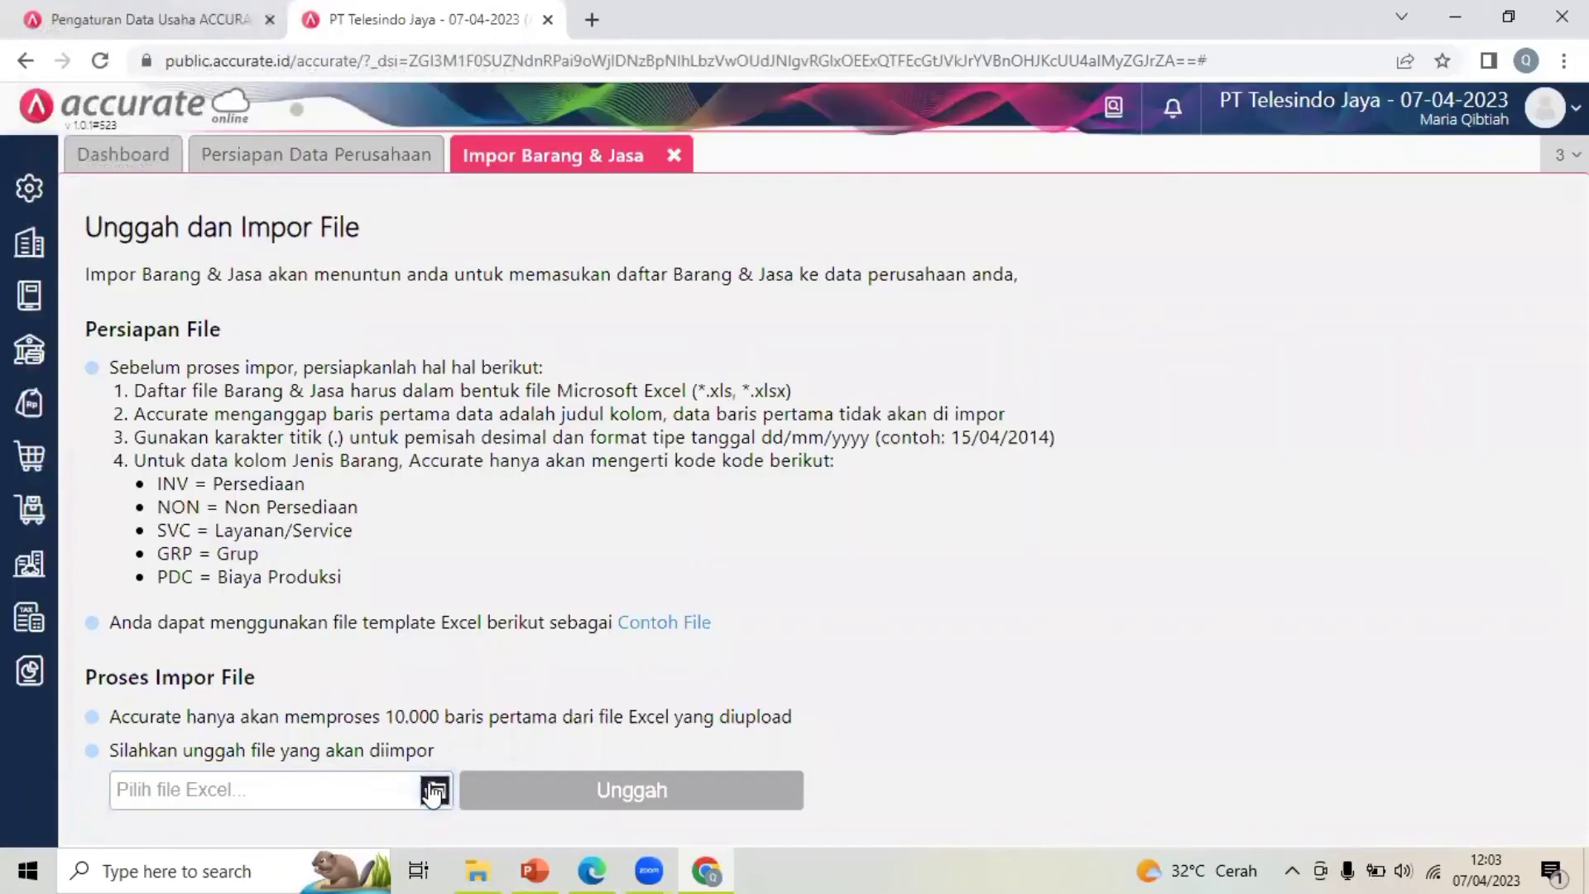
click(435, 789)
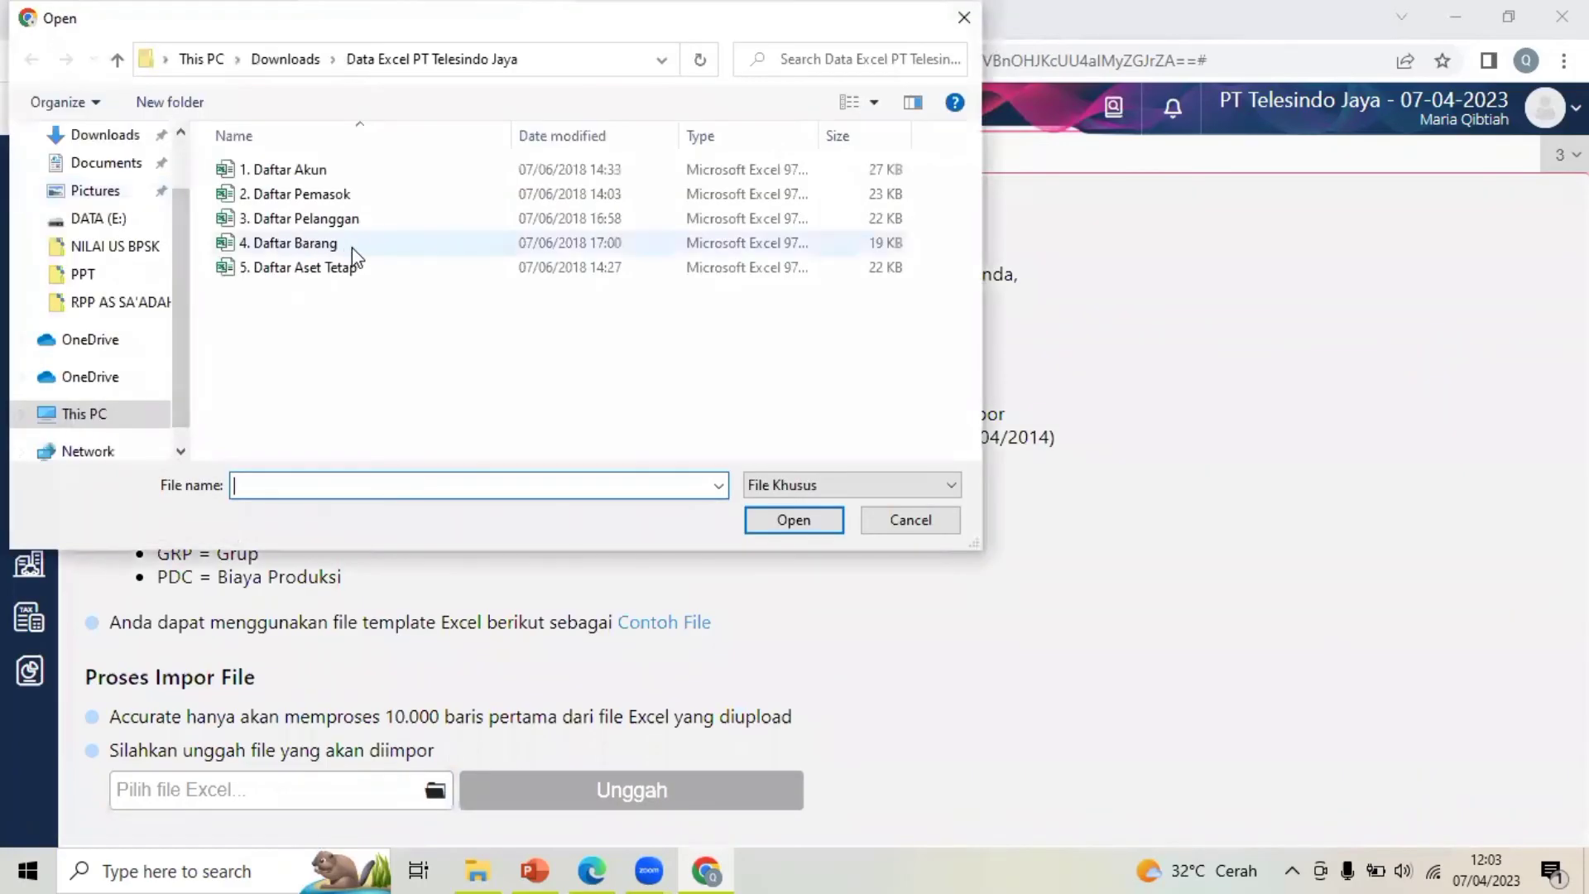
click(413, 254)
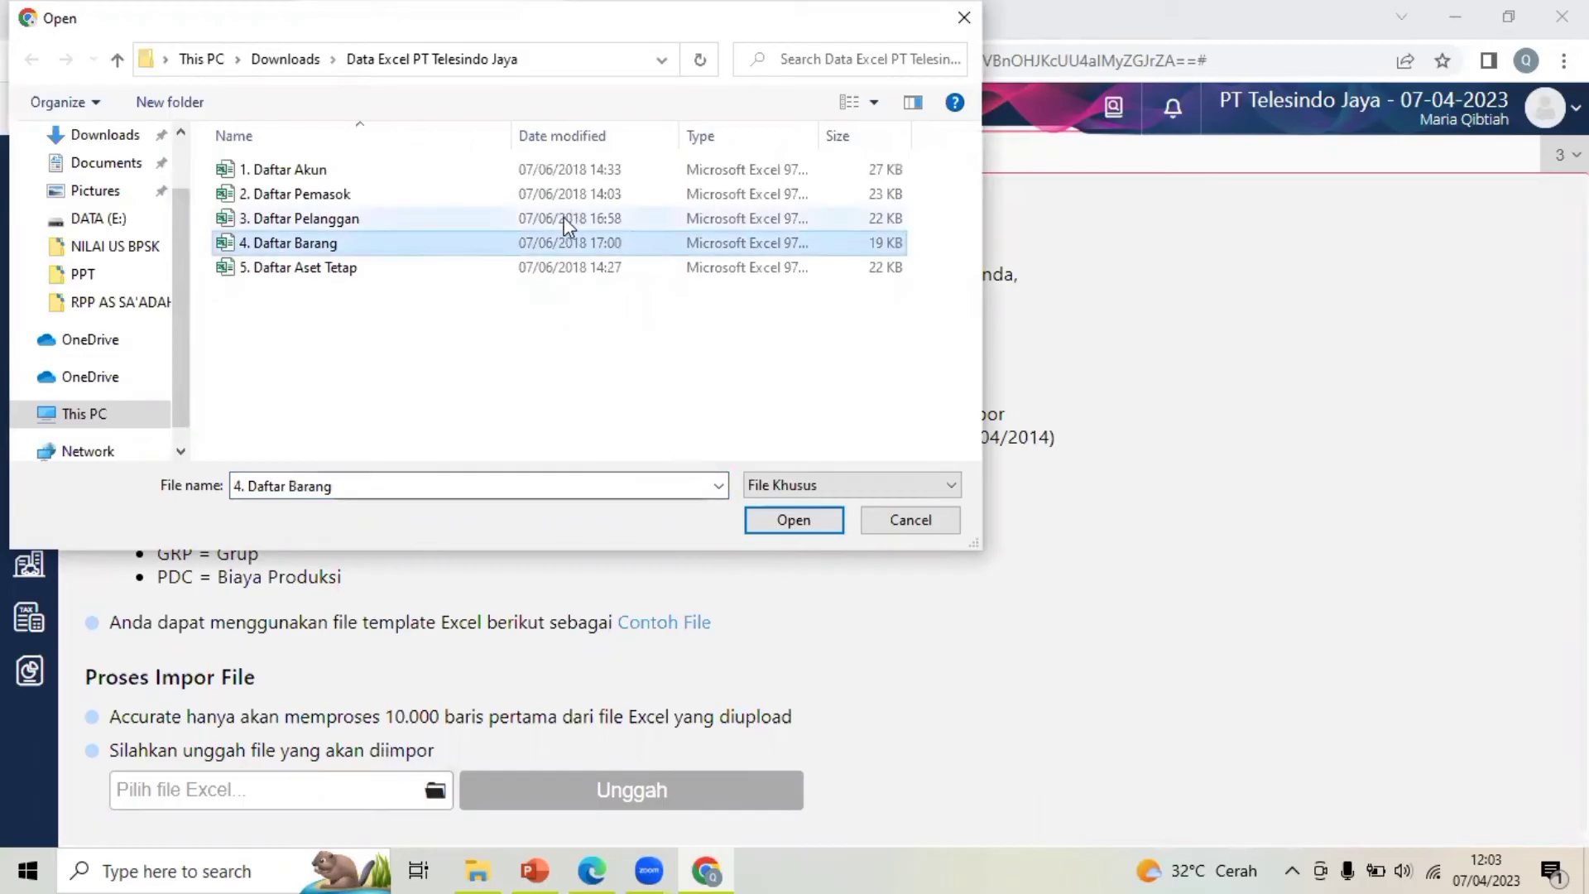
click(762, 523)
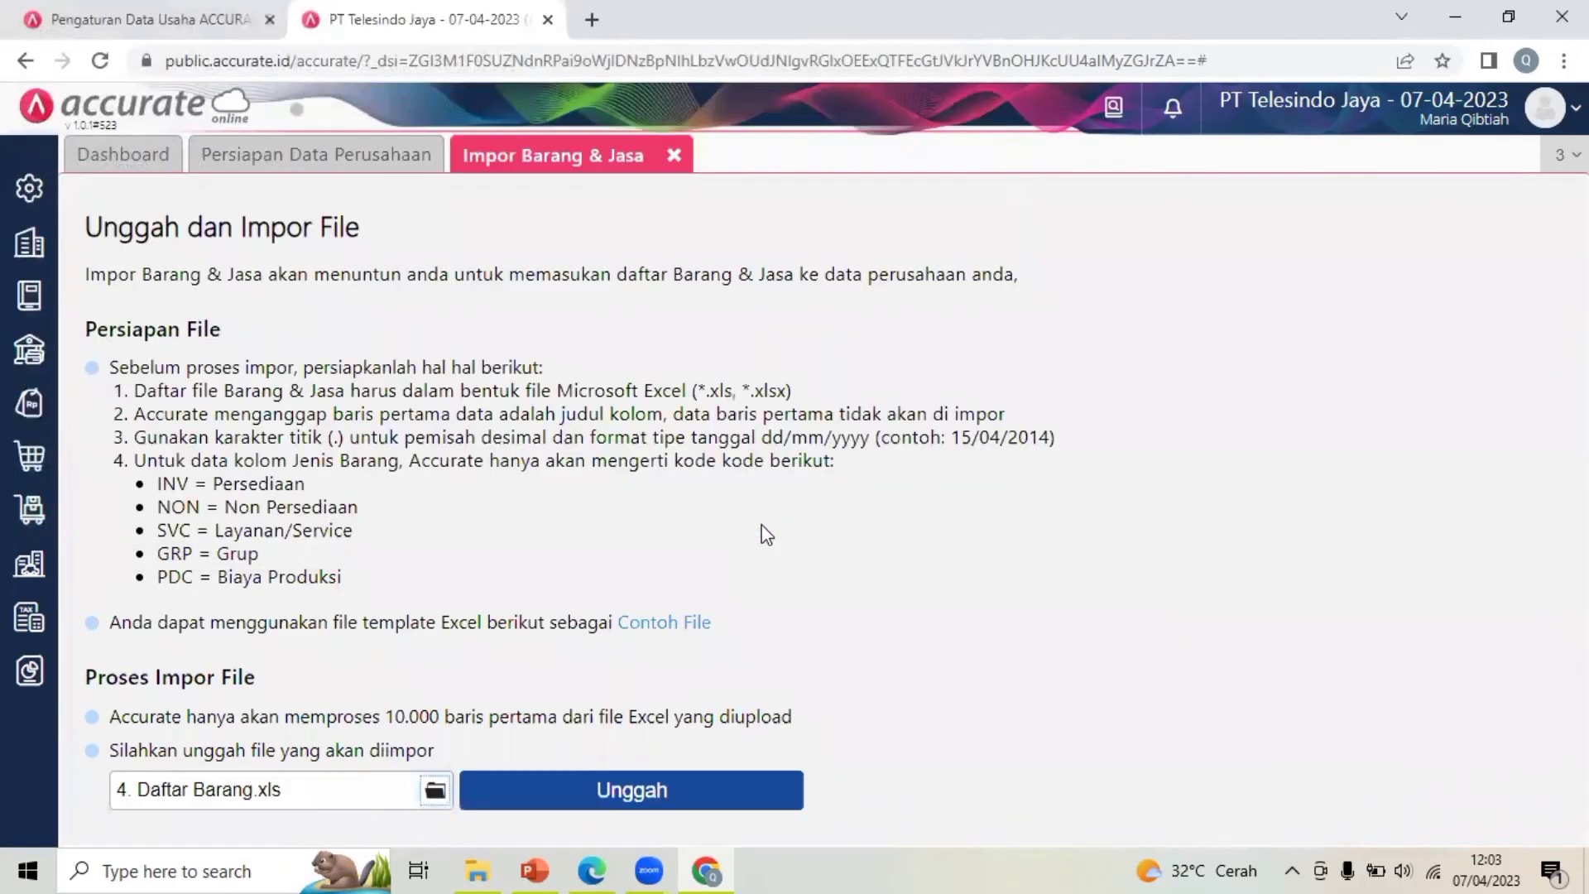
Upload the file, keep the column mapping, and import with updates to existing data and opening balances
click(629, 793)
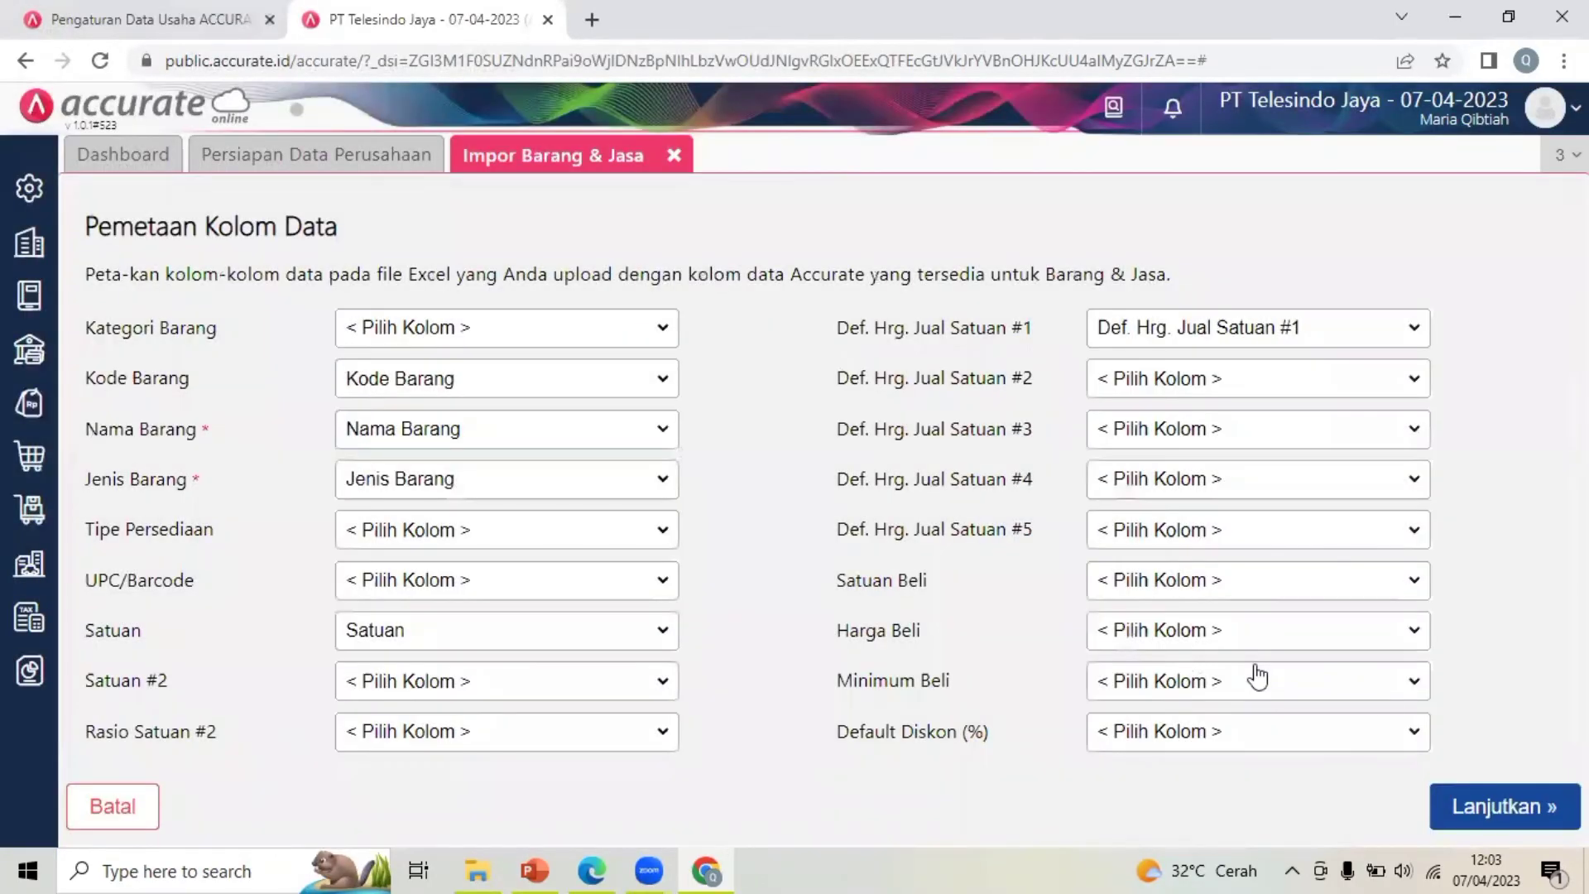
click(1504, 807)
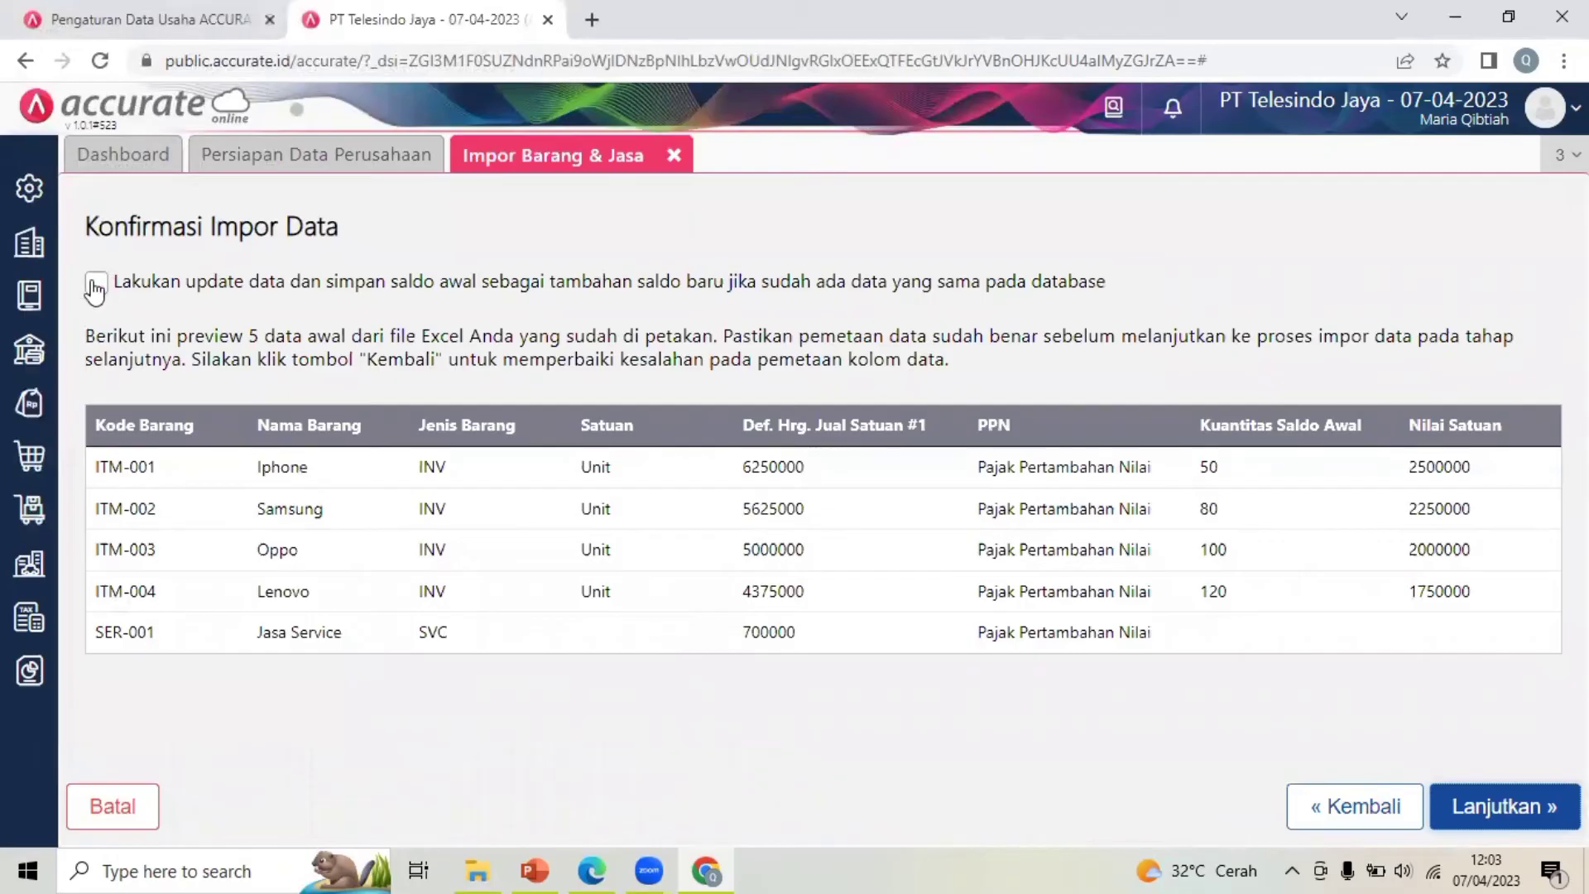
click(96, 284)
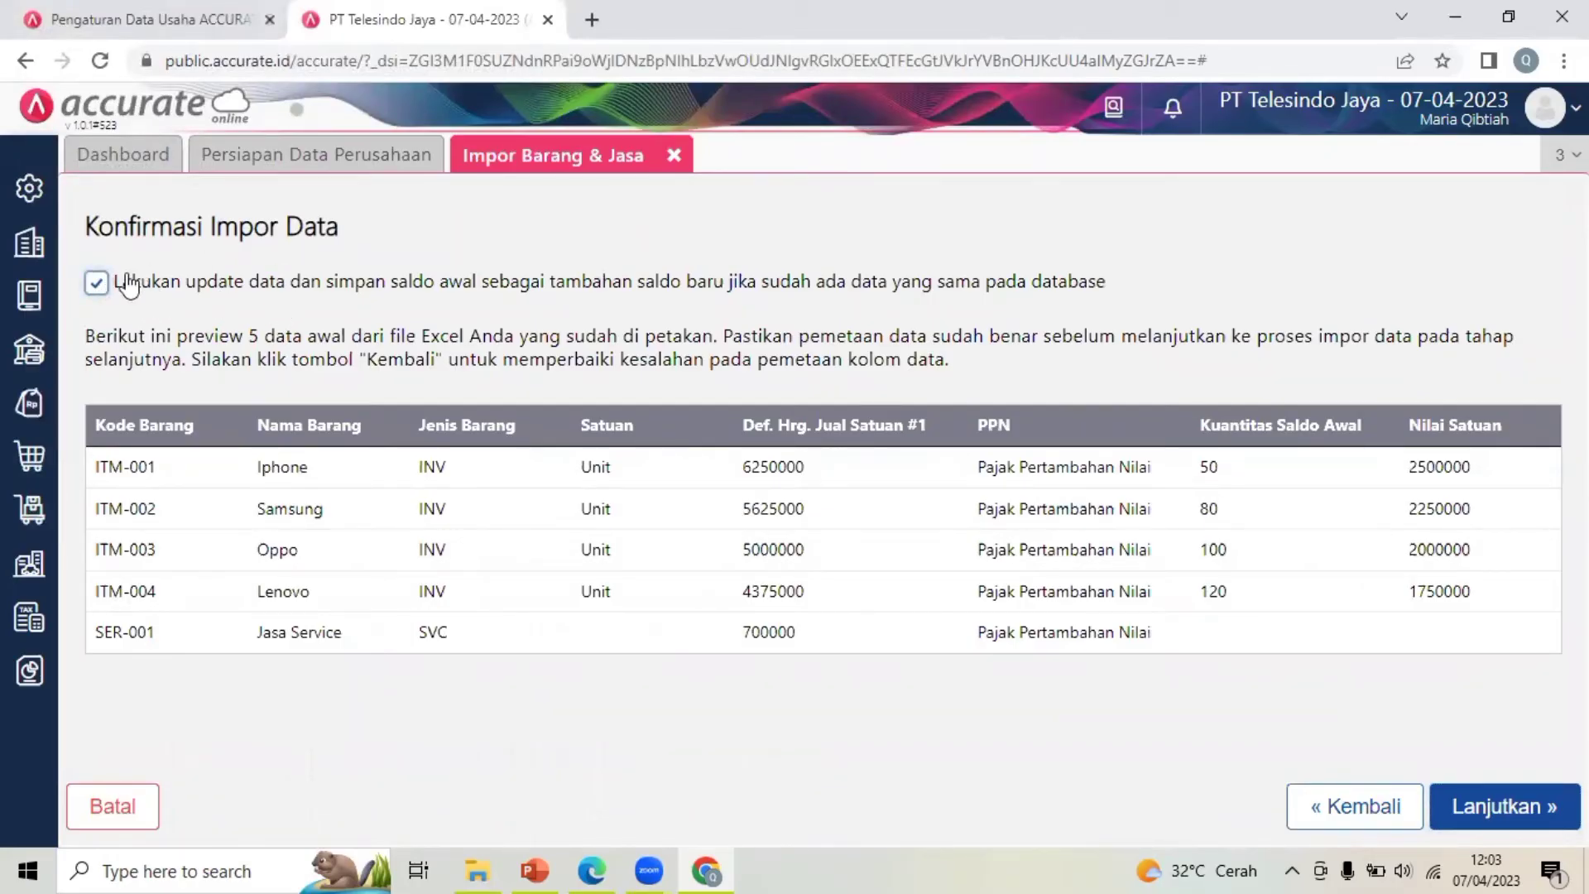
click(1494, 805)
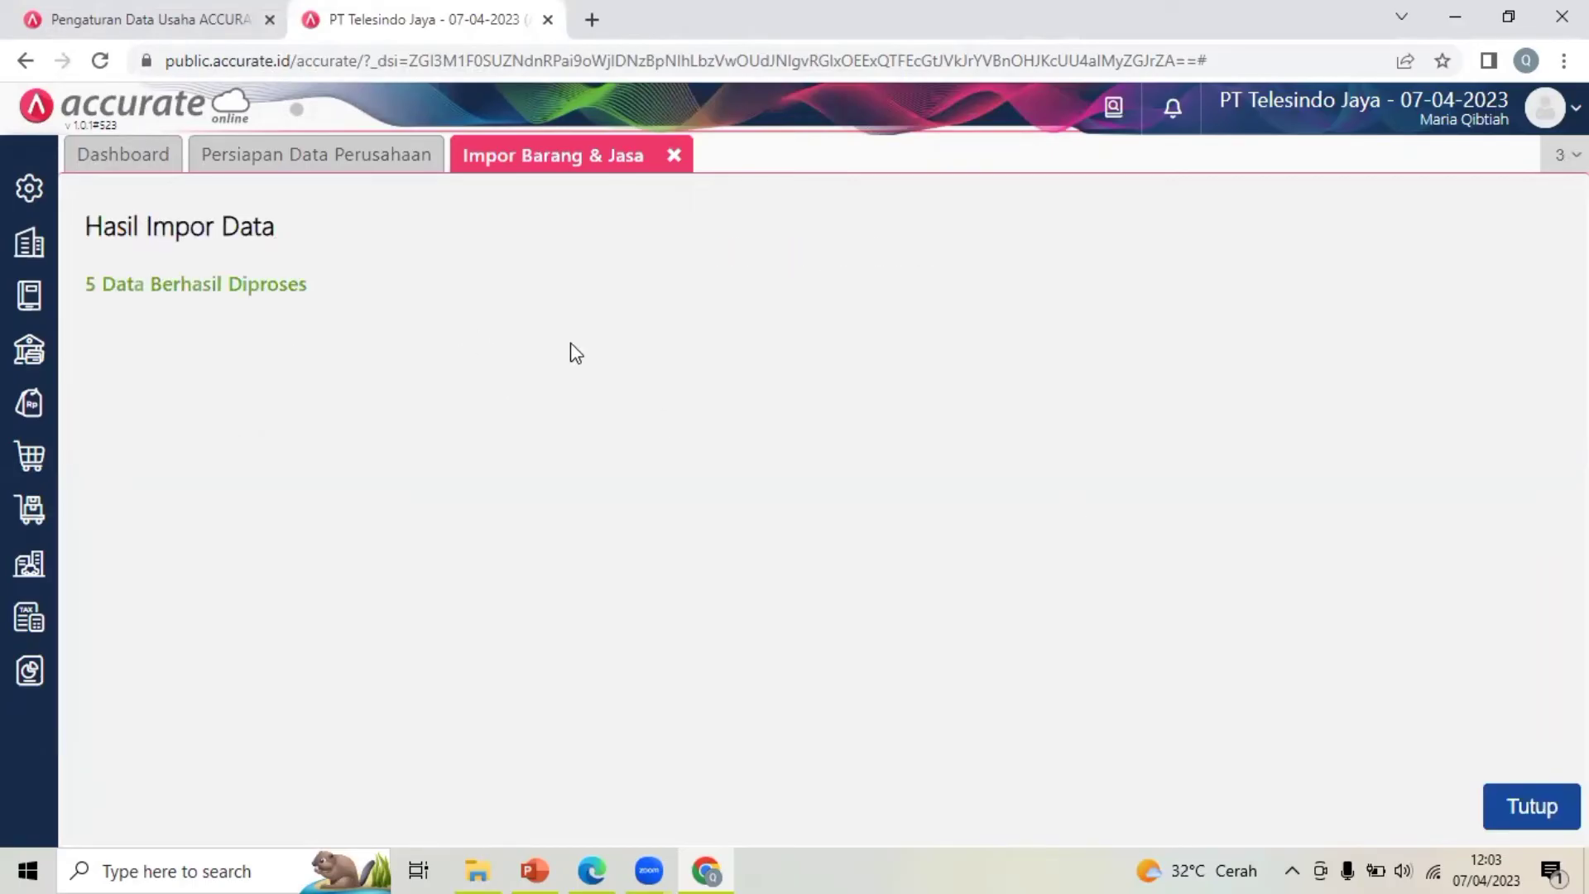
Close the finished item import and select 3. Daftar Pelanggan for the customer import
click(1552, 804)
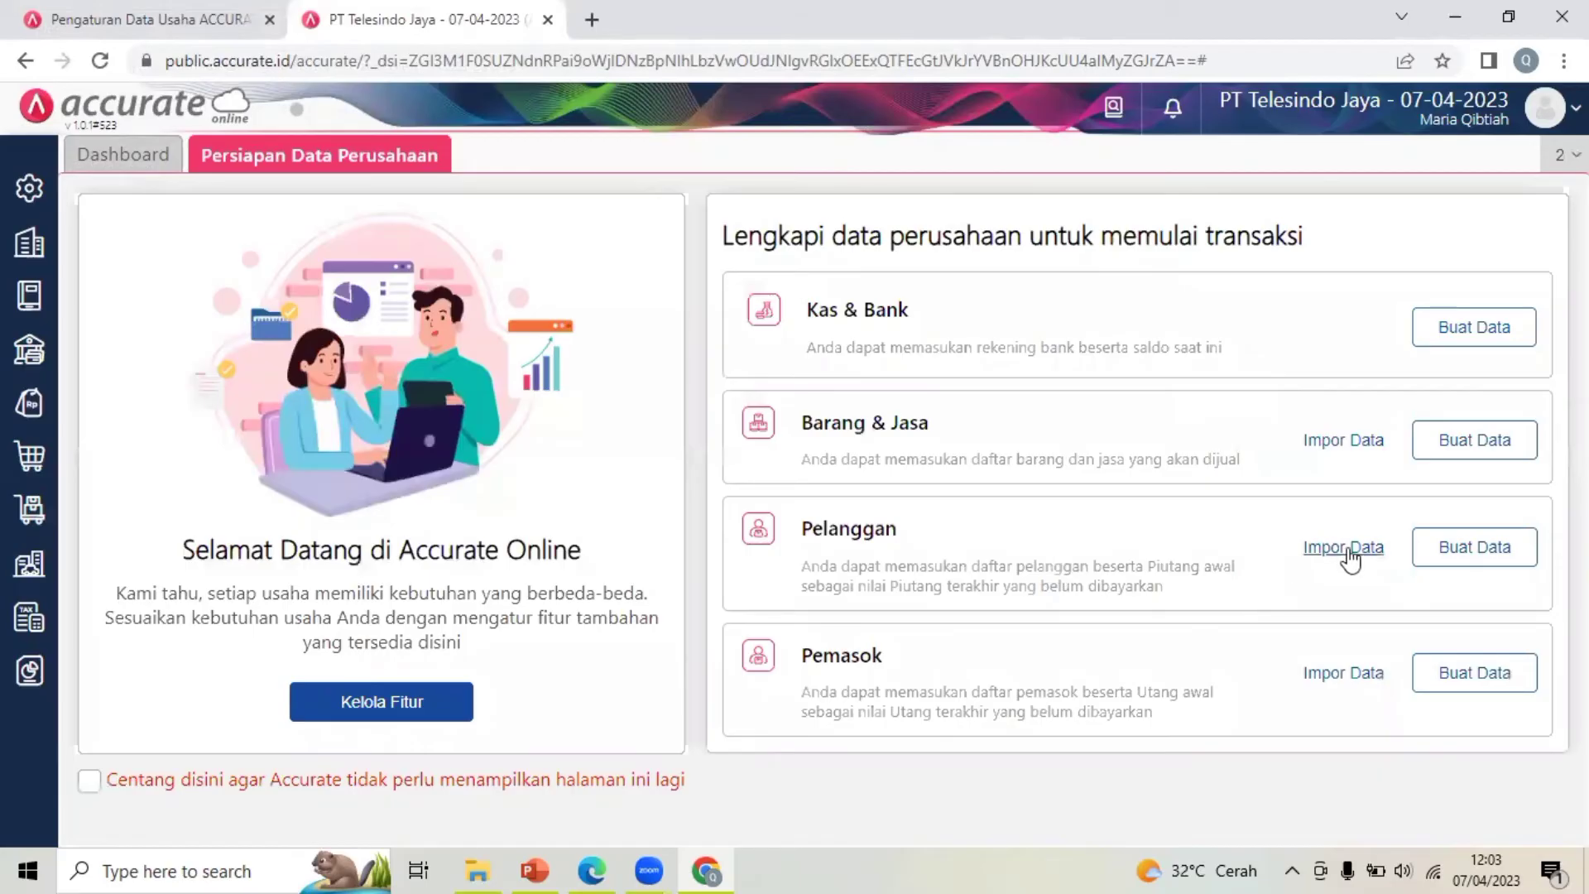
click(1346, 550)
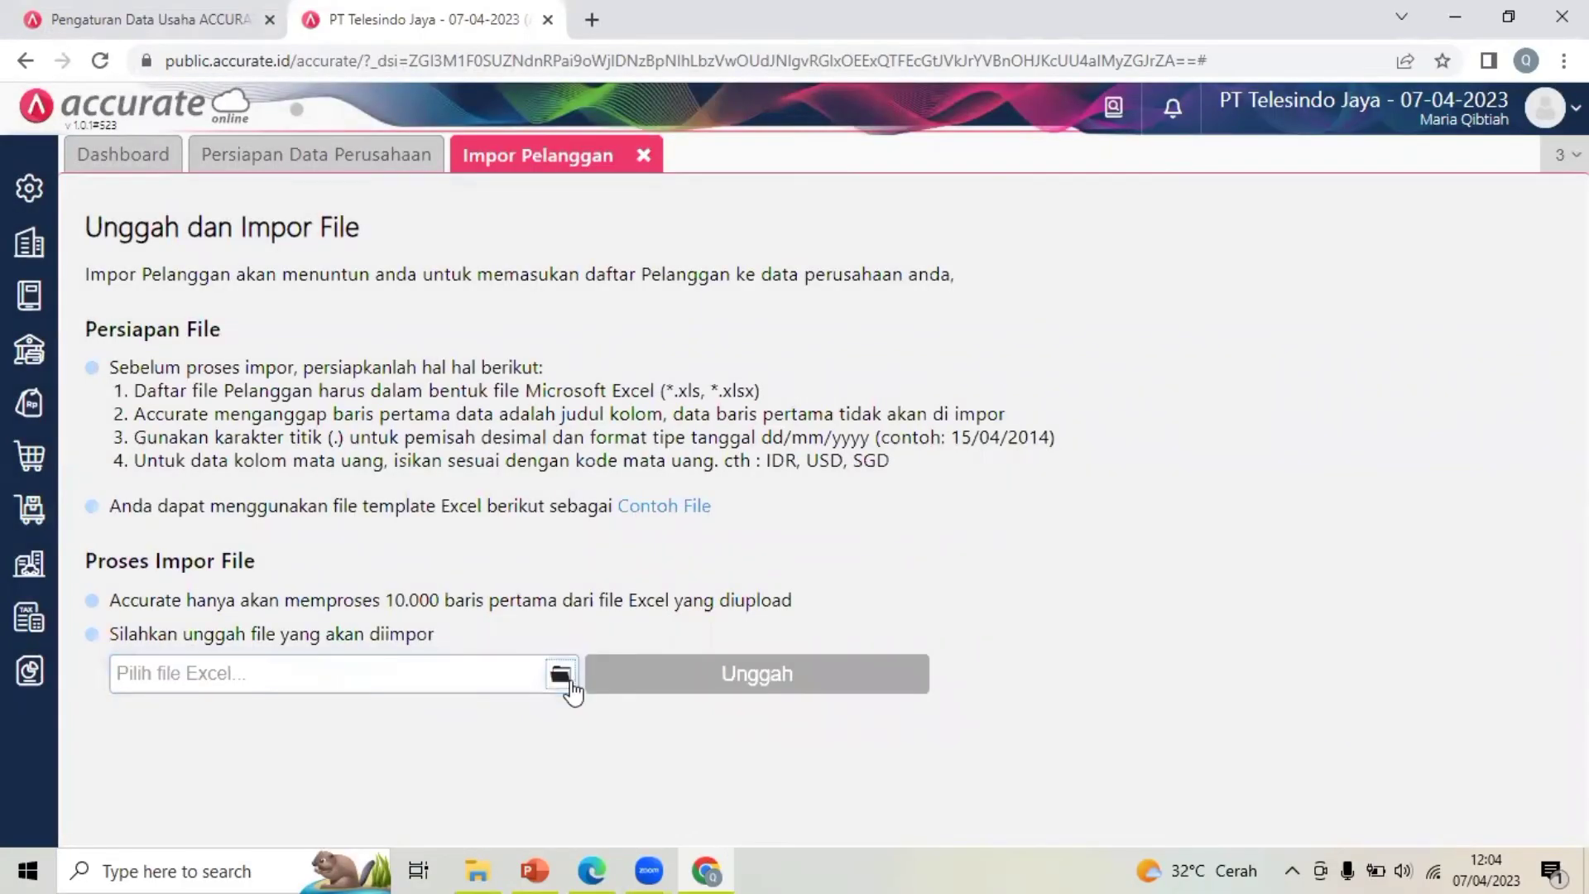
click(571, 685)
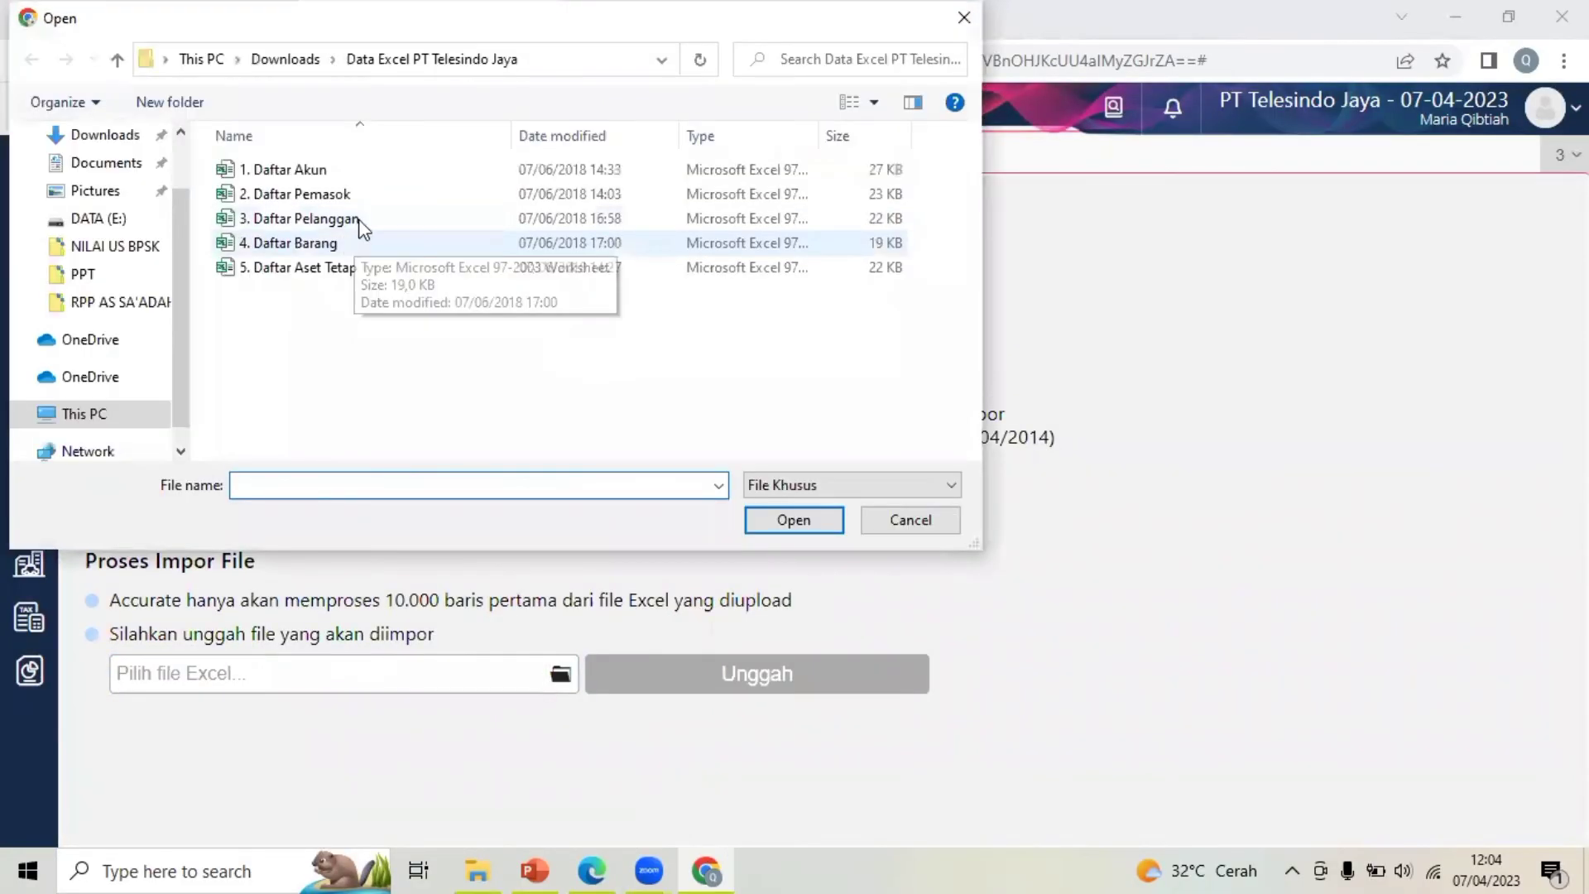
click(348, 219)
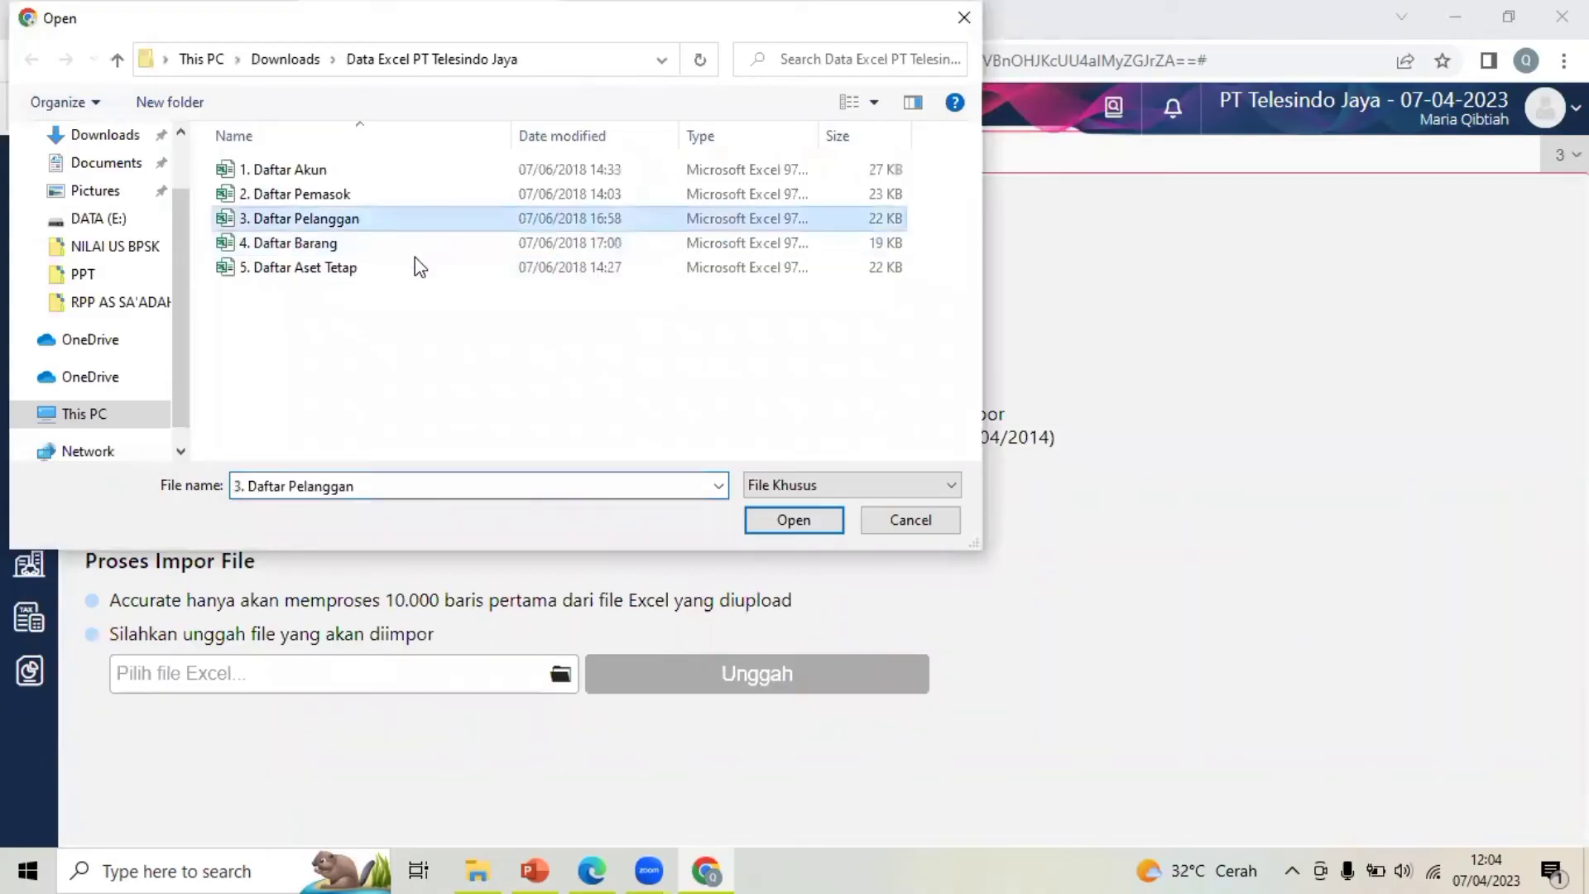
click(780, 519)
Upload the customer file, keep the mapping, and import with updates to existing data and opening balances
click(705, 670)
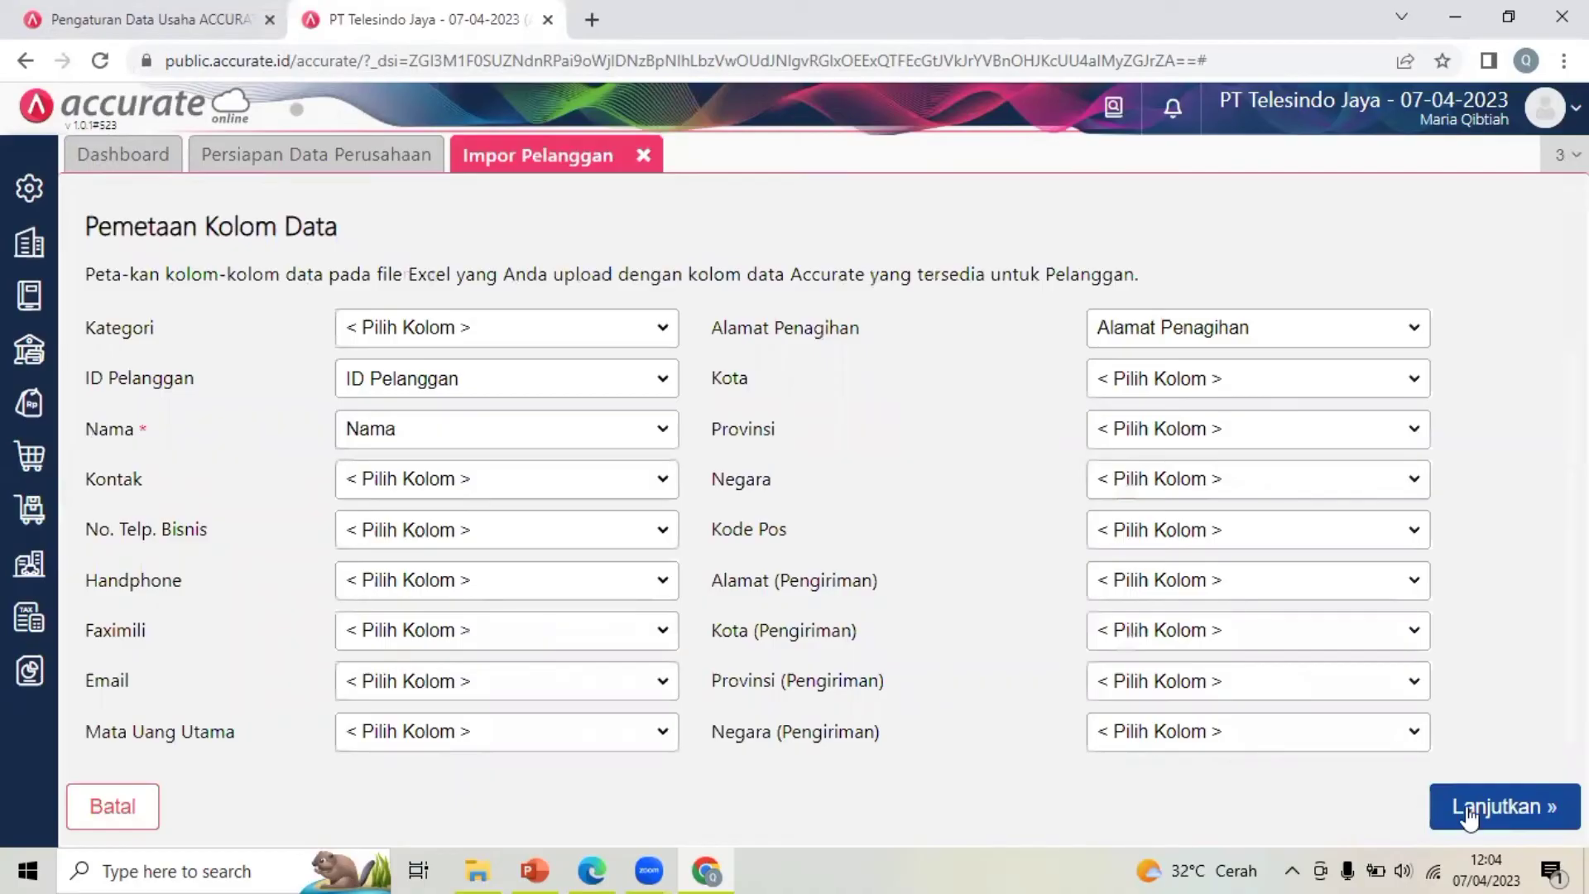
click(1469, 816)
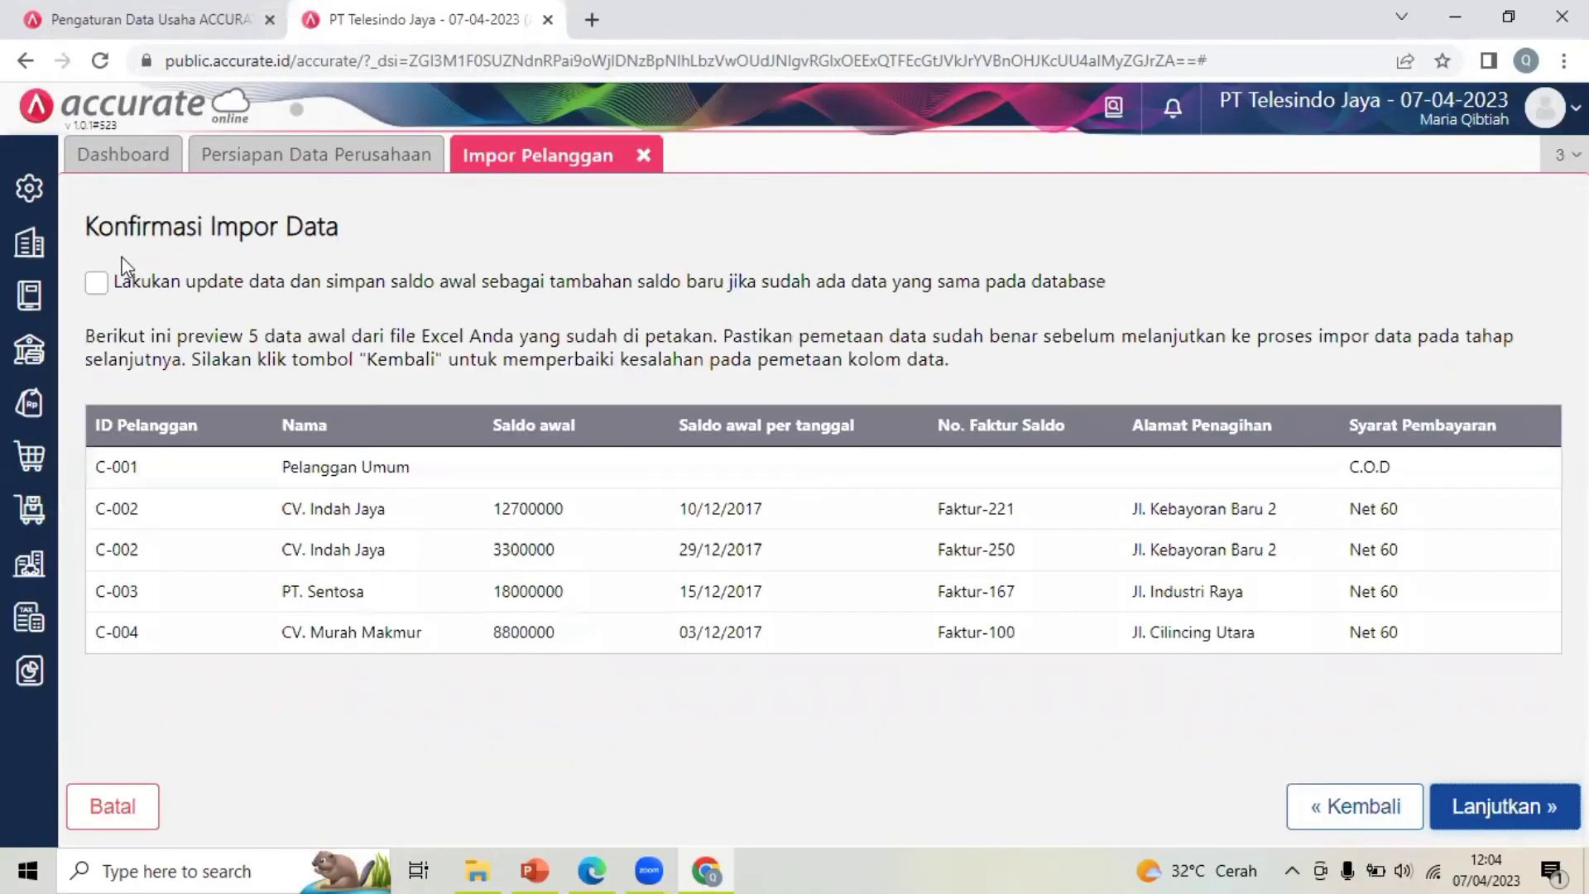
click(97, 285)
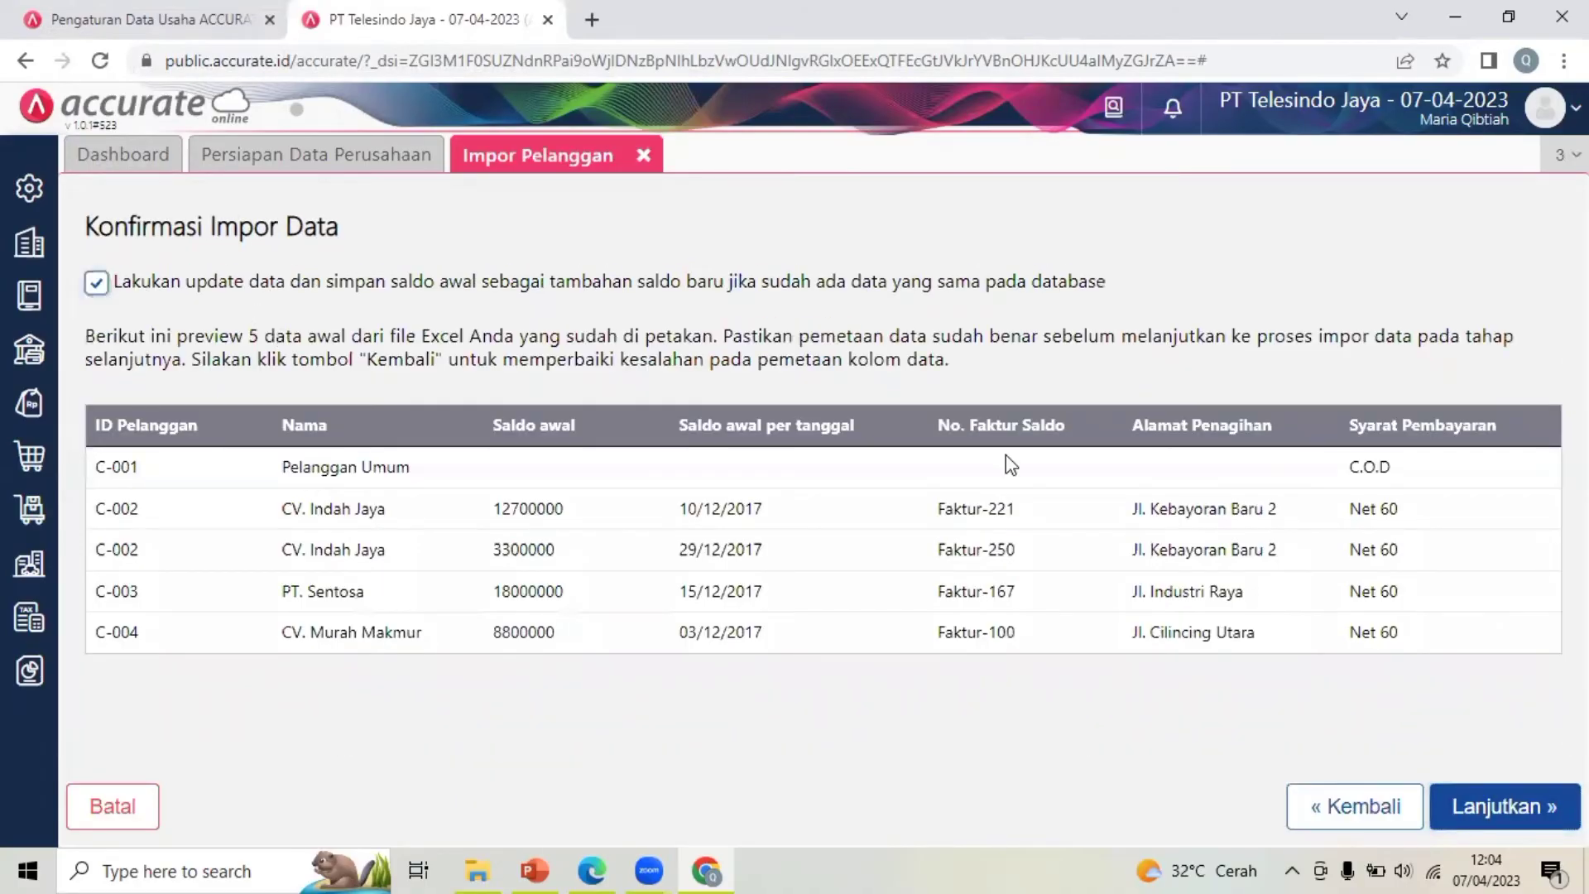
click(1477, 807)
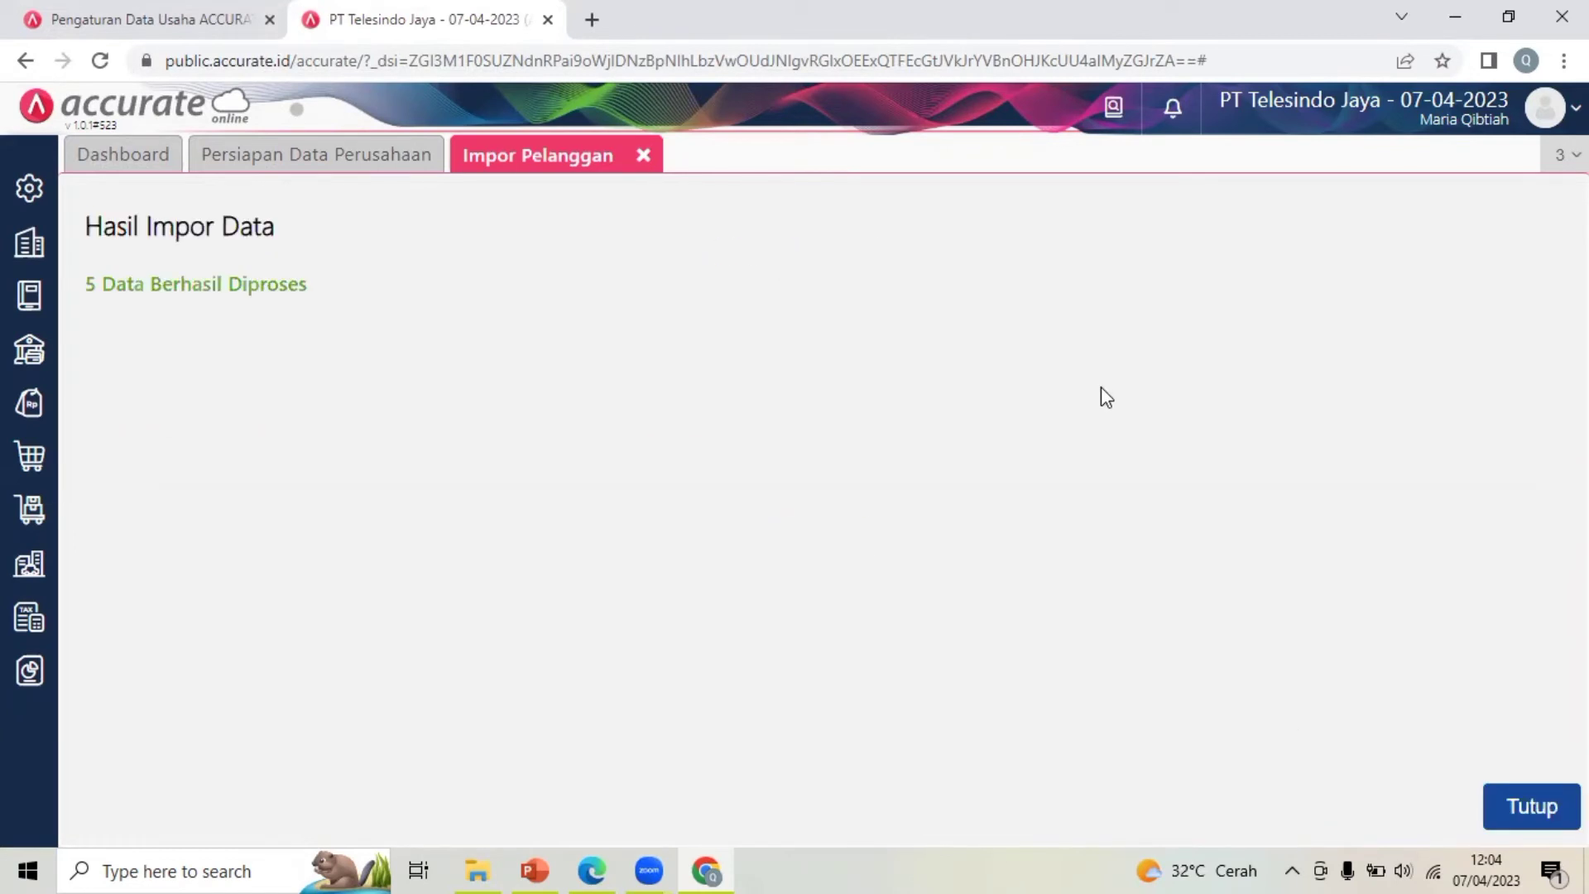
Close the customer import and select 2. Daftar Pemasok for the supplier import
click(1528, 816)
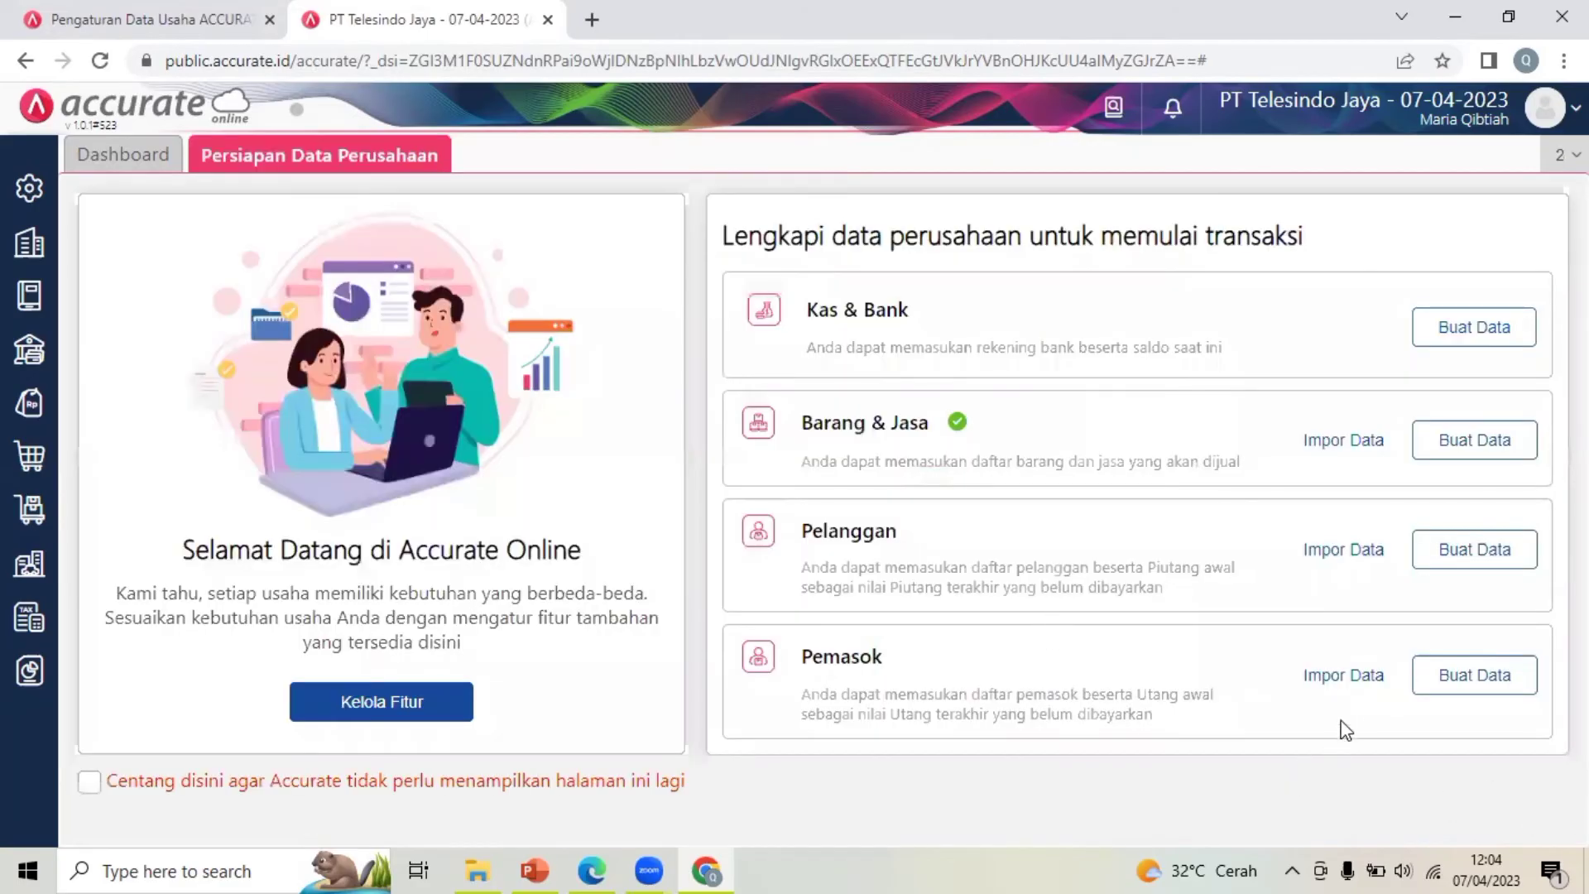
click(1347, 678)
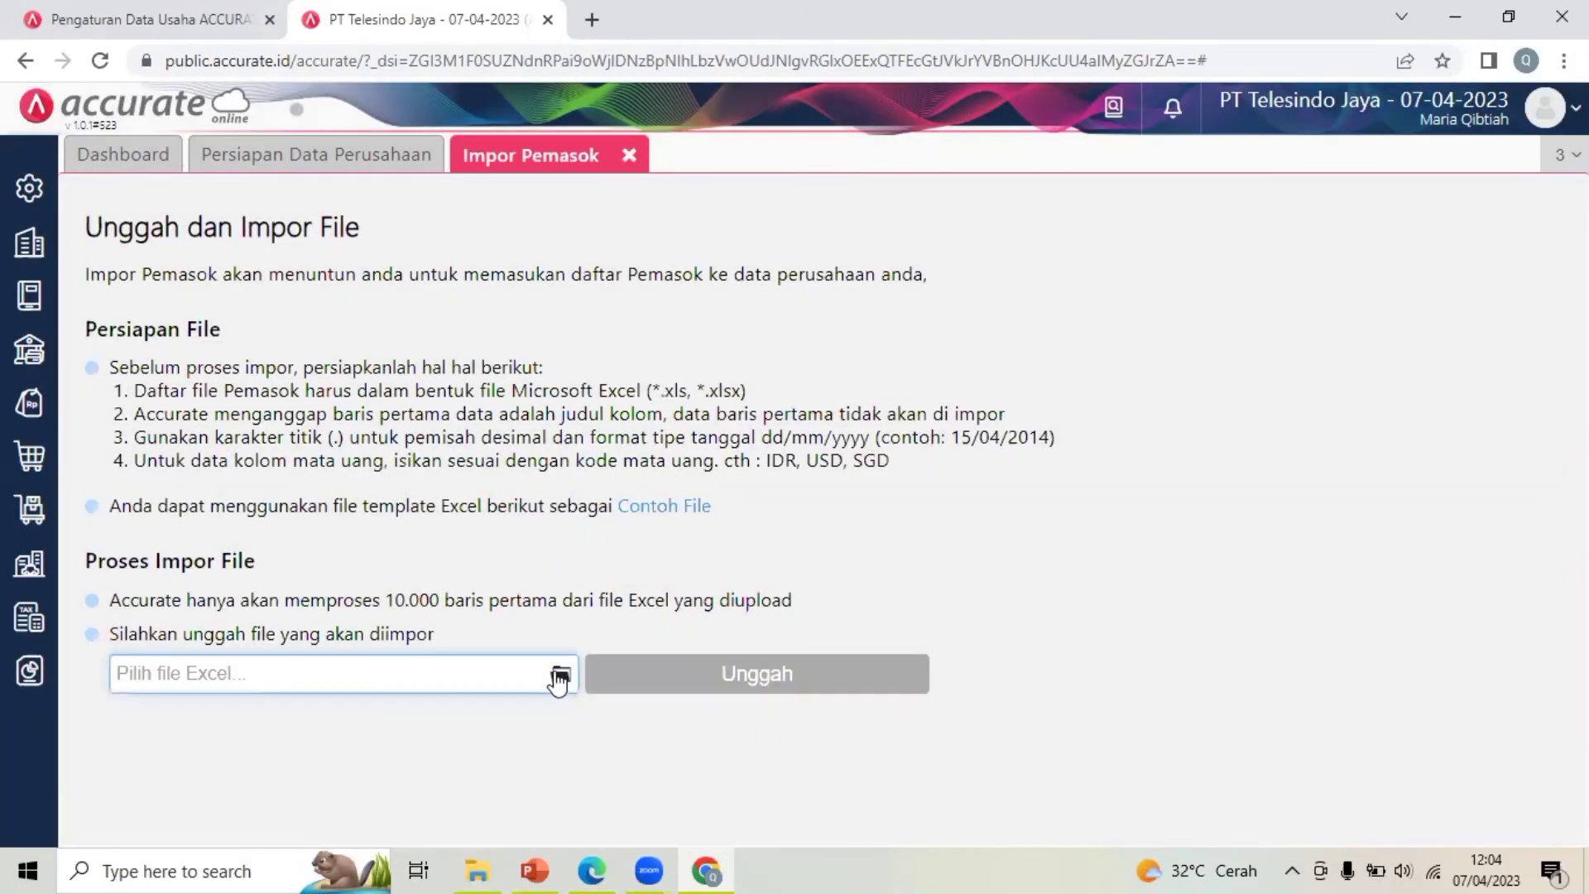
click(561, 675)
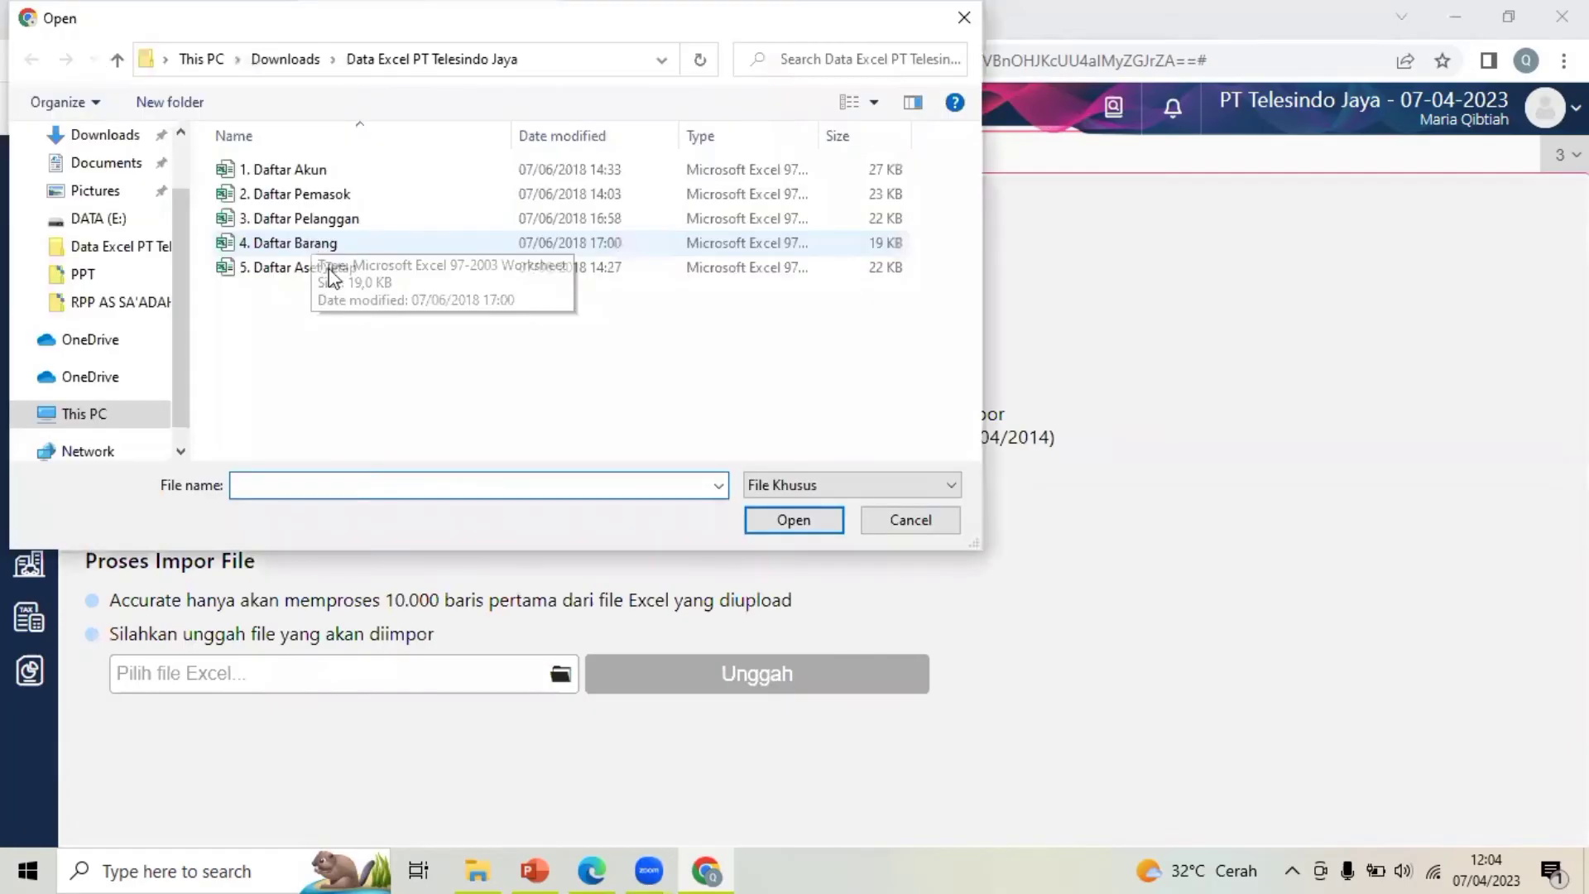
click(450, 195)
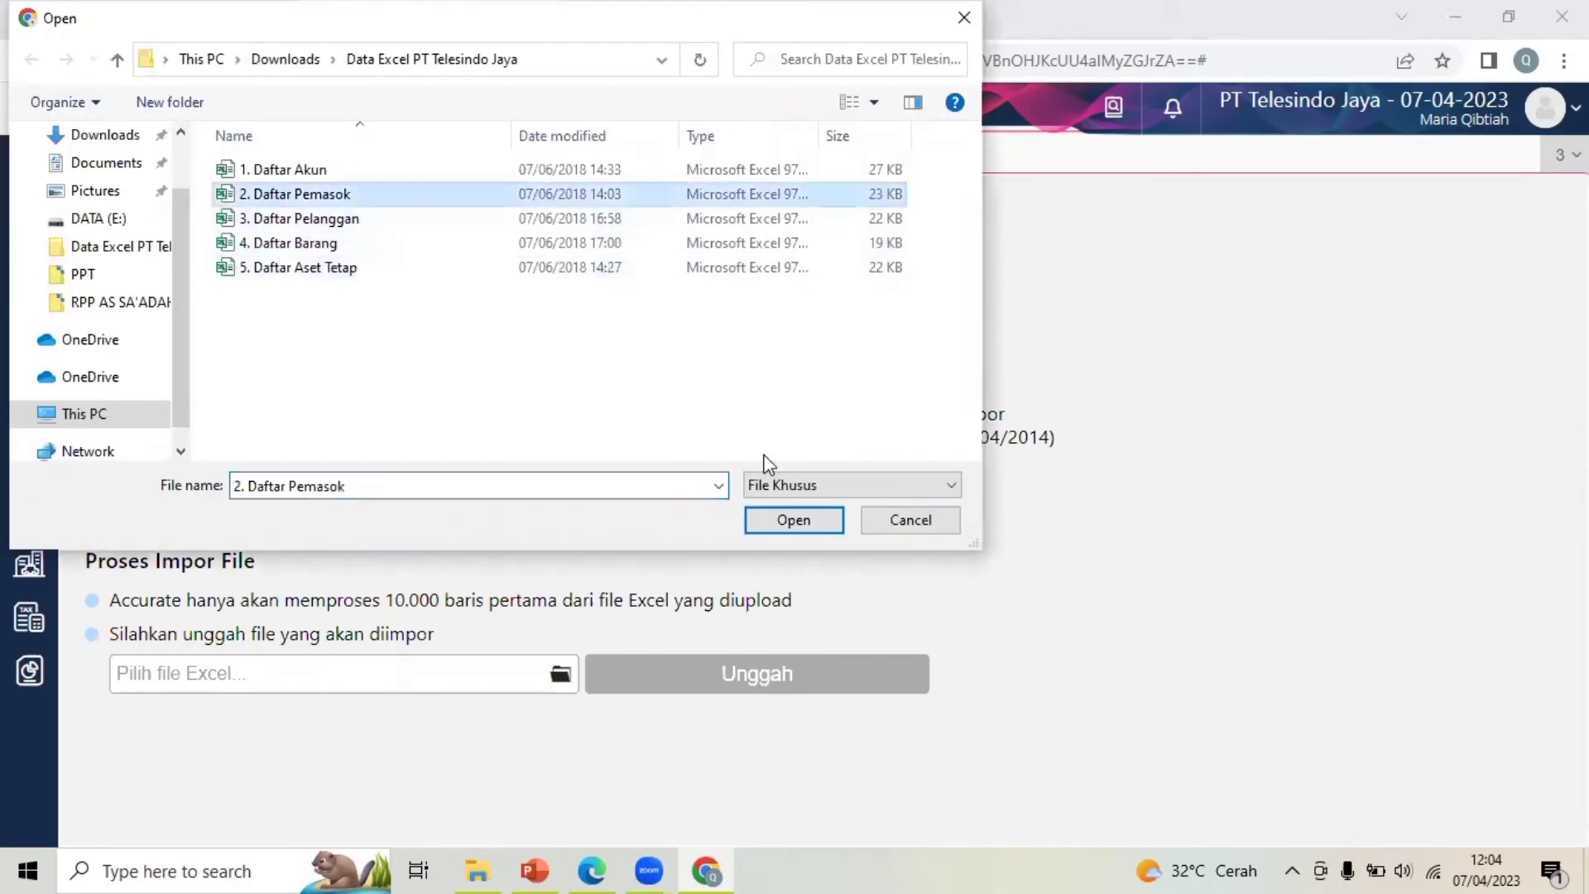
click(792, 521)
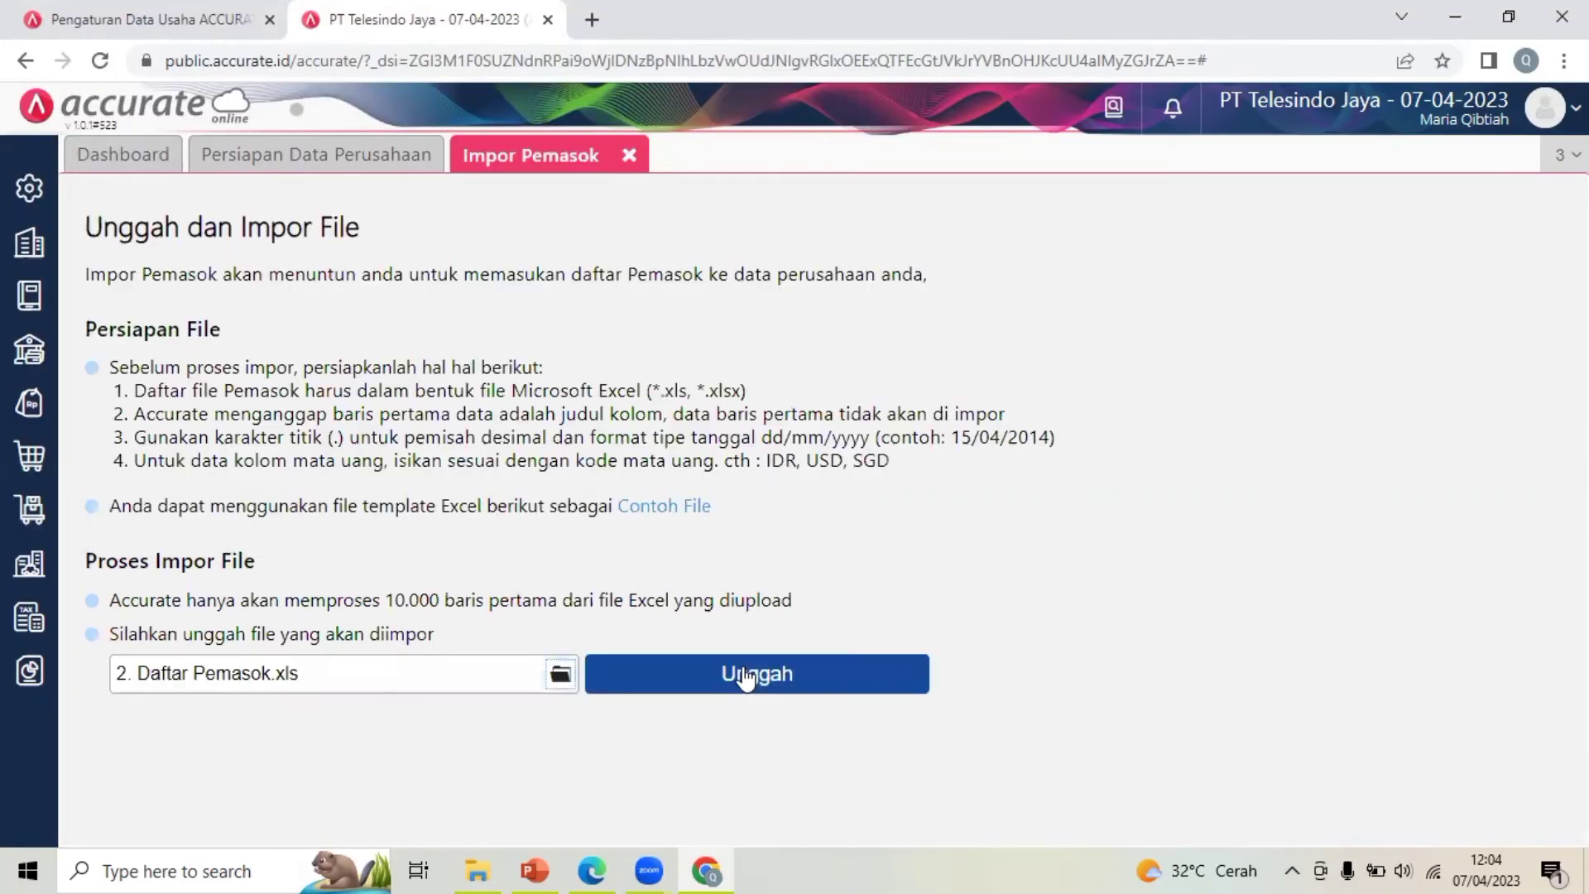
Upload the supplier file, import with updates to existing data and balances, and close the results
click(745, 675)
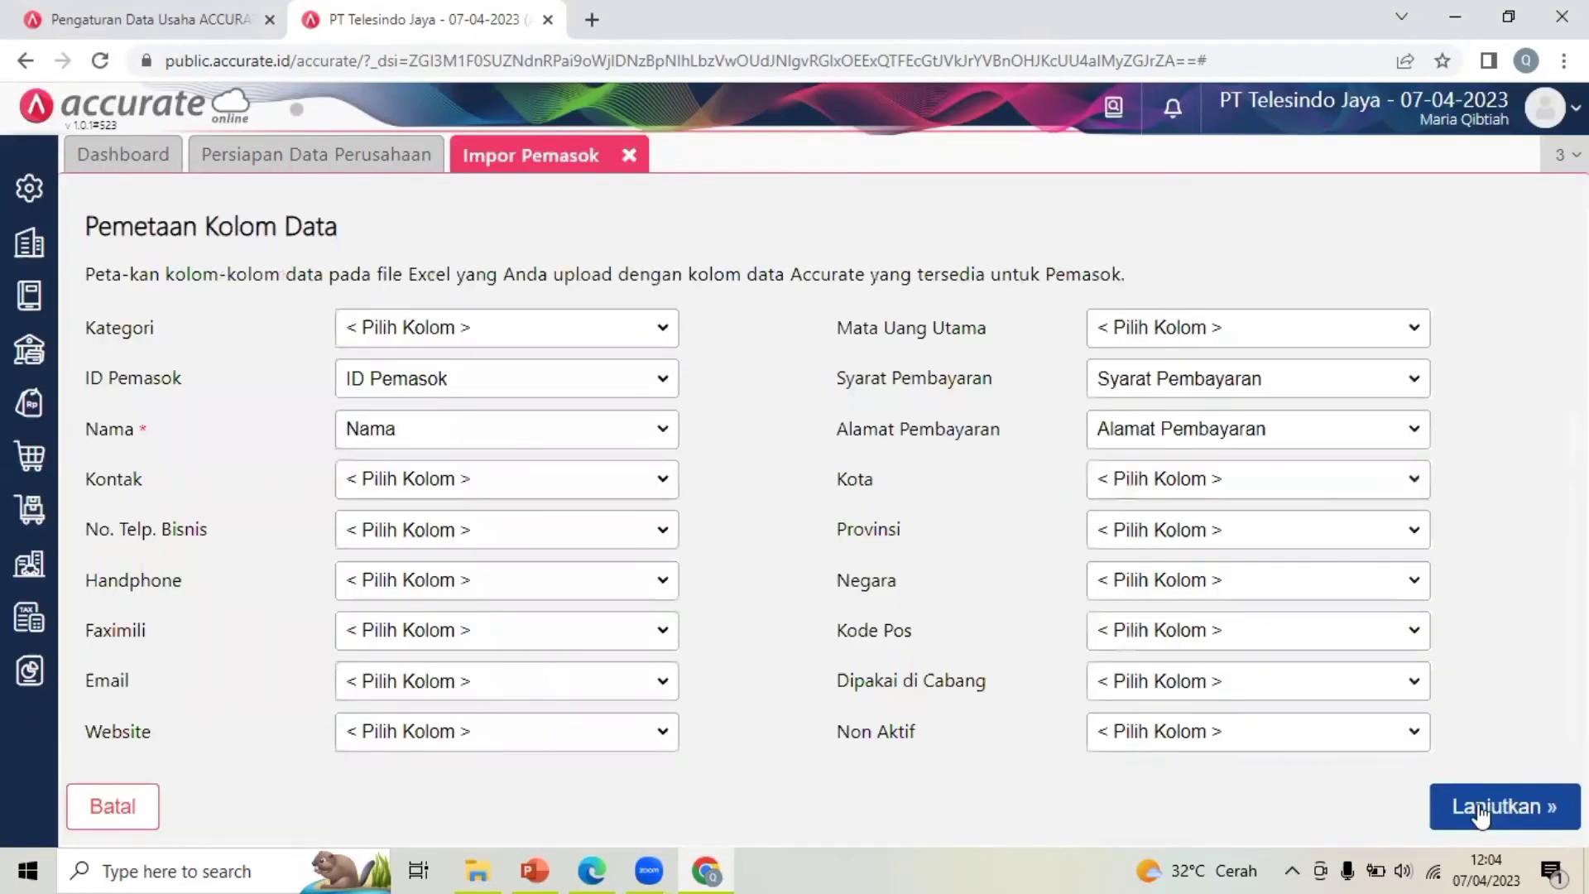
click(1482, 815)
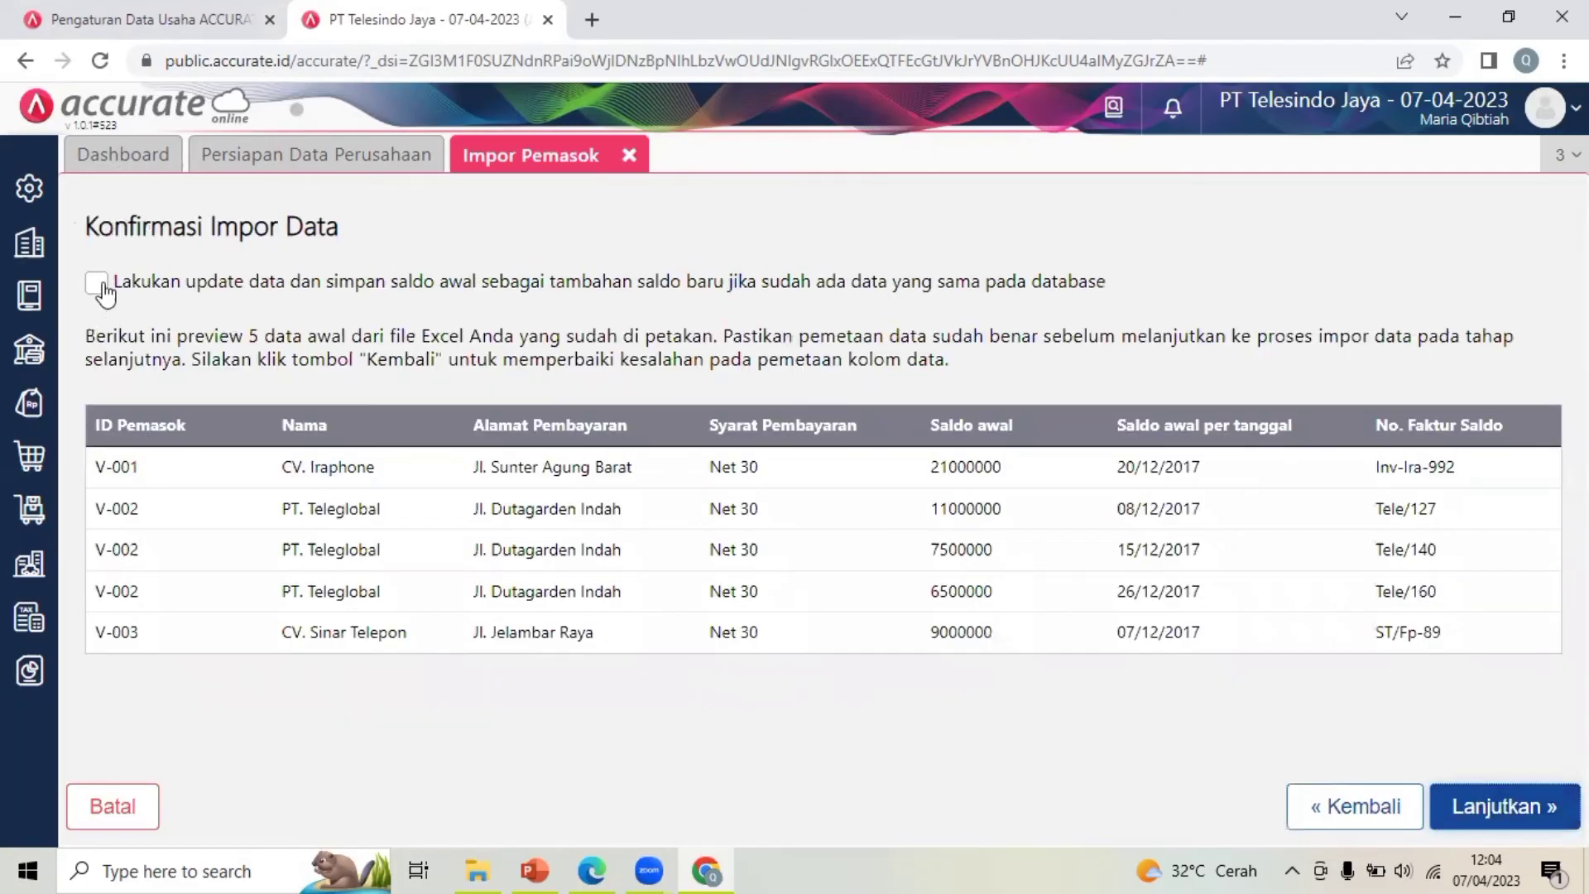
click(98, 284)
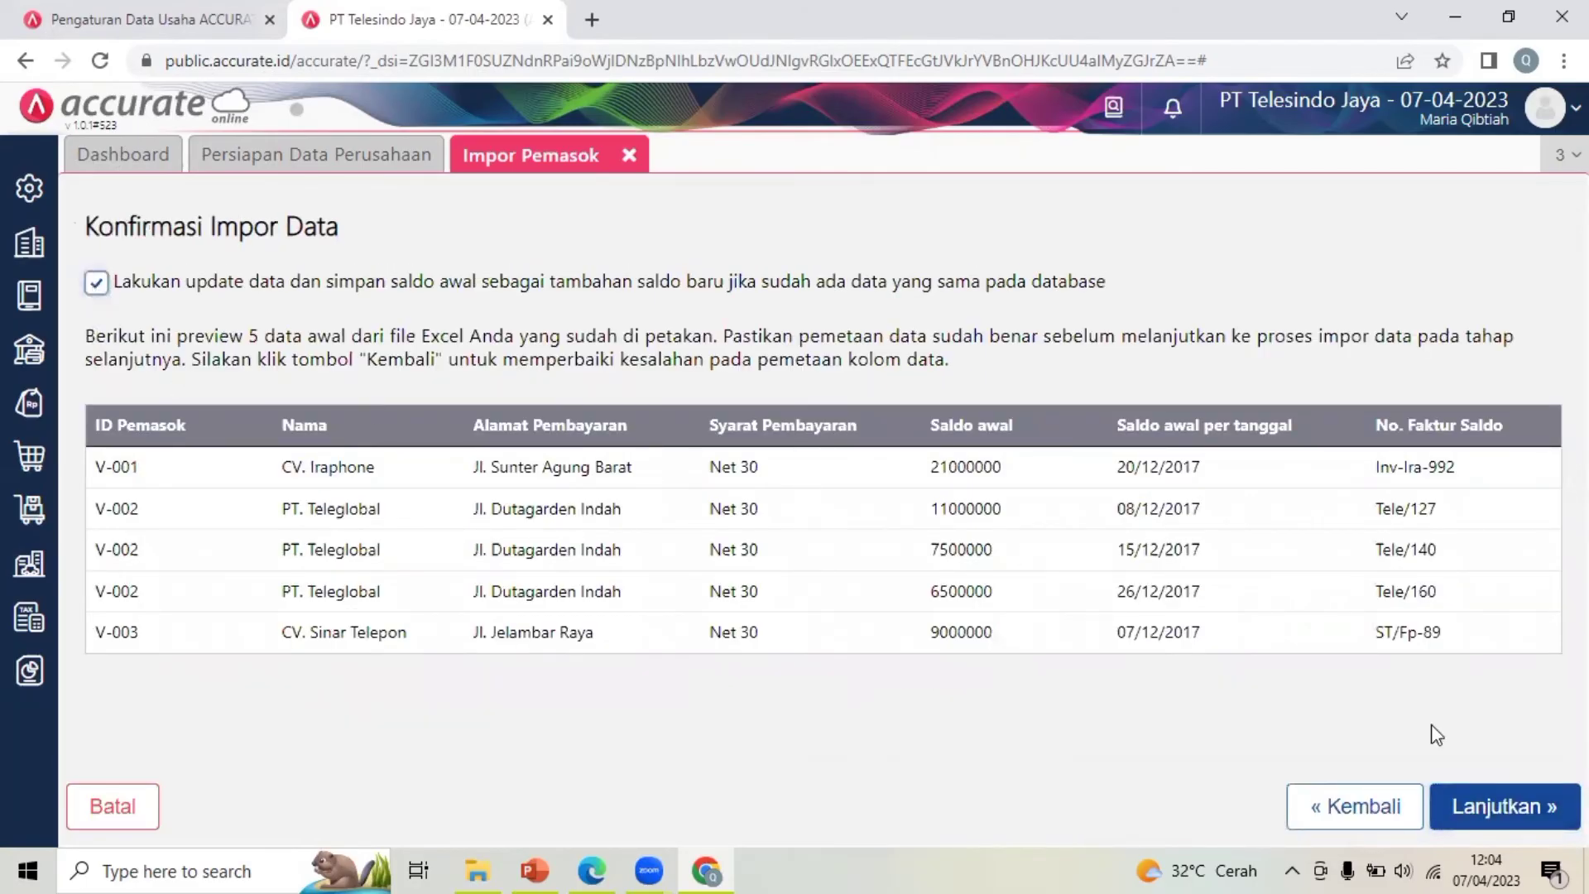
click(1515, 819)
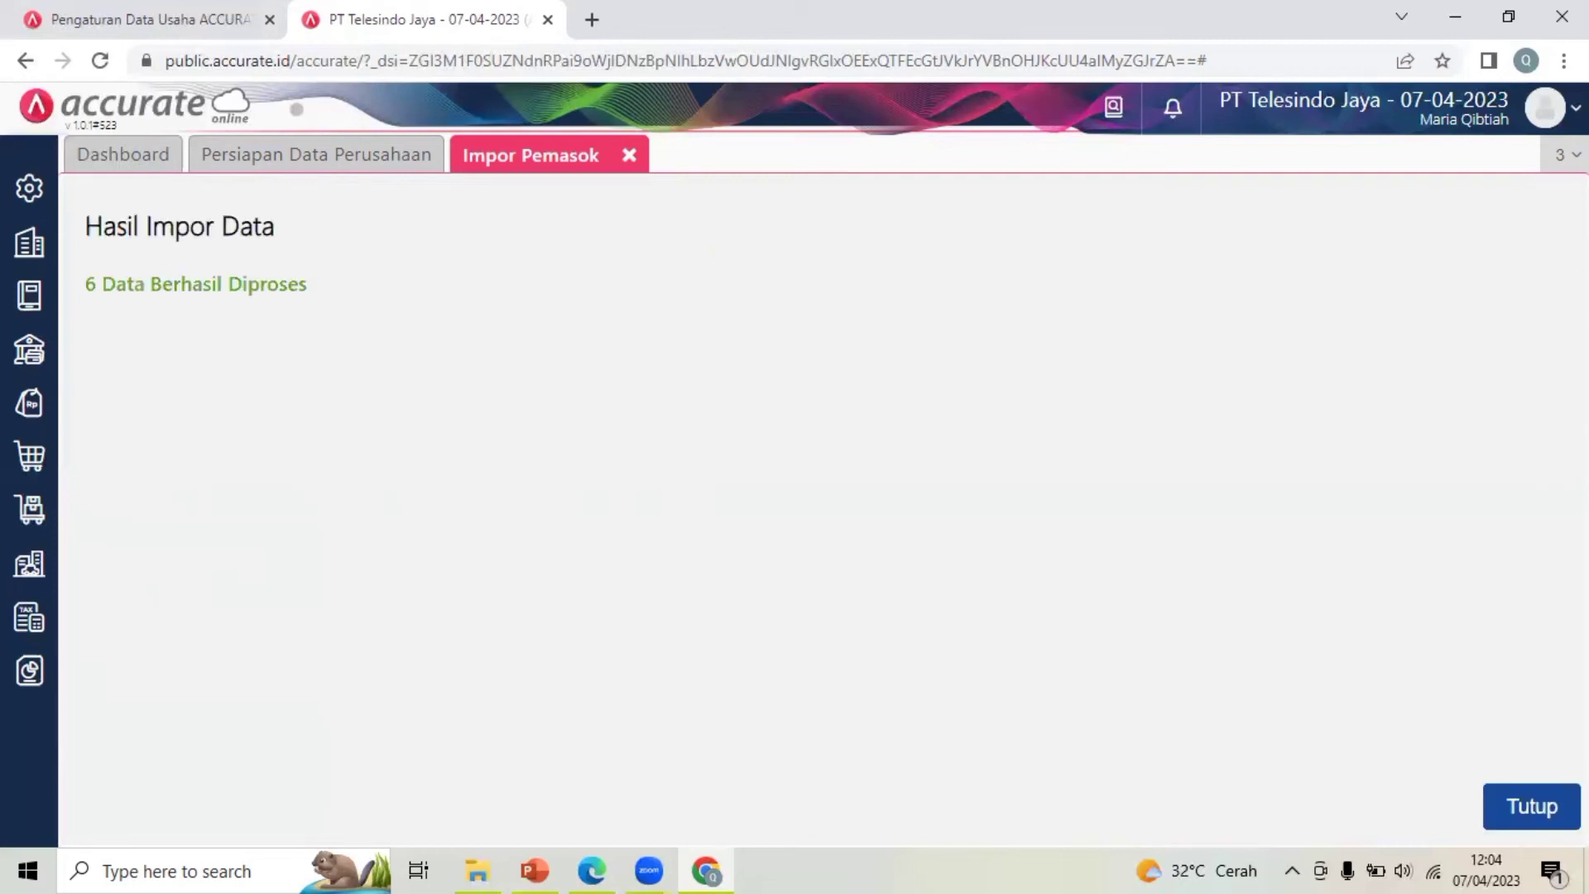
click(1529, 807)
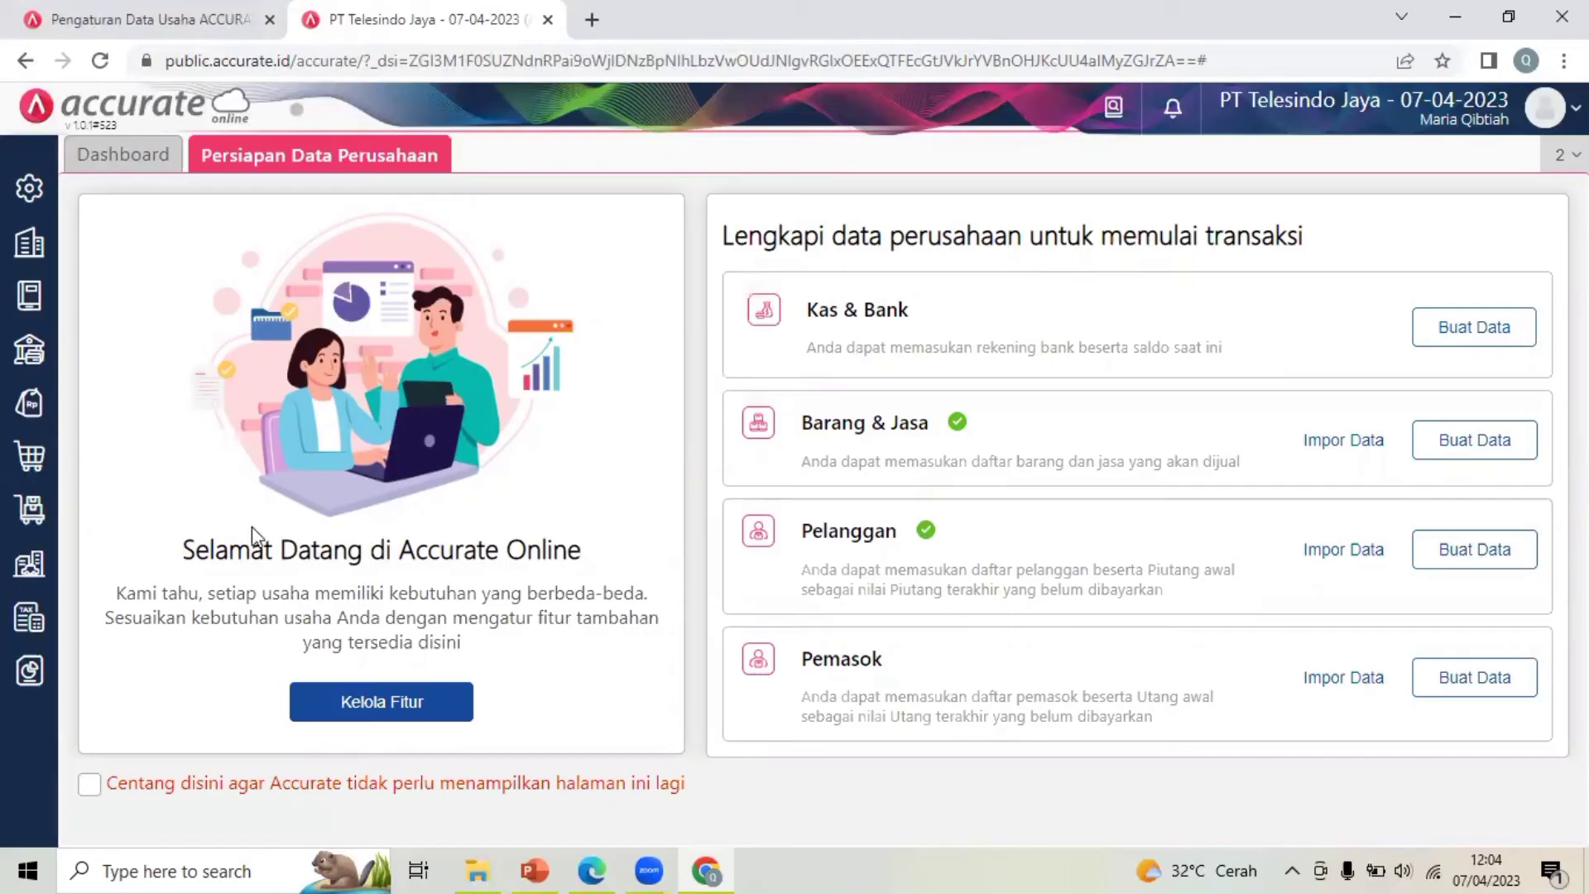
click(476, 869)
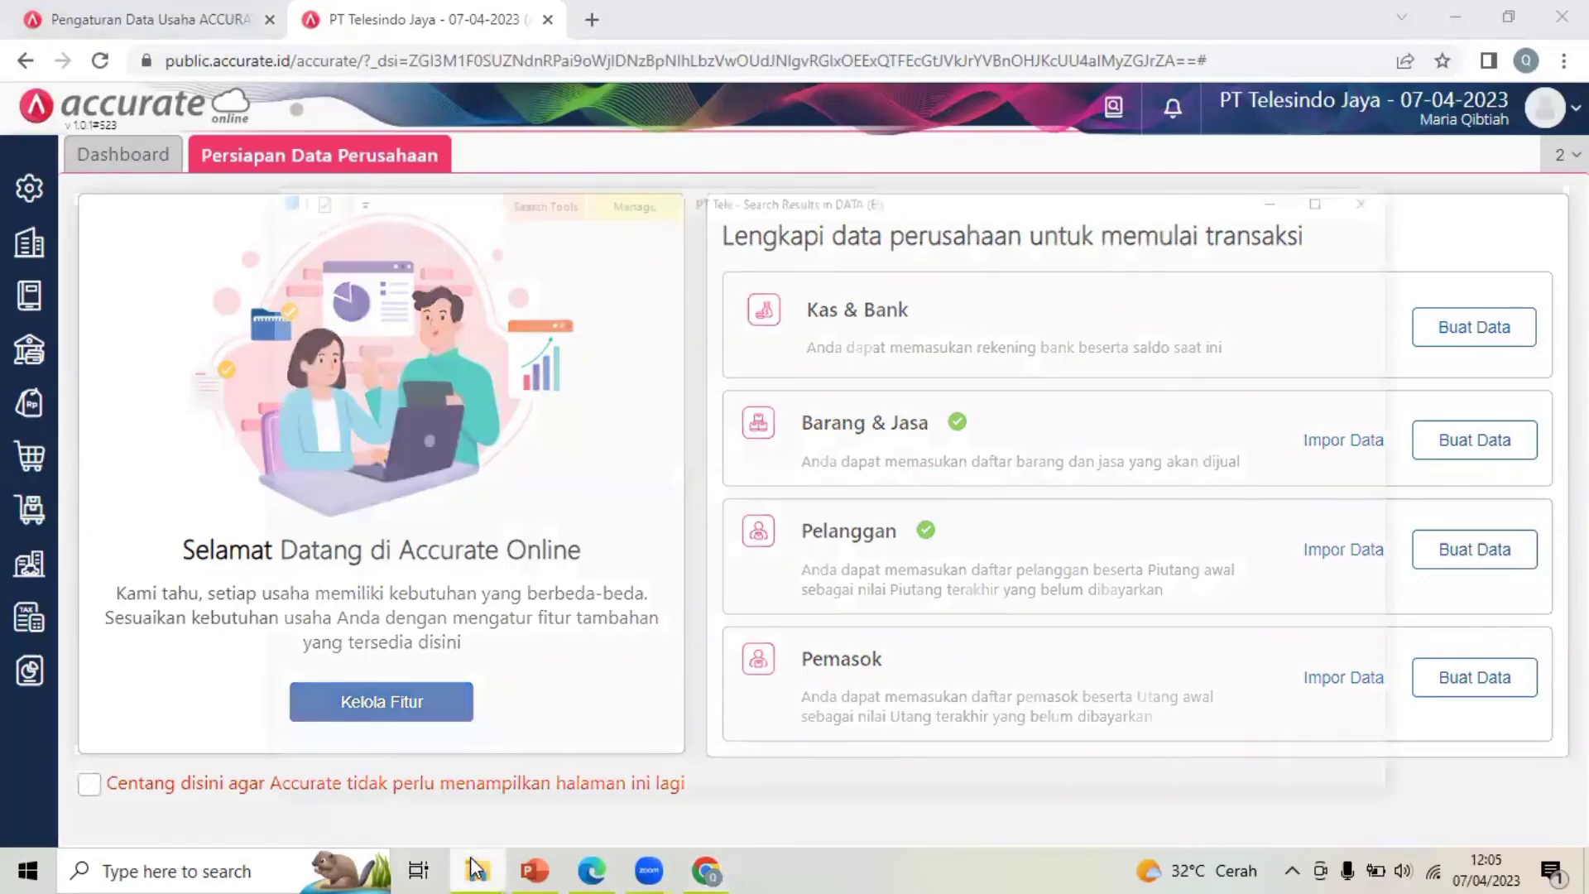
click(356, 263)
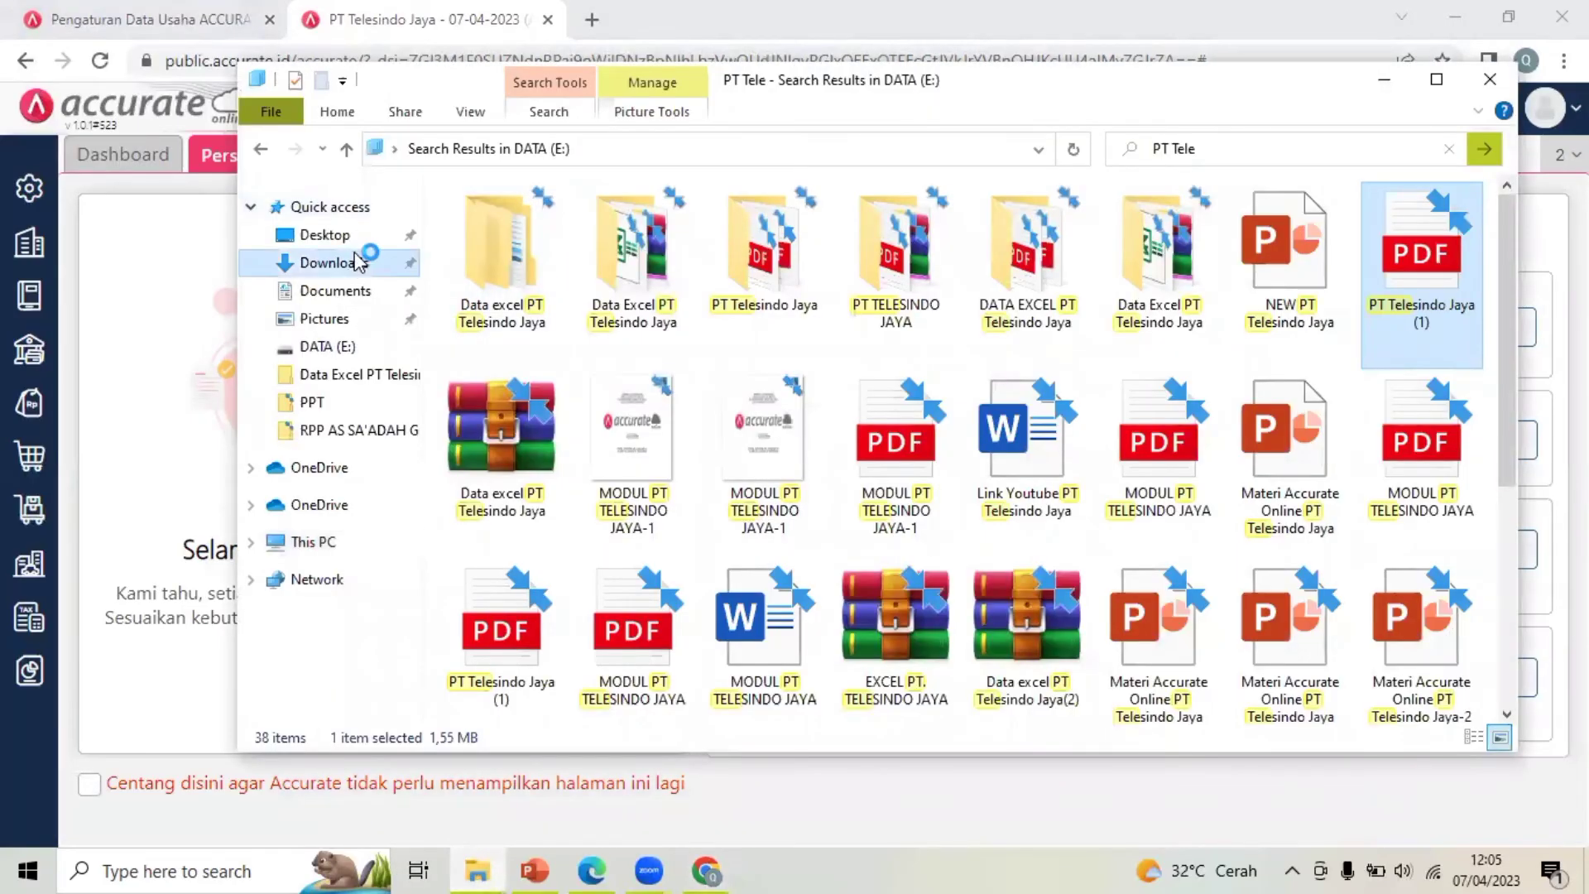
double_click(530, 308)
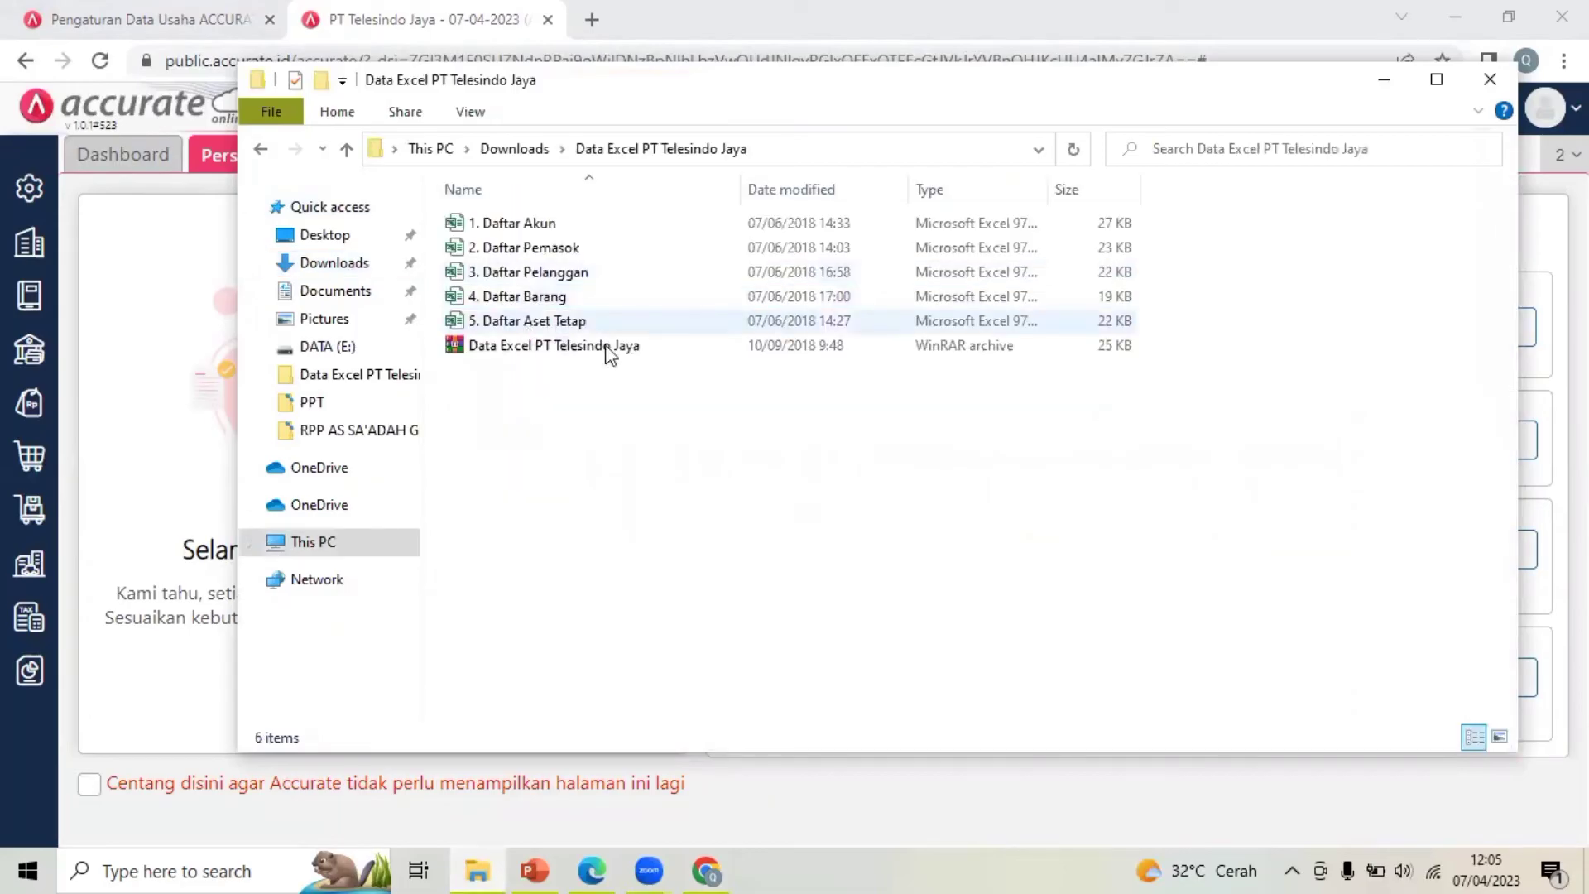
click(1390, 83)
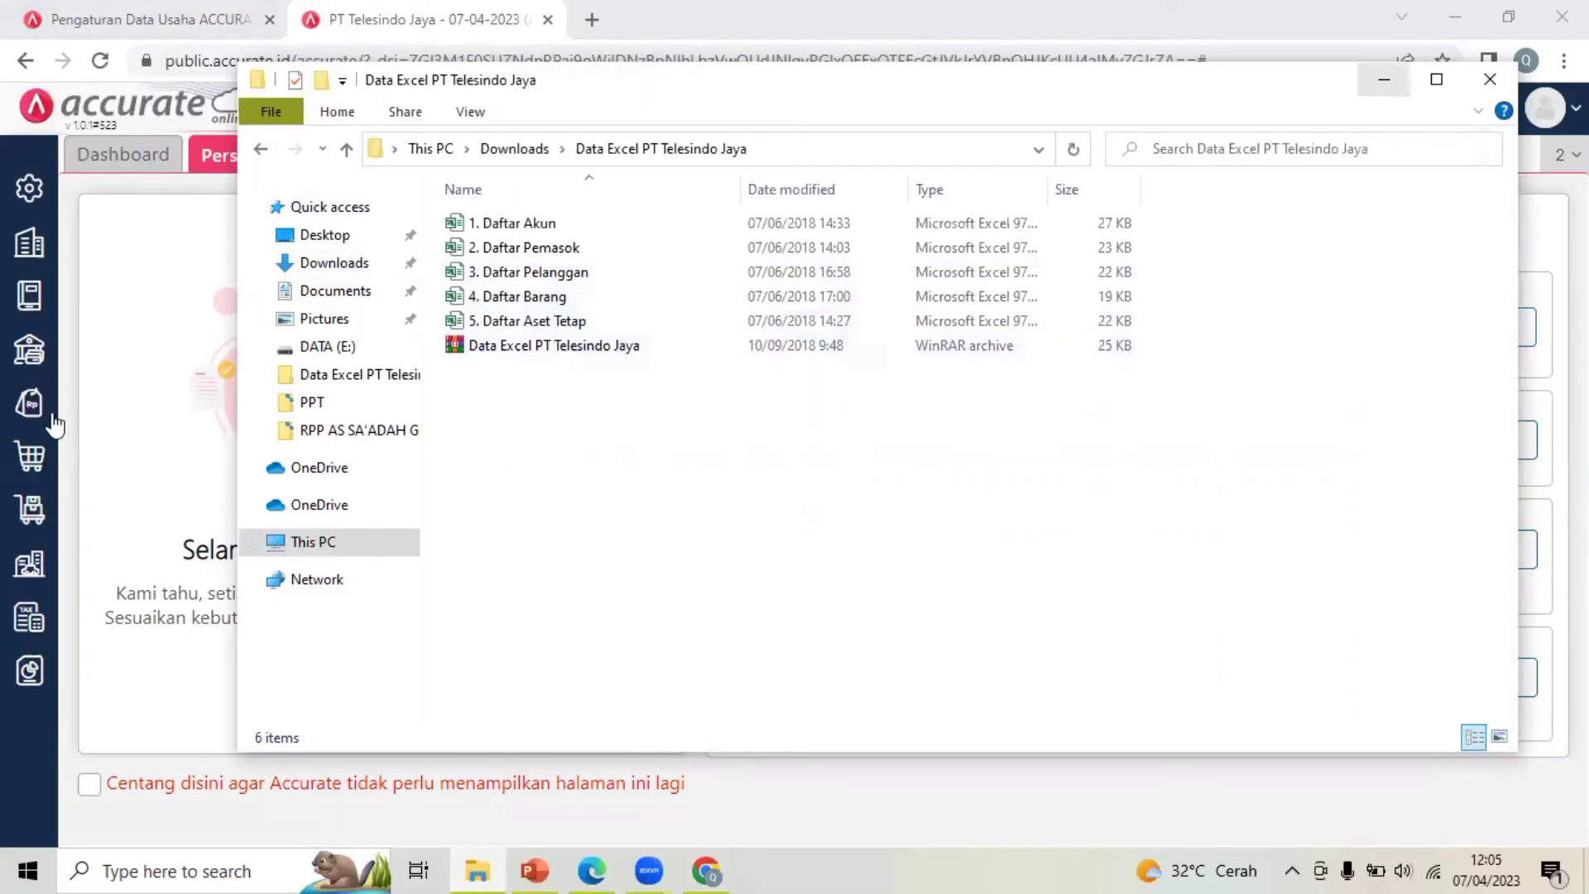
Open Aset Tetap > Kategori Aset to get a new category form and place the cursor in Nama
click(30, 567)
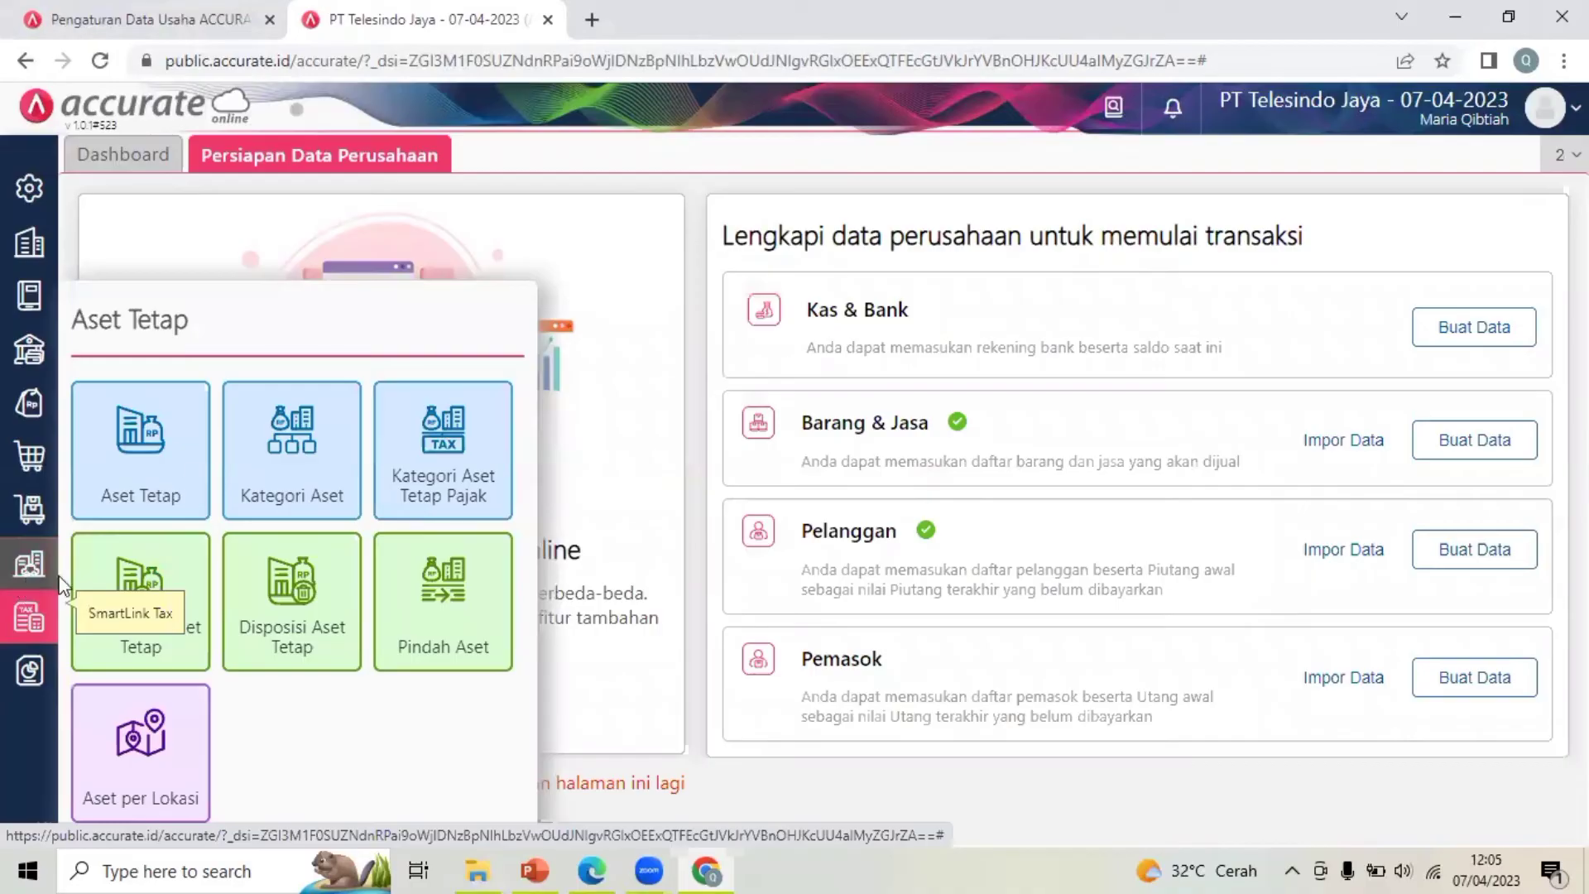
click(291, 469)
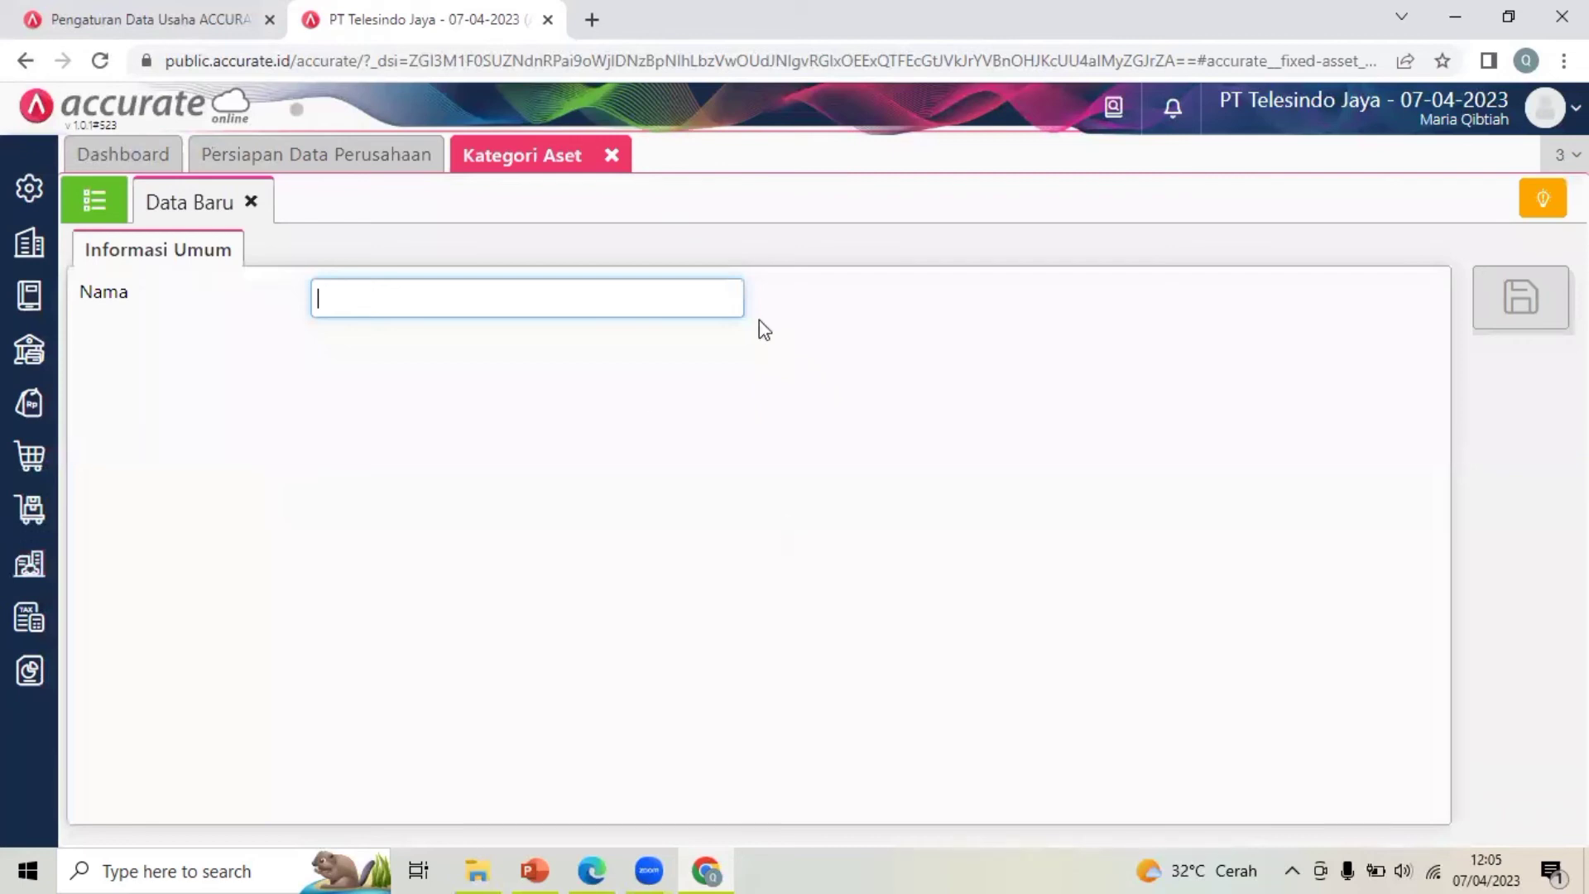
click(576, 298)
click(865, 611)
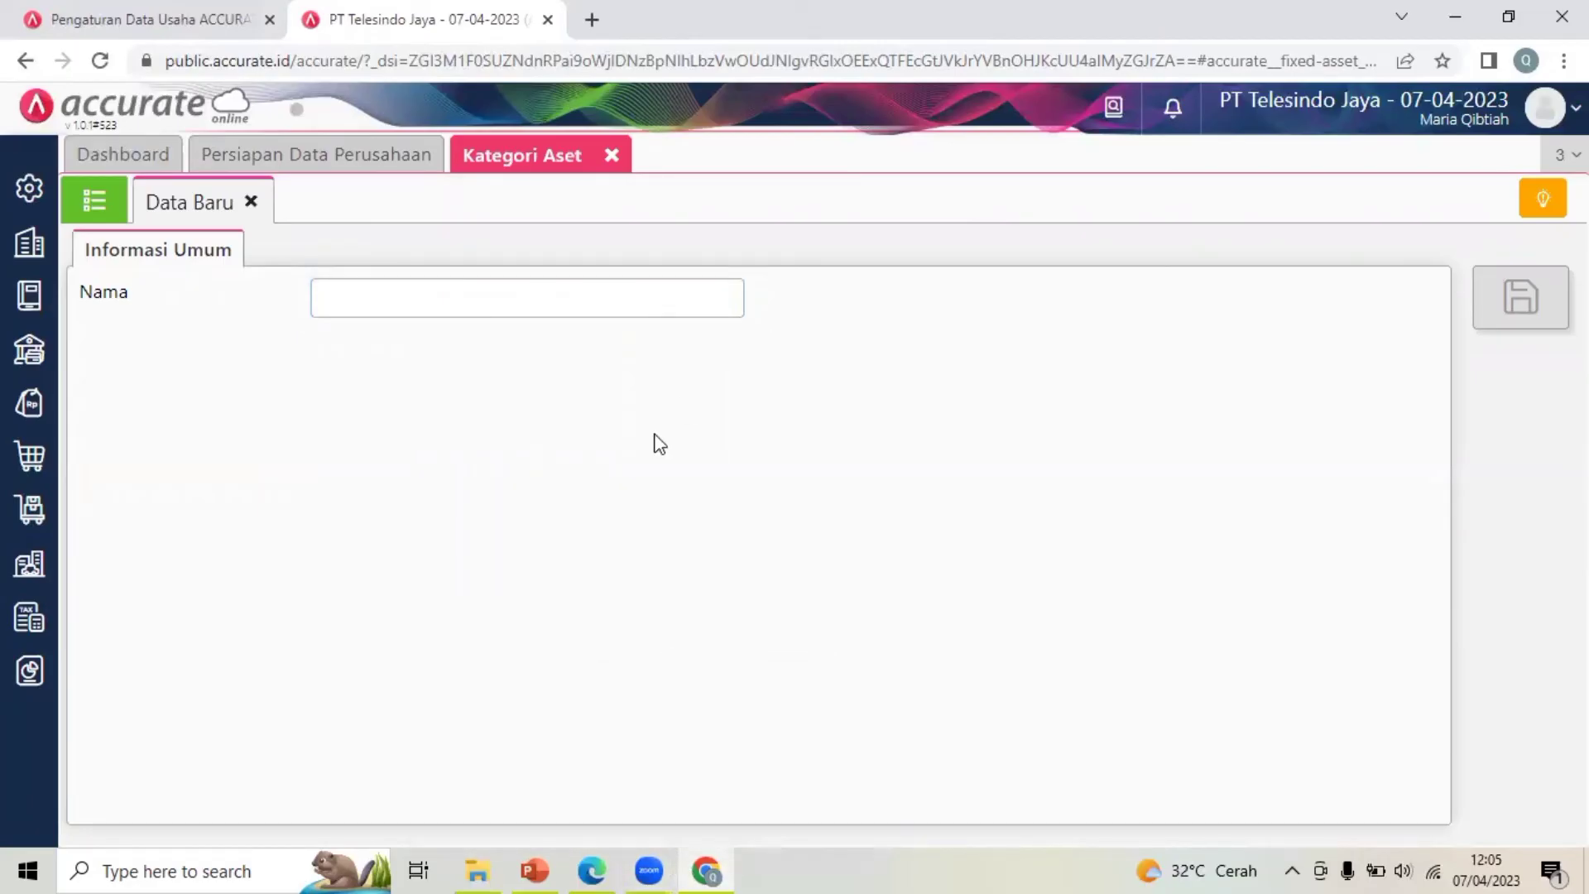
Read the Rincian Aktiva Tetap table on page 5 of the company PDF, then return to Accurate
click(598, 865)
click(588, 554)
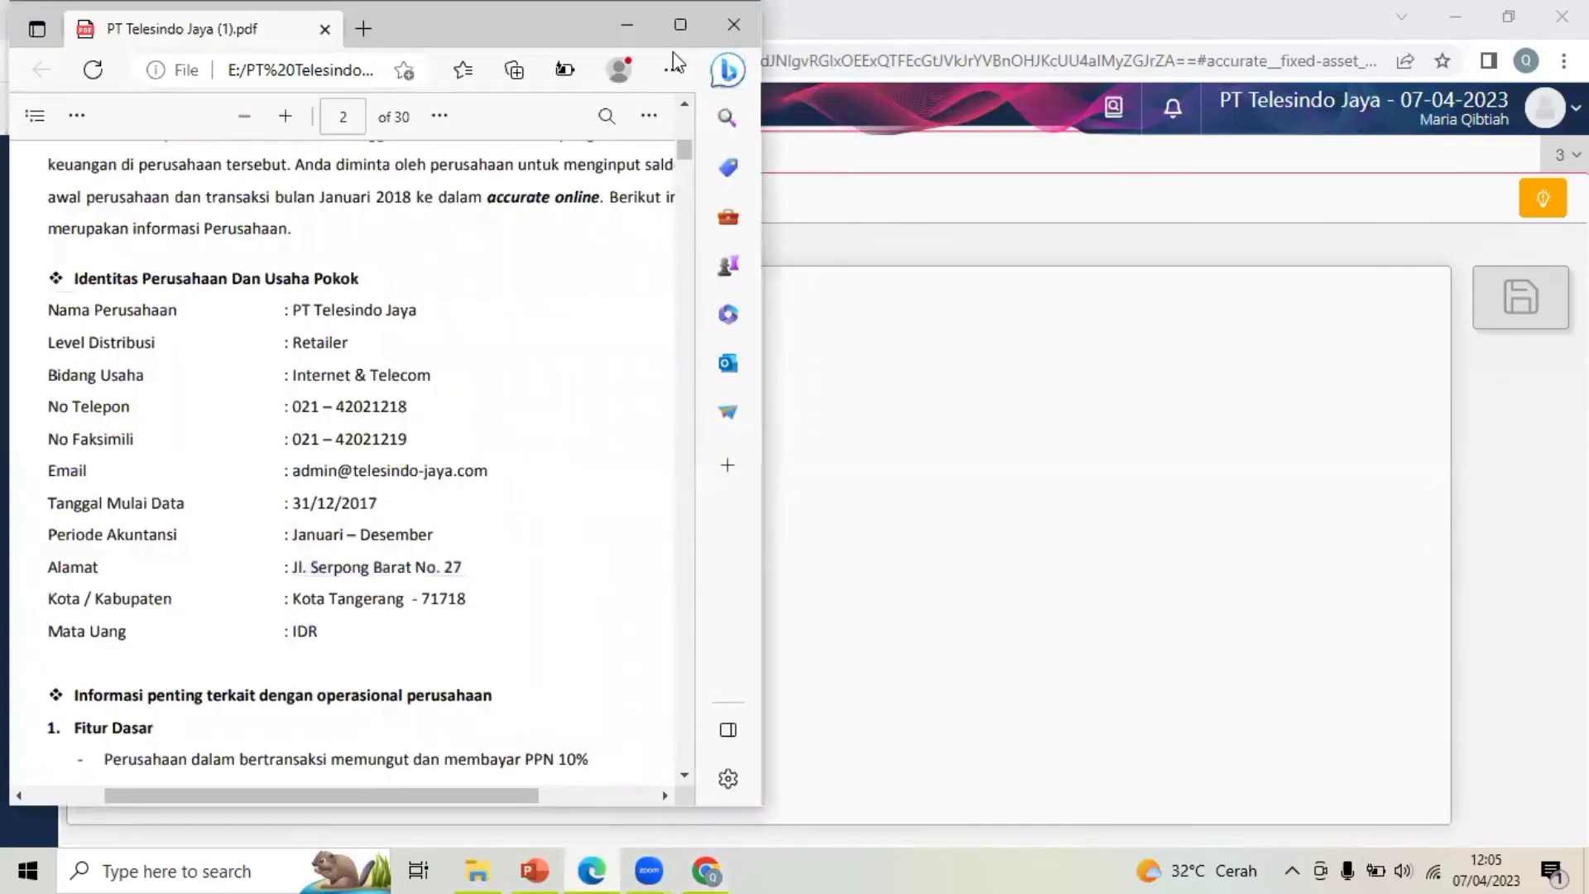
drag(686, 155, 688, 221)
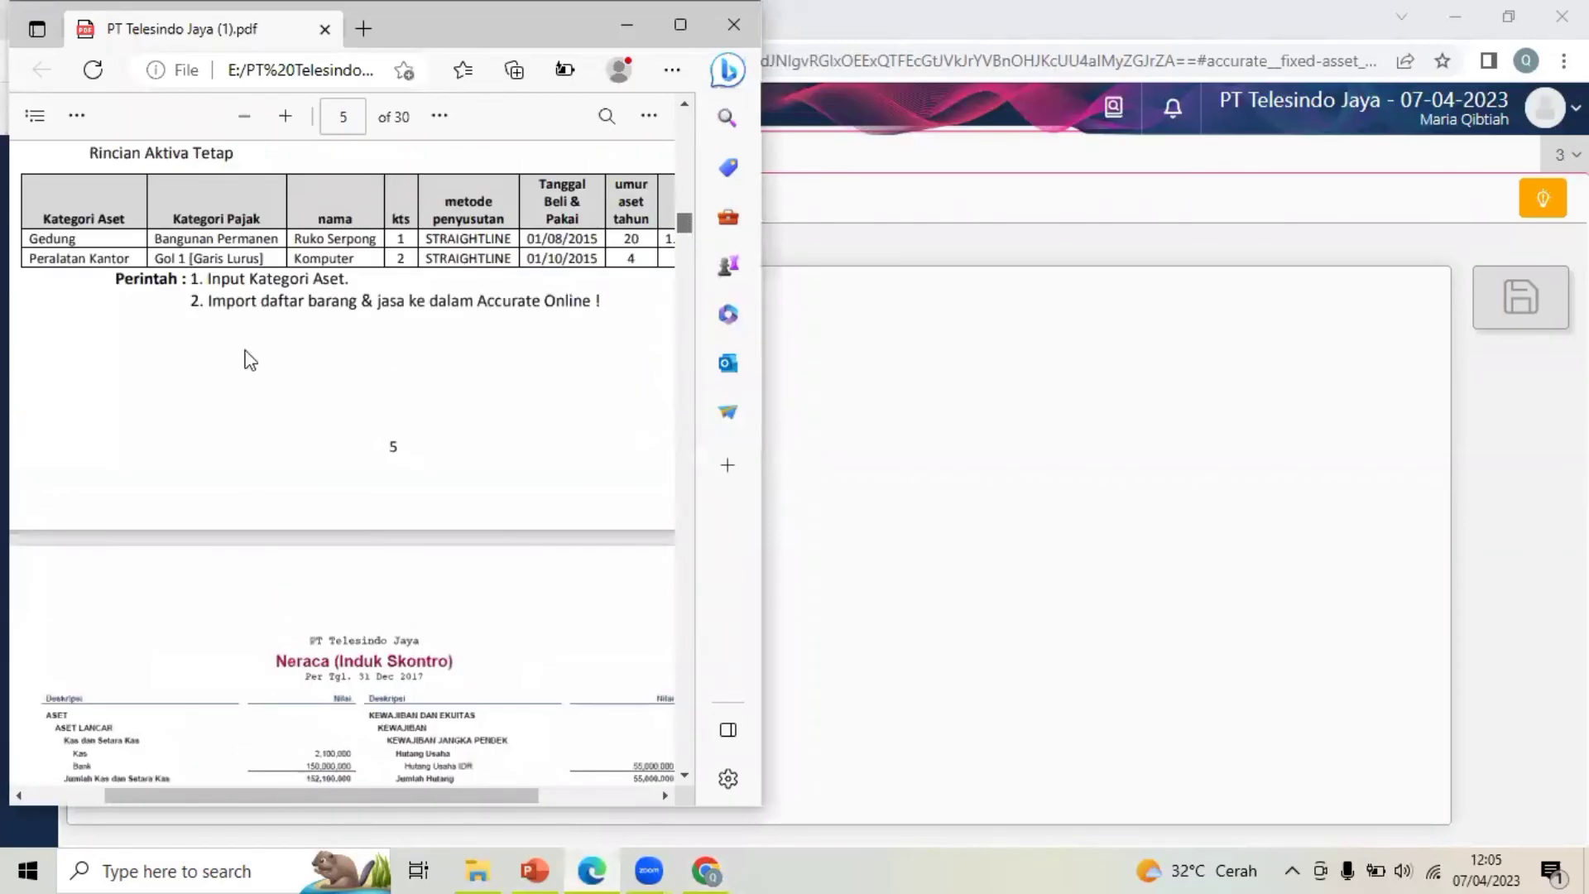
scroll(249, 356, up, 2)
drag(87, 321, 326, 354)
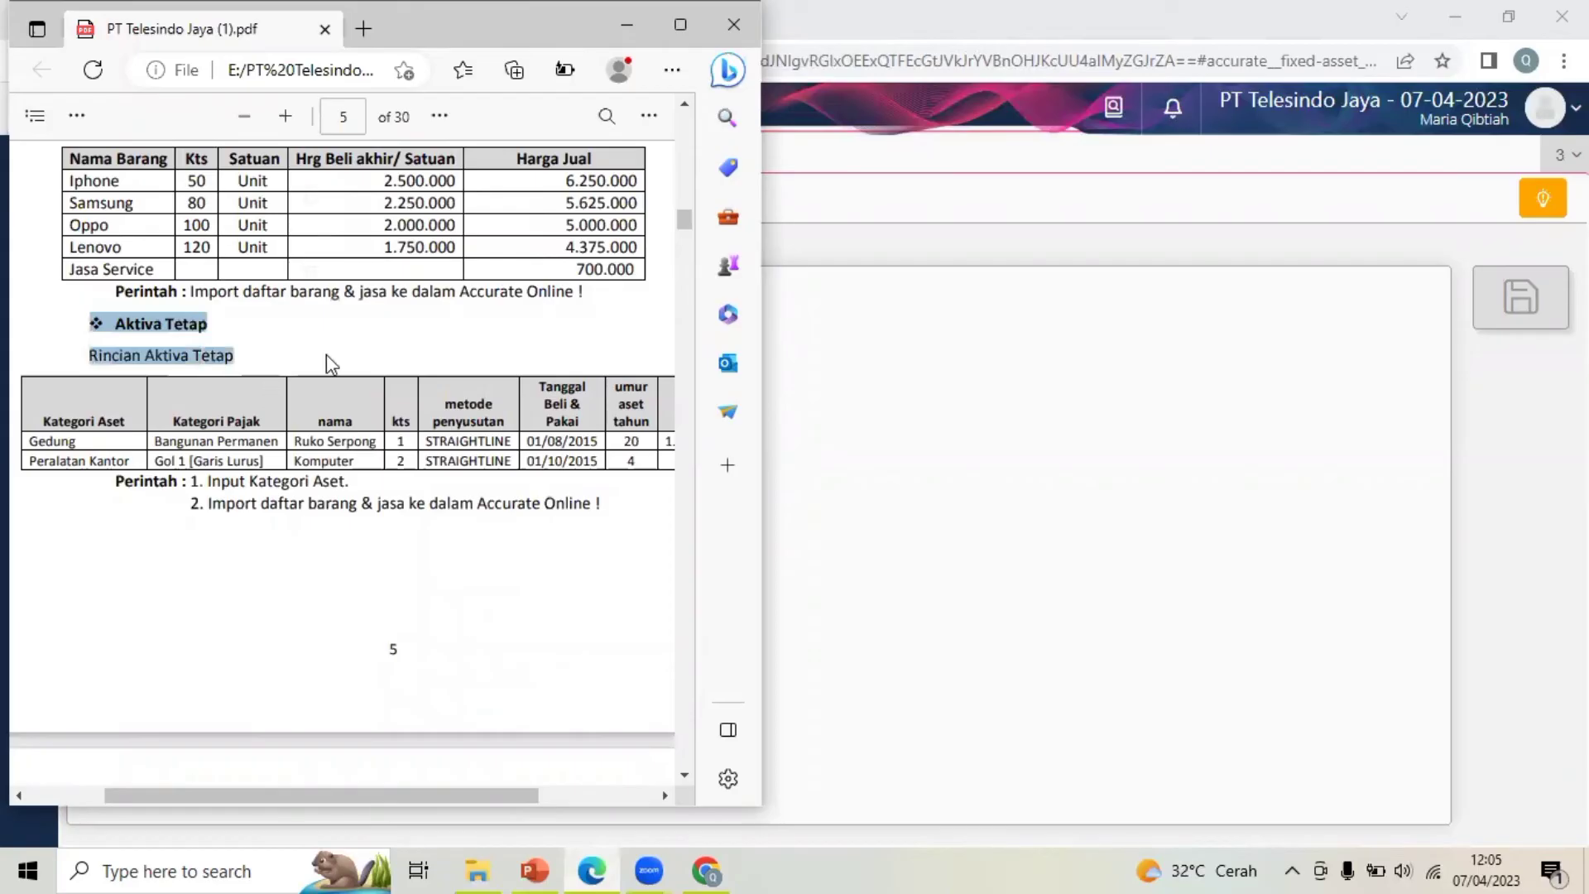
right_click(418, 356)
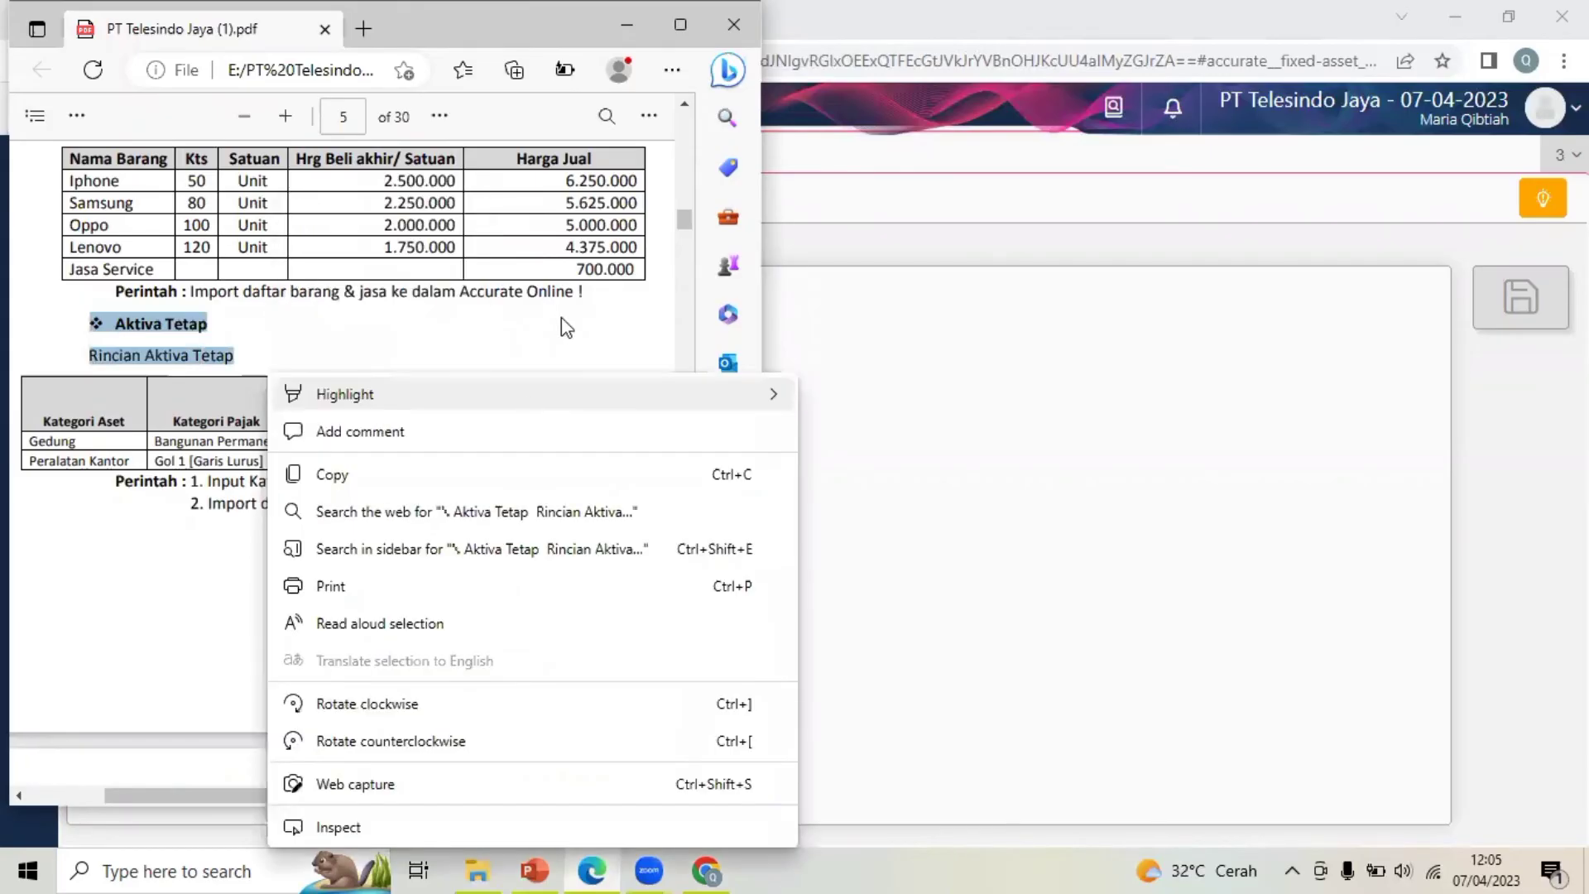
click(561, 316)
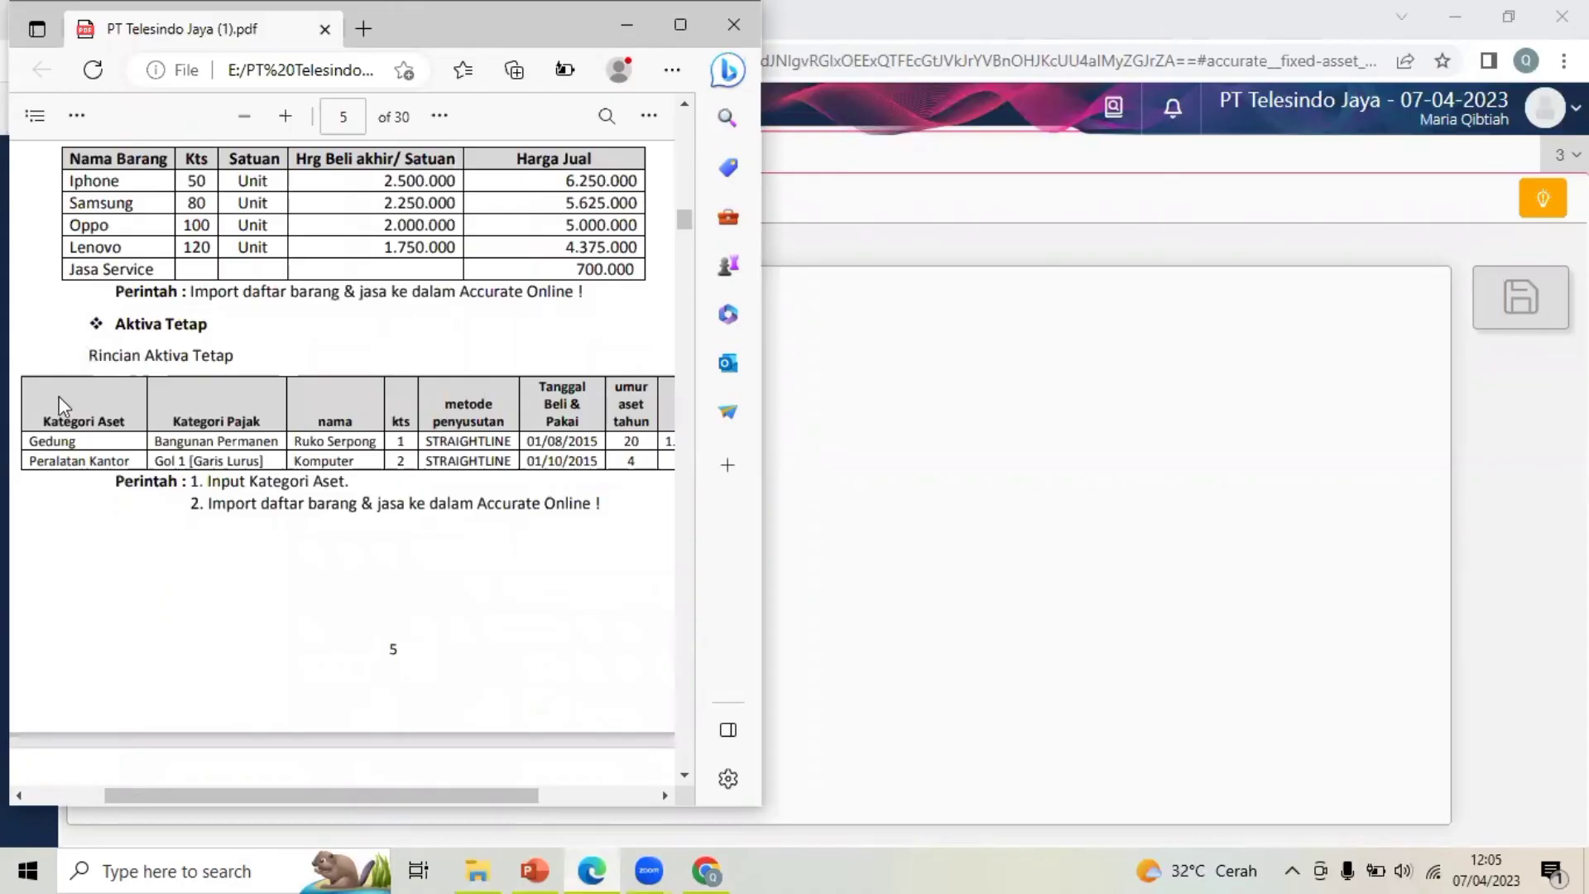
drag(102, 421, 114, 455)
click(114, 455)
click(993, 482)
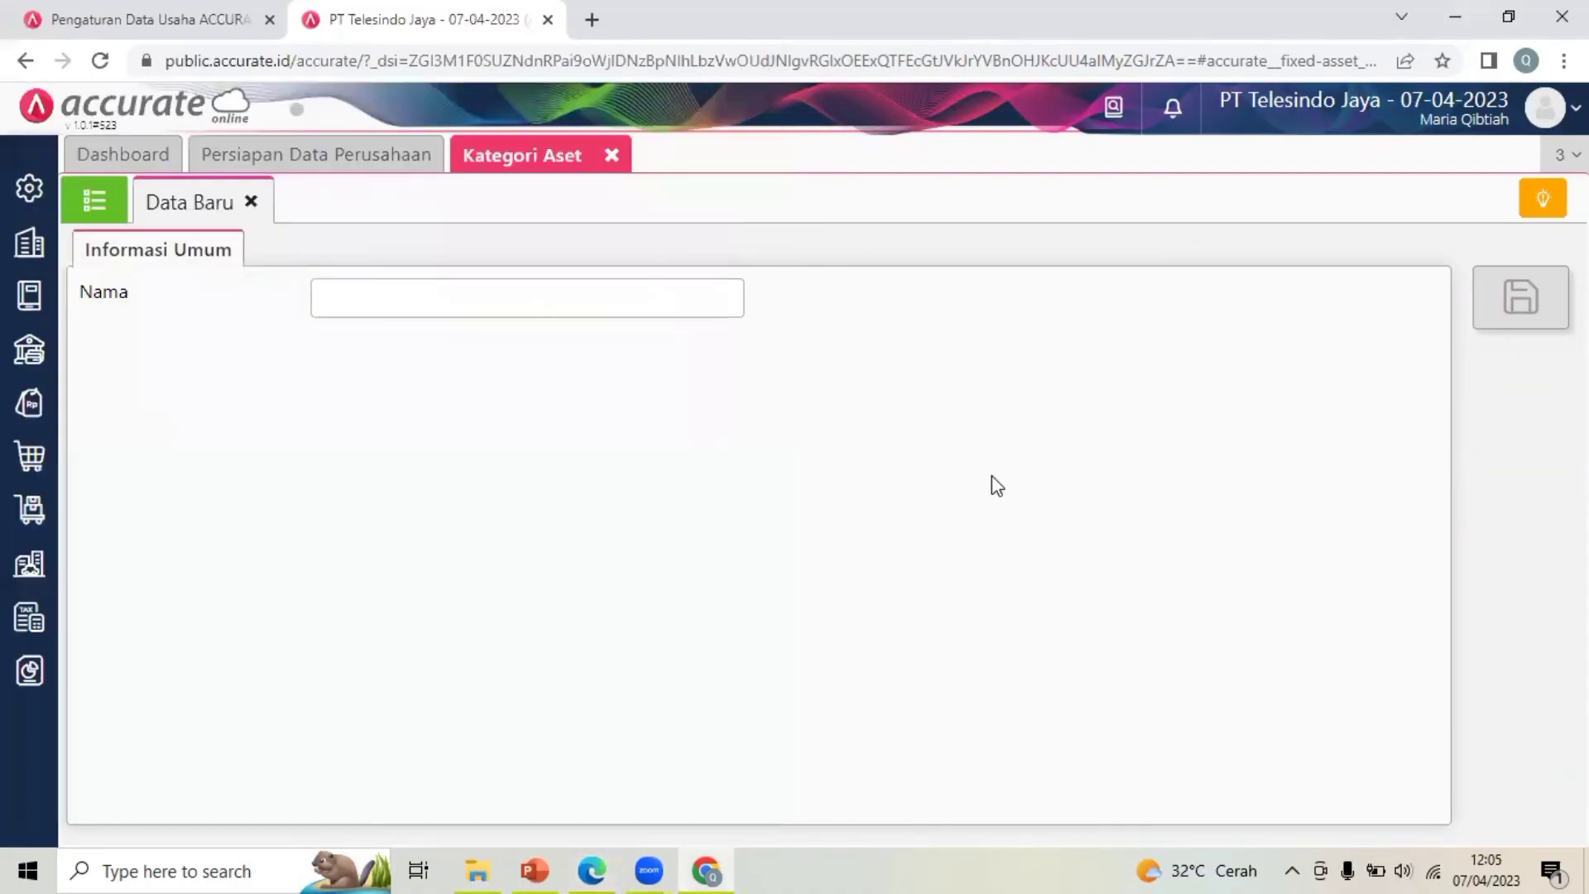
Save a new asset category named Gedung
click(556, 293)
text(Ge)
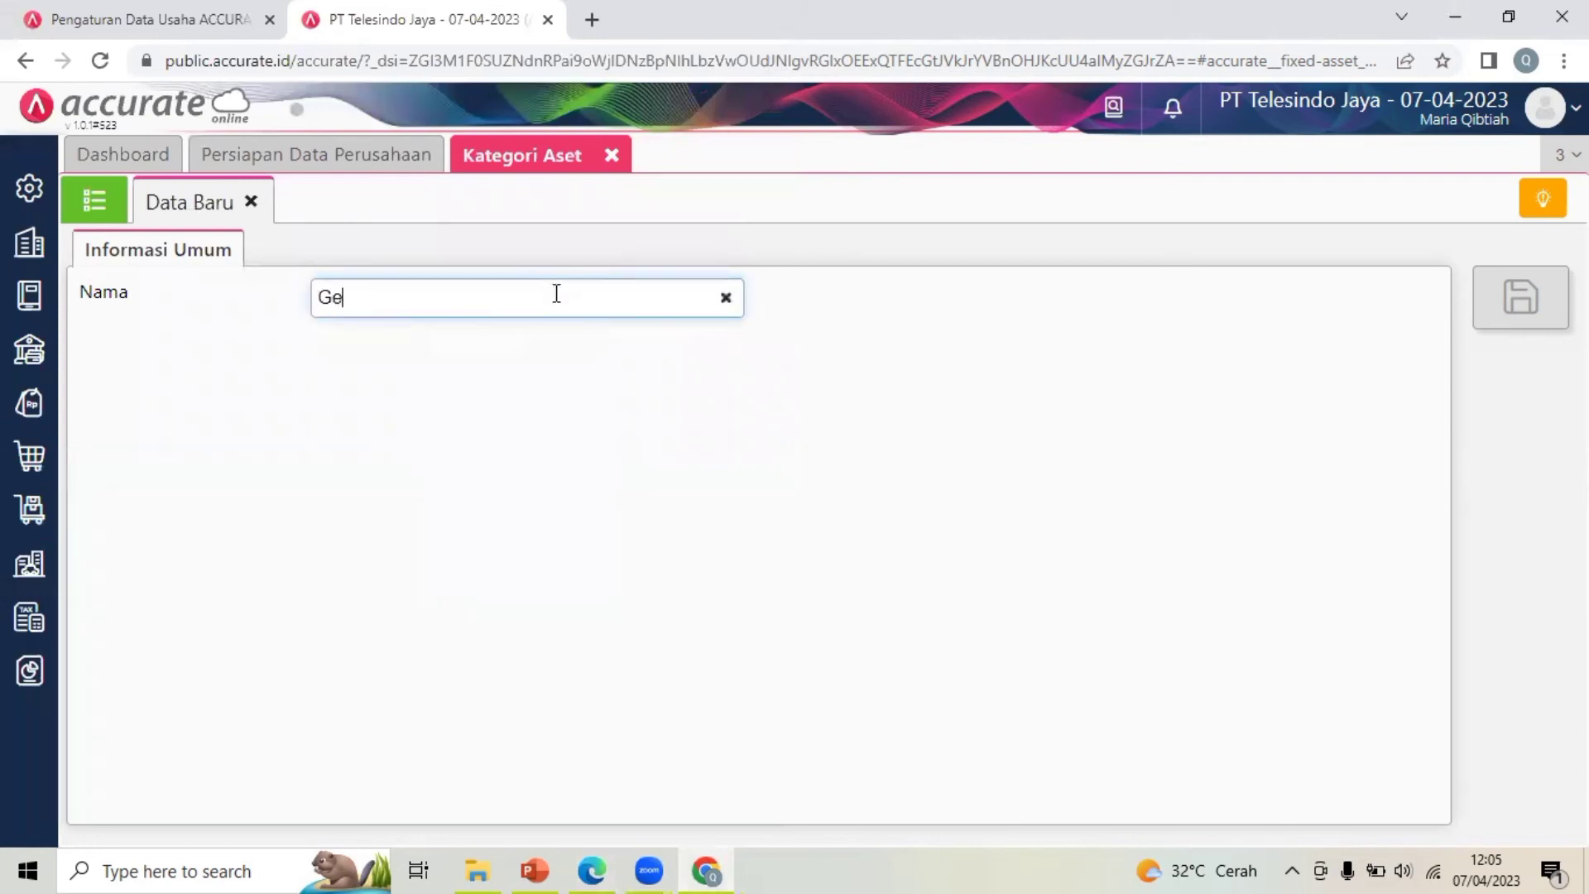
text(dung)
key(BackSpace)
key(BackSpace)
key(BackSpace)
key(BackSpace)
text(dung)
click(1546, 304)
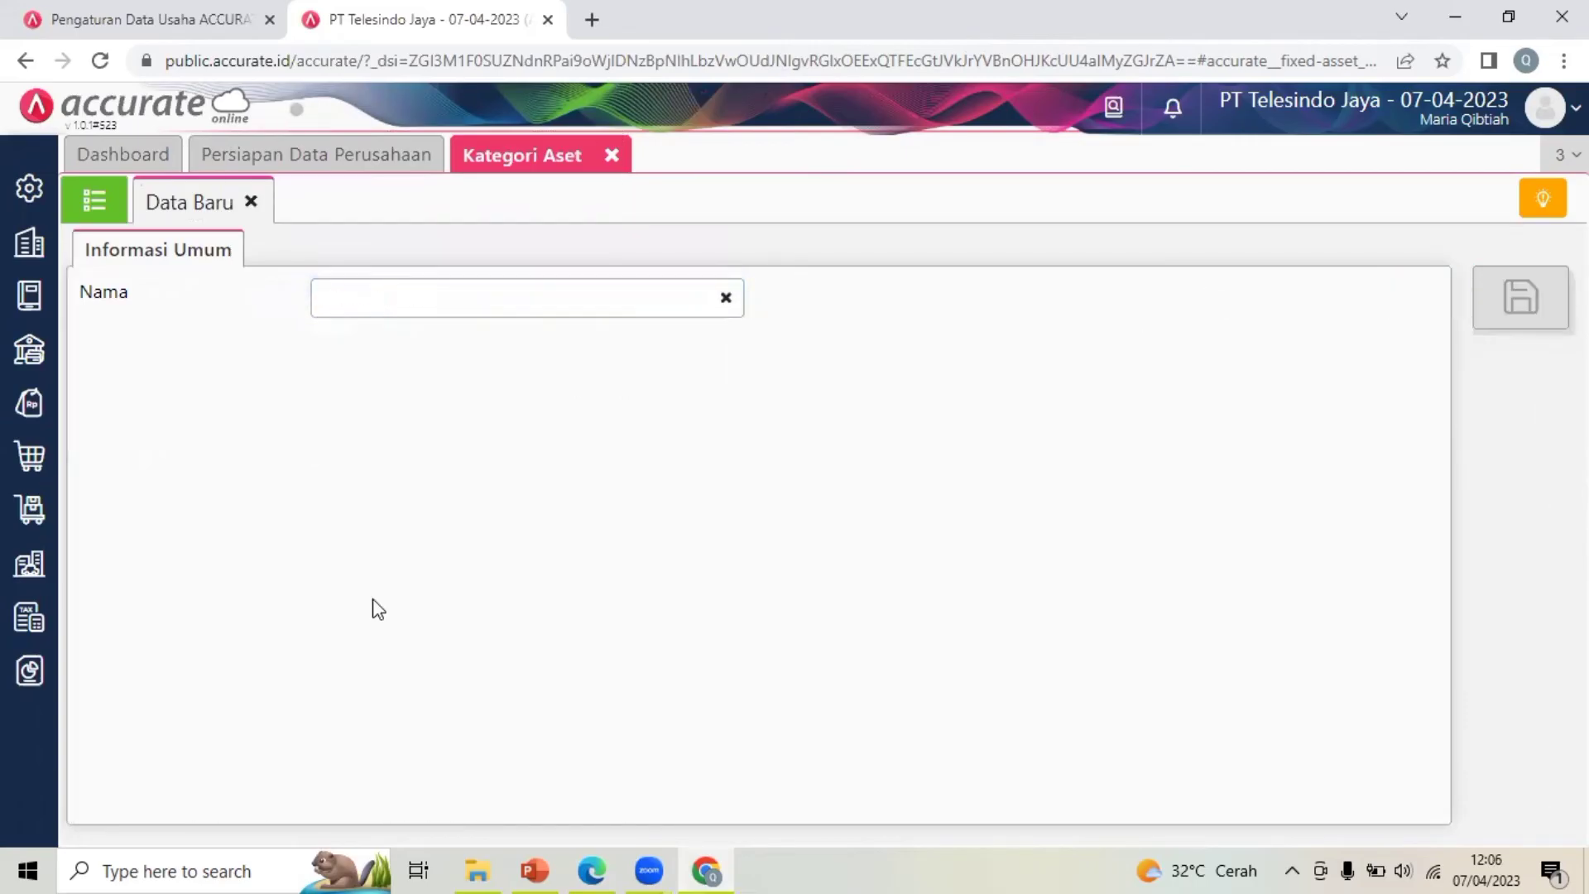
Save a second asset category named Peralatan kantor
click(592, 869)
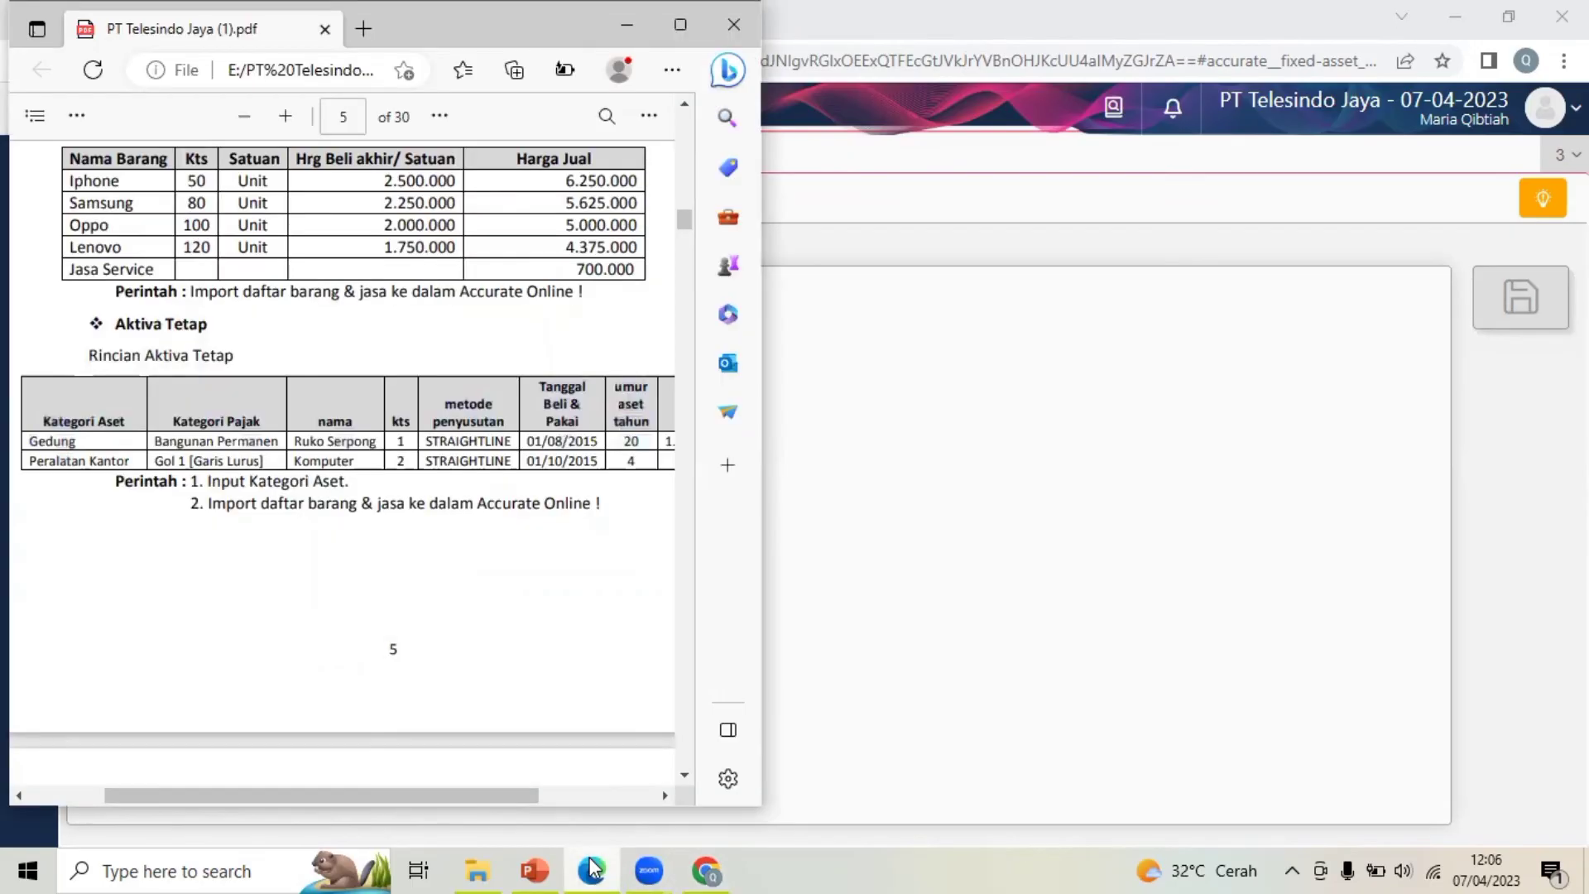
click(828, 473)
click(510, 309)
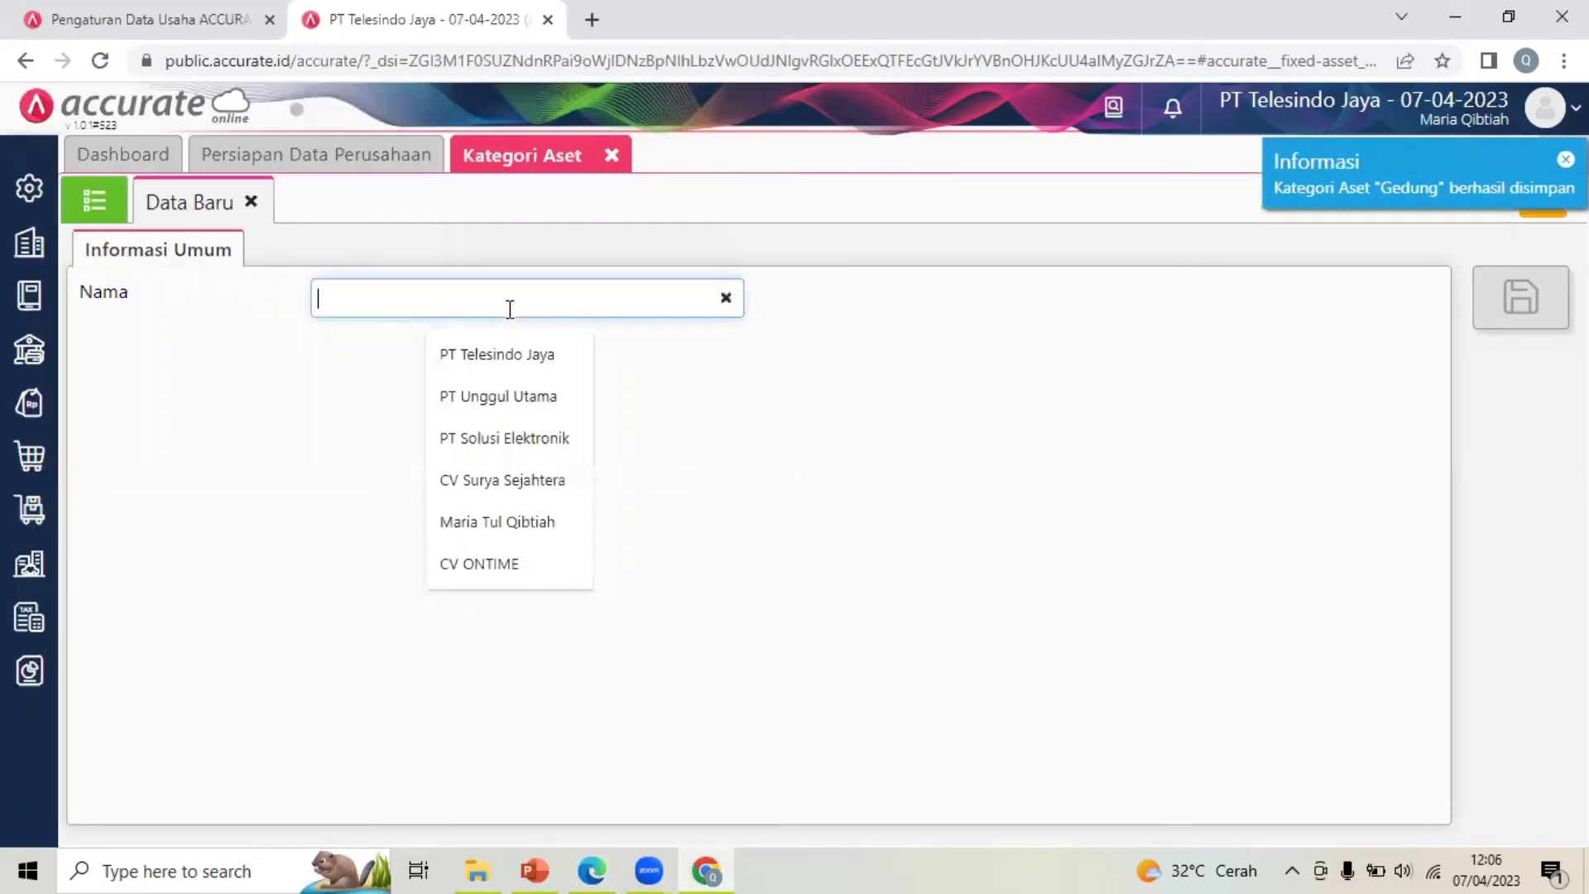
text(Pet)
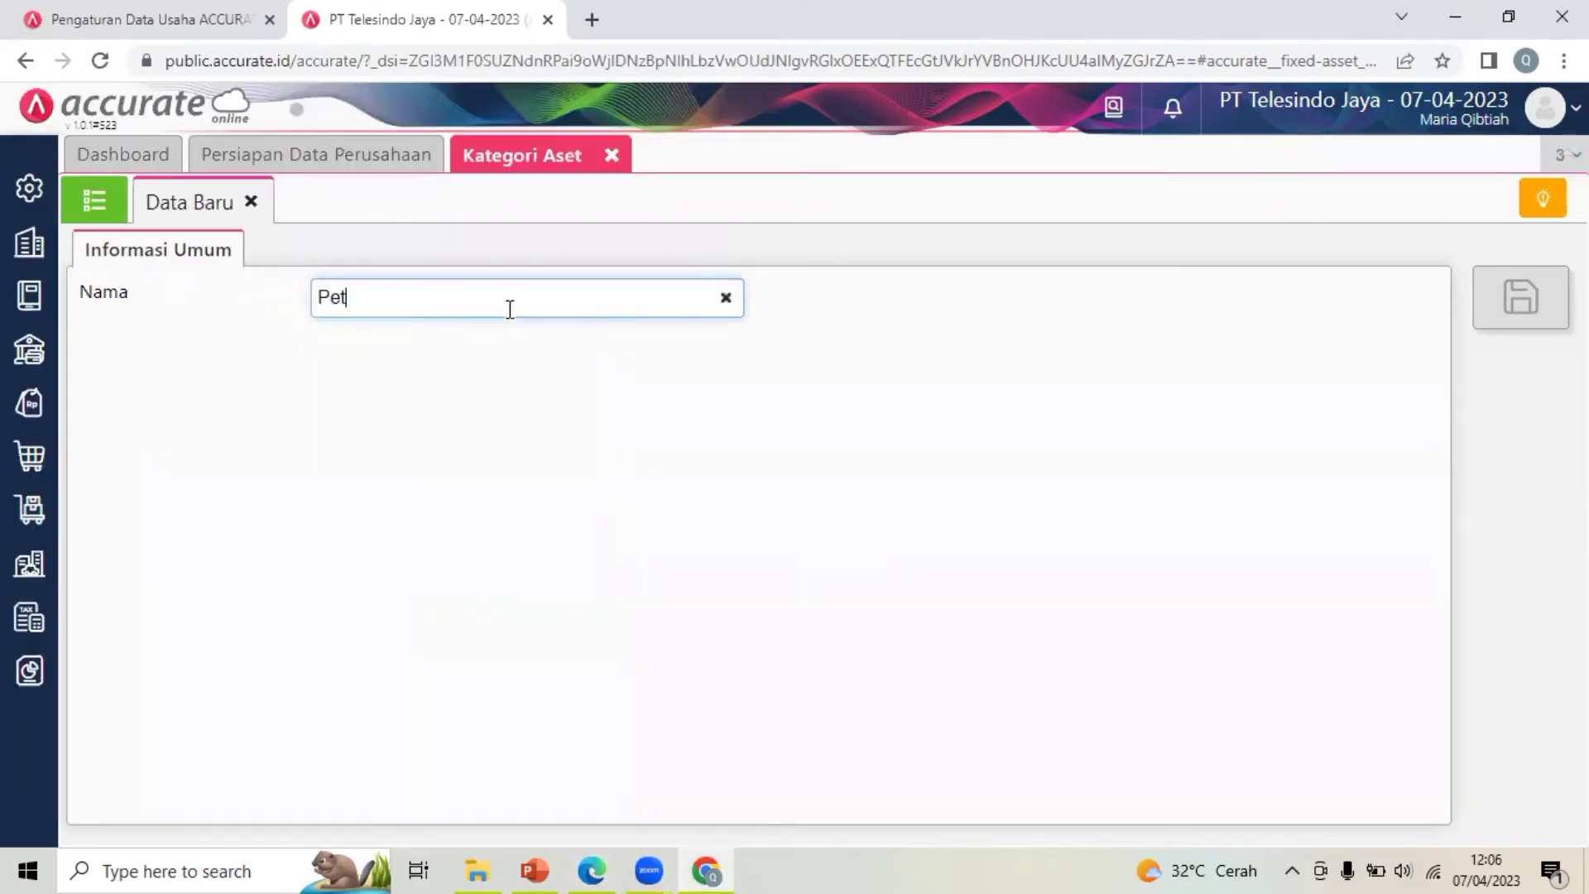
key(BackSpace)
text(ralatan kantor)
click(933, 411)
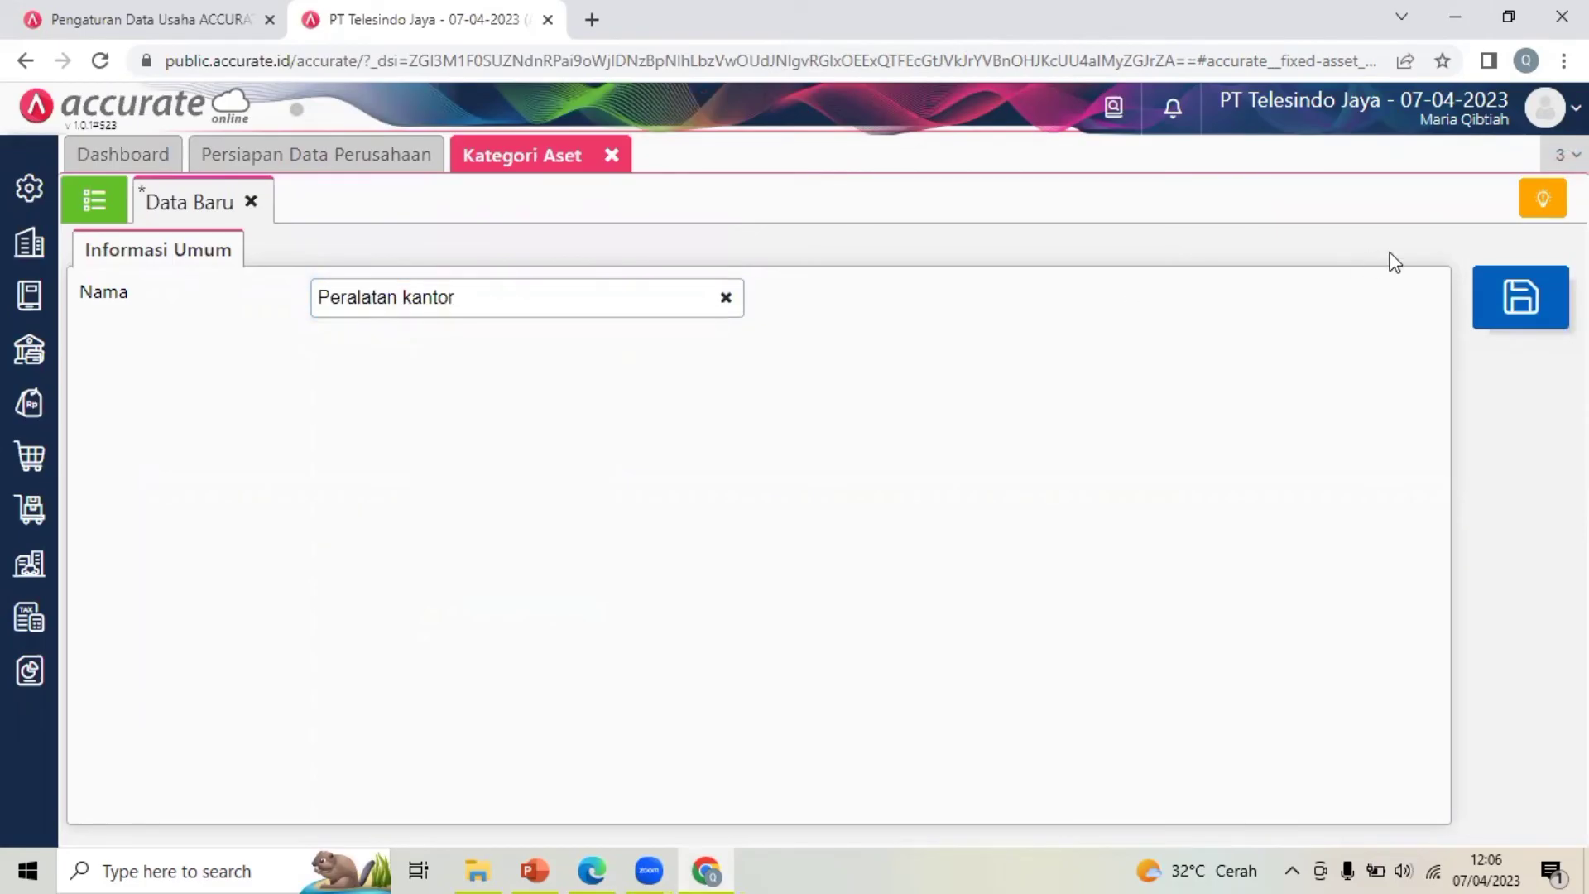
click(1486, 300)
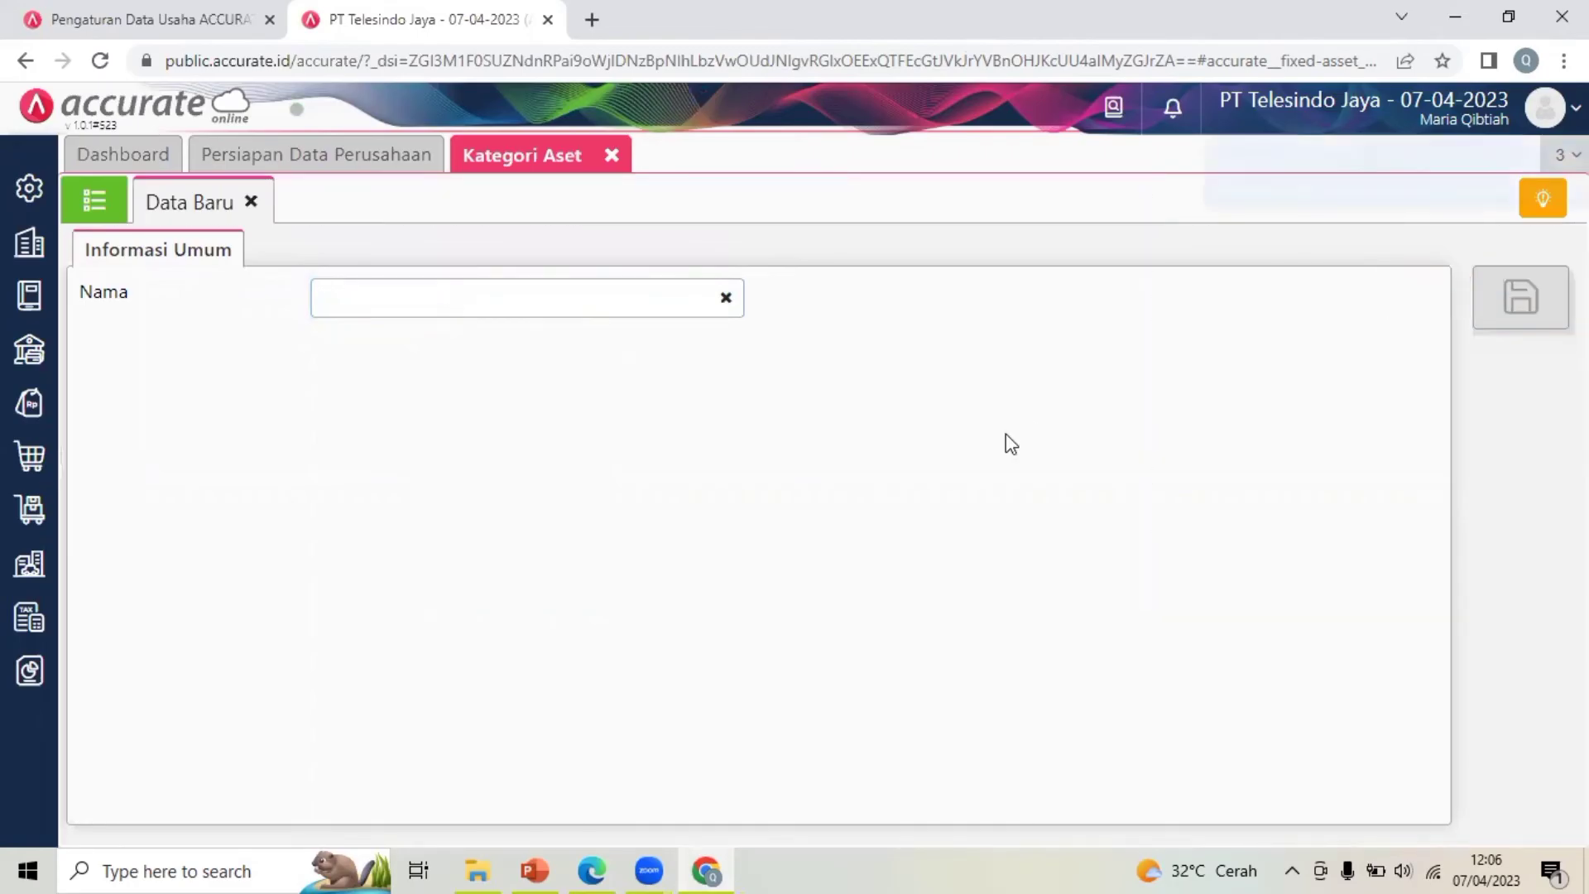
Close the Kategori Aset page and open the Aset Tetap page
click(613, 157)
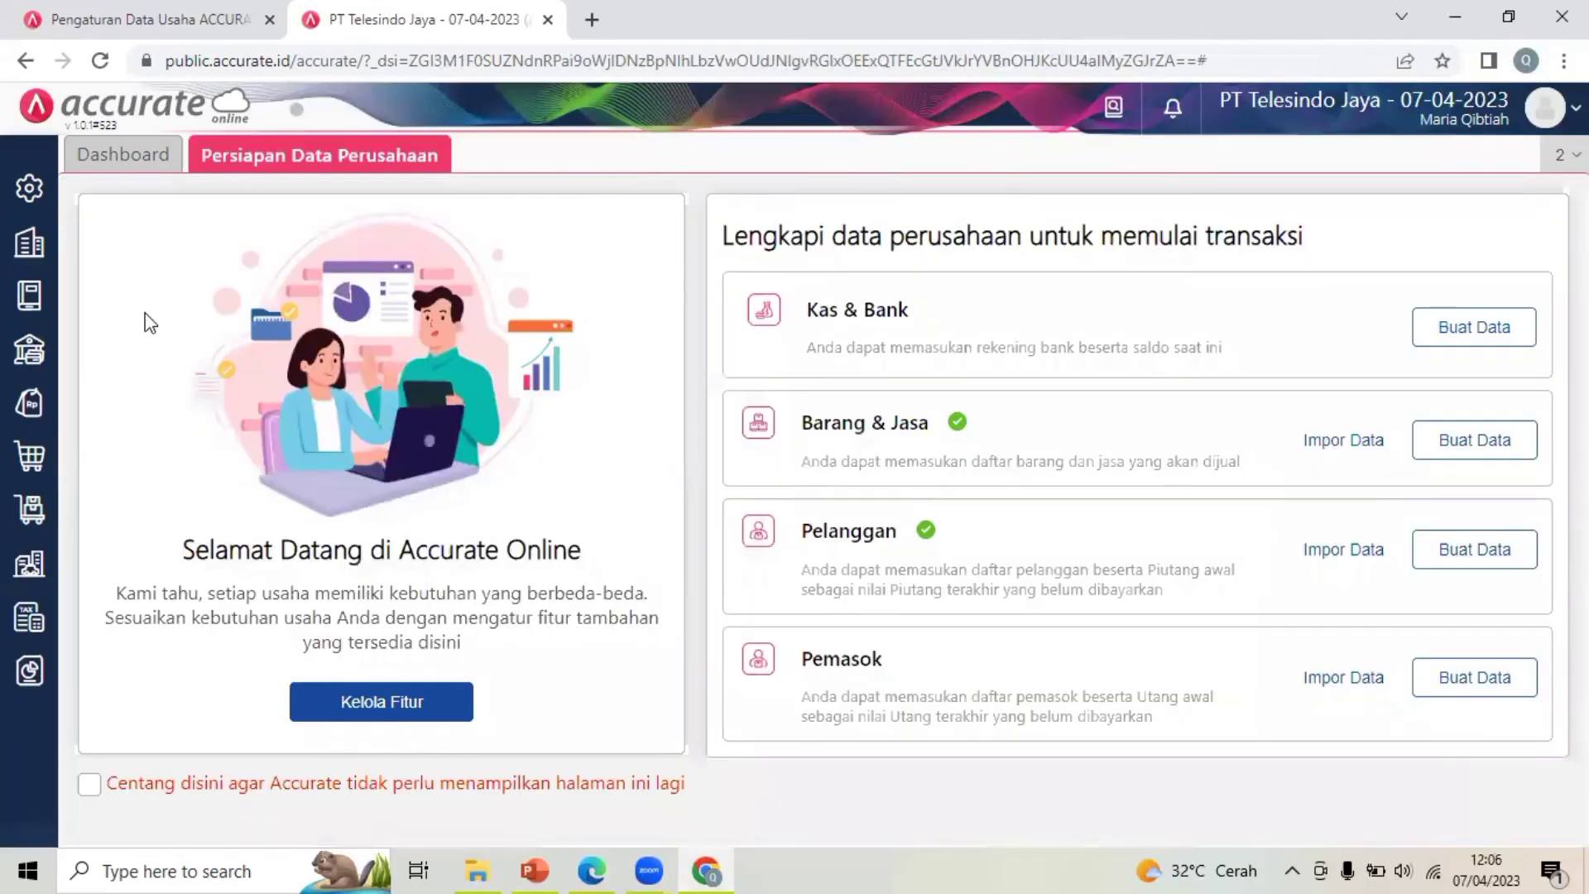
click(46, 576)
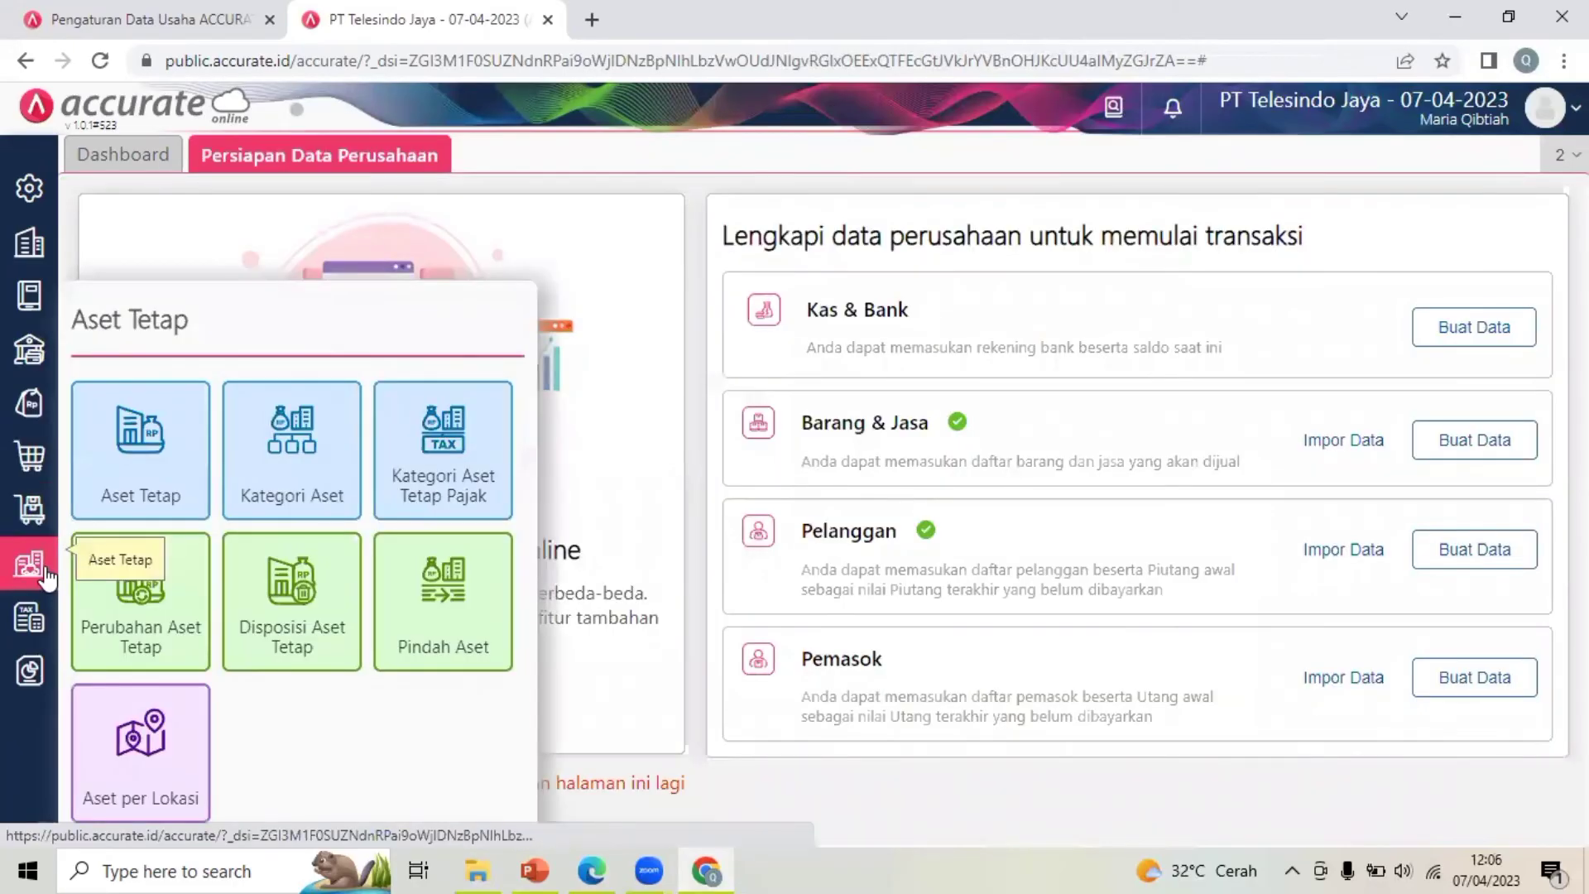
click(182, 454)
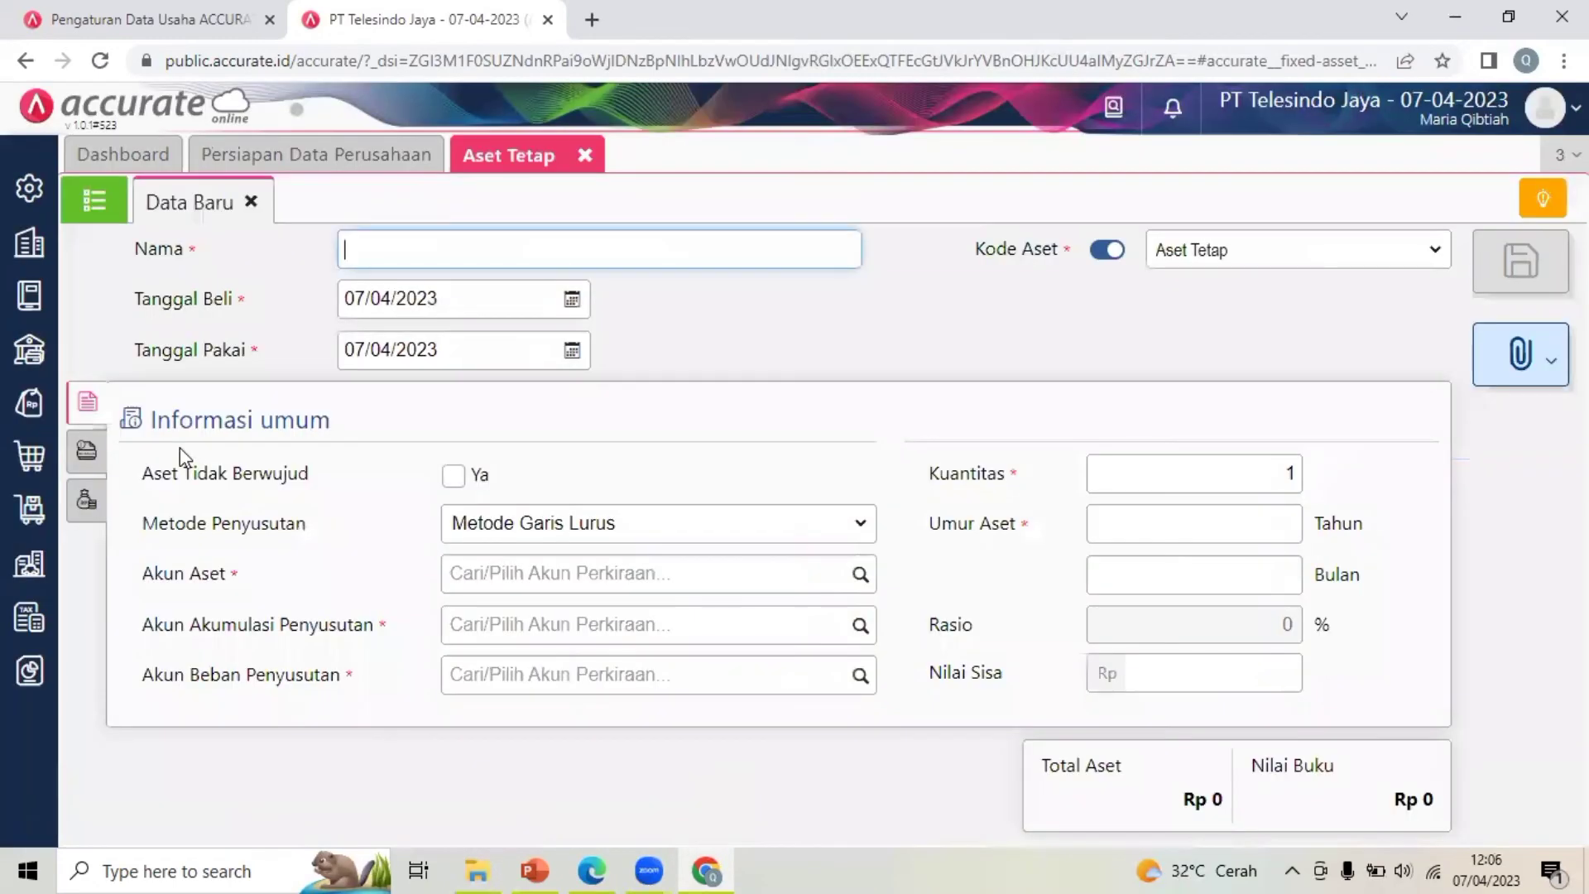
From the fixed asset list, start an Excel import and choose 5. Daftar Aset Tetap
click(91, 204)
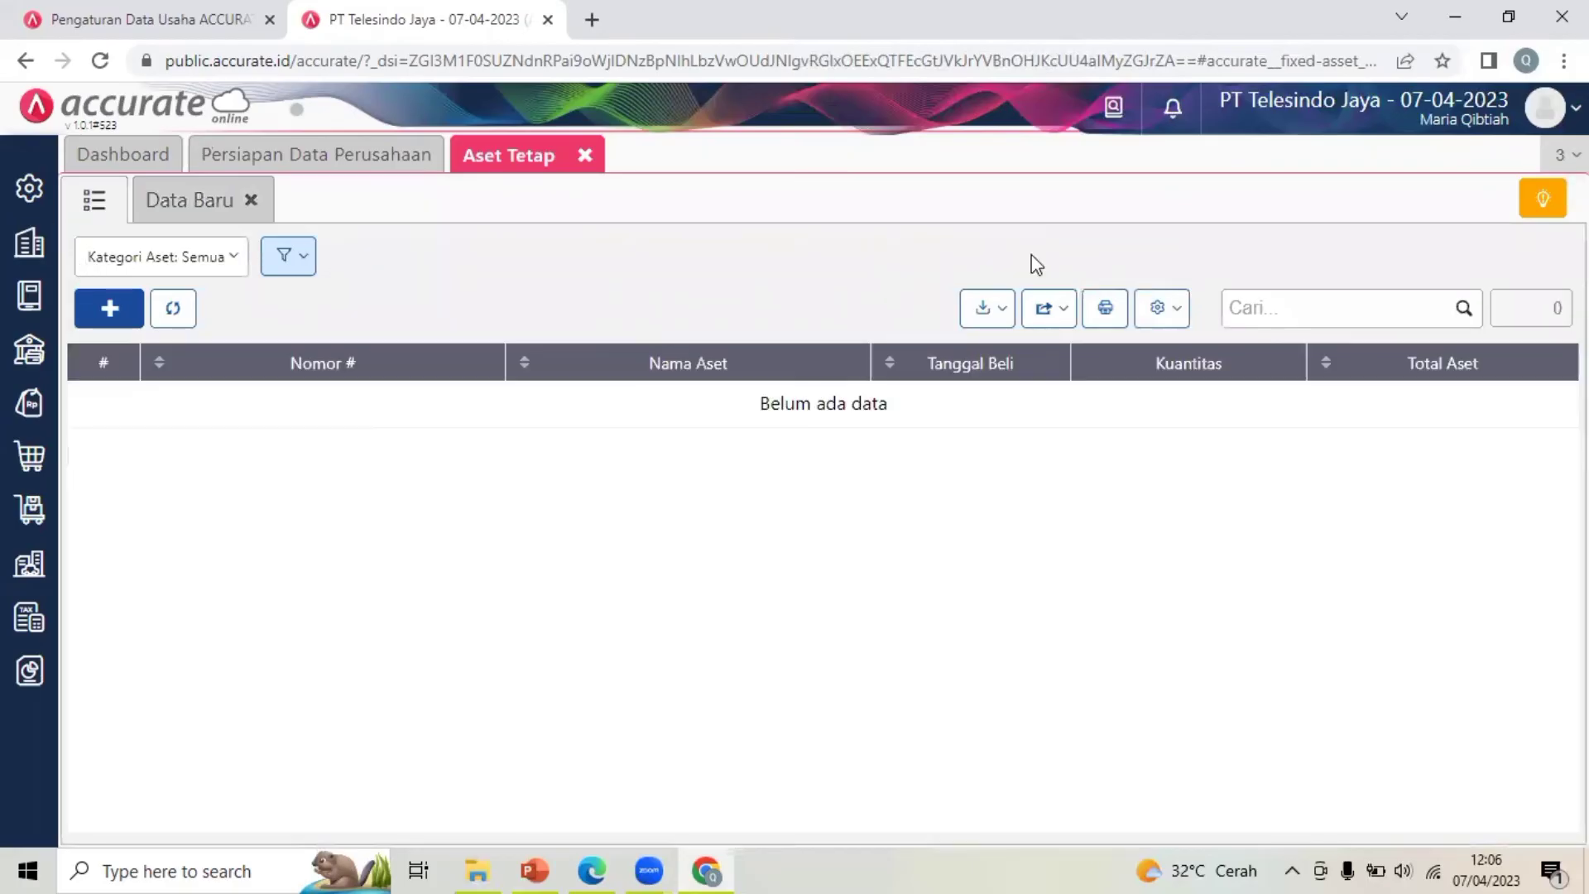
click(989, 308)
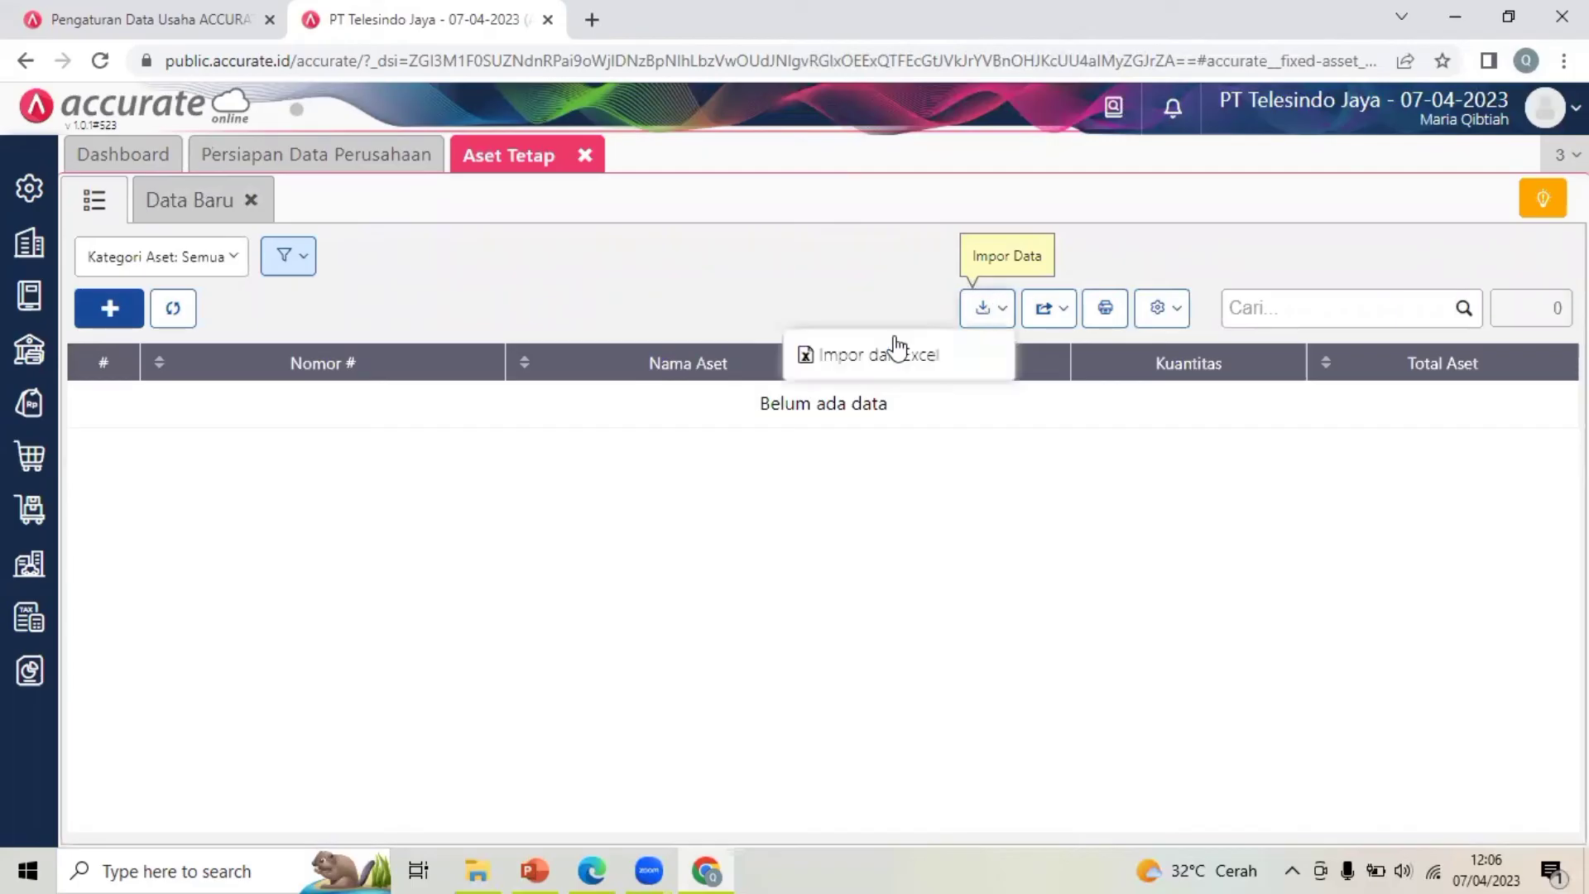
click(888, 354)
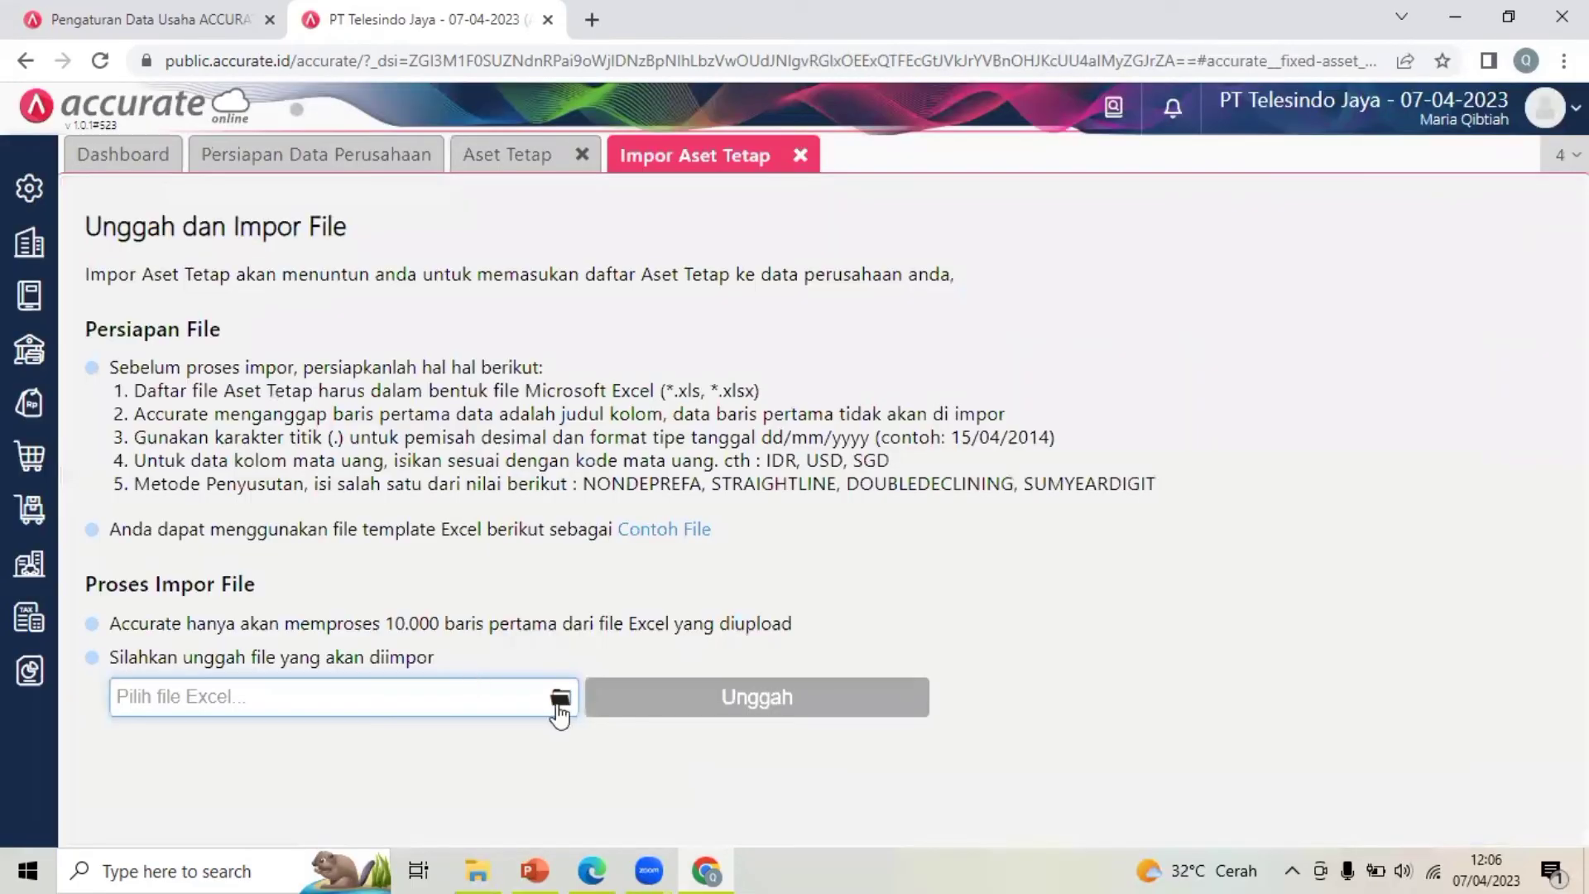
click(559, 699)
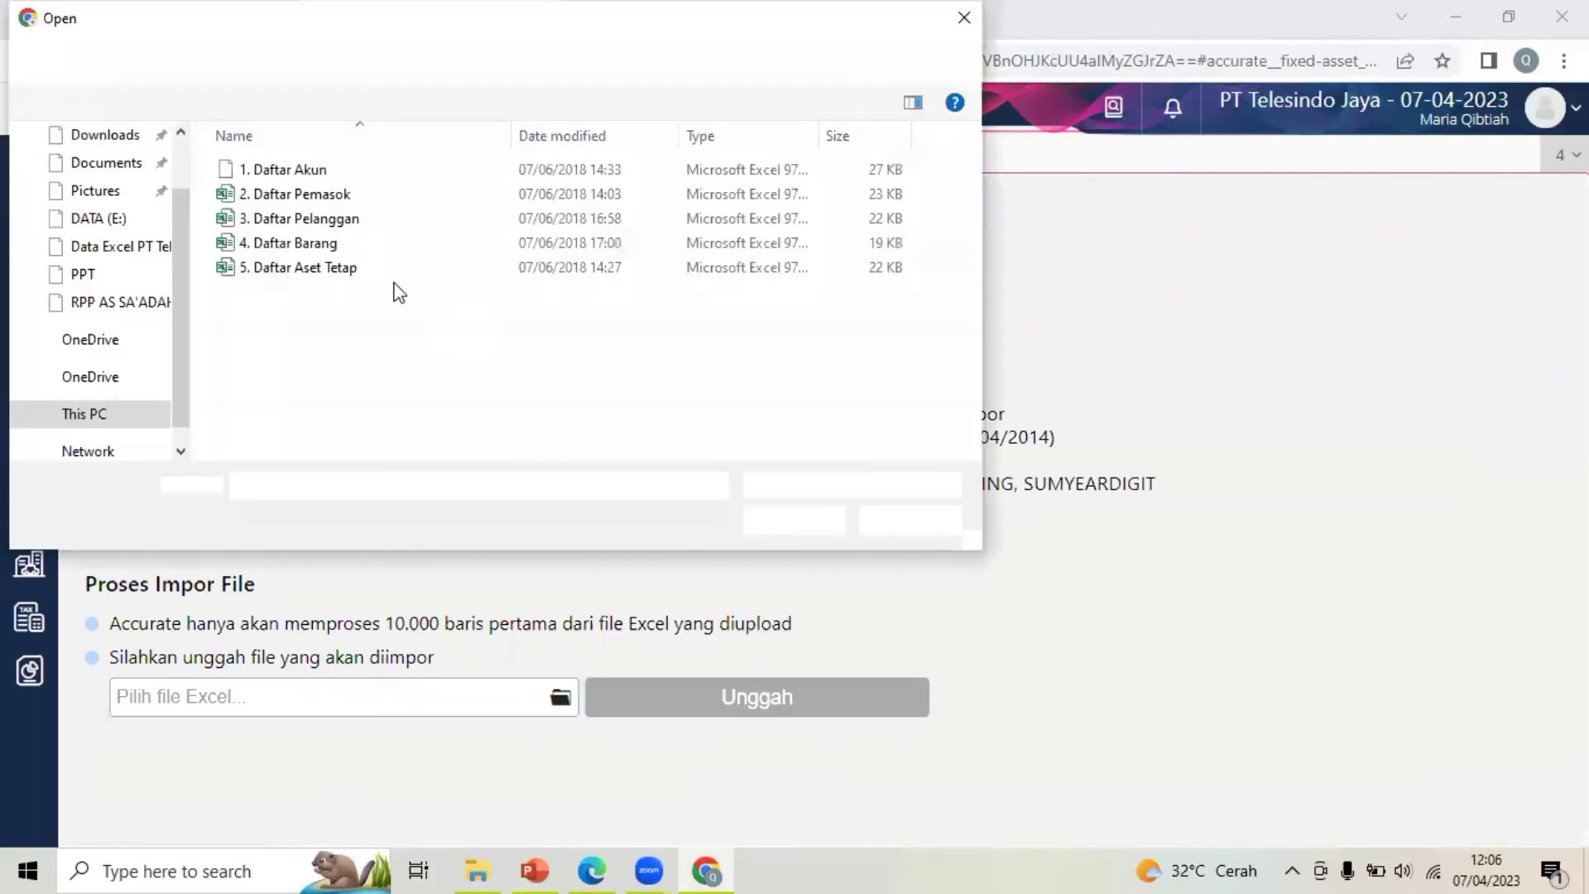
click(392, 270)
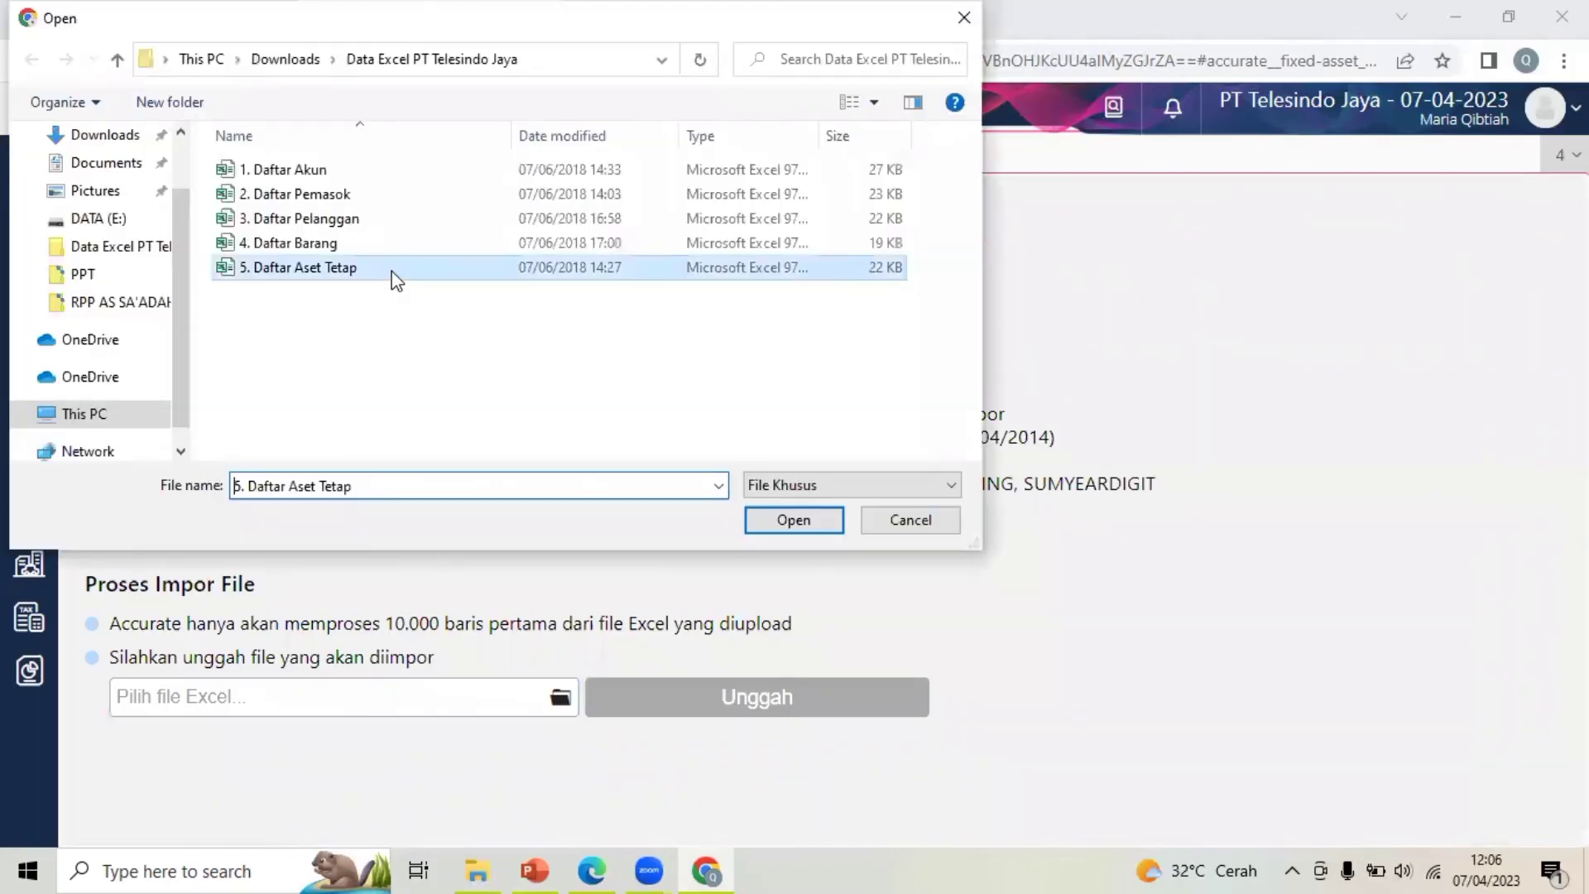
click(784, 523)
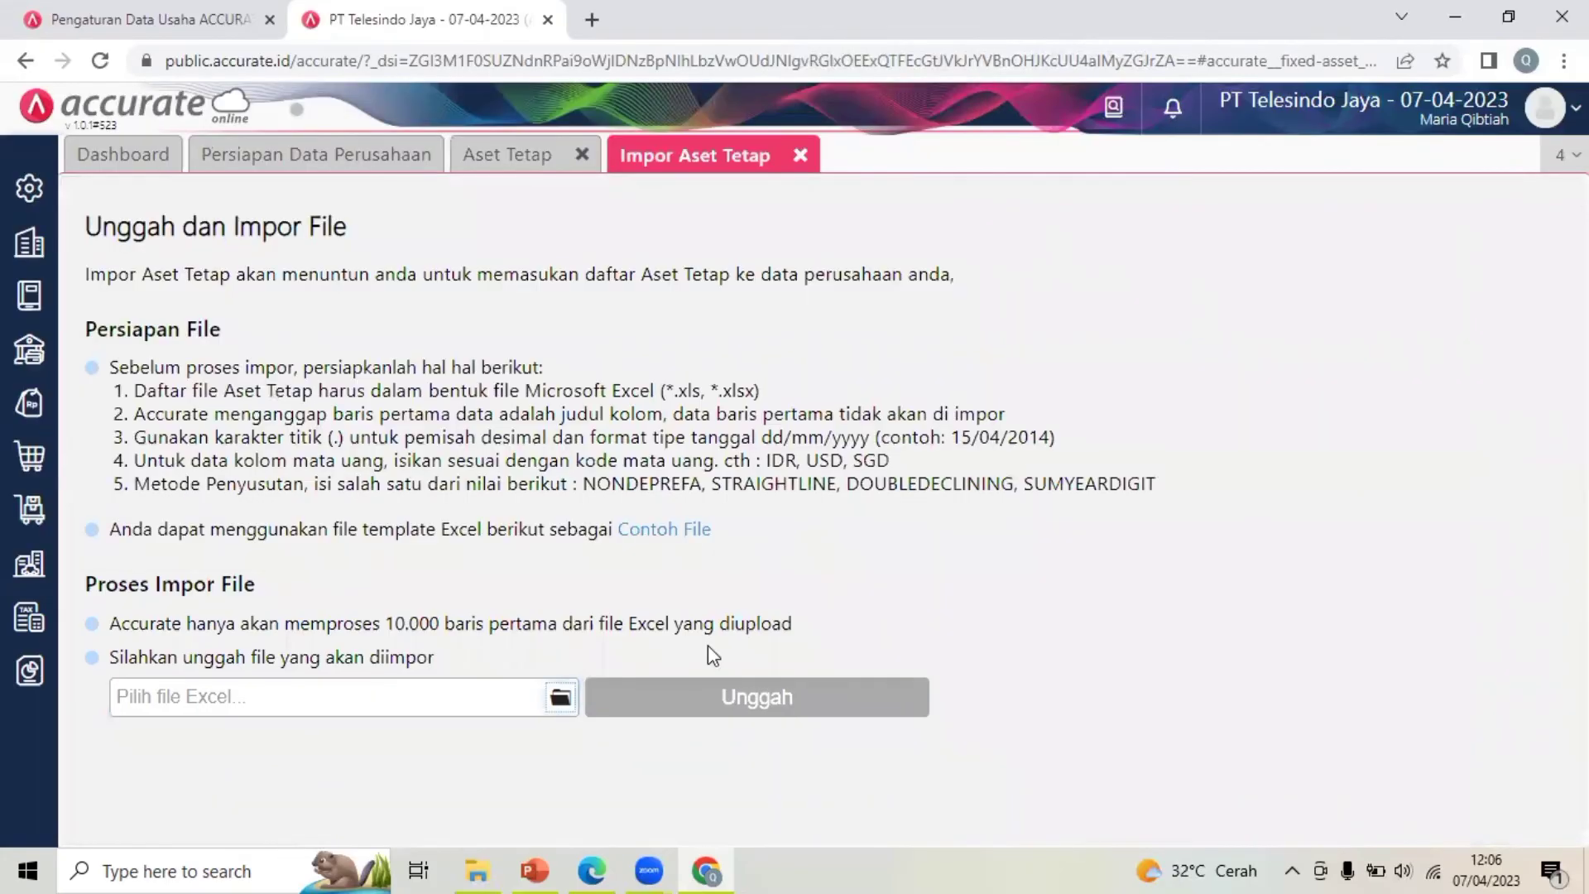
Upload the file, accept the mapping, import both assets, and close the results
click(759, 699)
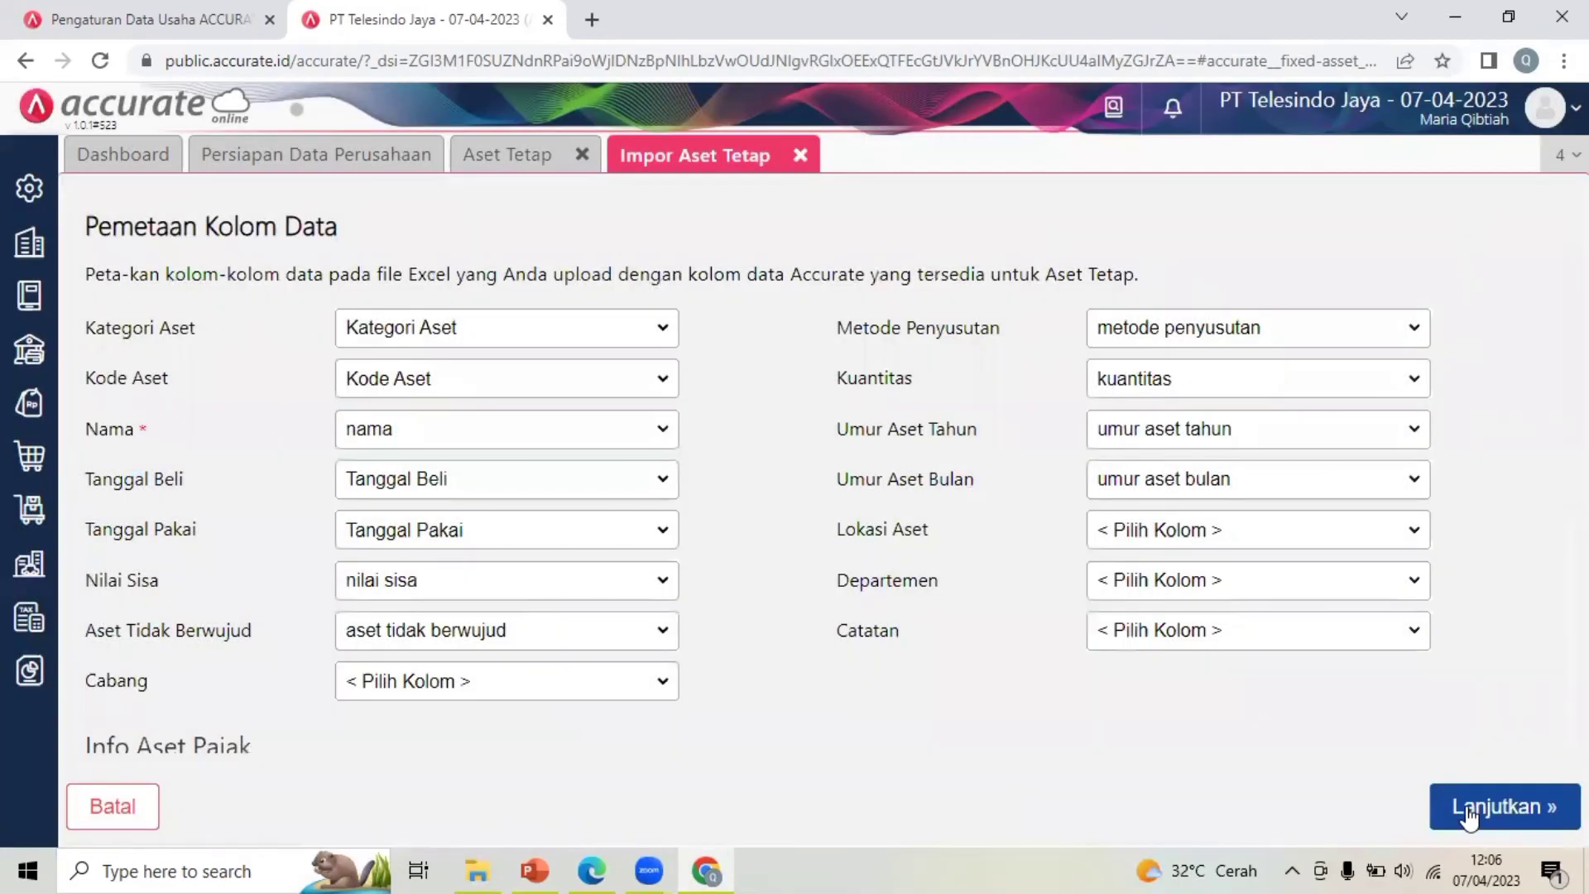
click(1468, 816)
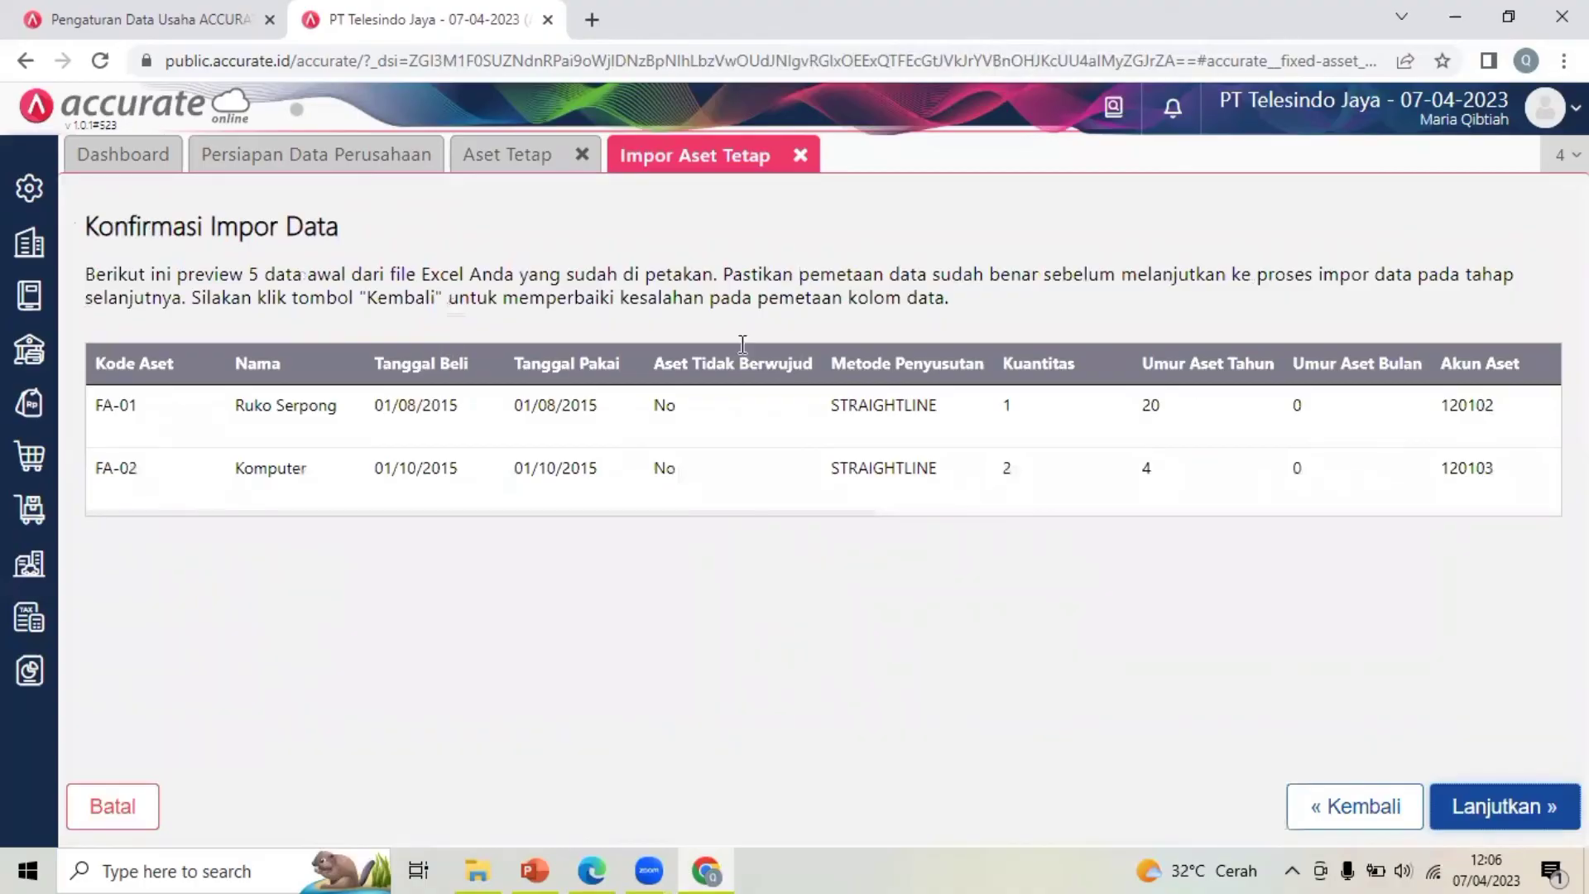
click(1505, 815)
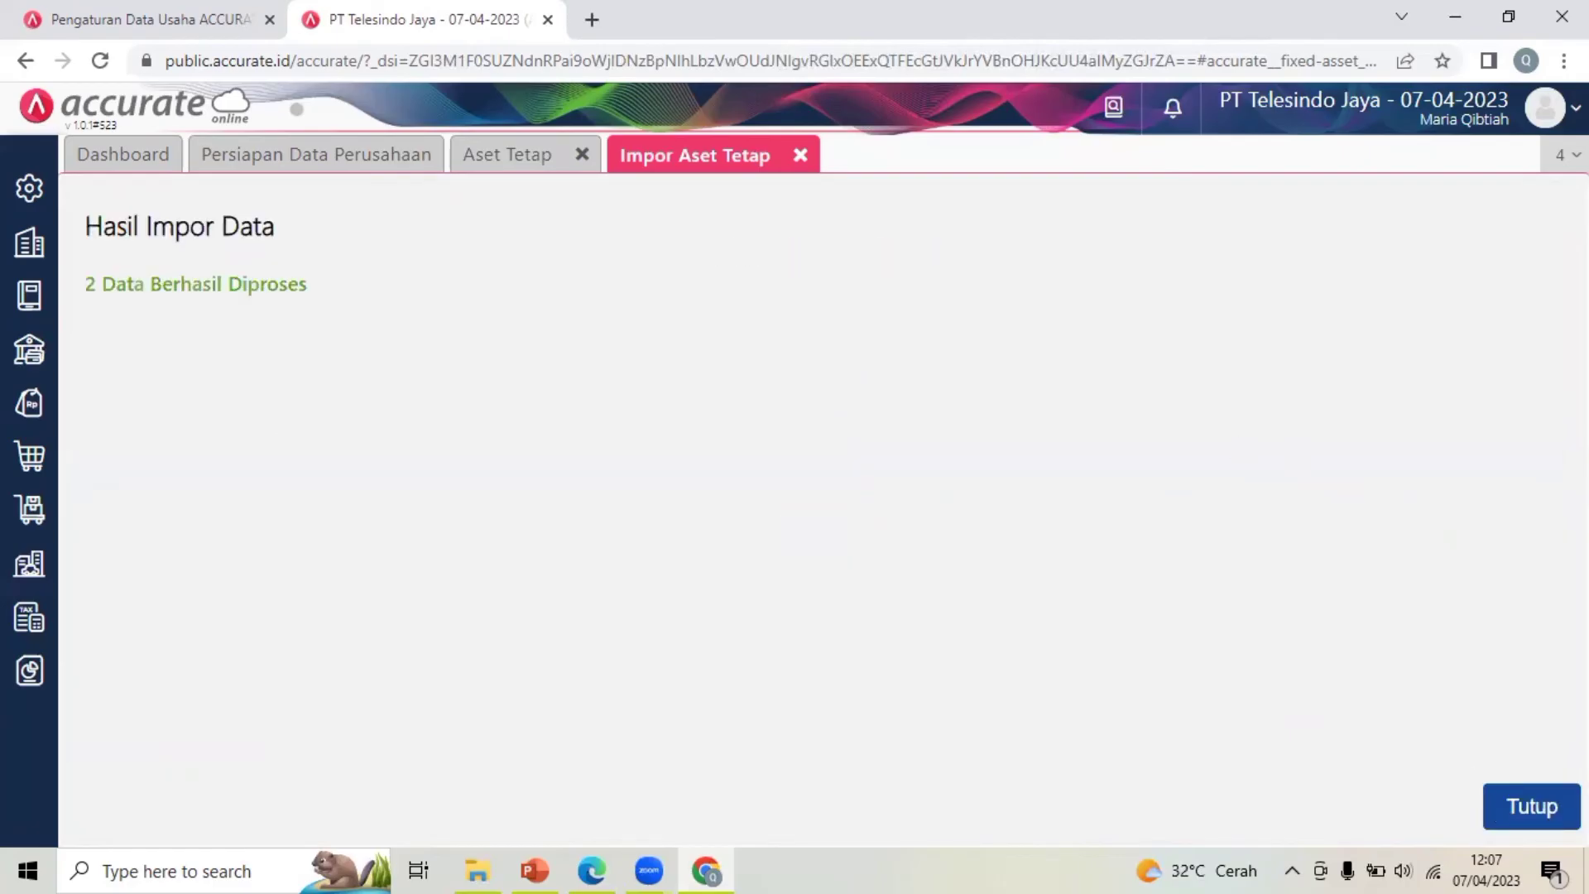
click(800, 155)
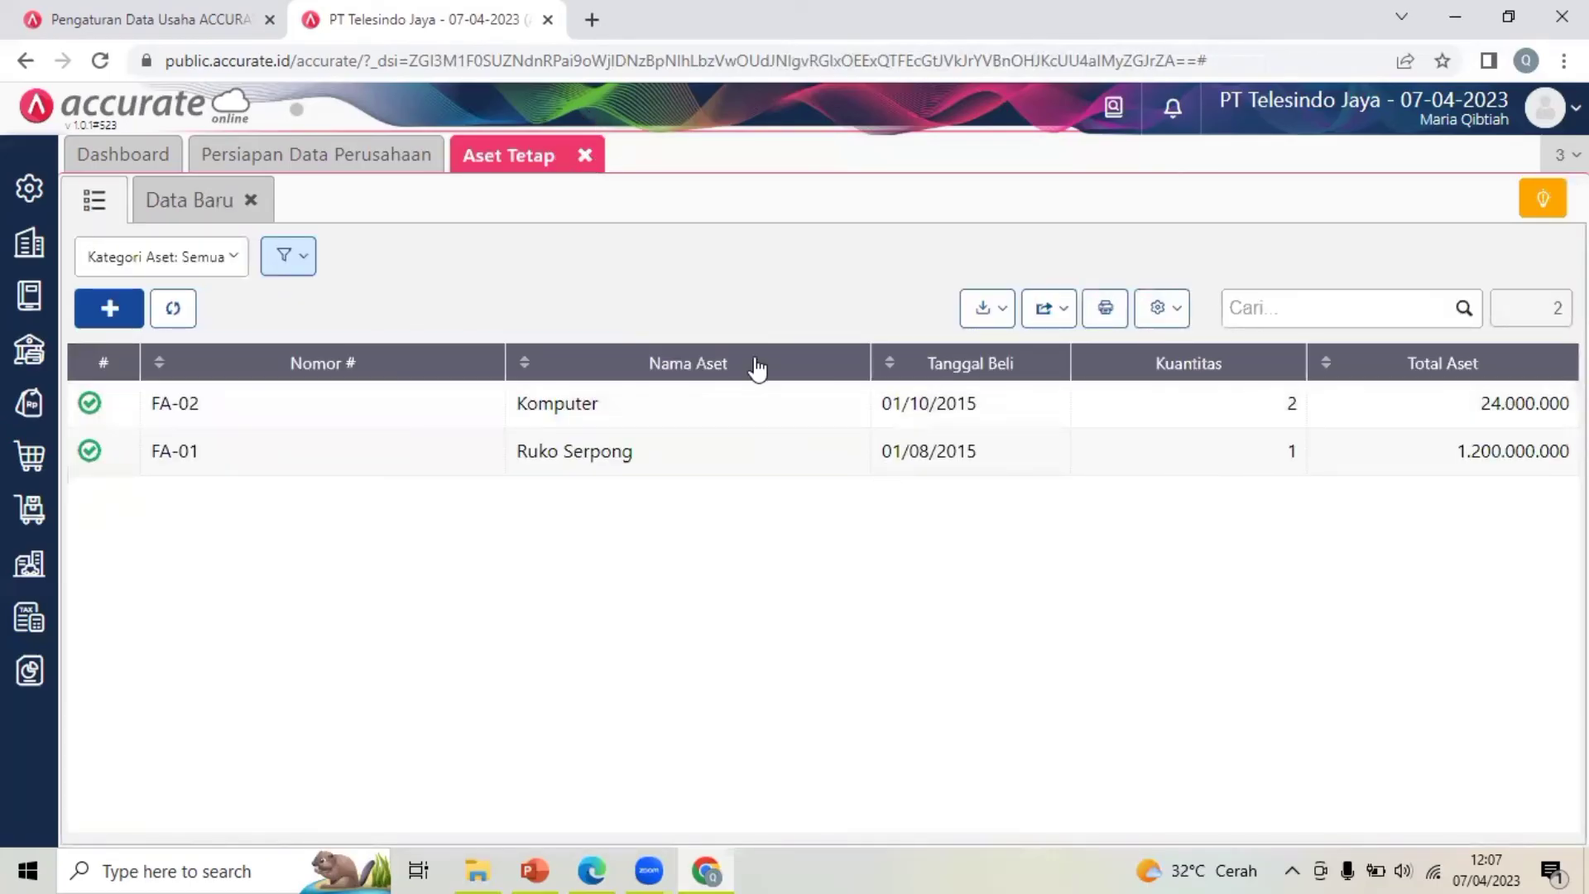
Close the fixed assets page and open Proses Akhir Bulan from the company settings
click(584, 154)
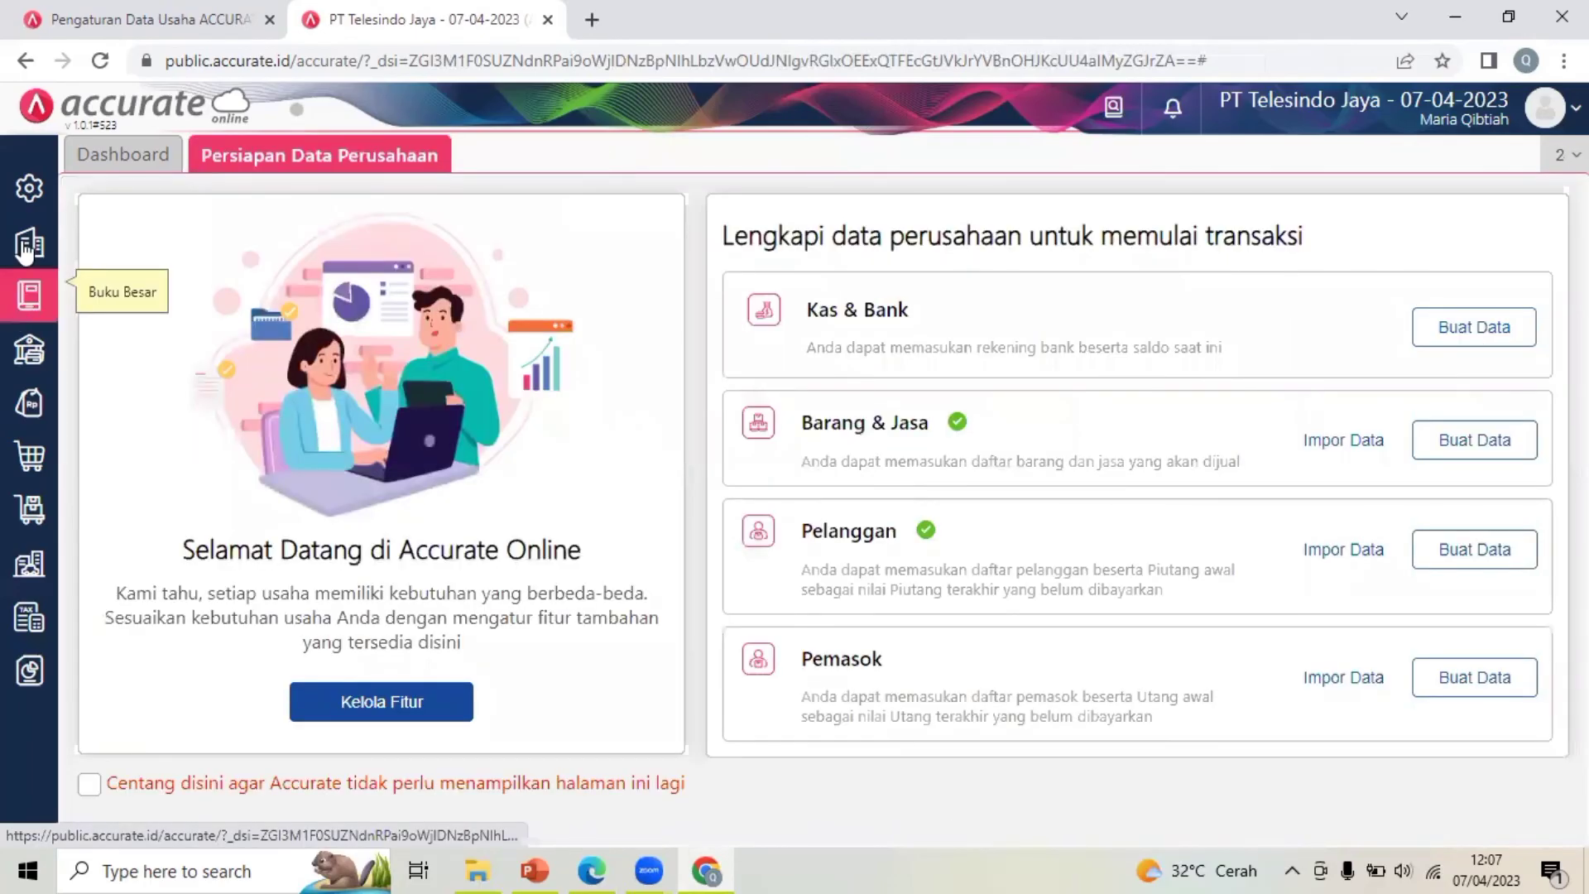
click(29, 188)
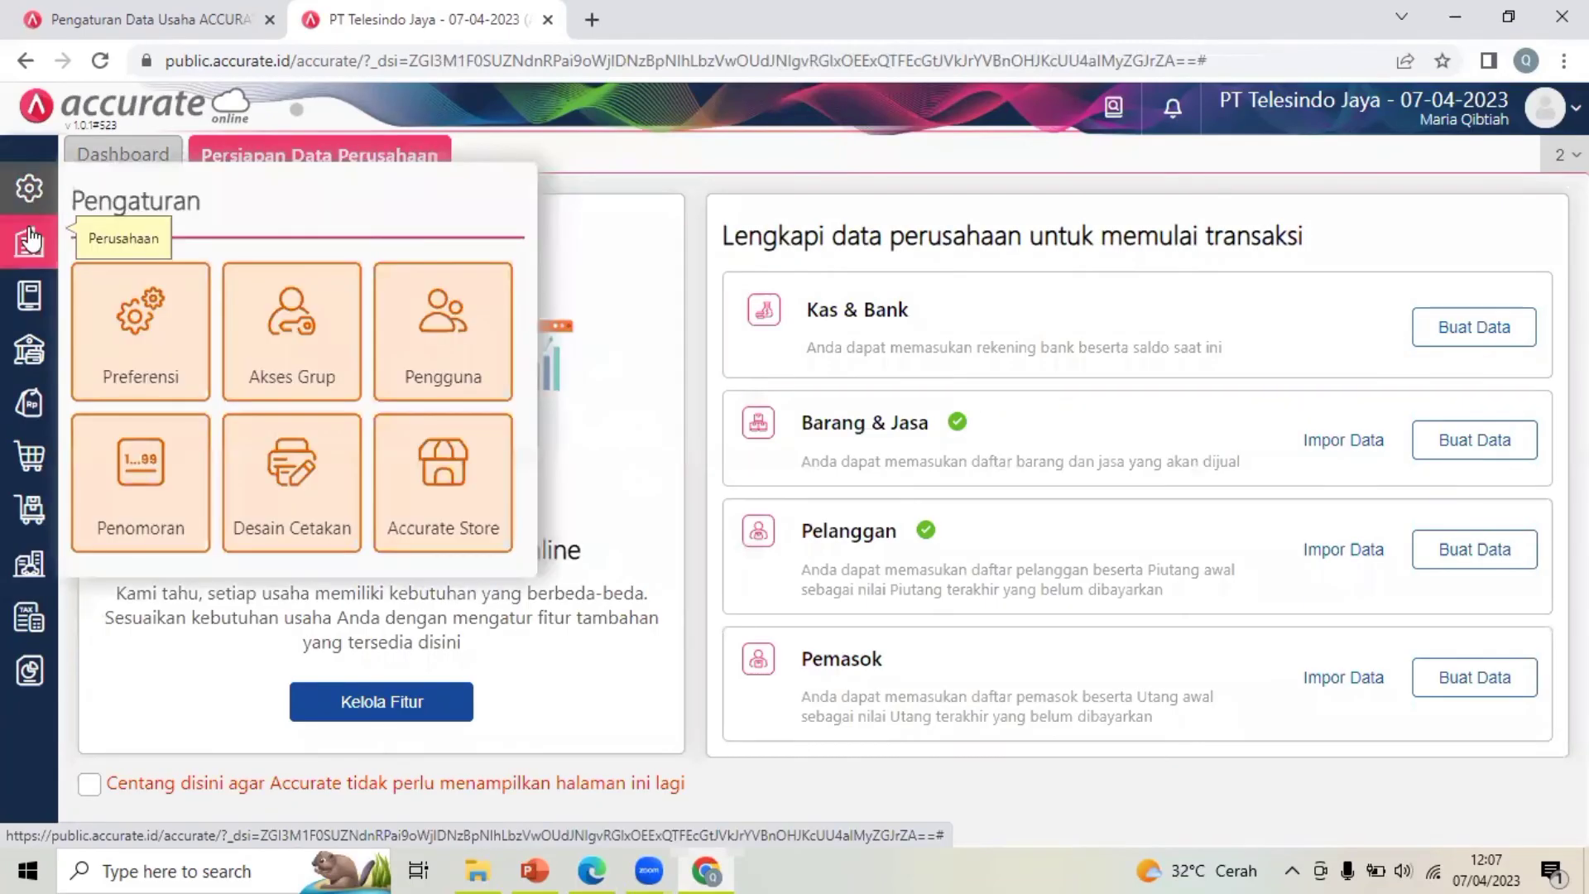
click(29, 240)
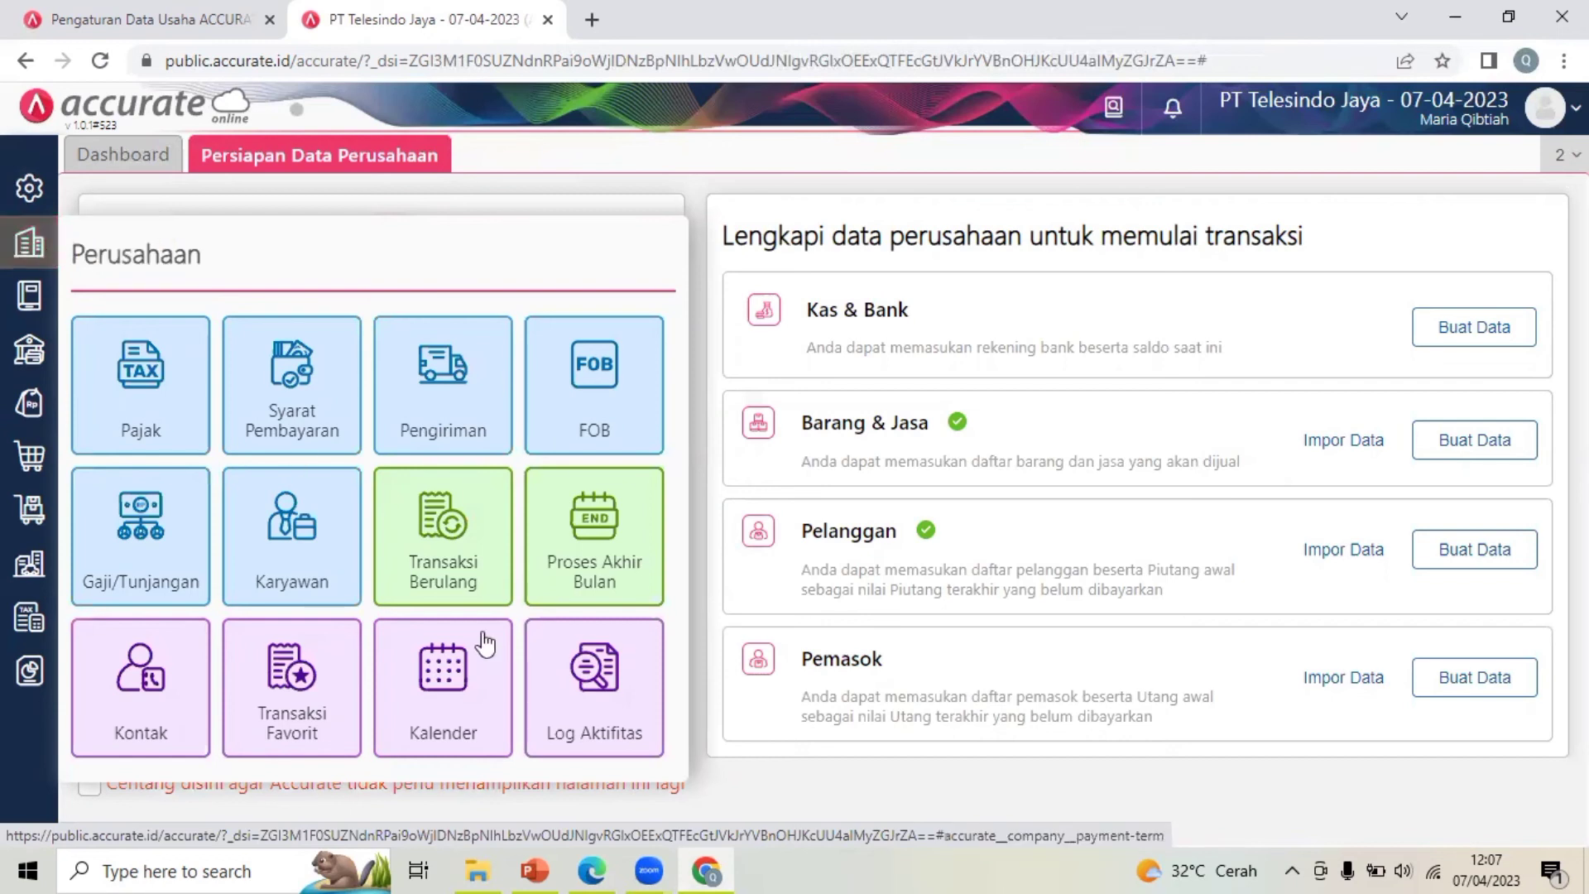
click(631, 538)
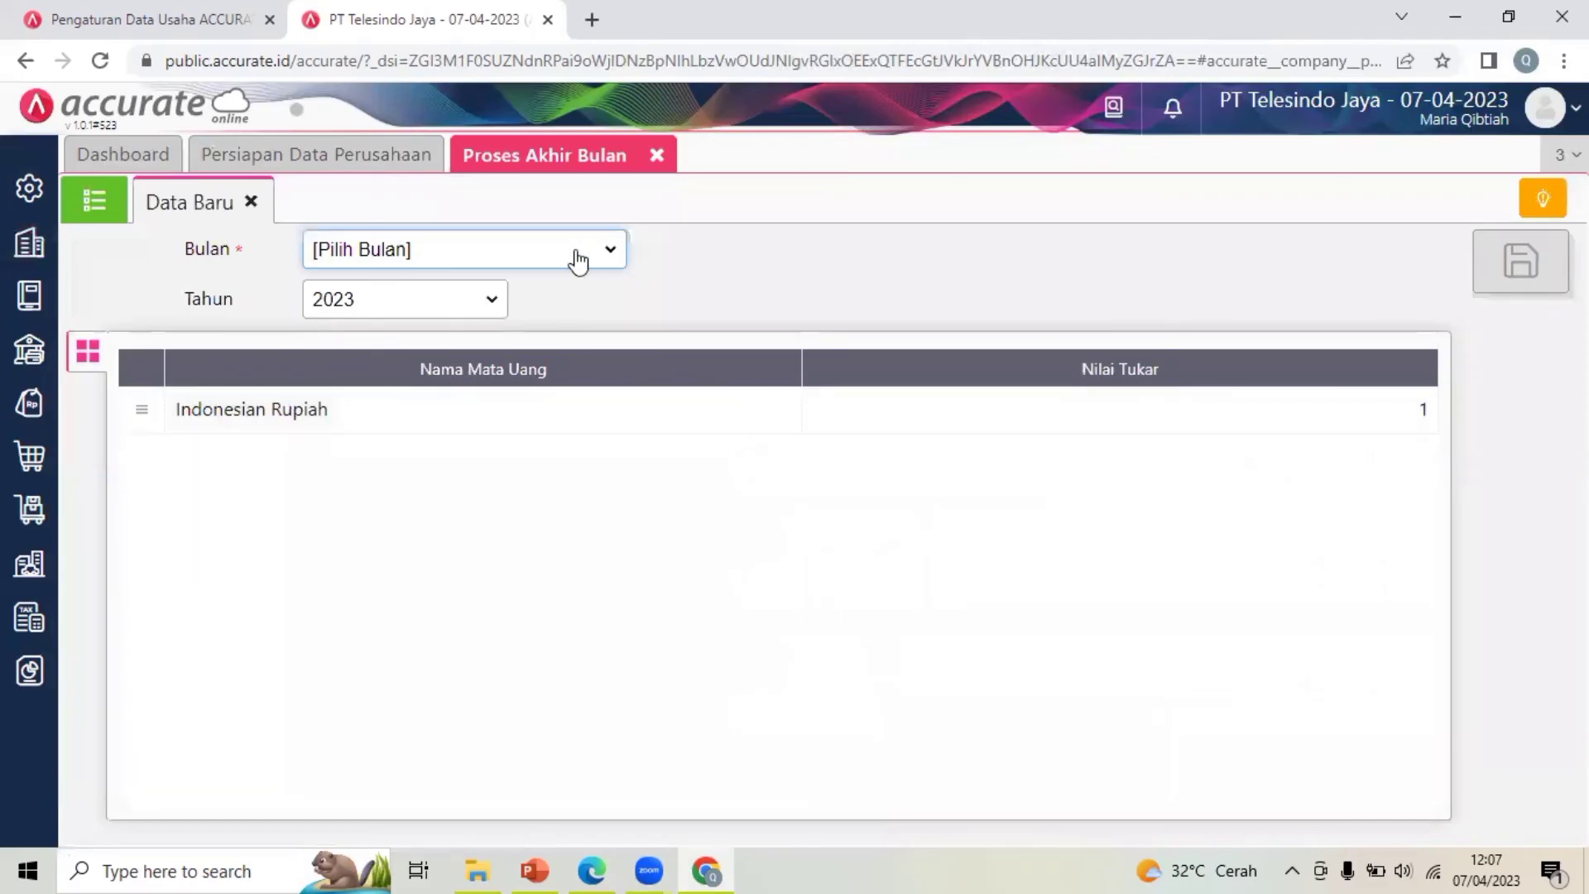
Set the month-end period to Desember 2017
click(578, 261)
key(Down)
key(Down)
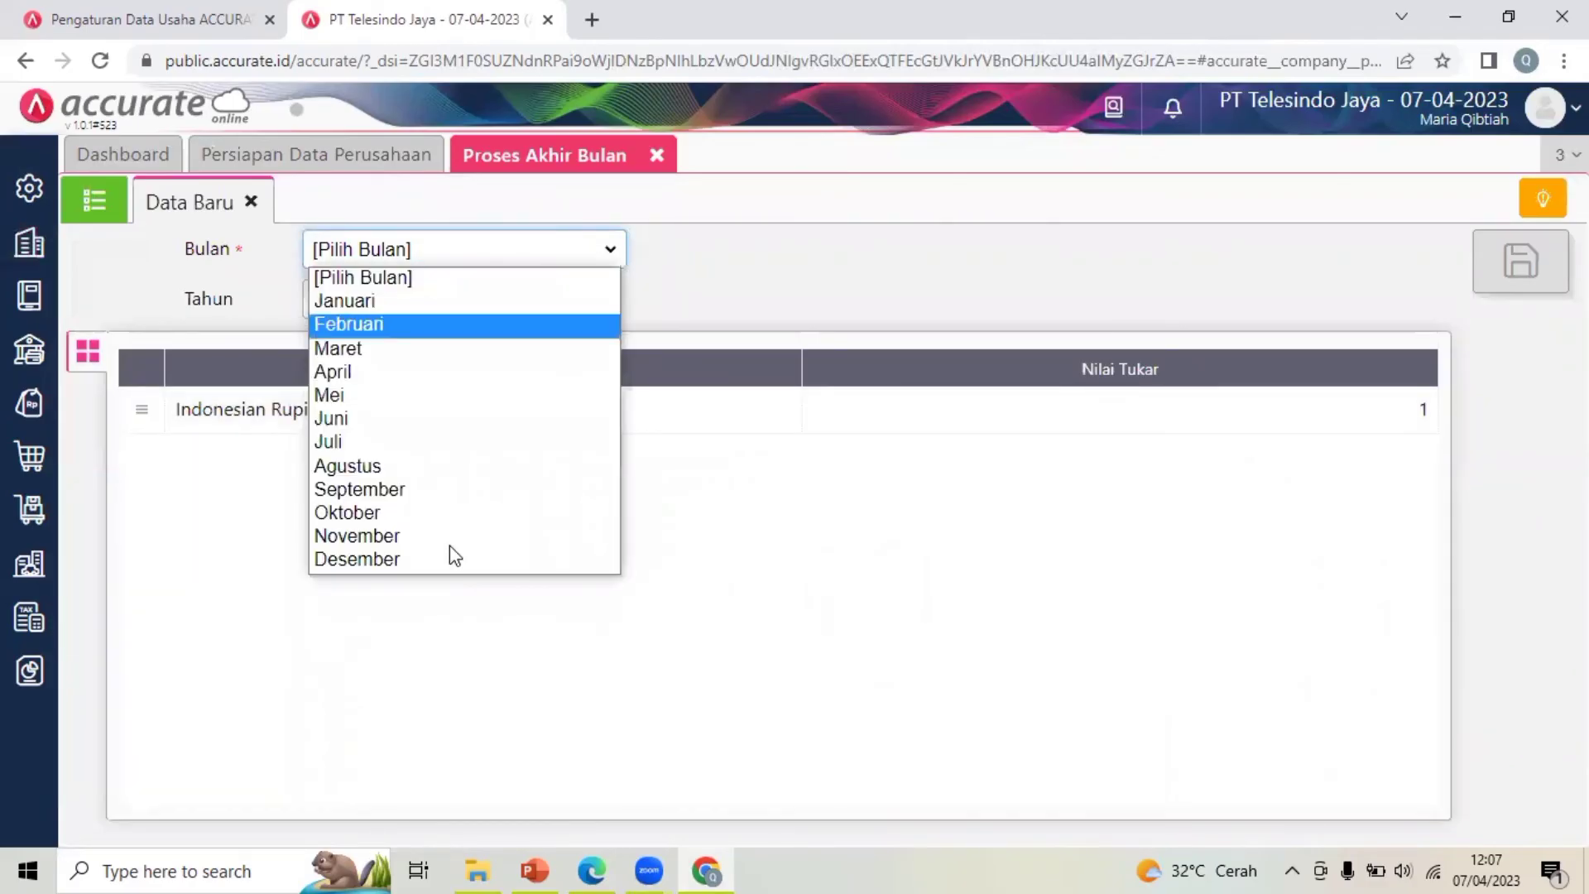
click(448, 559)
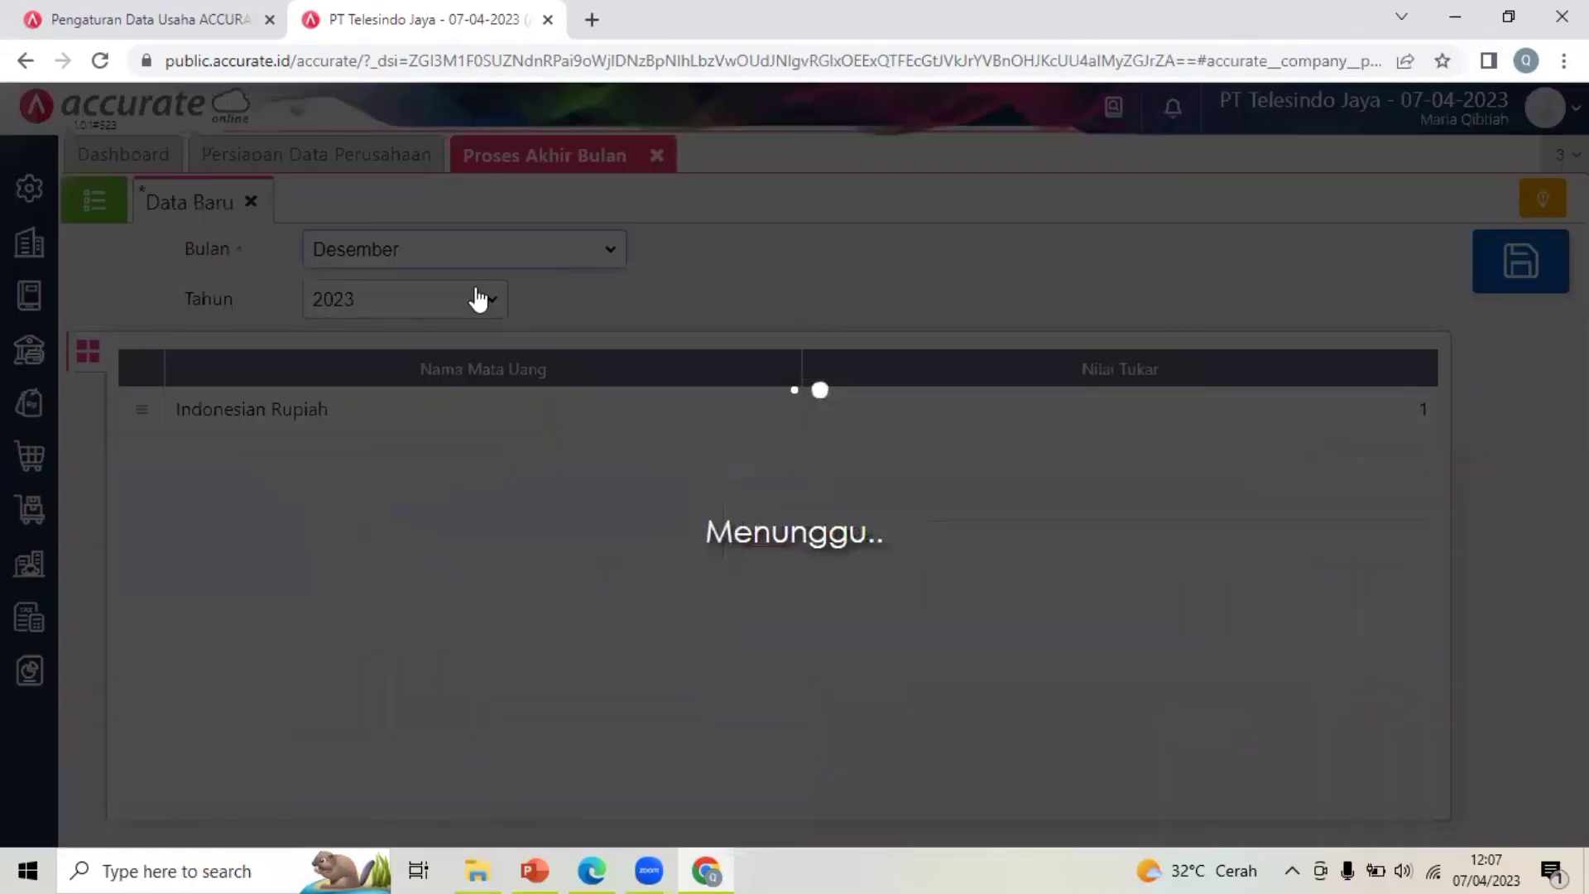
click(469, 304)
click(401, 372)
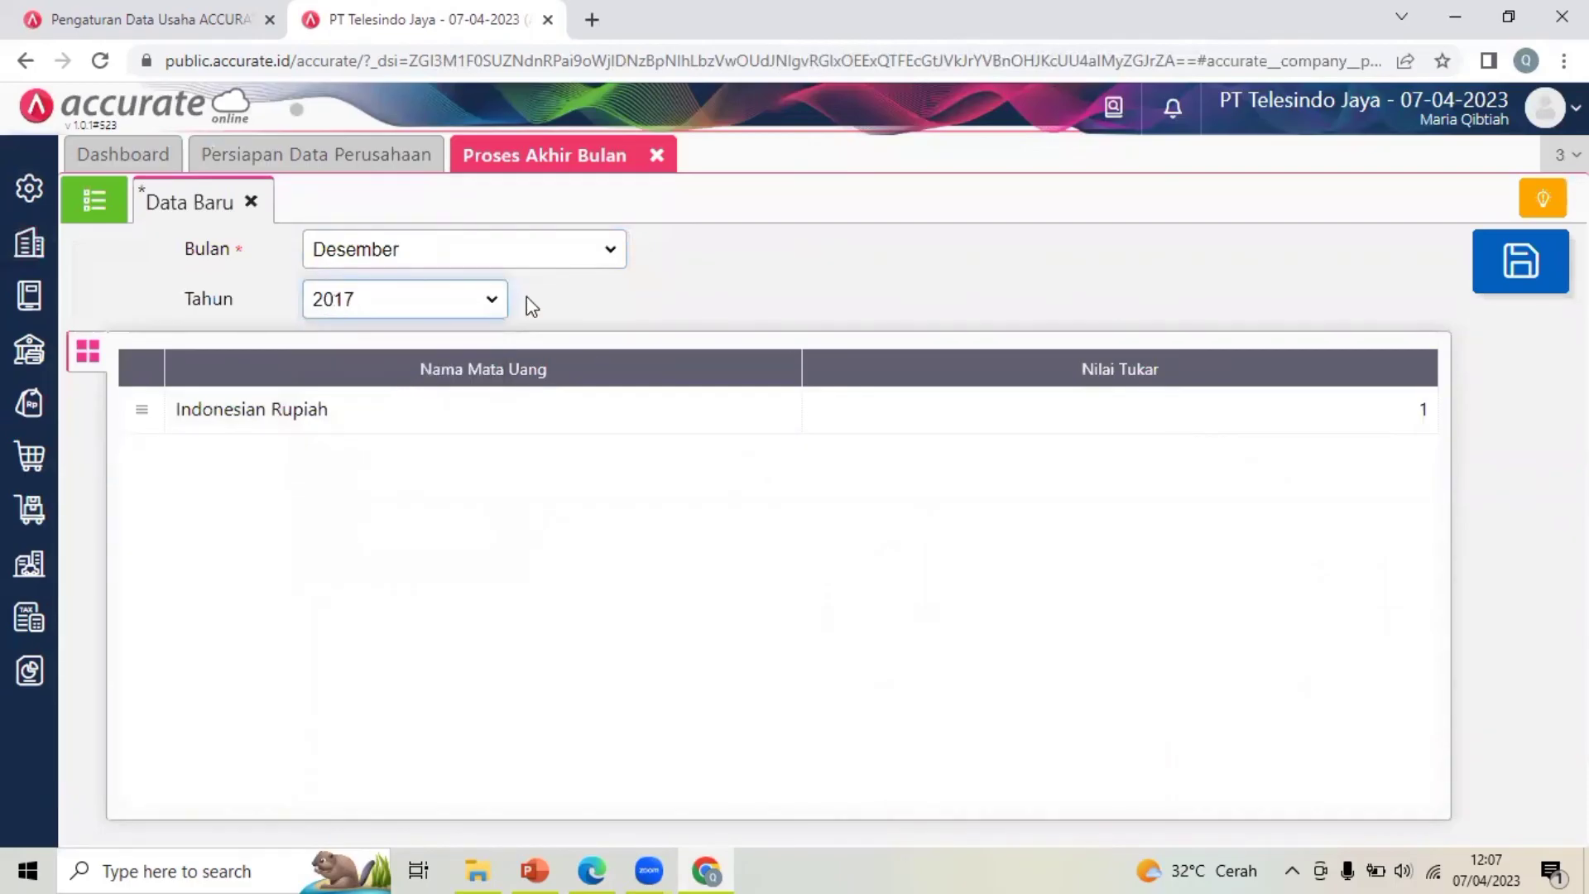
Confirm the 31/12/2017 start date in the PDF, keep Desember, and save the month-end process
click(592, 869)
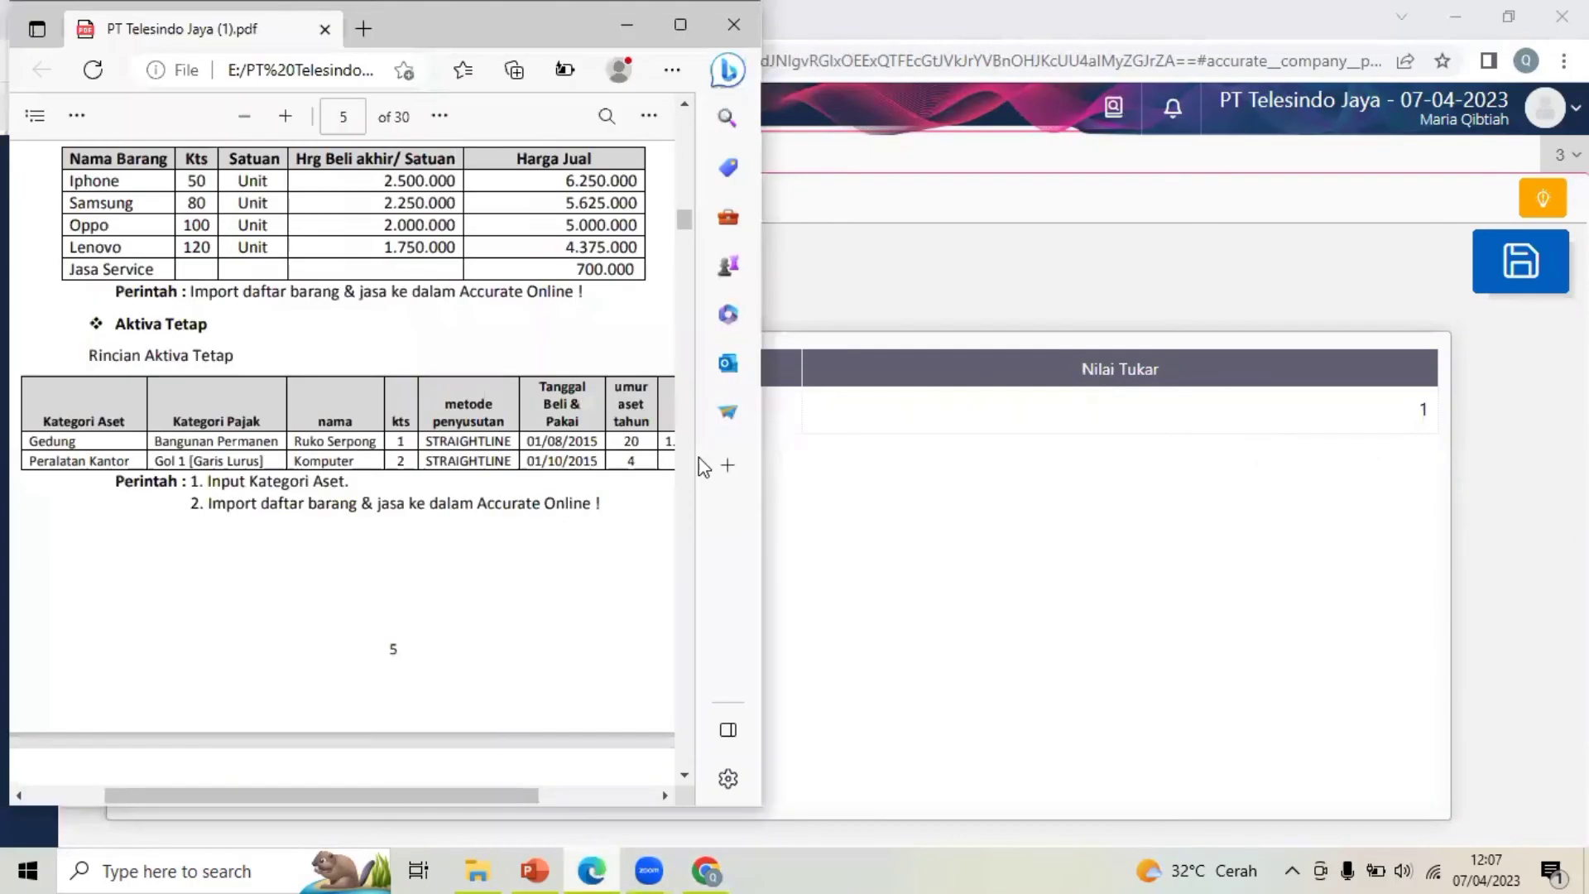
drag(681, 200, 682, 140)
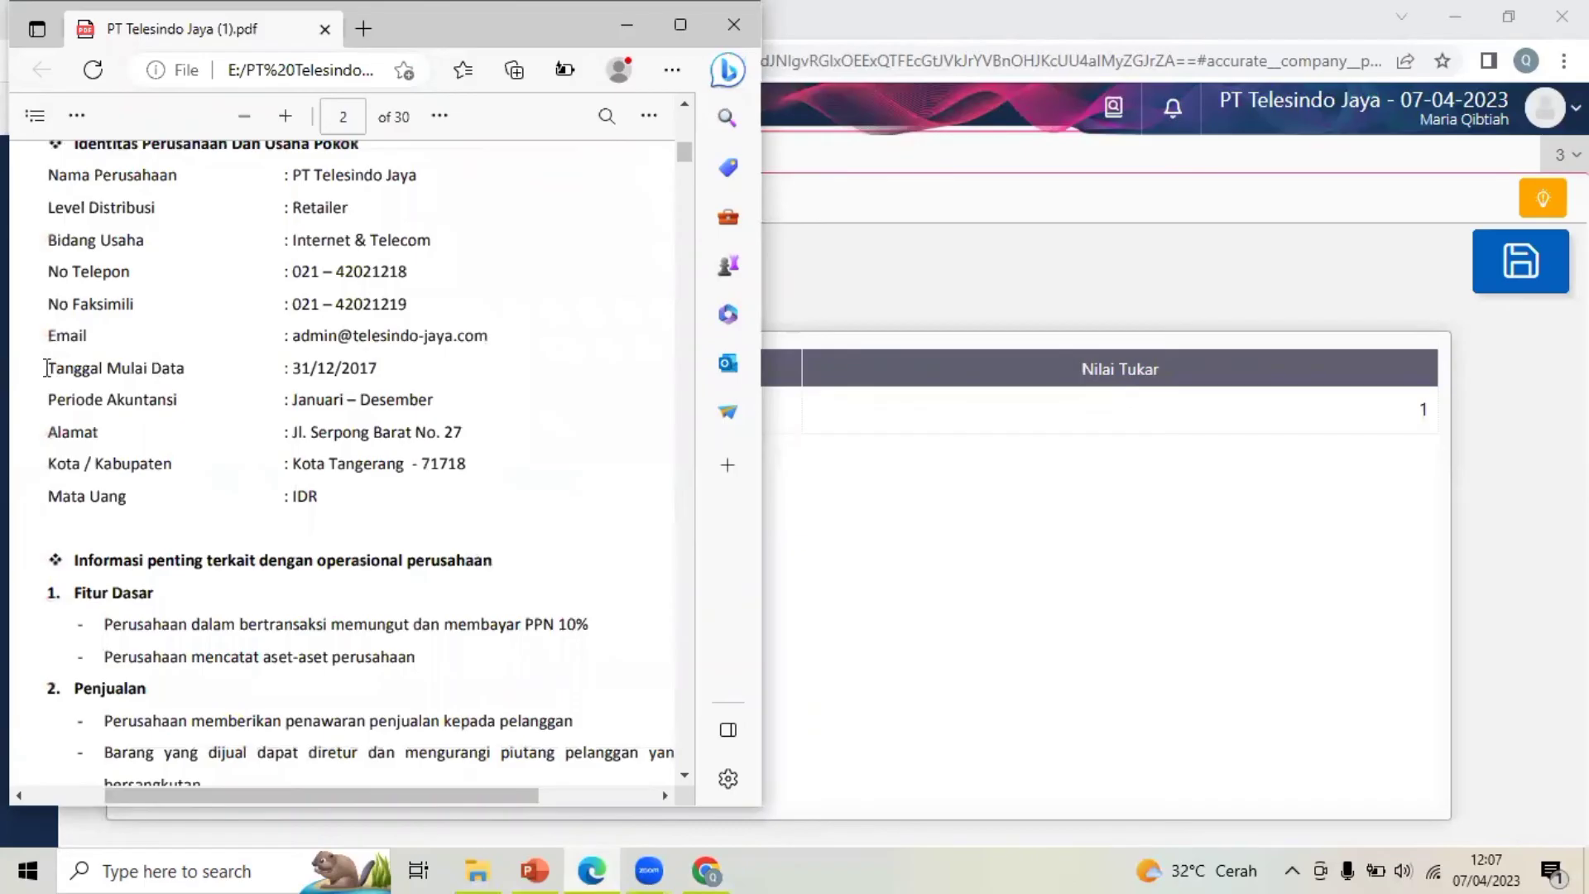
drag(370, 383, 389, 374)
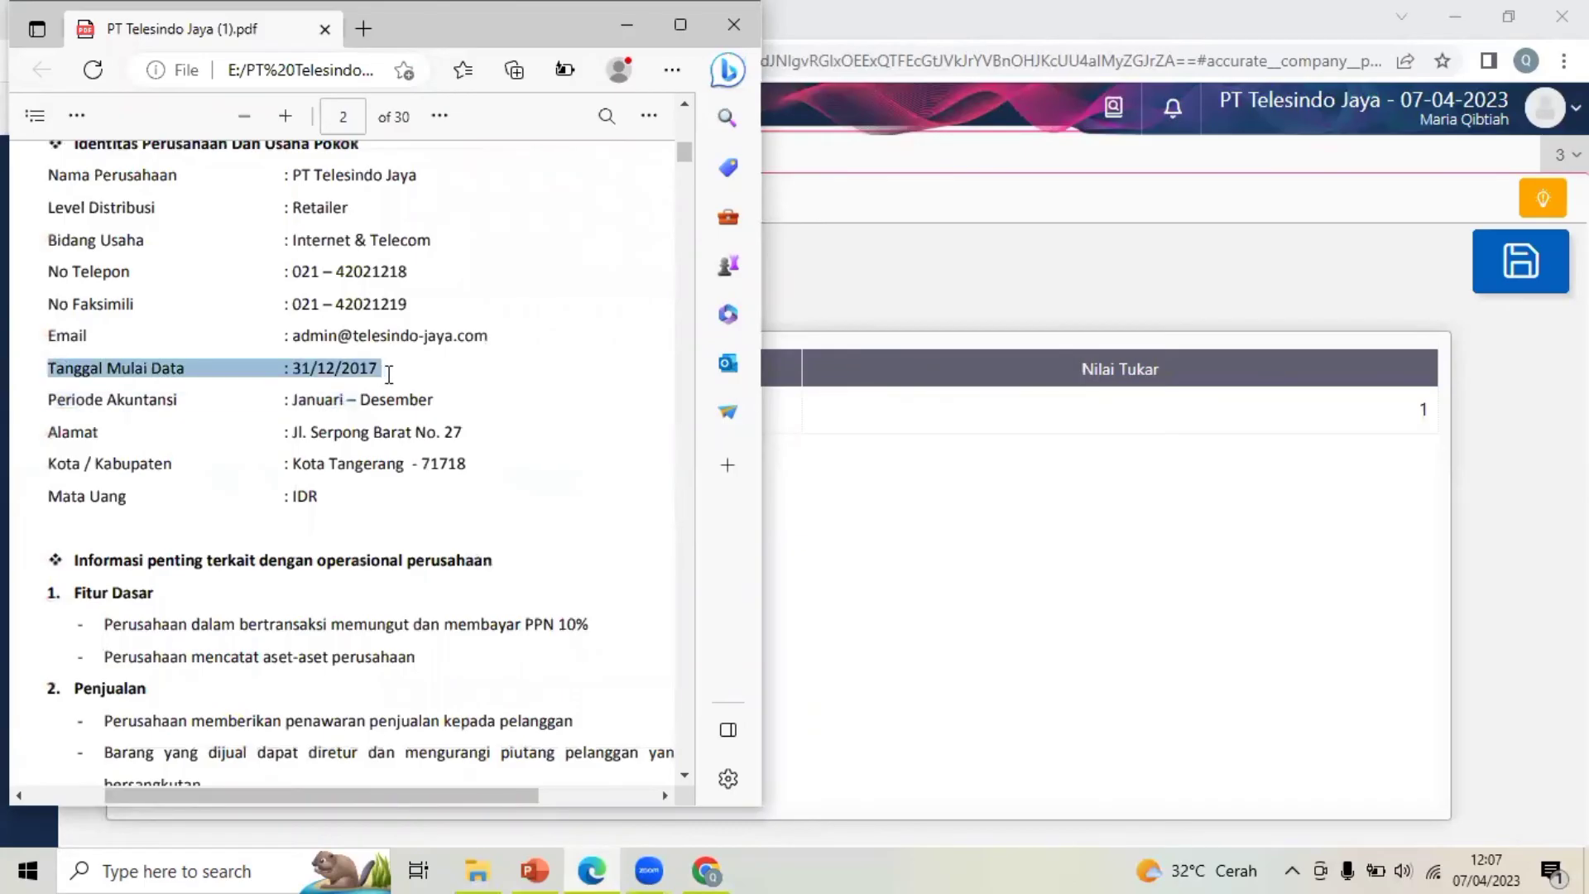
click(389, 374)
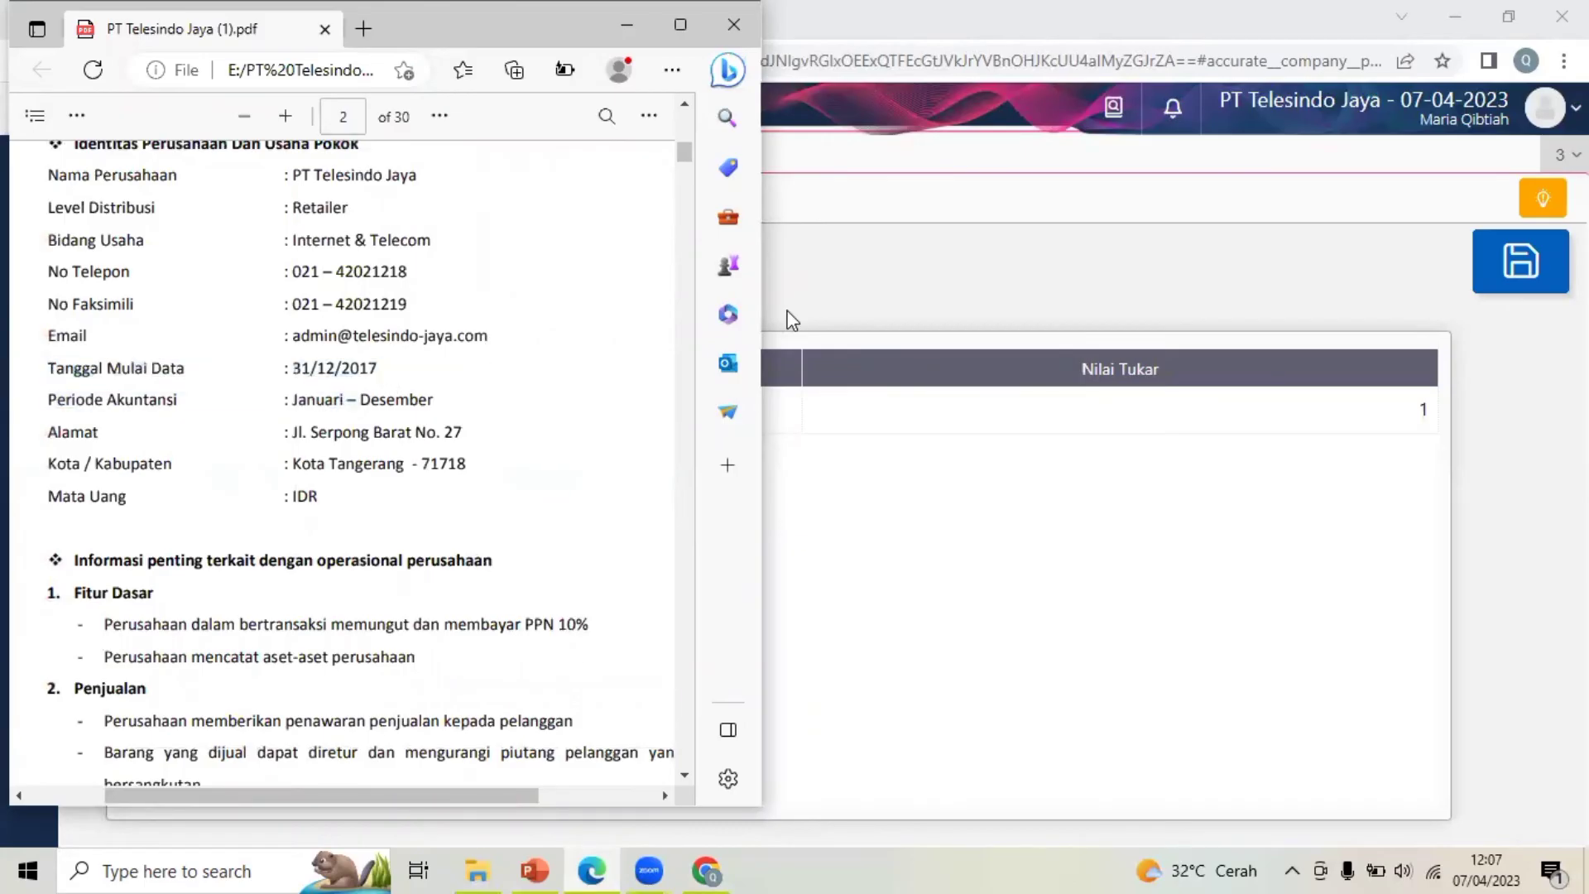
key(alt+Tab)
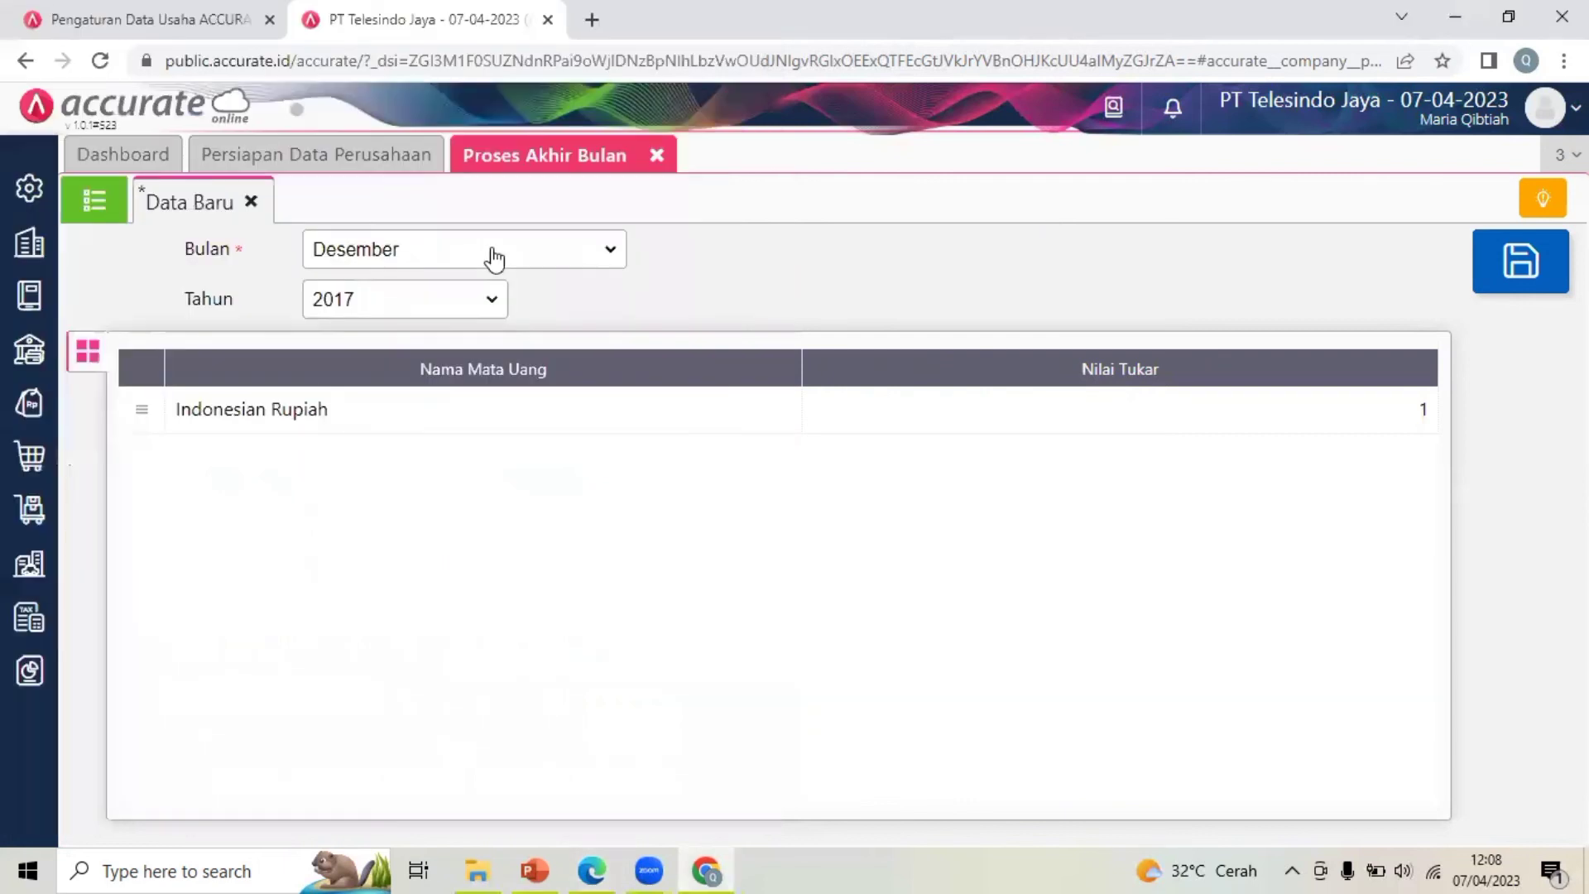
click(462, 250)
click(742, 304)
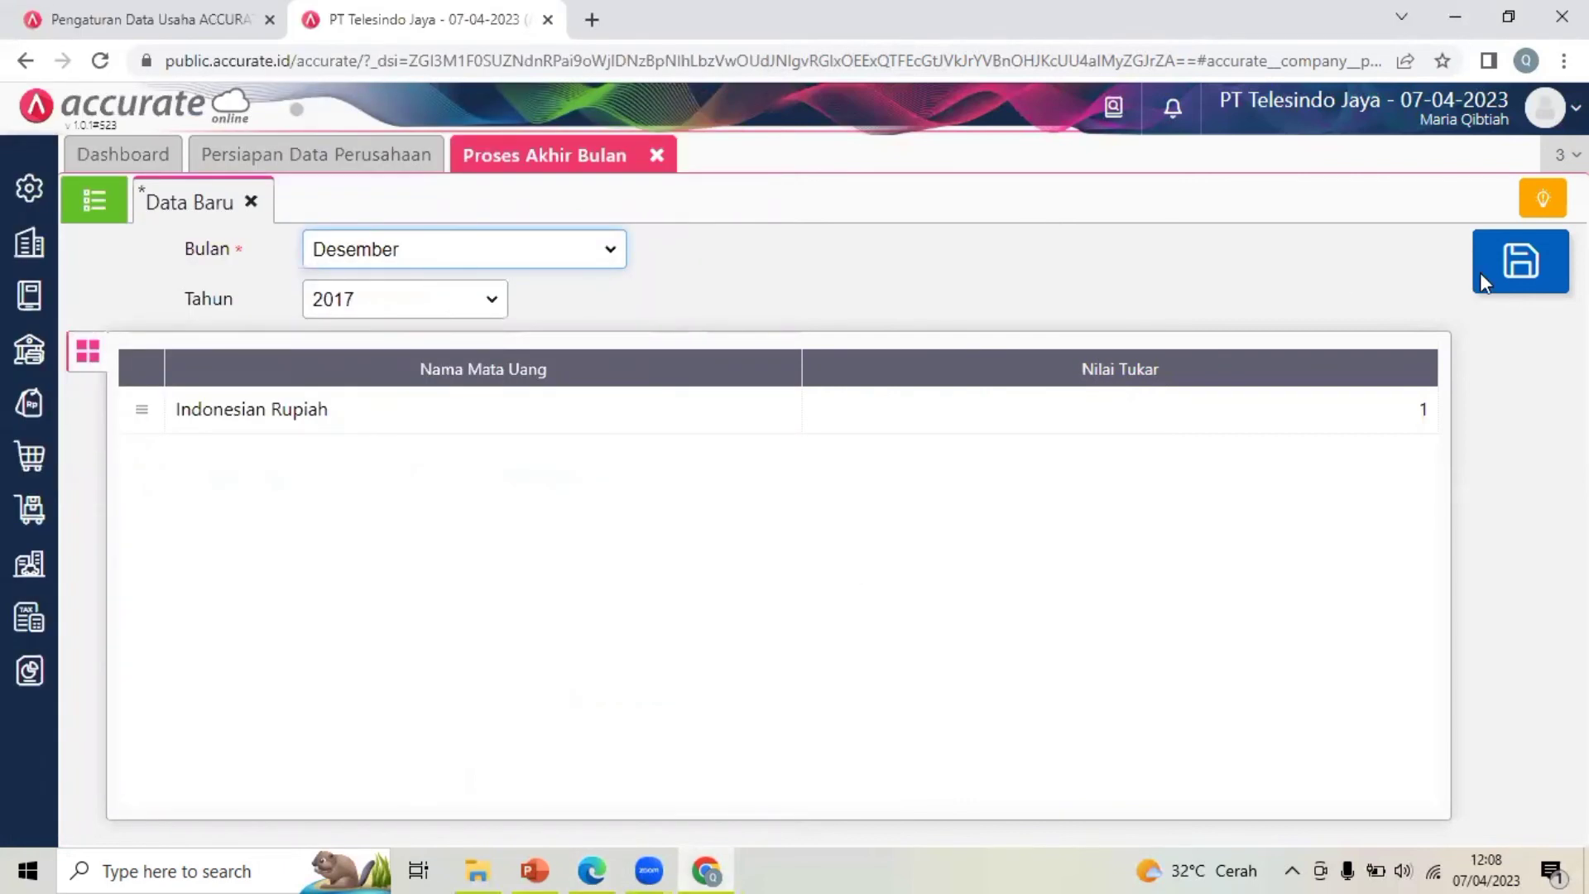
click(1501, 272)
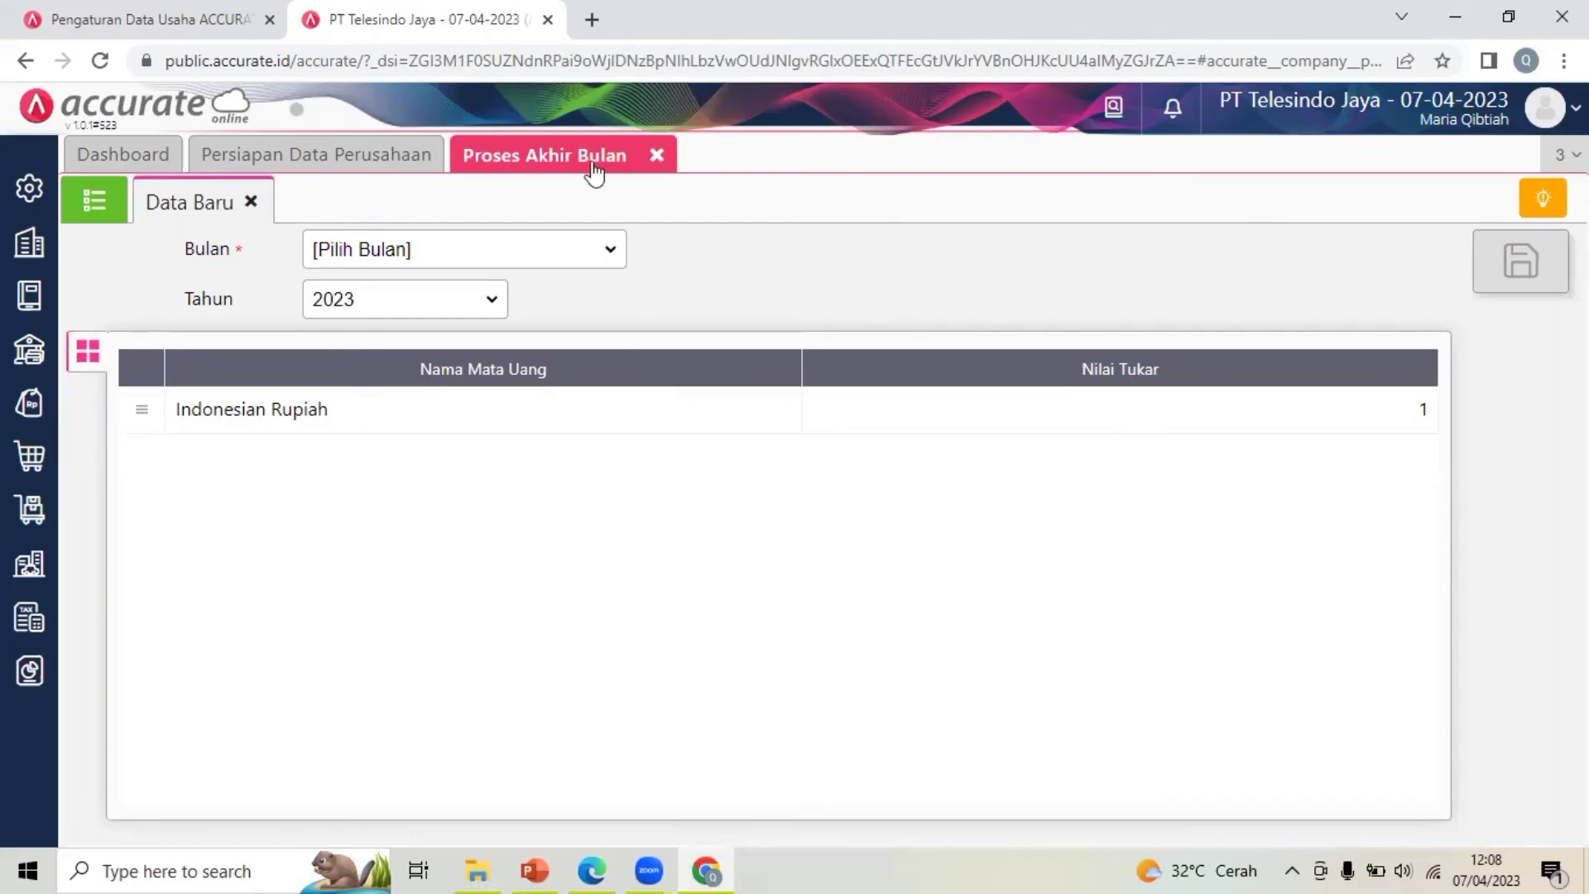
Close the month-end page and open the Neraca (Induk Skontro) report from Daftar Laporan
click(657, 156)
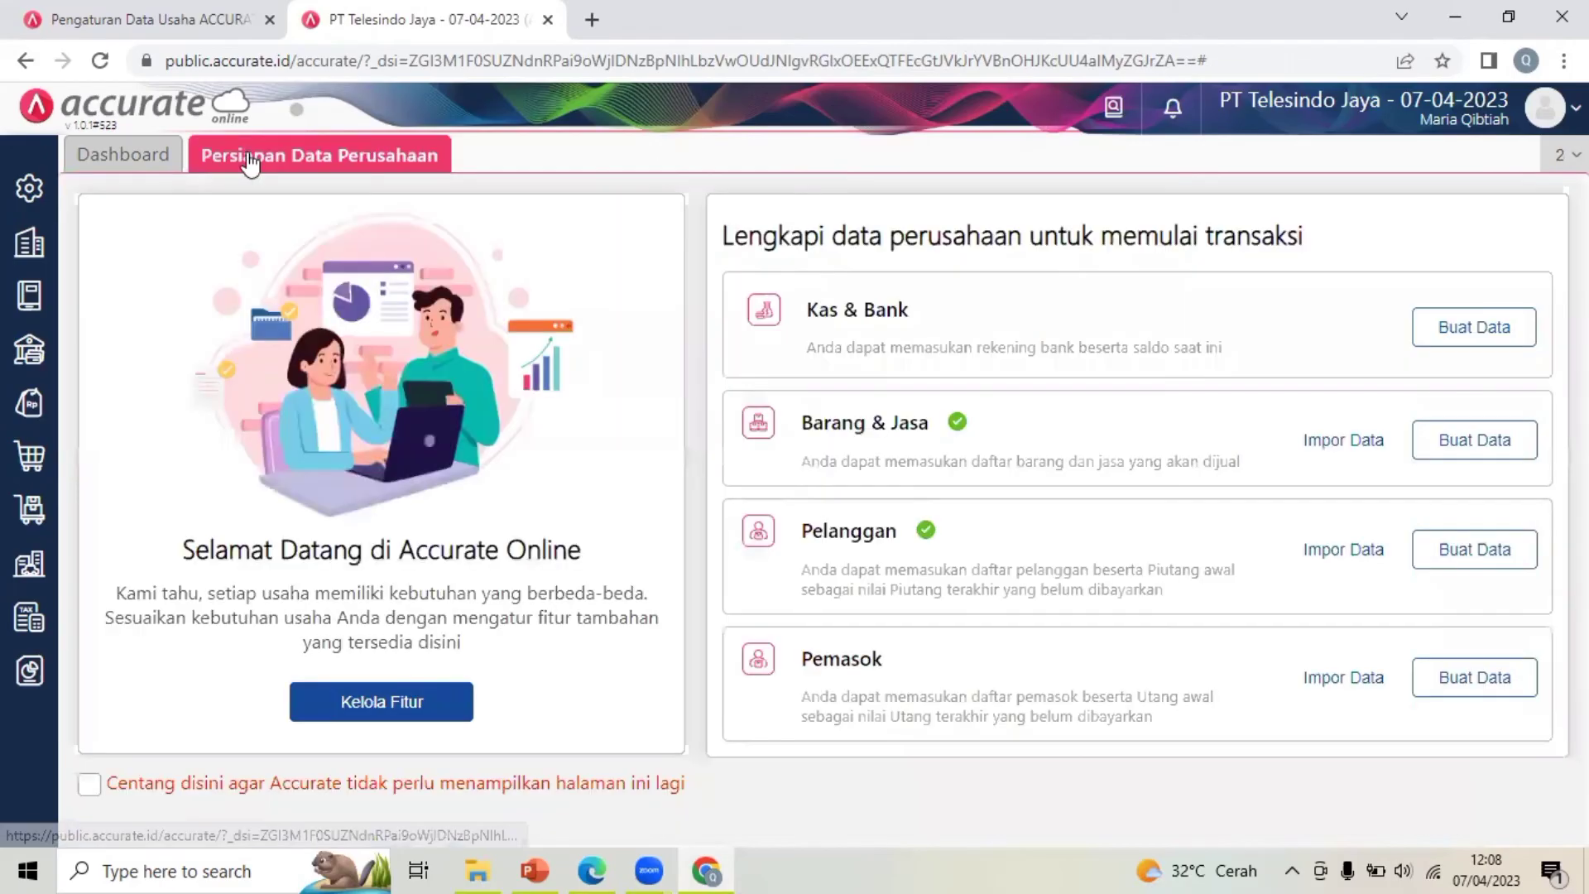
click(29, 672)
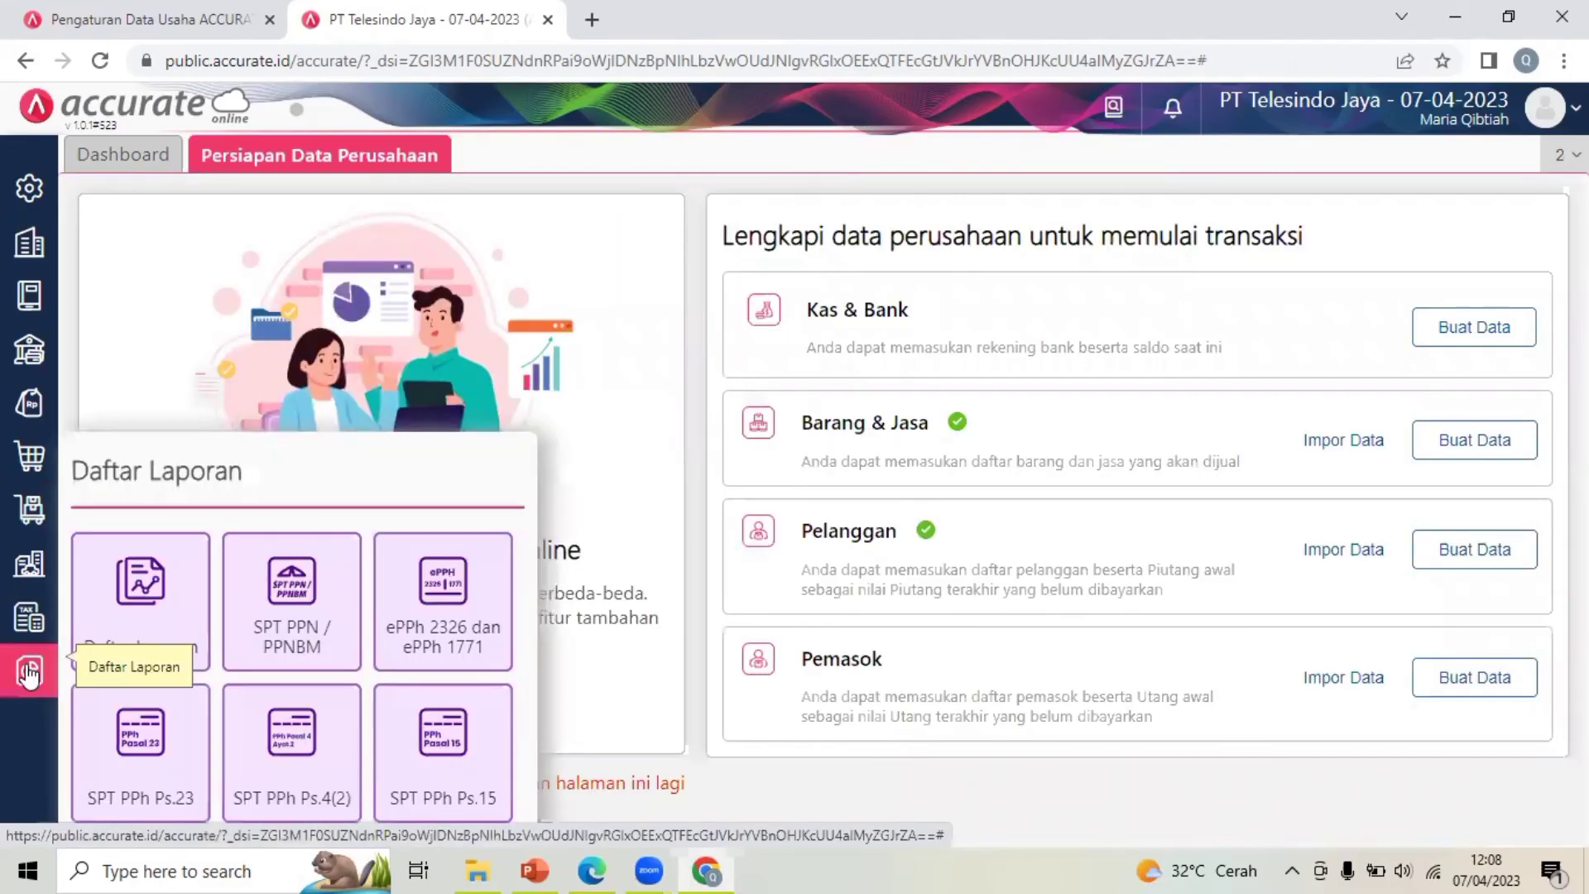
click(139, 619)
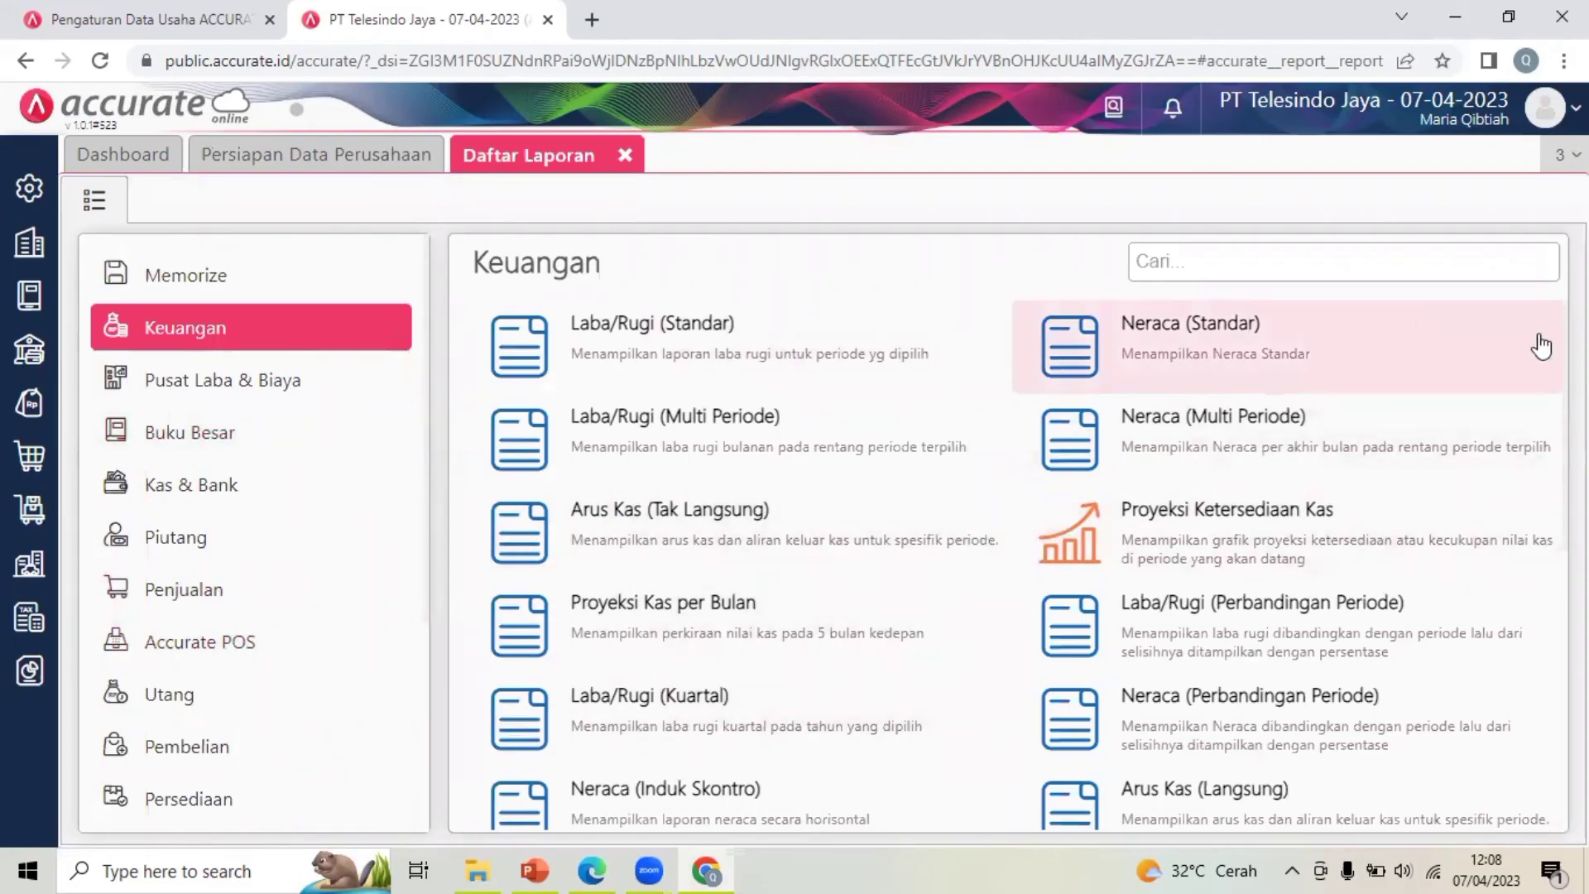
click(650, 791)
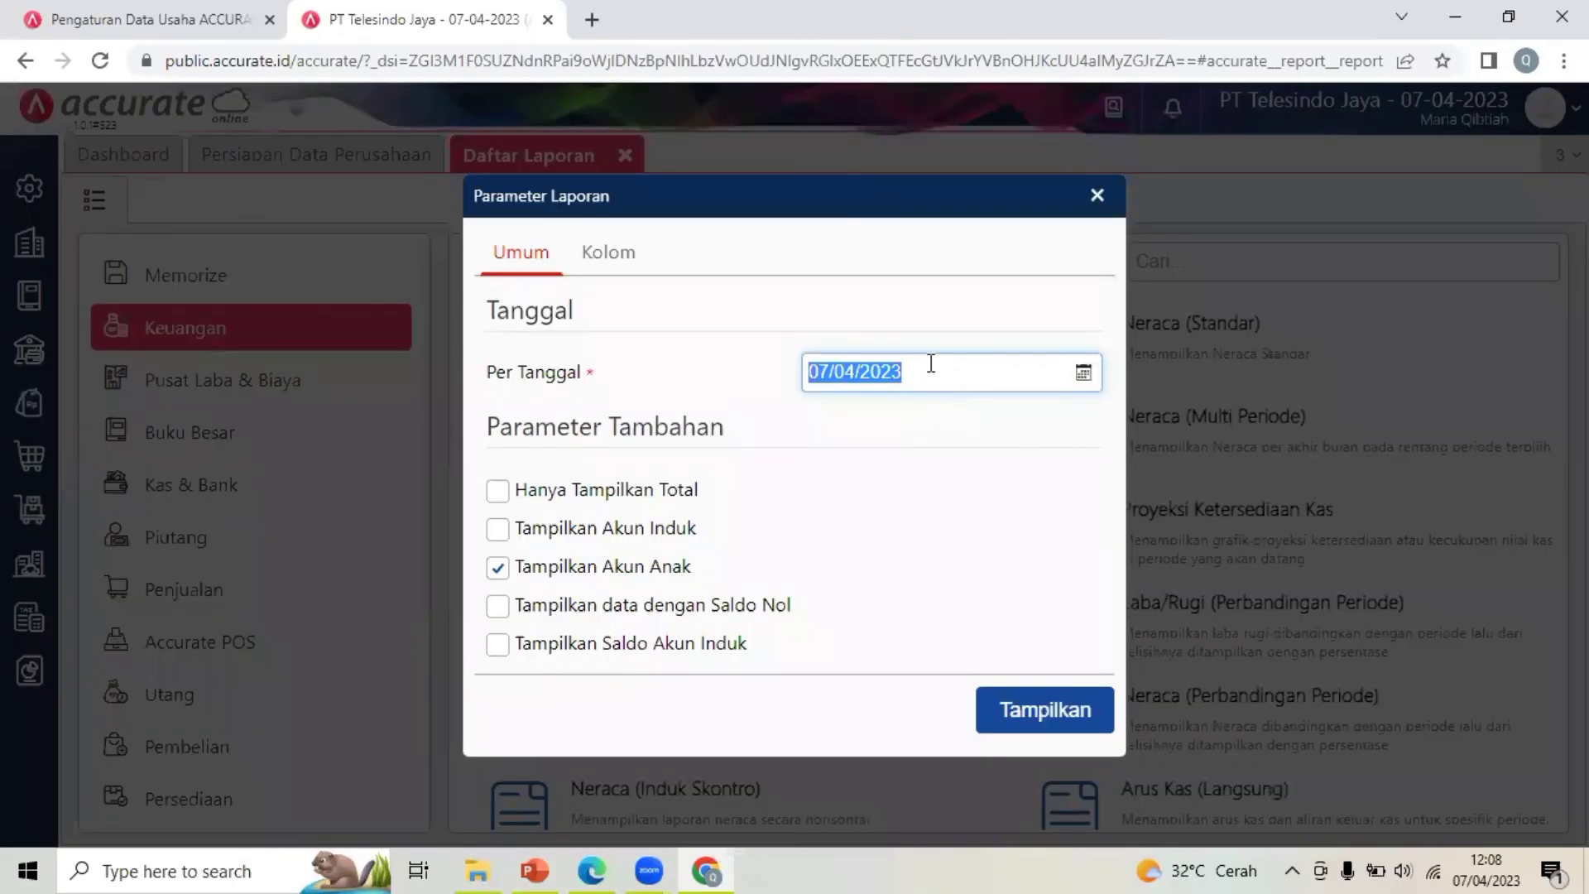
Show the balance sheet per 31/12/2017 and scroll through the totals
text(31/12/20)
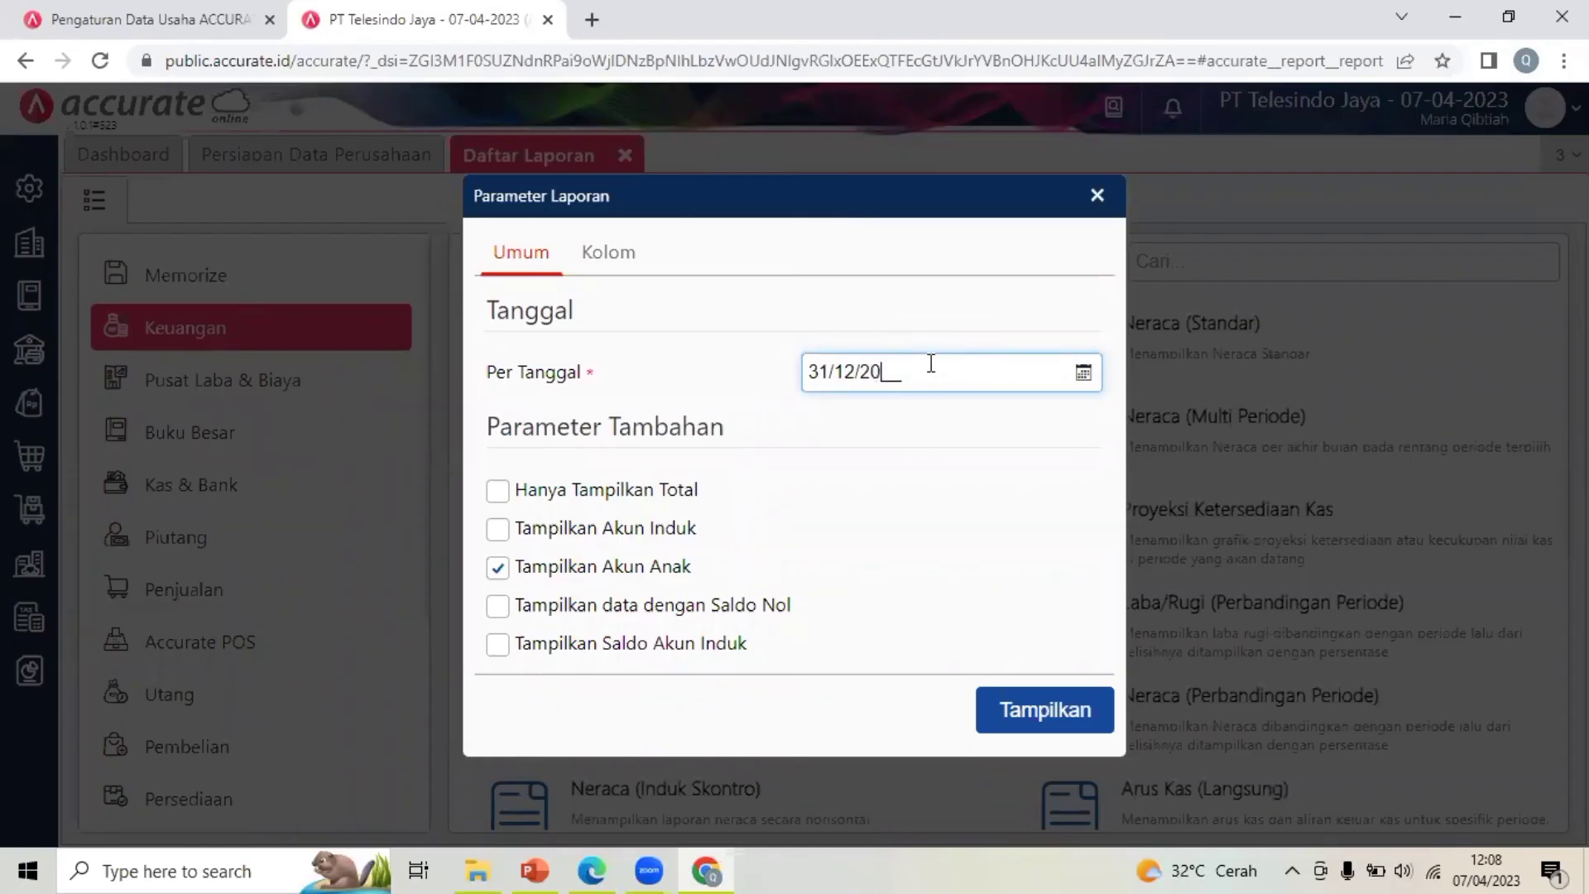
text(17)
click(1035, 710)
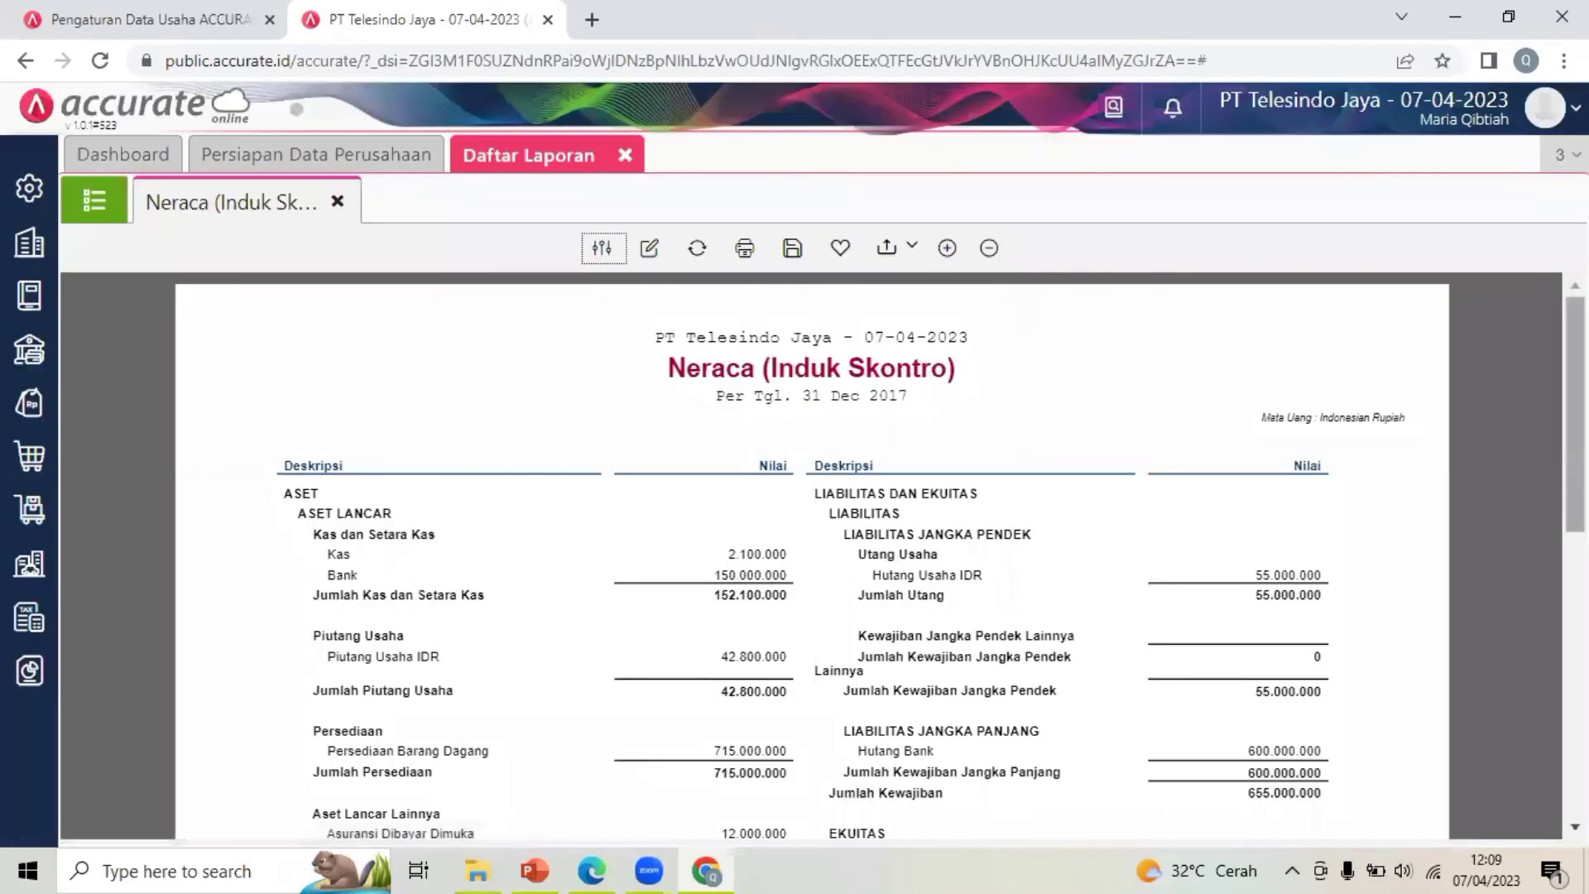
scroll(811, 554, down, 10)
scroll(762, 698, up, 1)
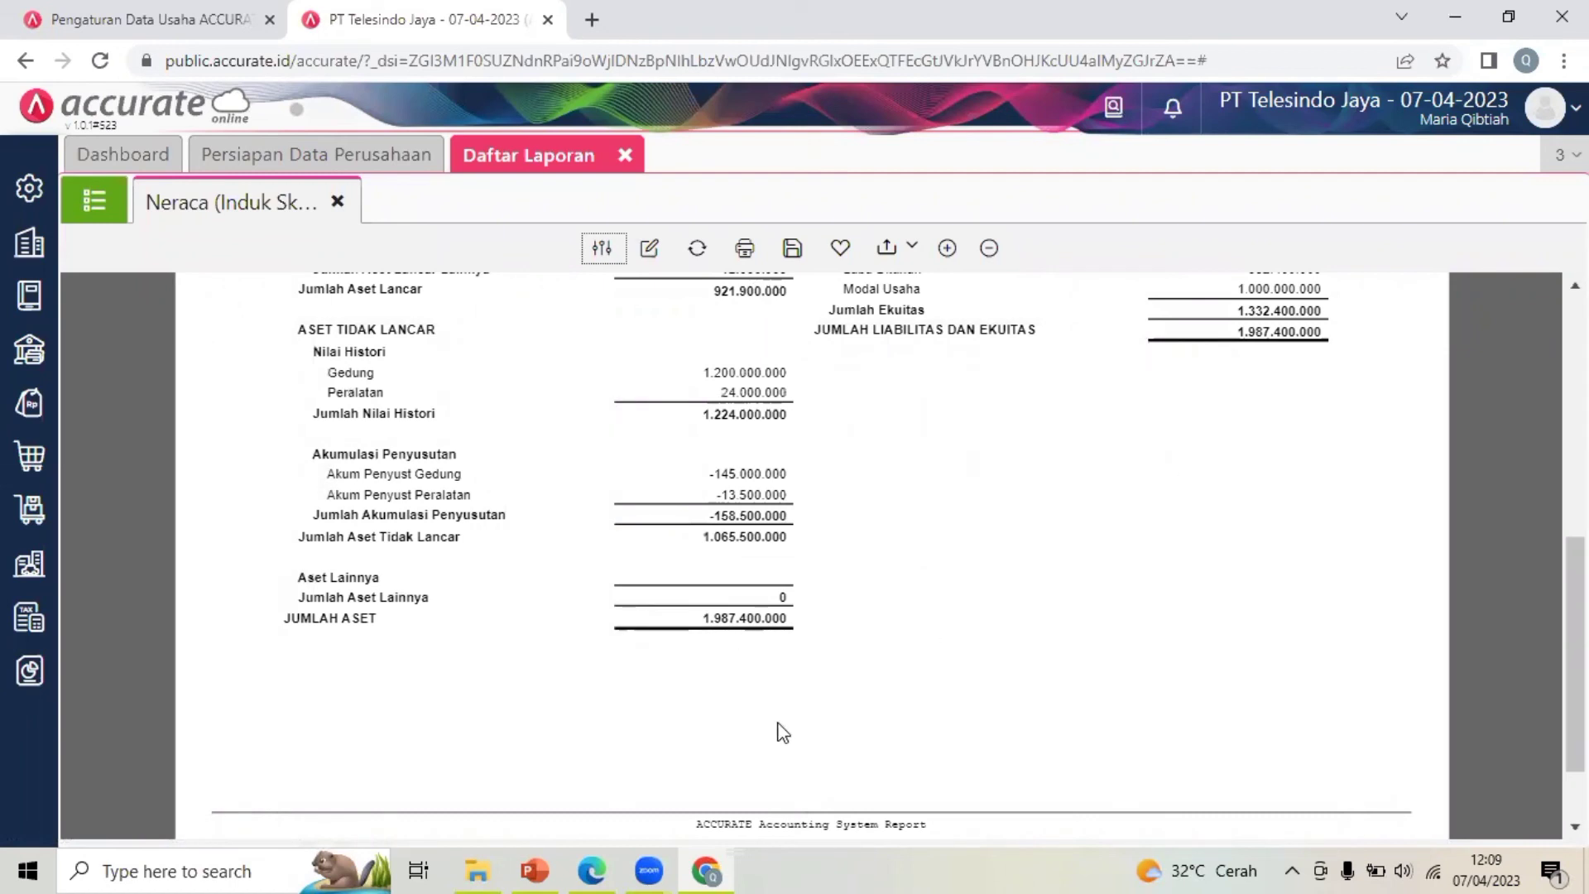
Compare the report with the reference Neraca on PDF page 6, then close Daftar Laporan
click(589, 868)
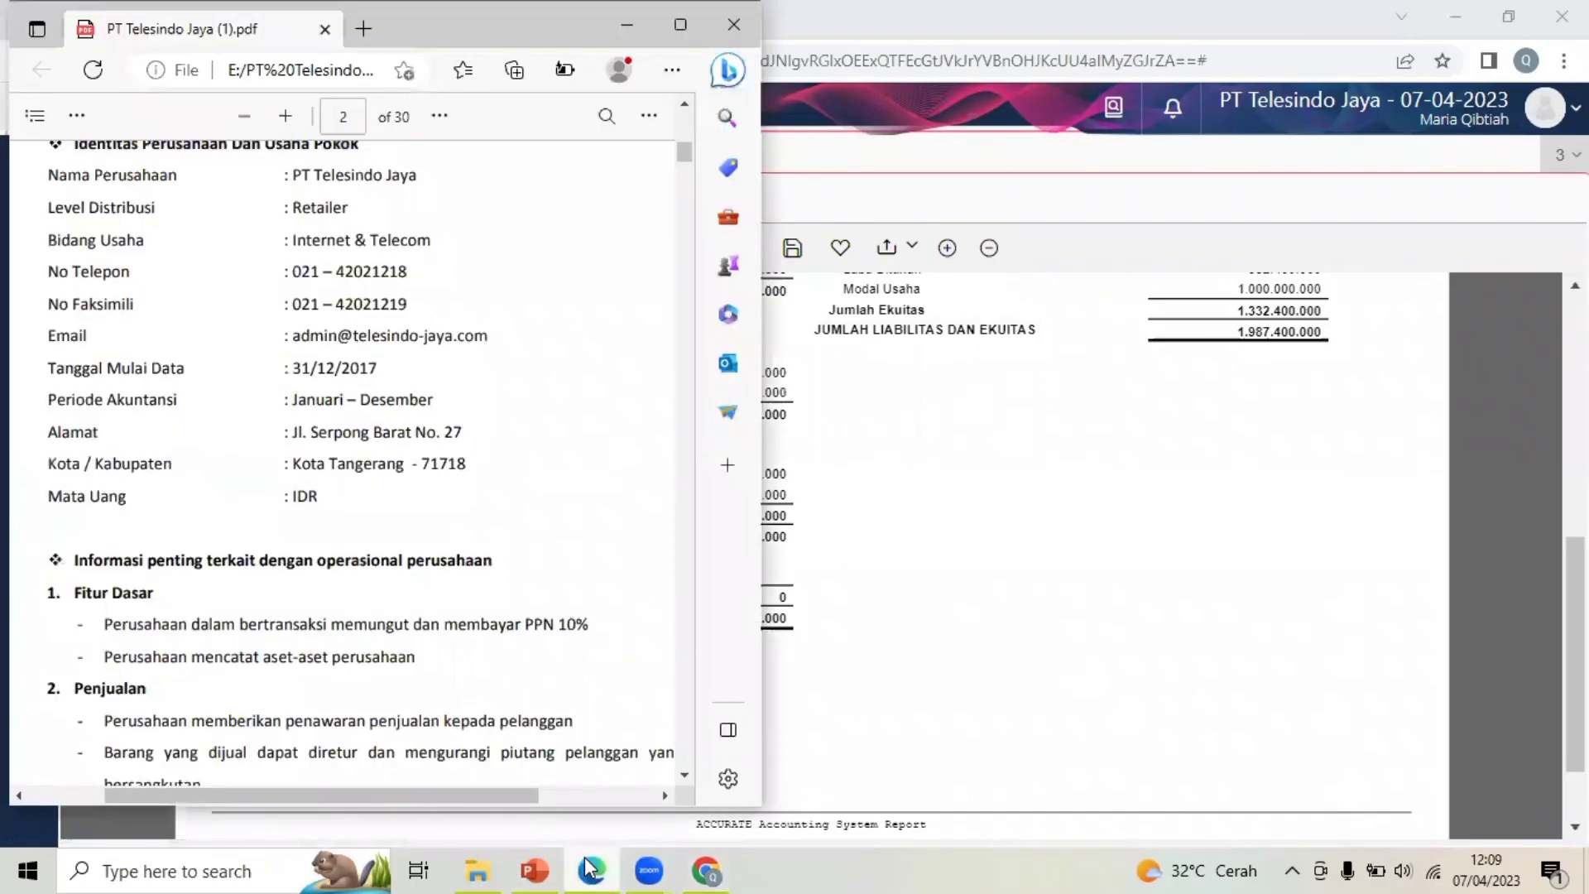
drag(683, 154, 682, 231)
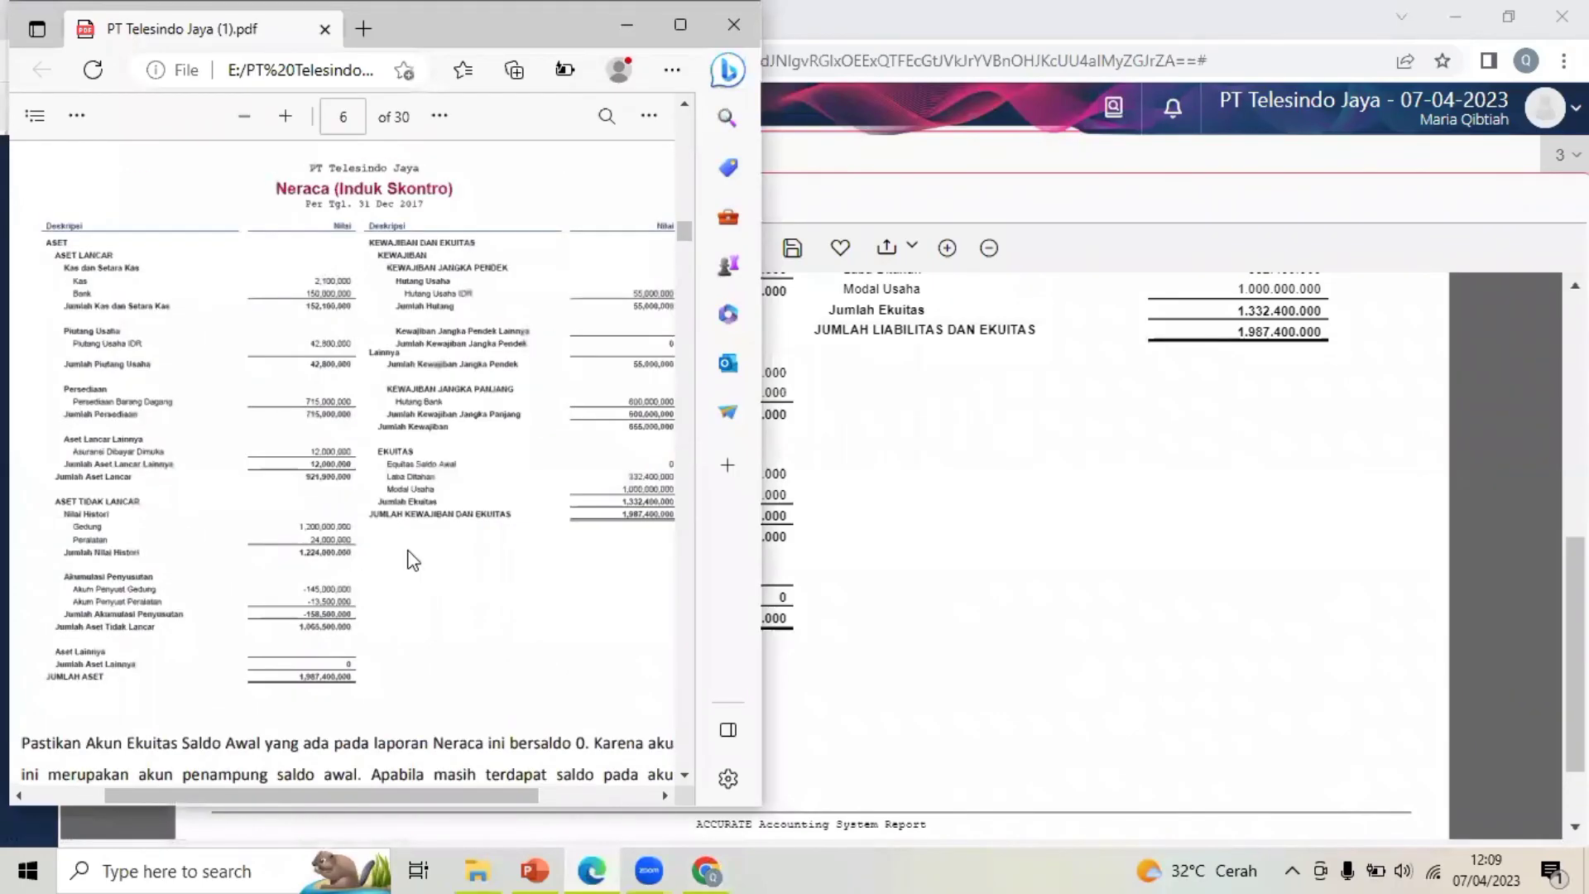
click(273, 121)
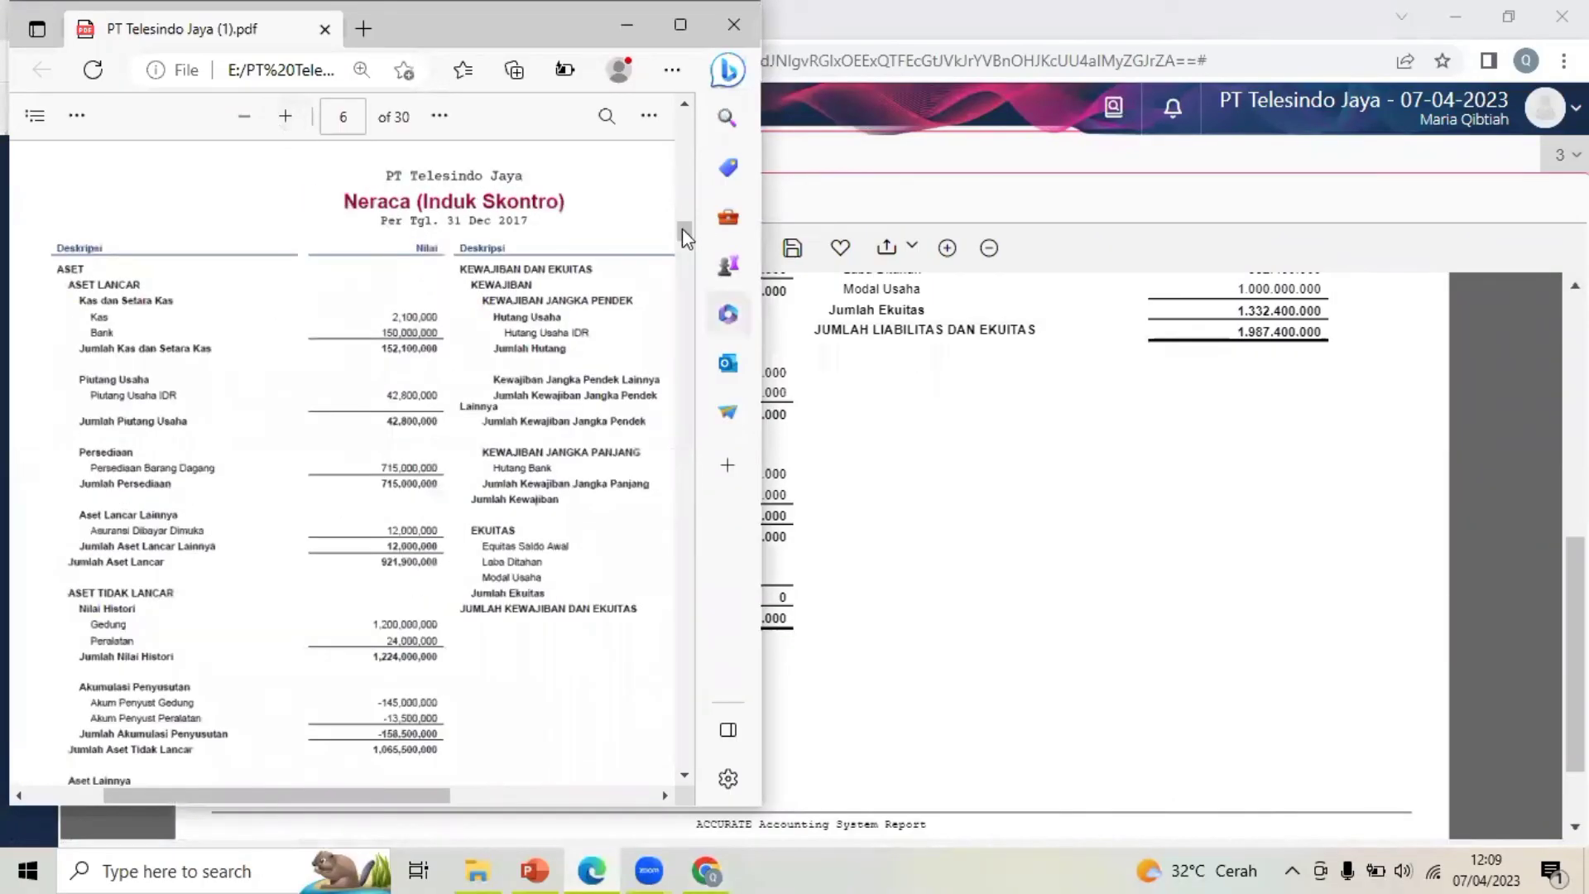
drag(682, 229, 682, 235)
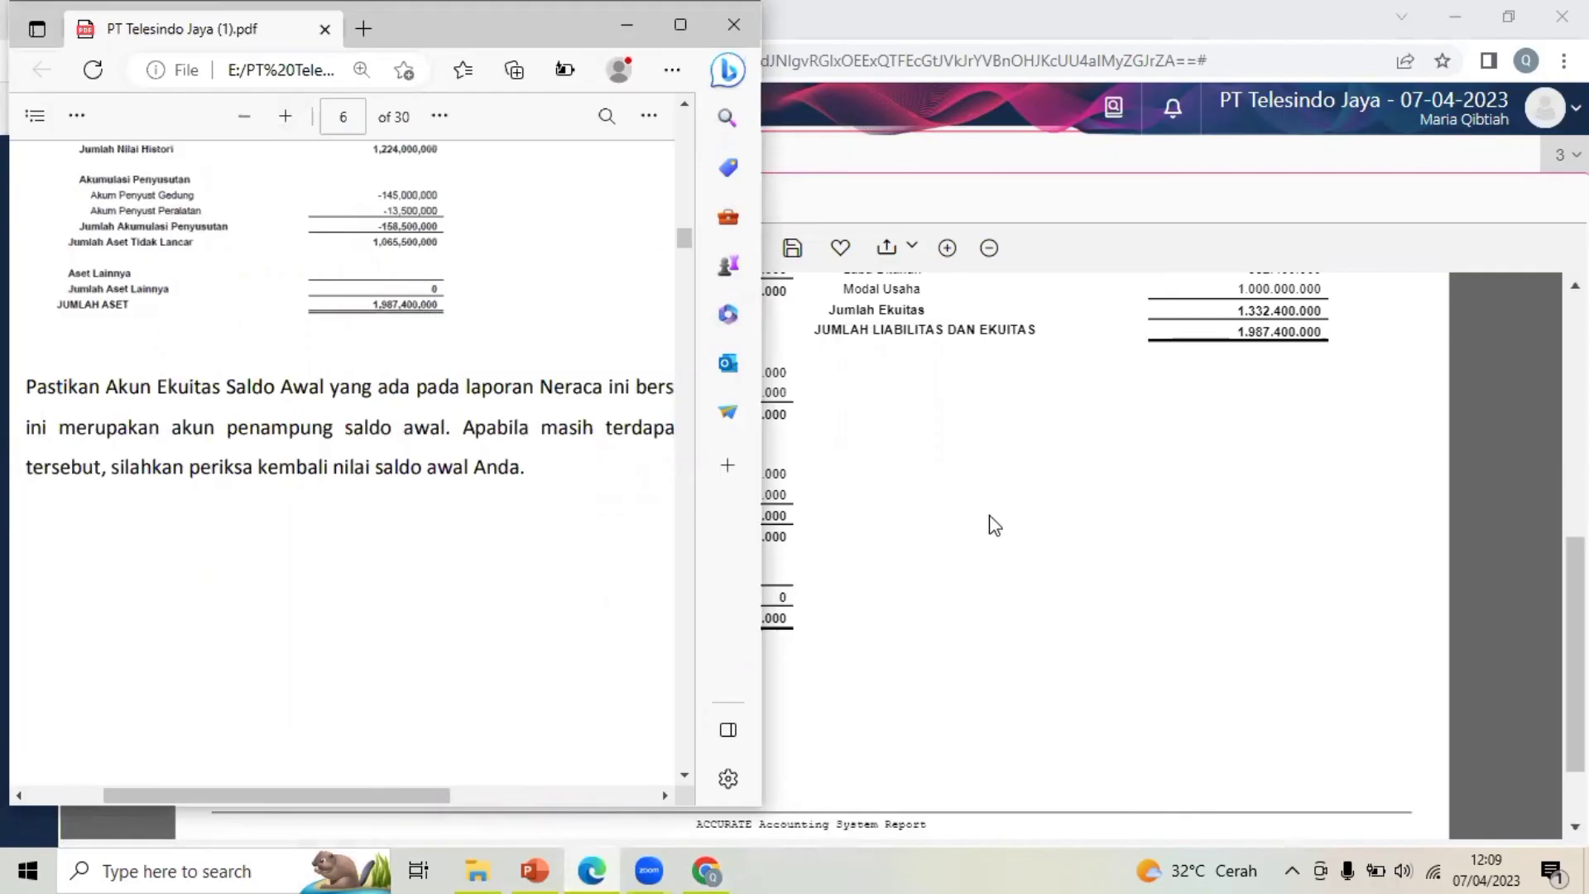
click(1118, 569)
click(626, 158)
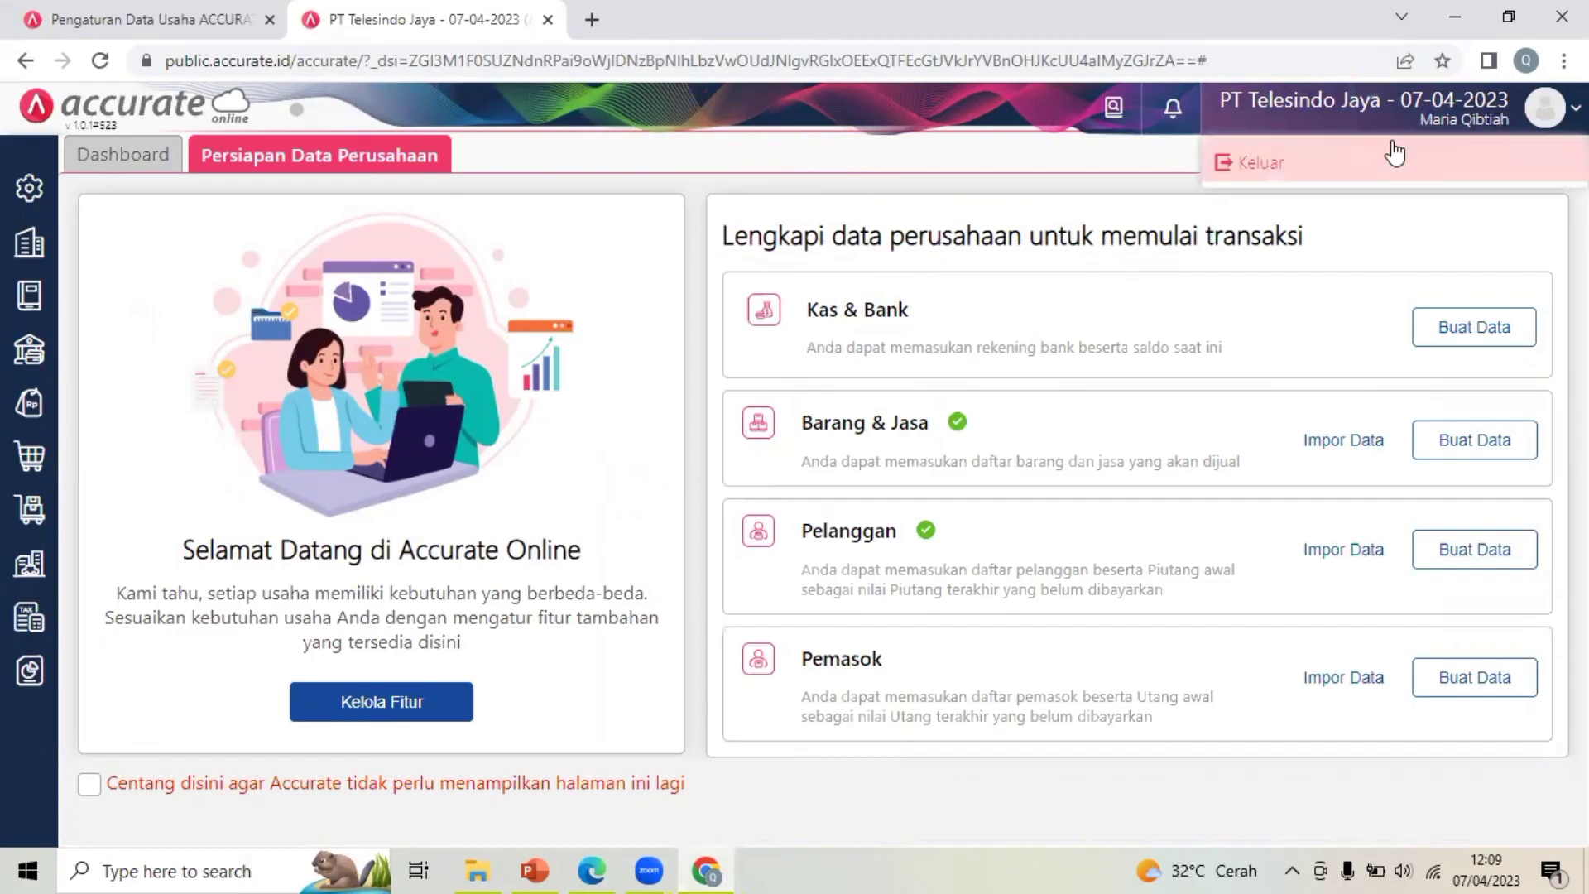
click(1418, 116)
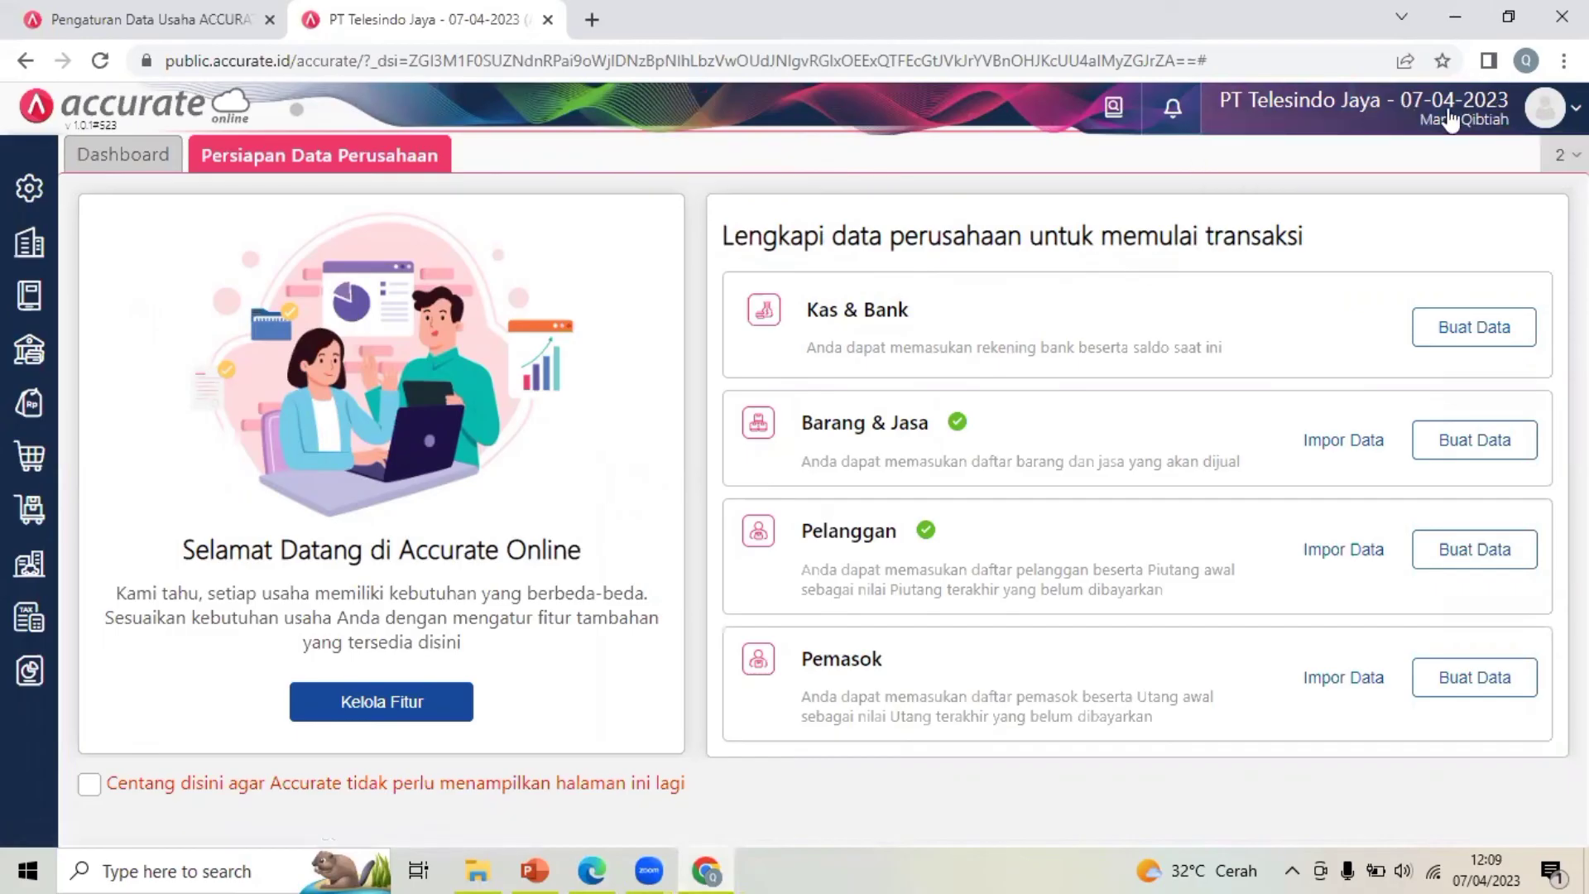
click(1451, 120)
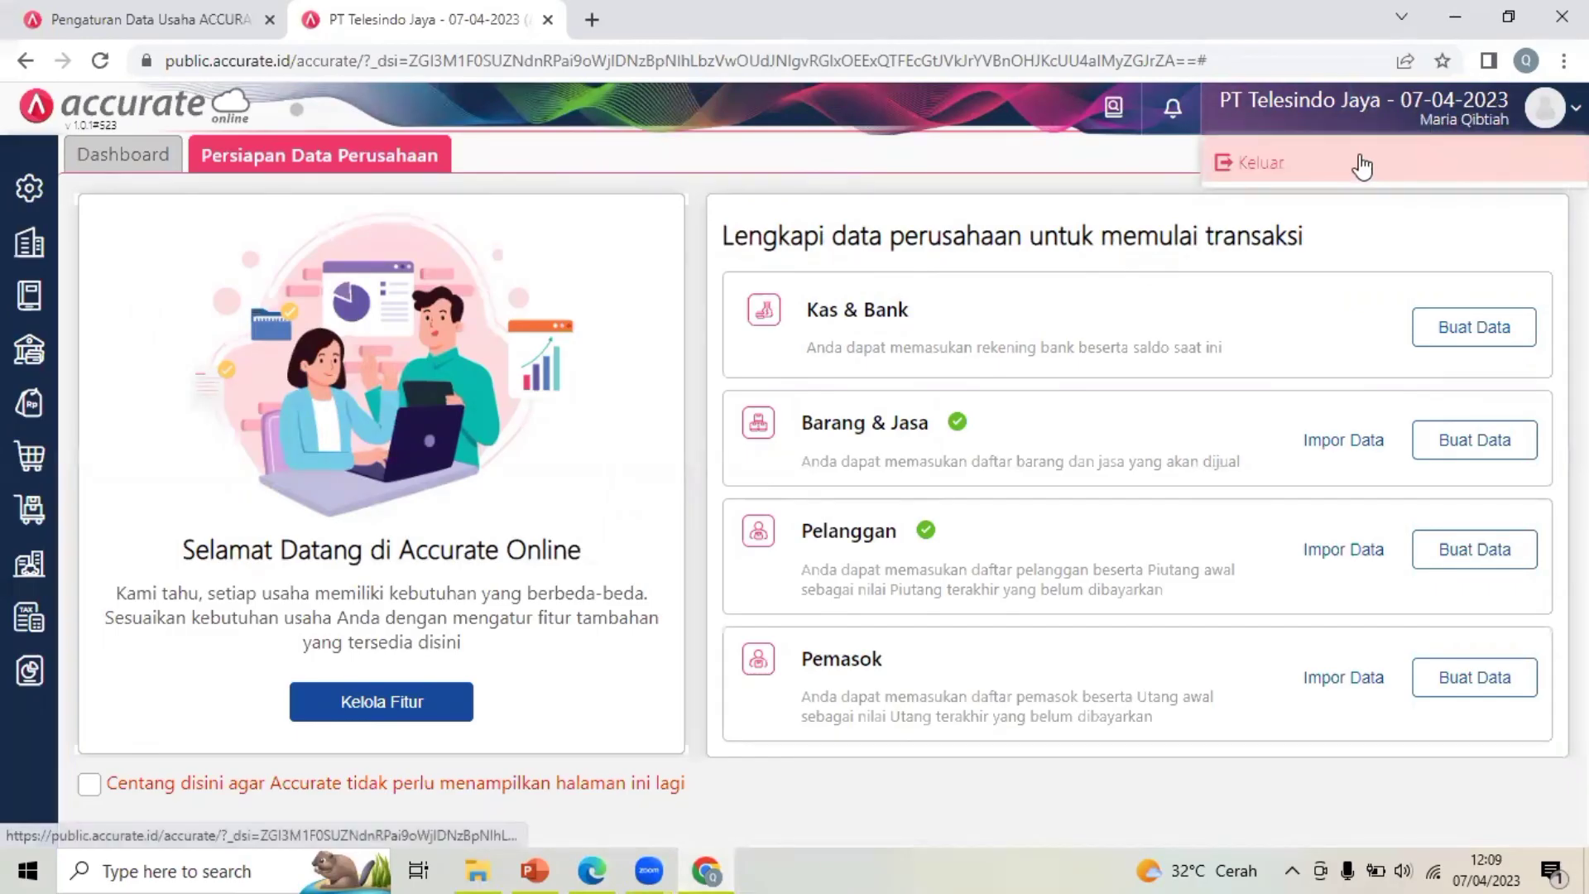
click(1452, 123)
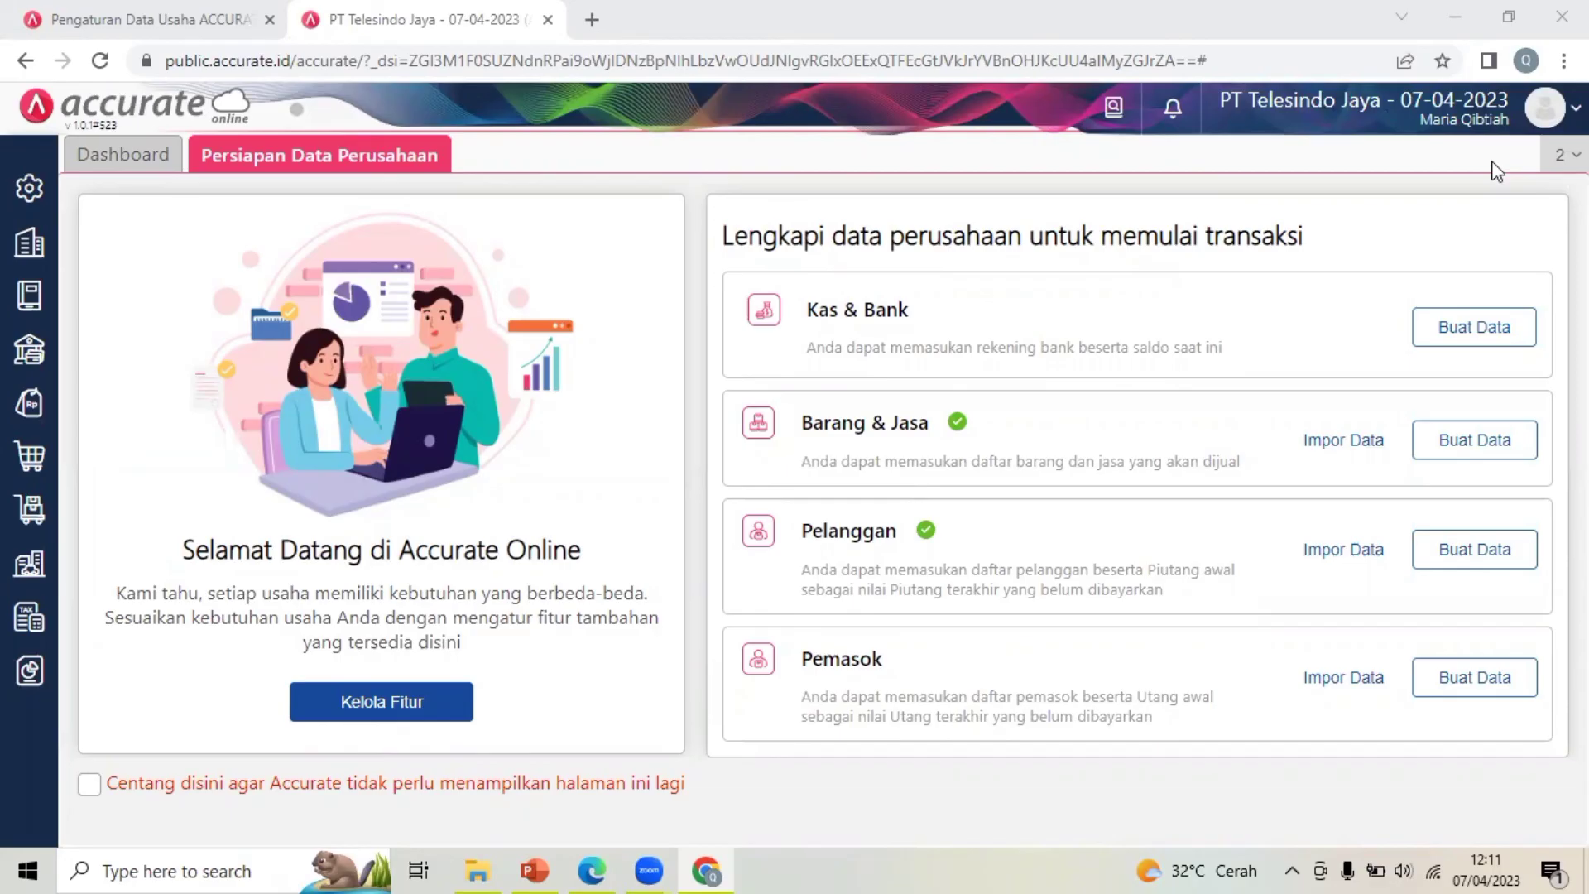
click(1496, 120)
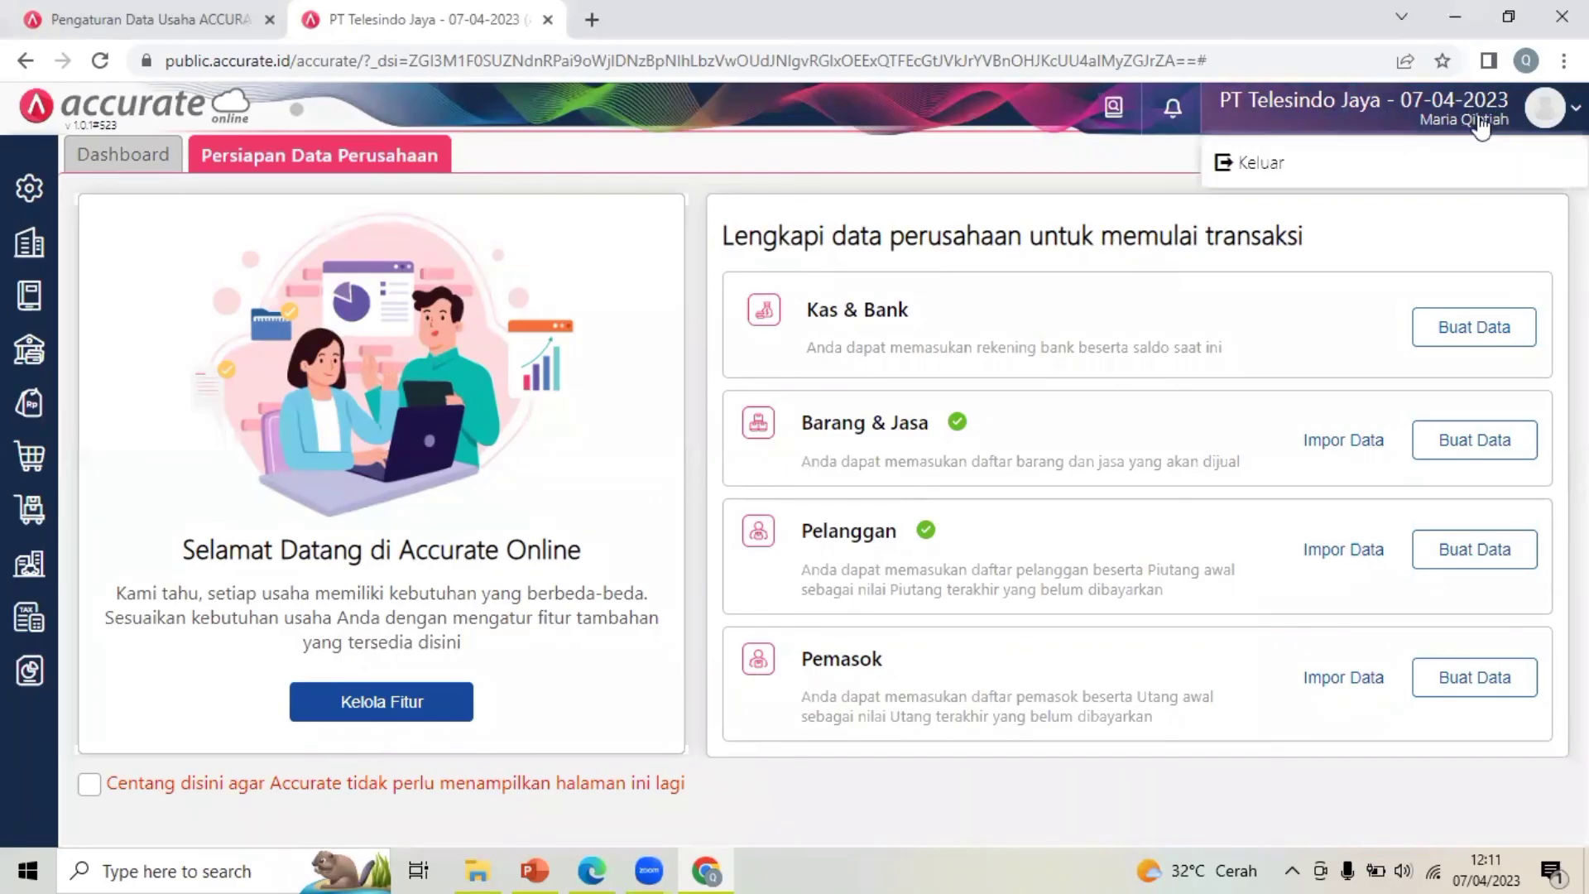